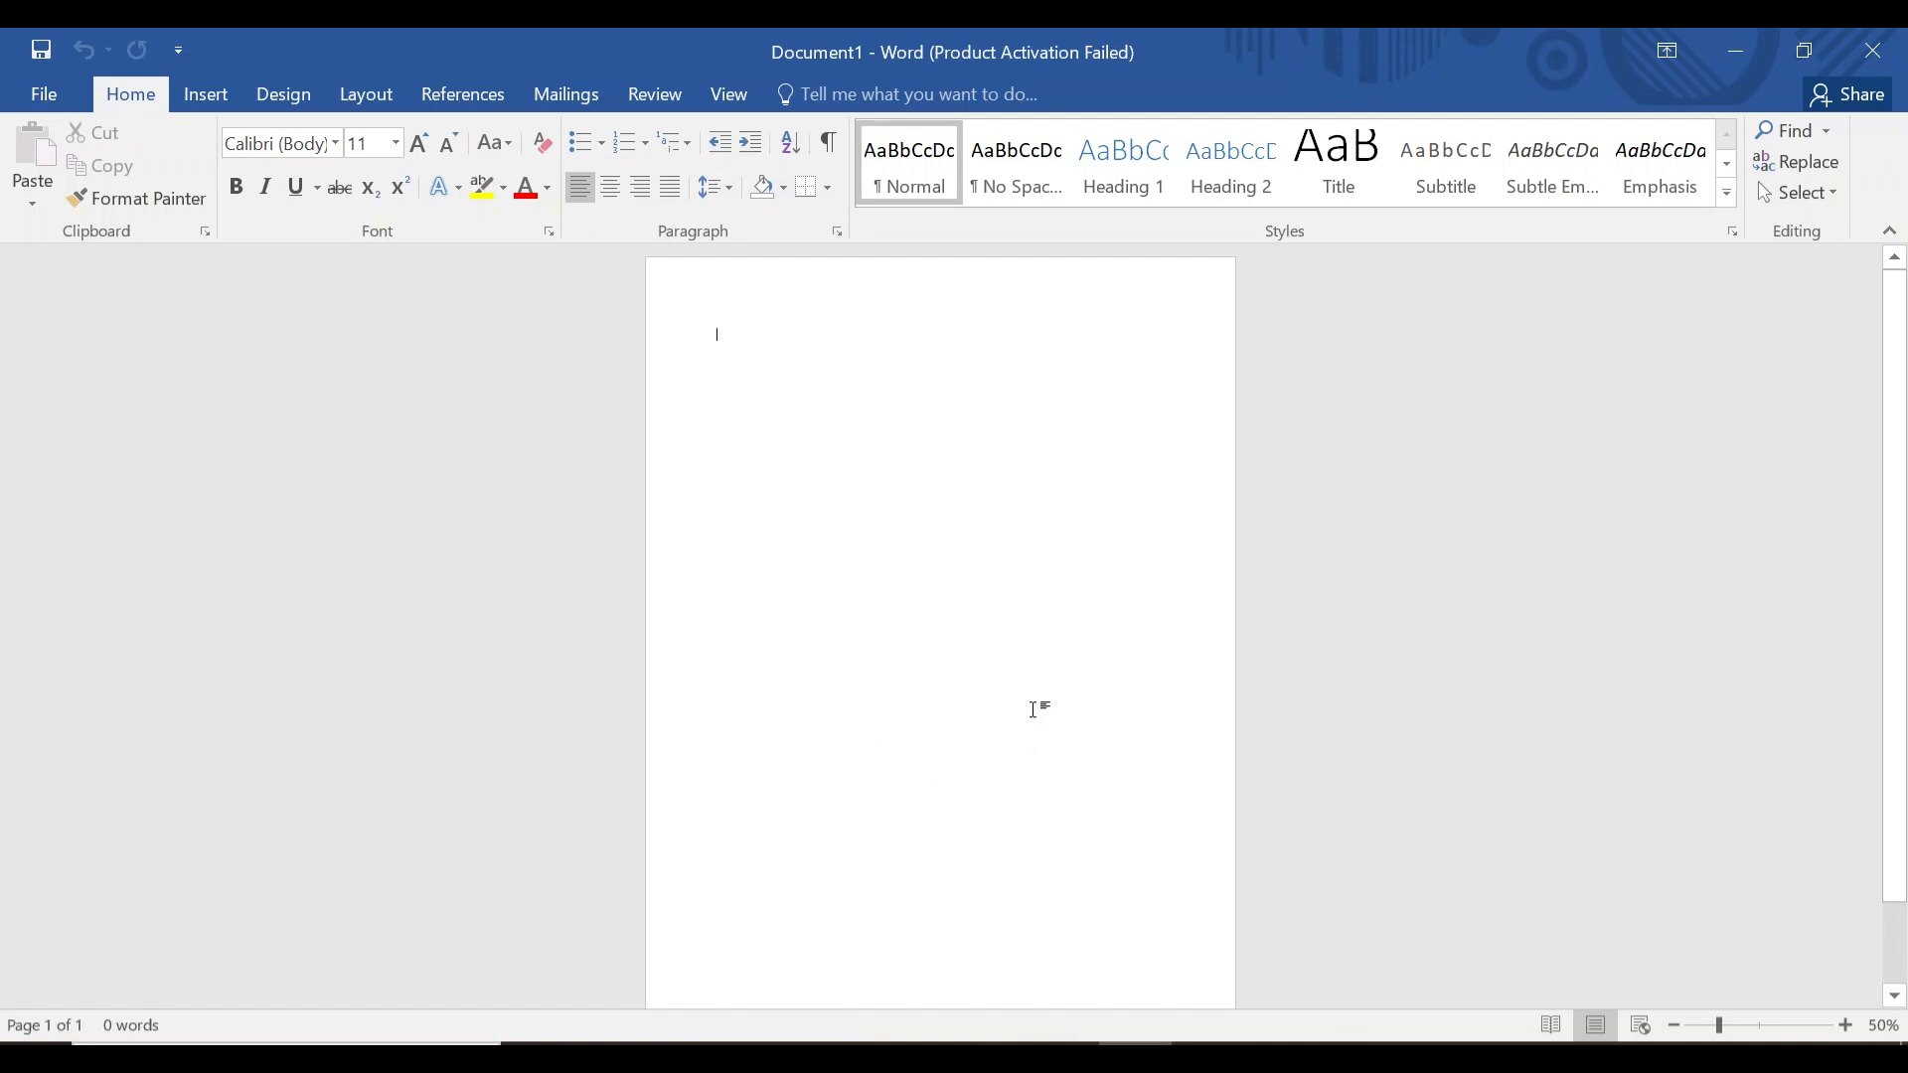
Open Custom Margins and set the top margin to 0 cm.
click(380, 100)
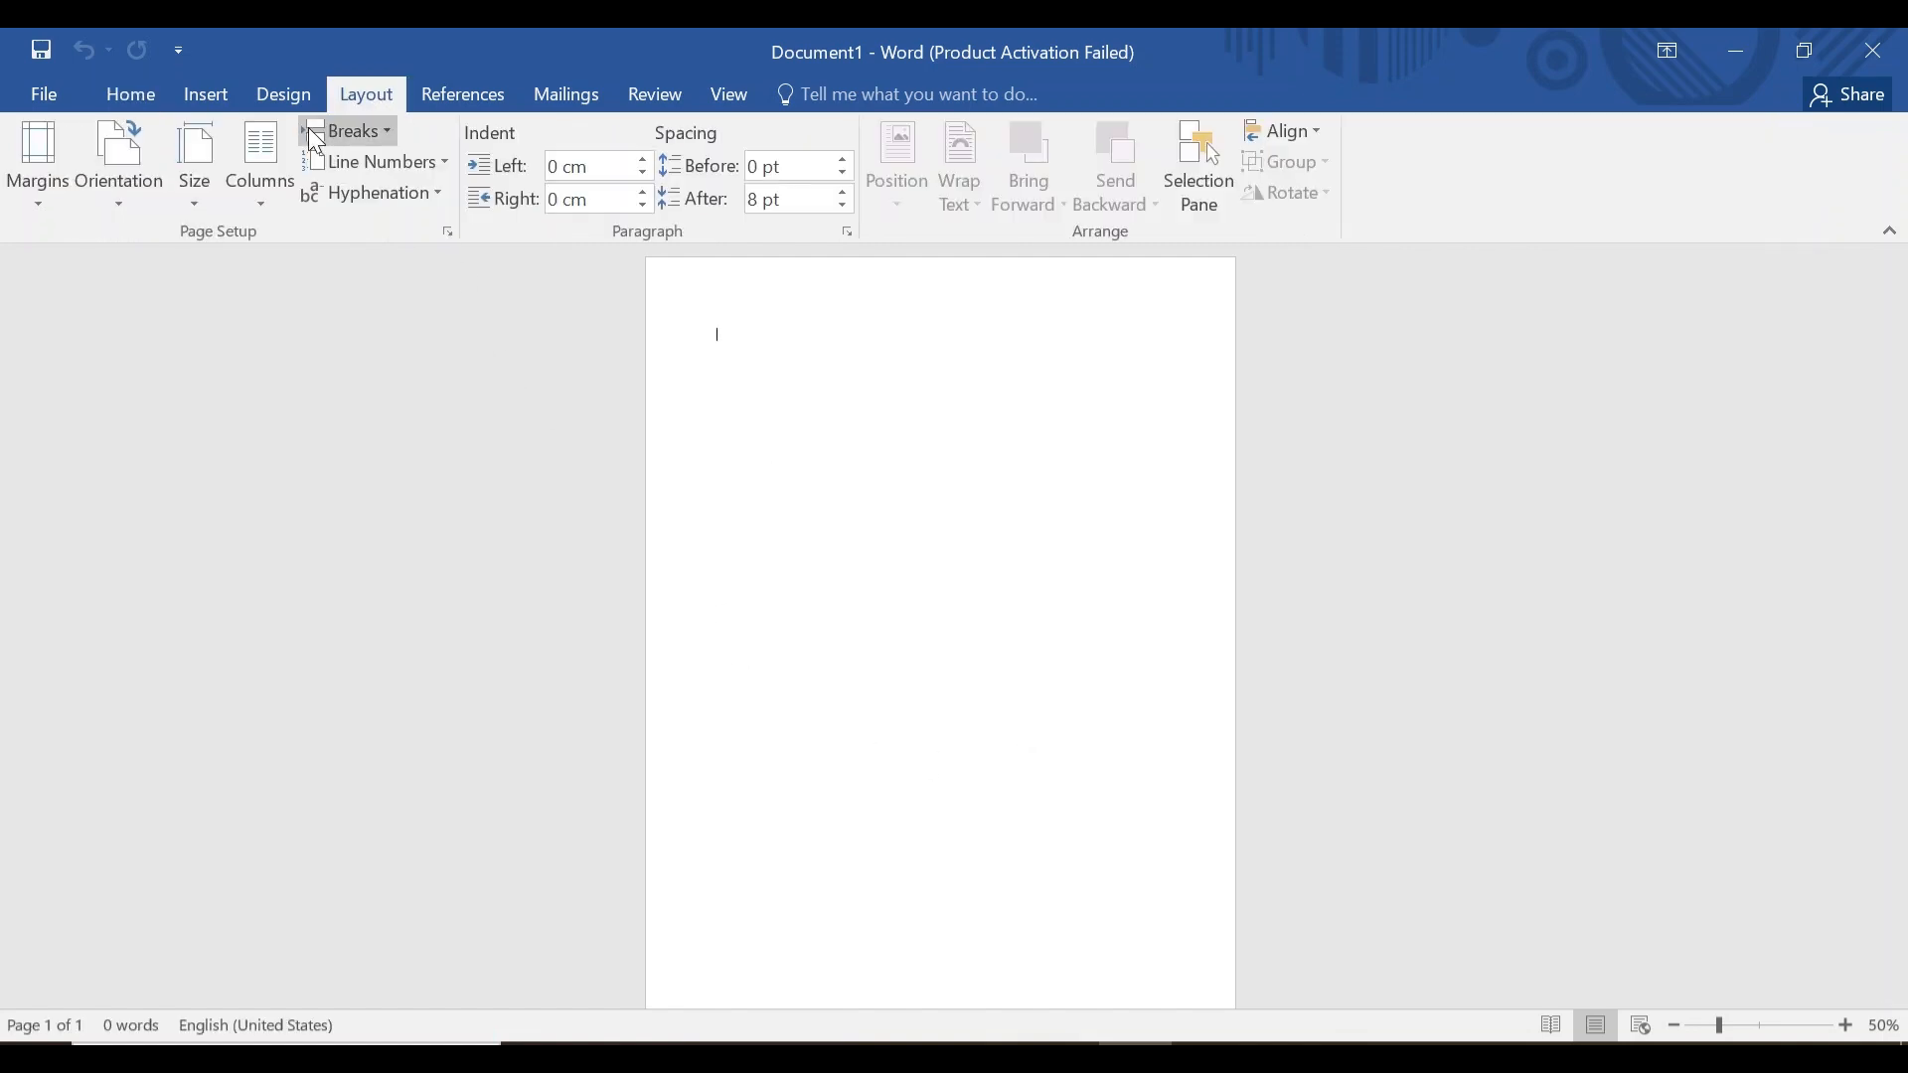
click(50, 174)
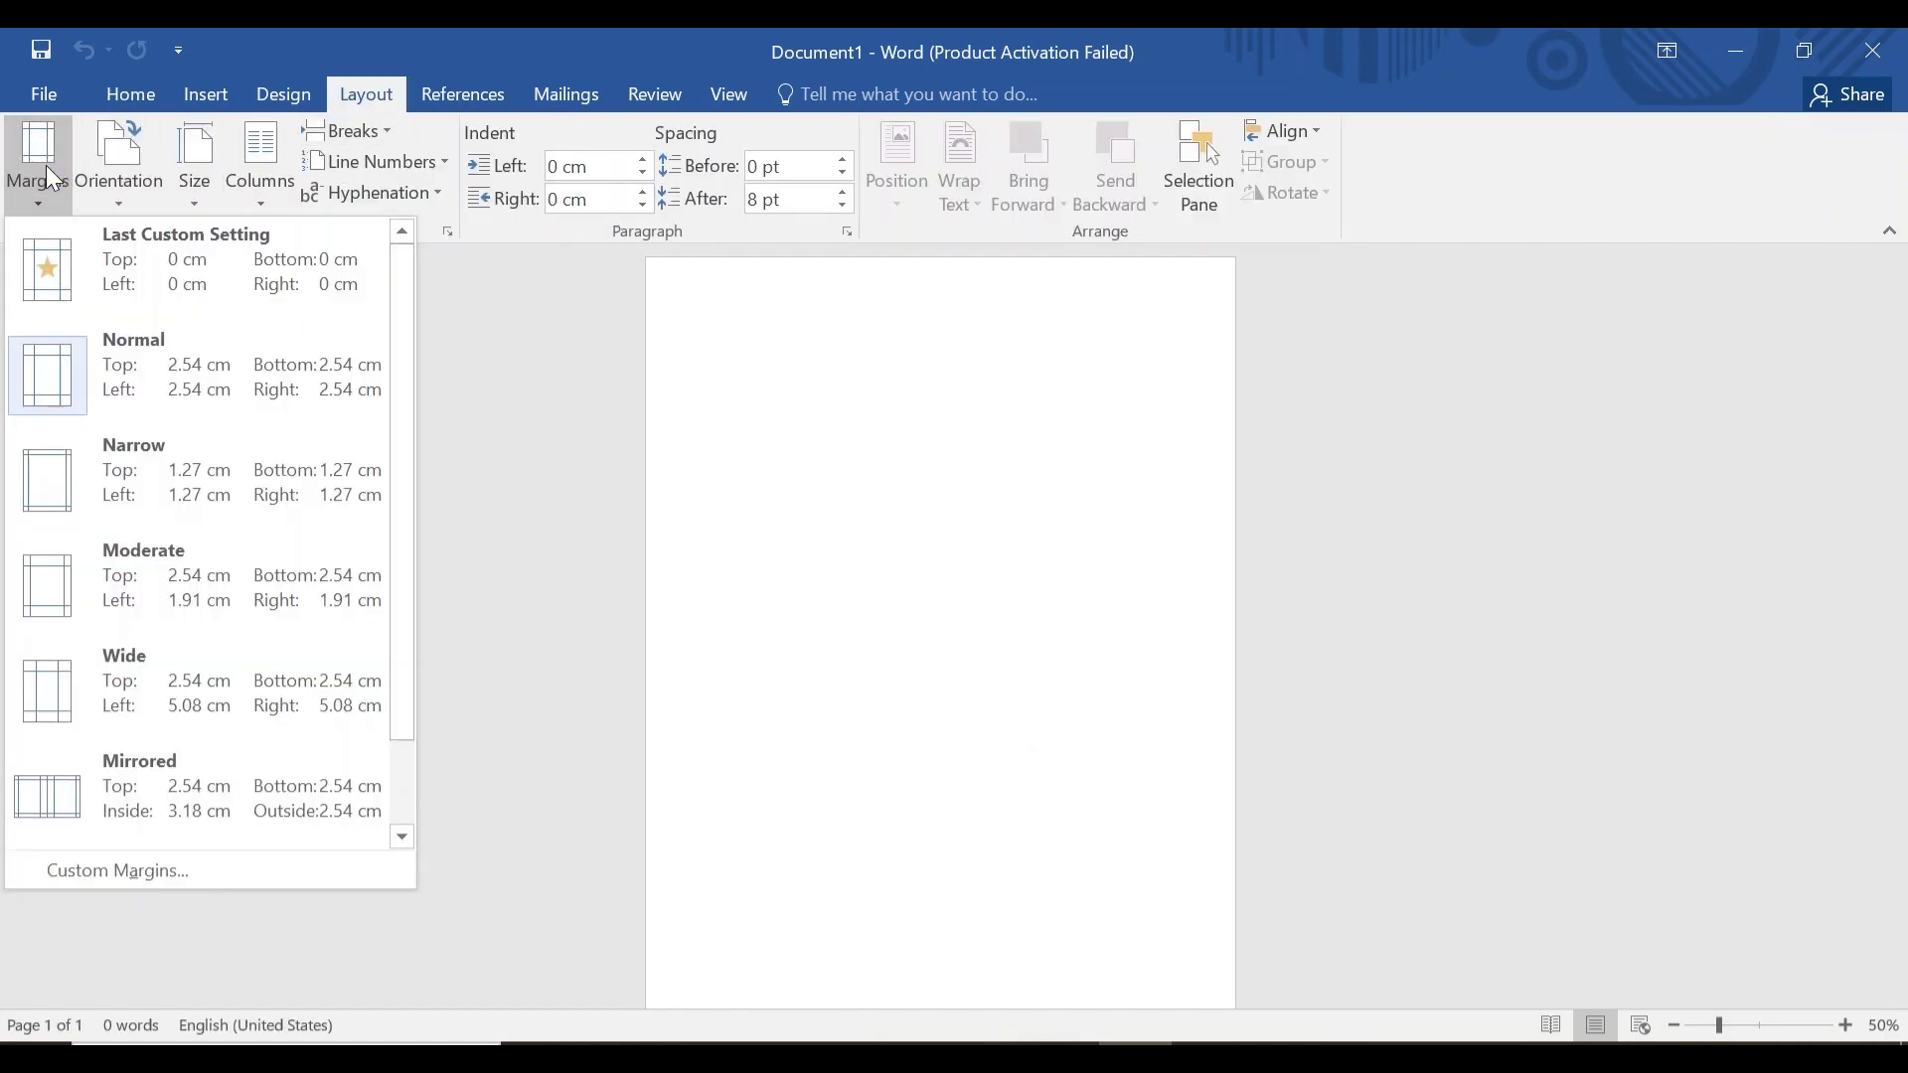
click(137, 868)
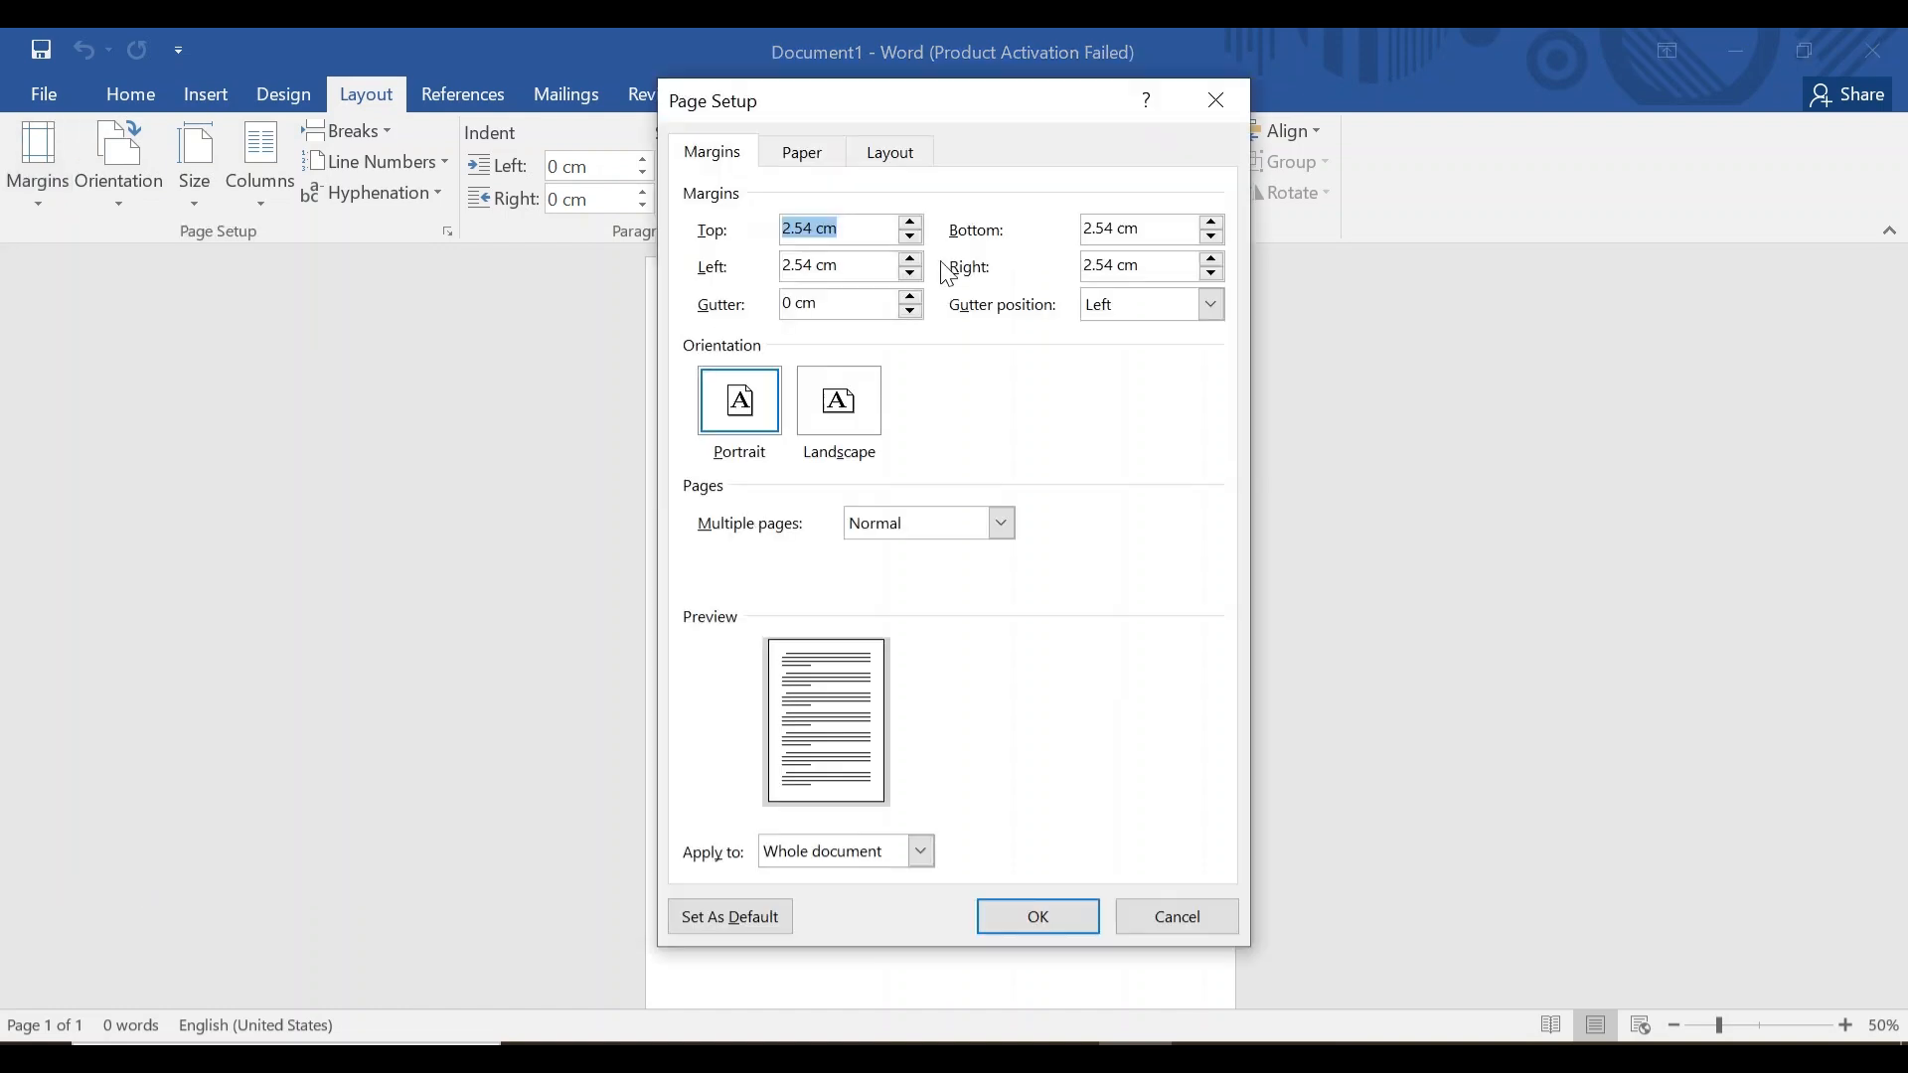
double_click(808, 228)
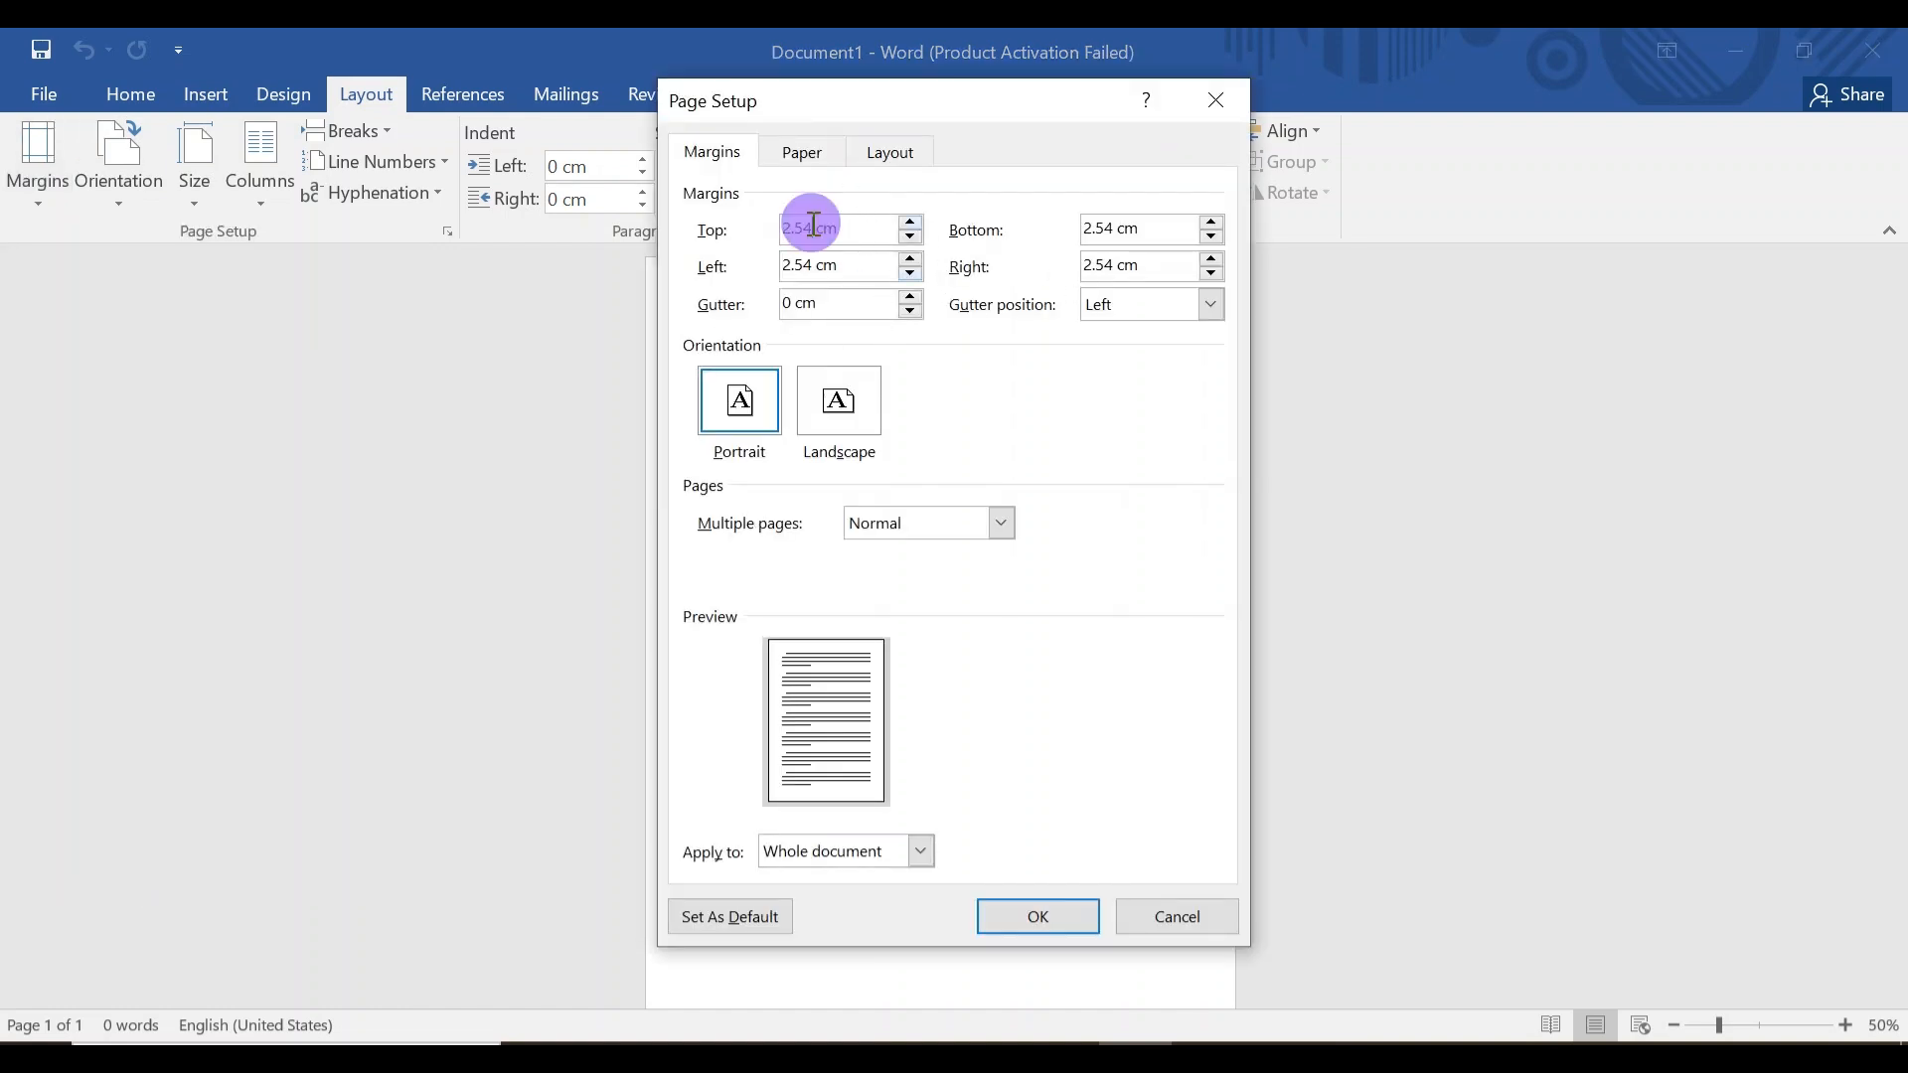
text(2.)
key(BackSpace)
key(BackSpace)
text(0)
Set the bottom, left and right margins to 0 cm and apply them.
click(1108, 230)
key(BackSpace)
key(BackSpace)
key(BackSpace)
key(BackSpace)
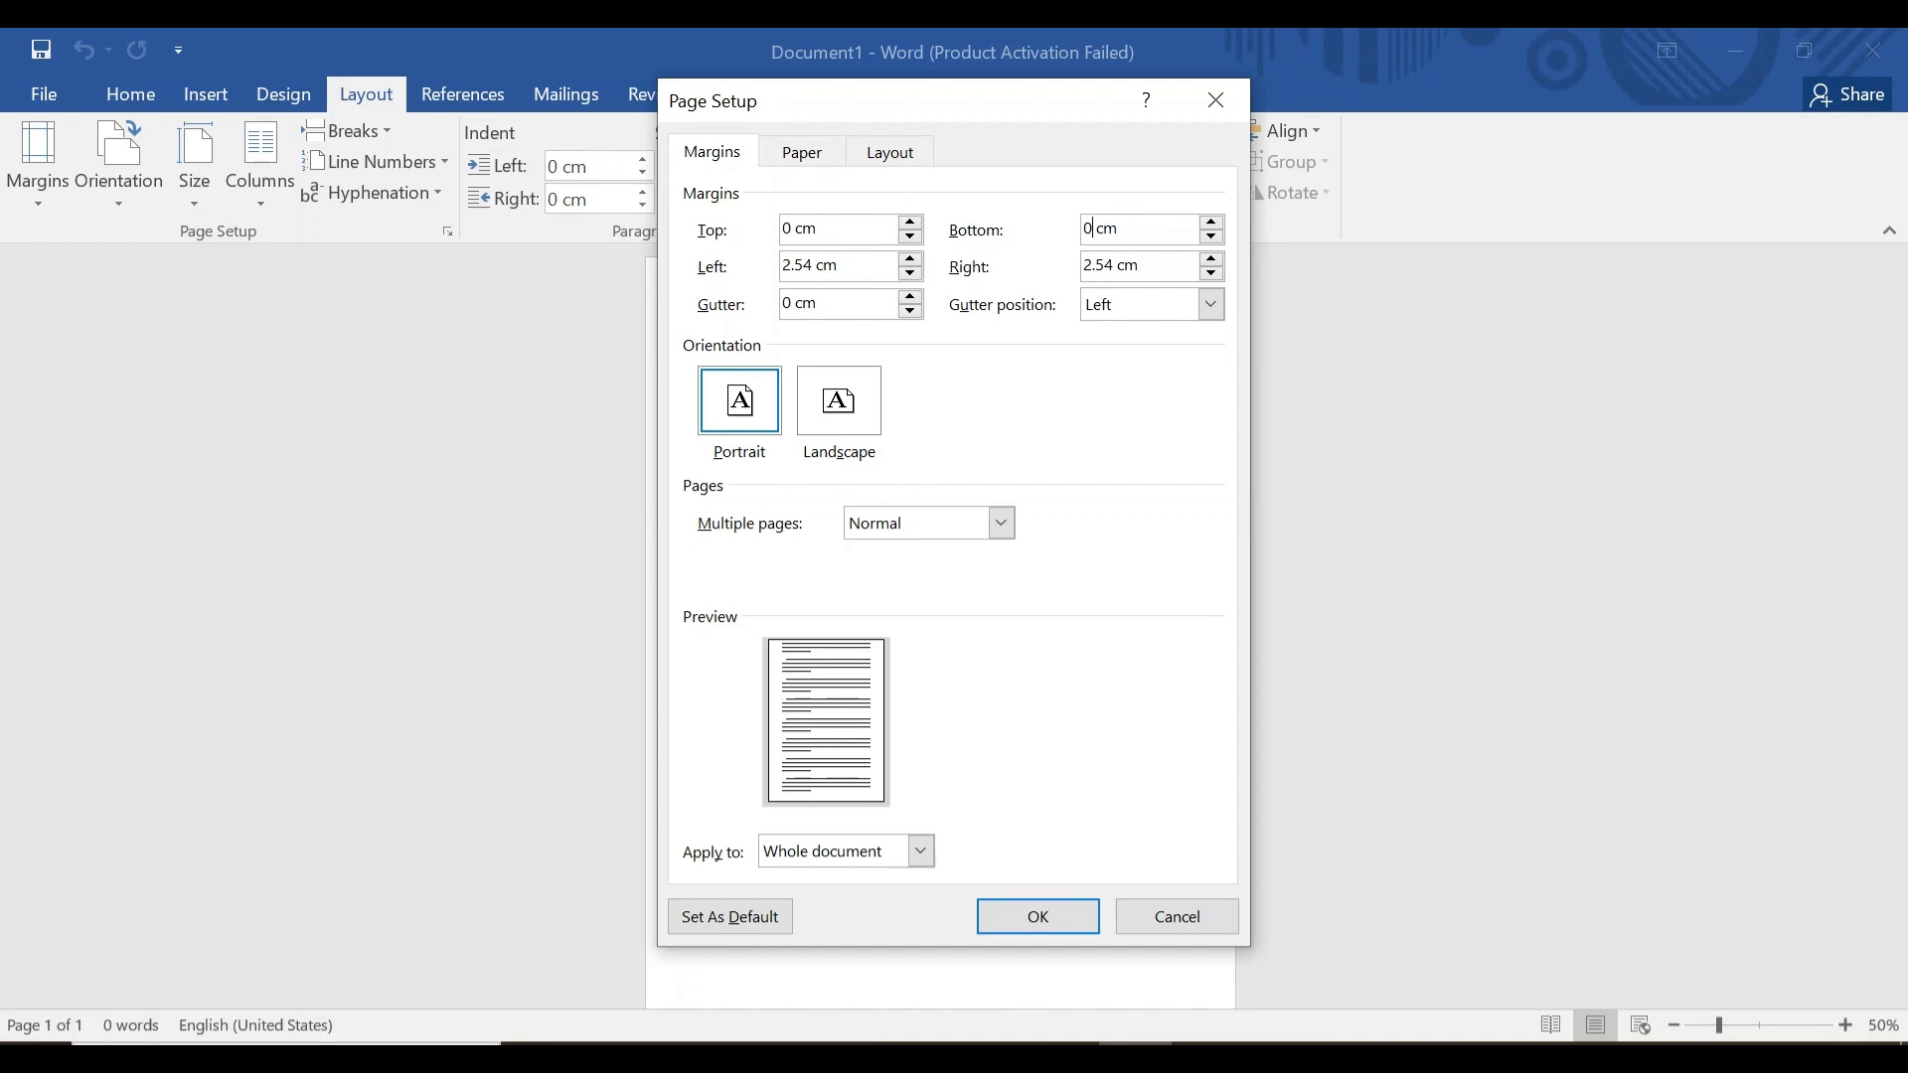
text(0)
click(812, 264)
click(1107, 265)
key(BackSpace)
key(BackSpace)
key(BackSpace)
key(BackSpace)
text(0)
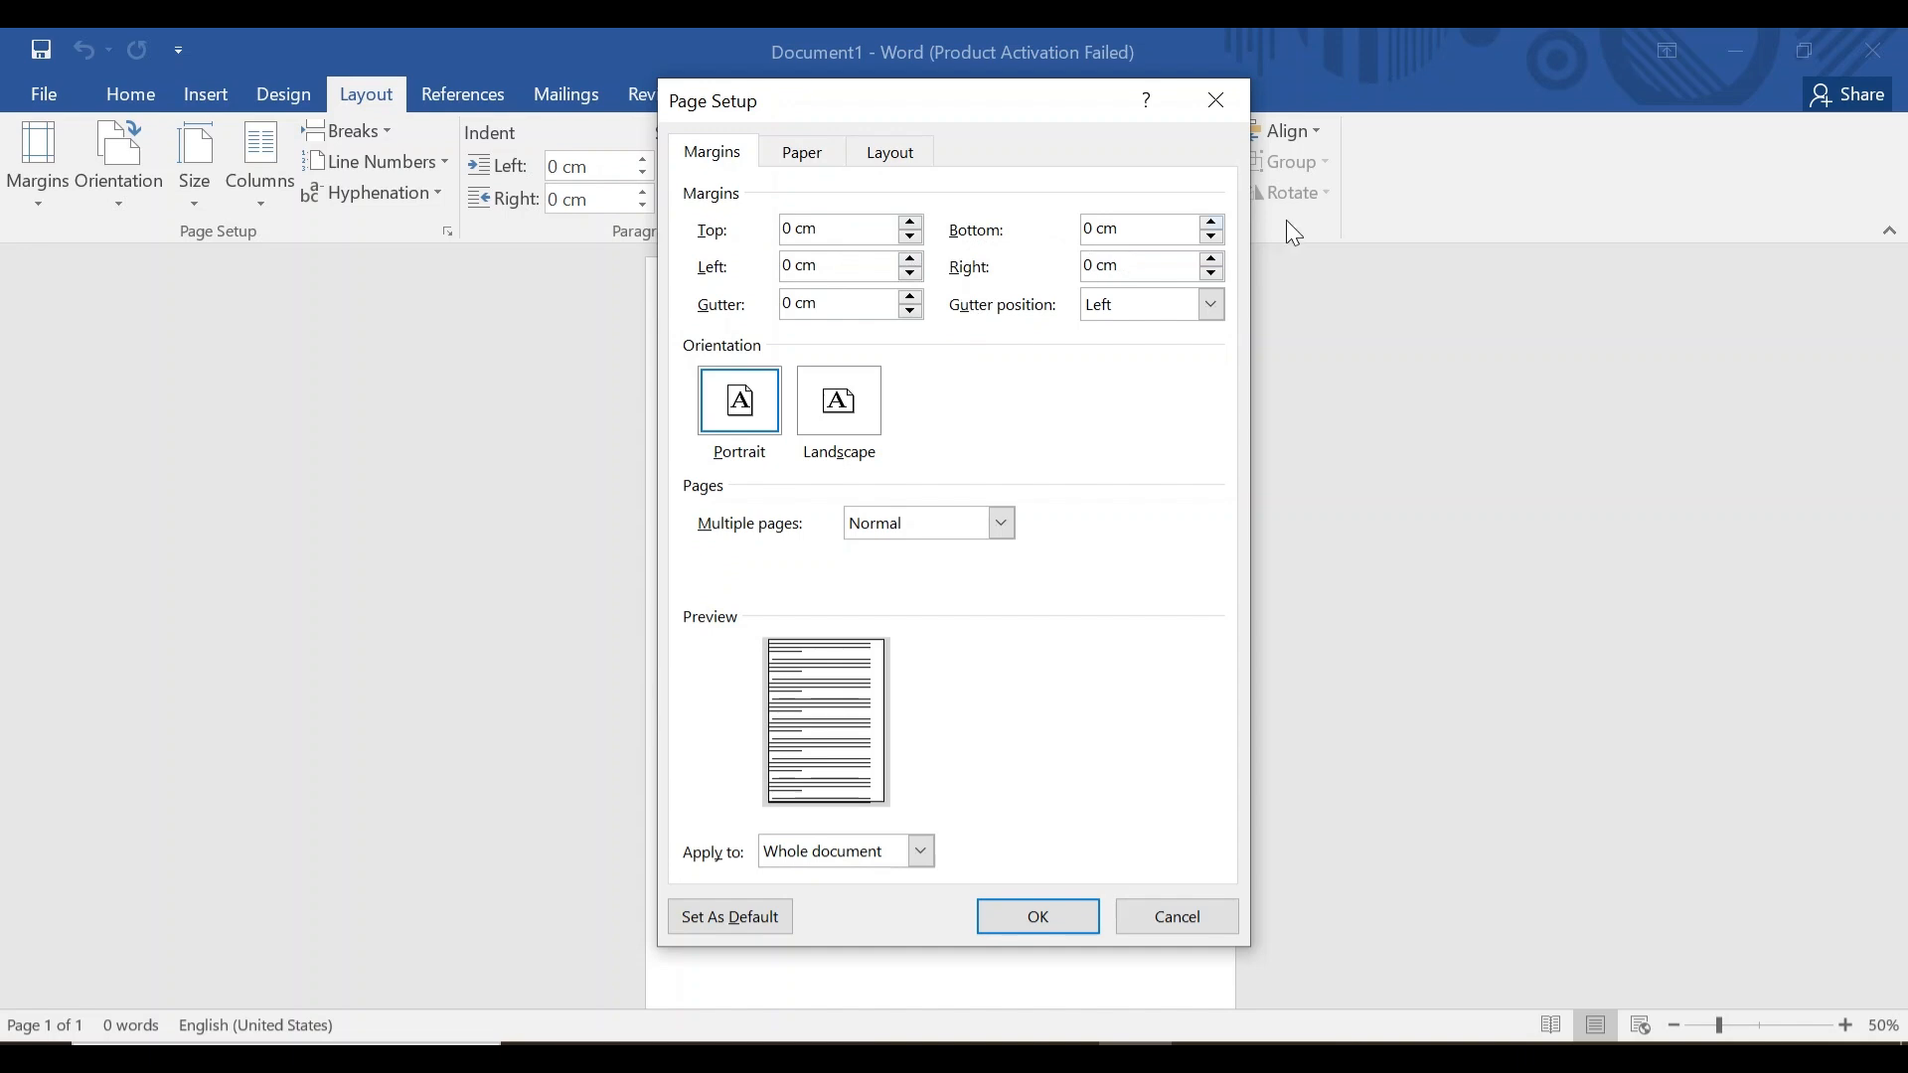
click(1053, 929)
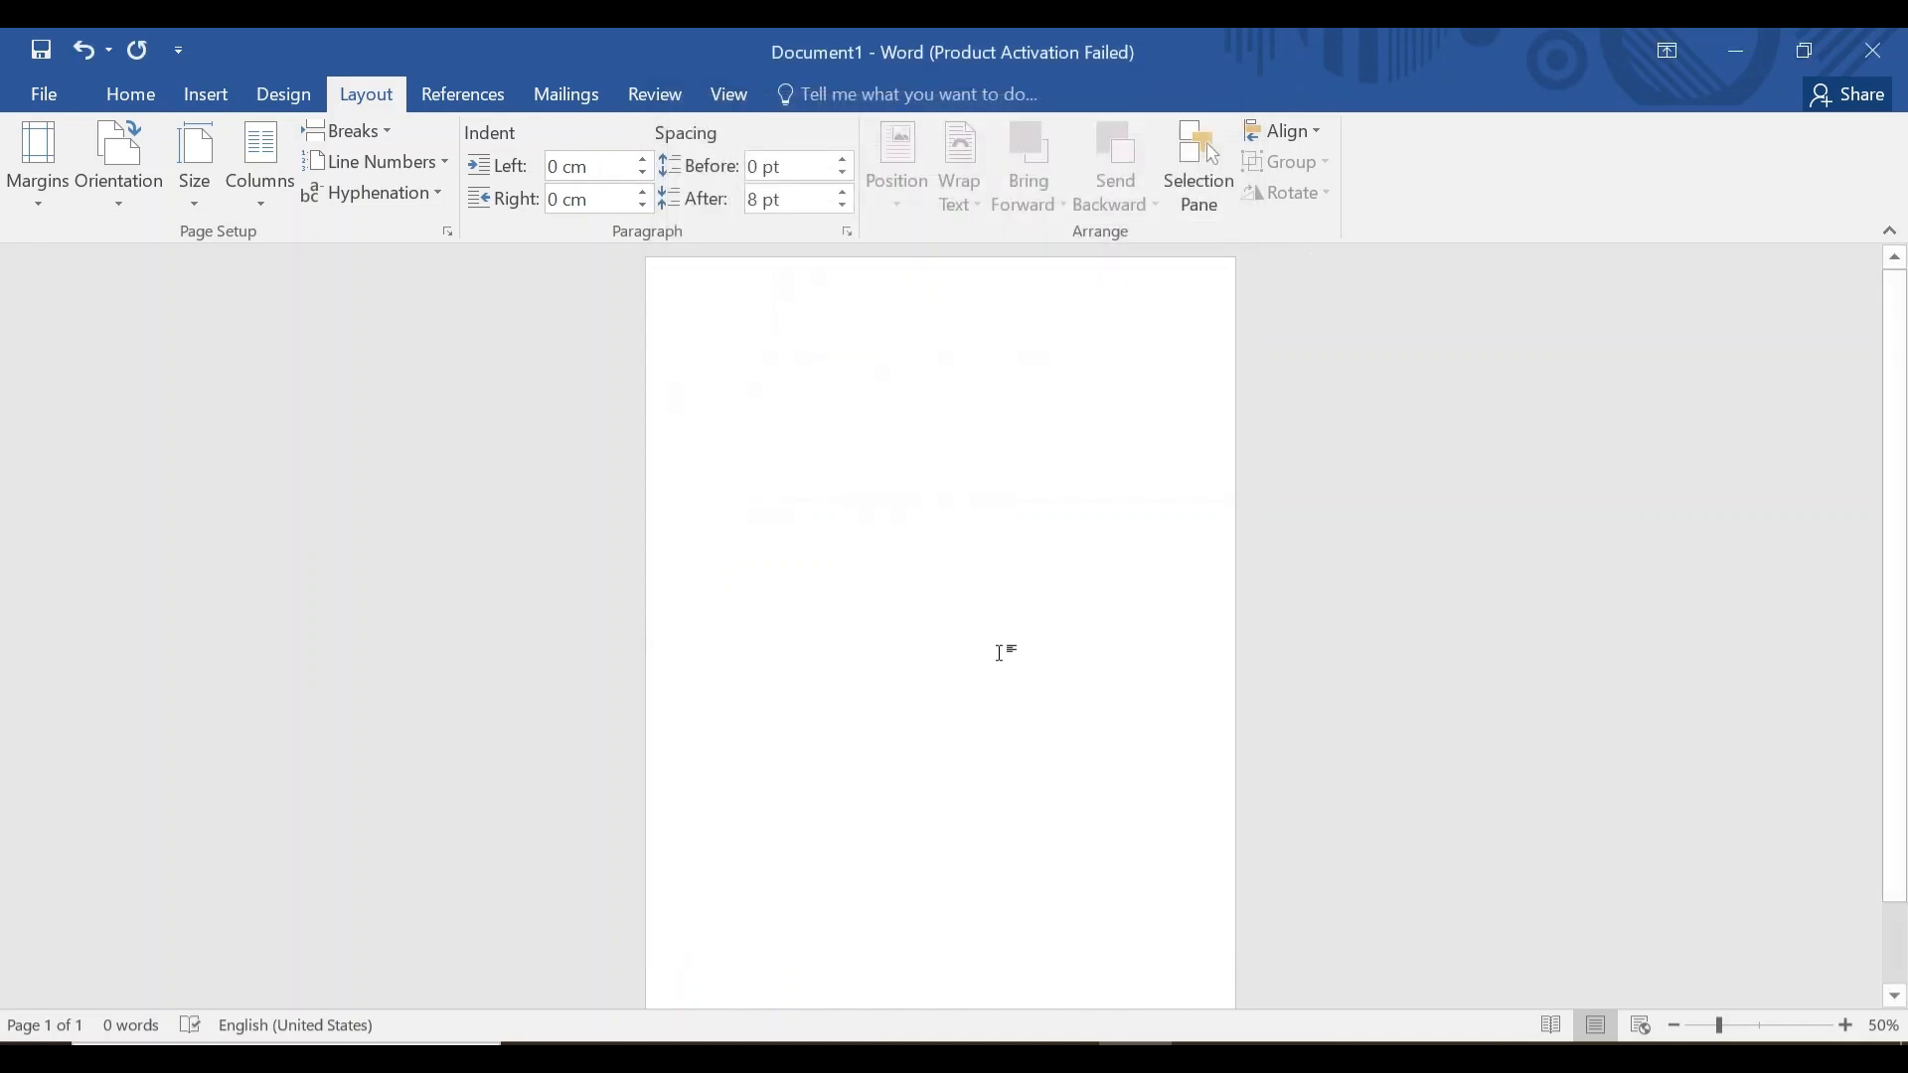
Draw a rectangle across the top of the page, aligned to both page edges.
click(208, 95)
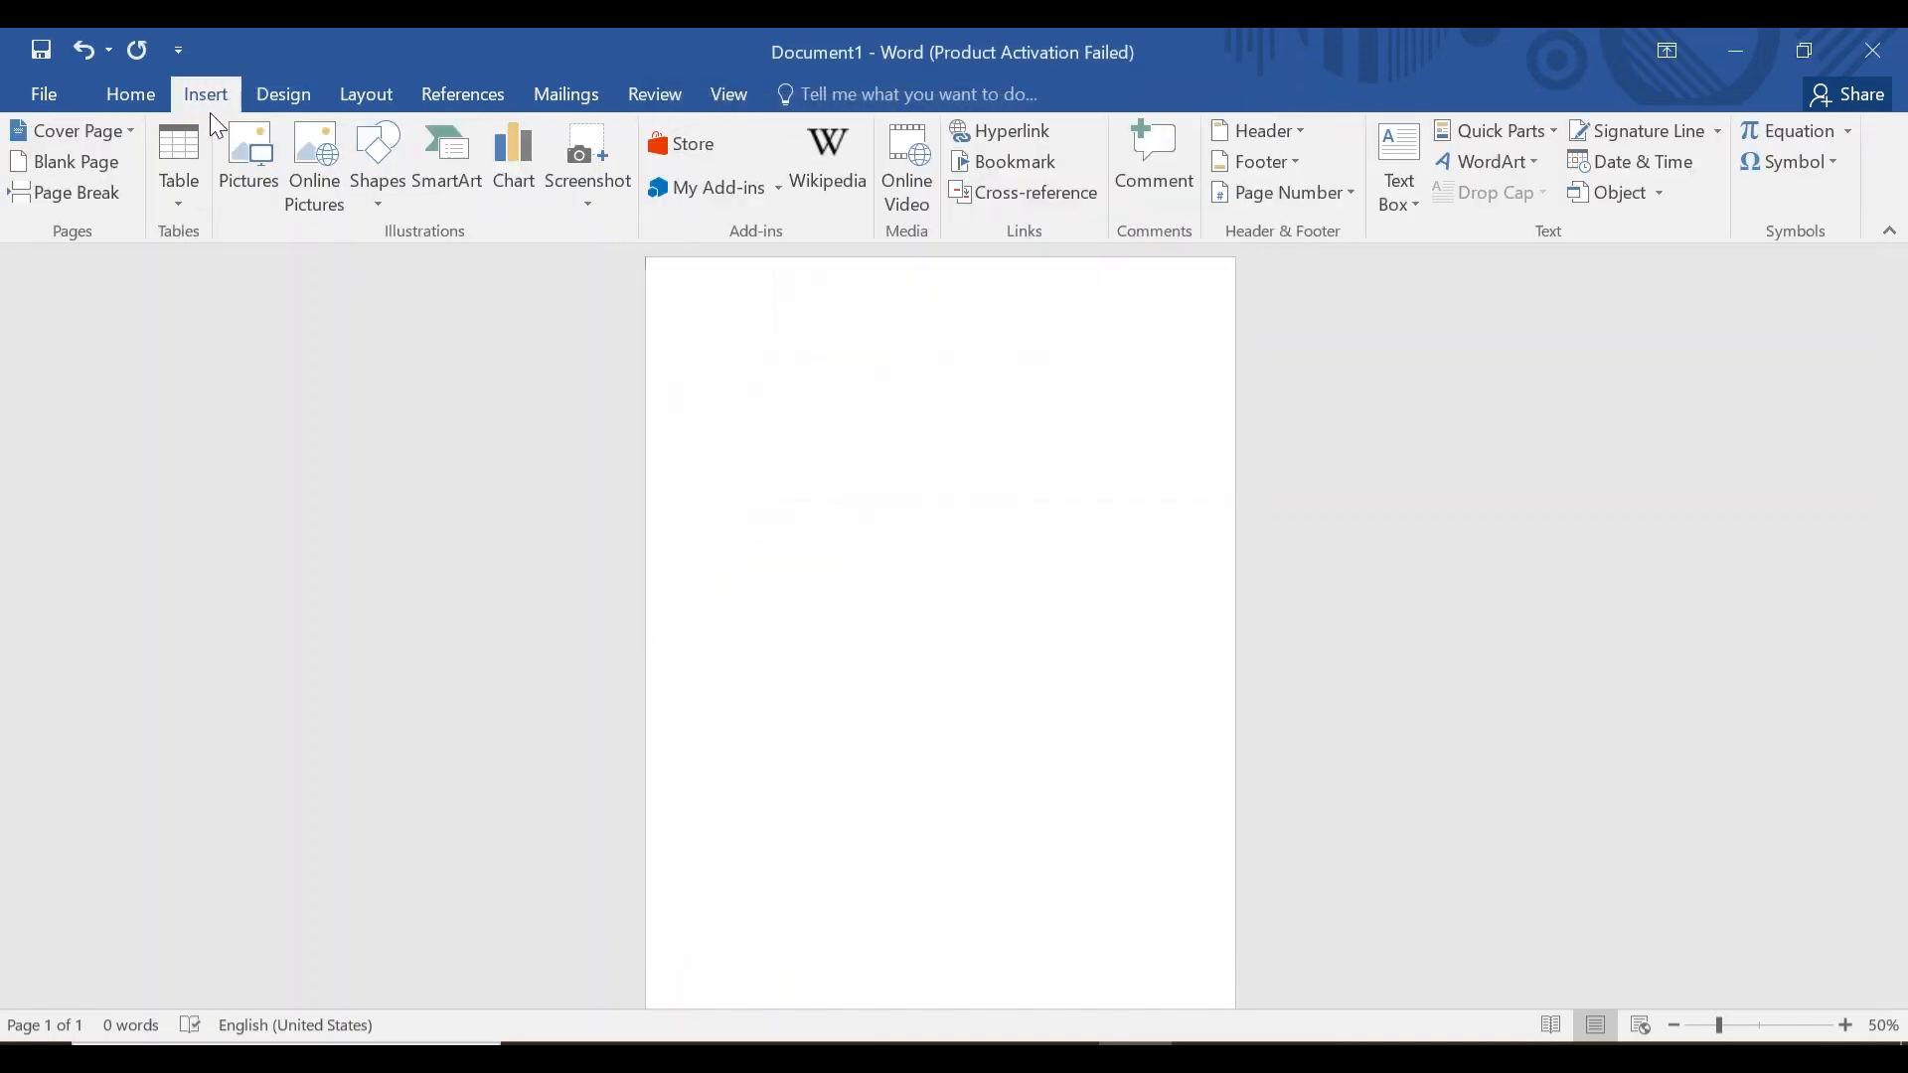
click(372, 164)
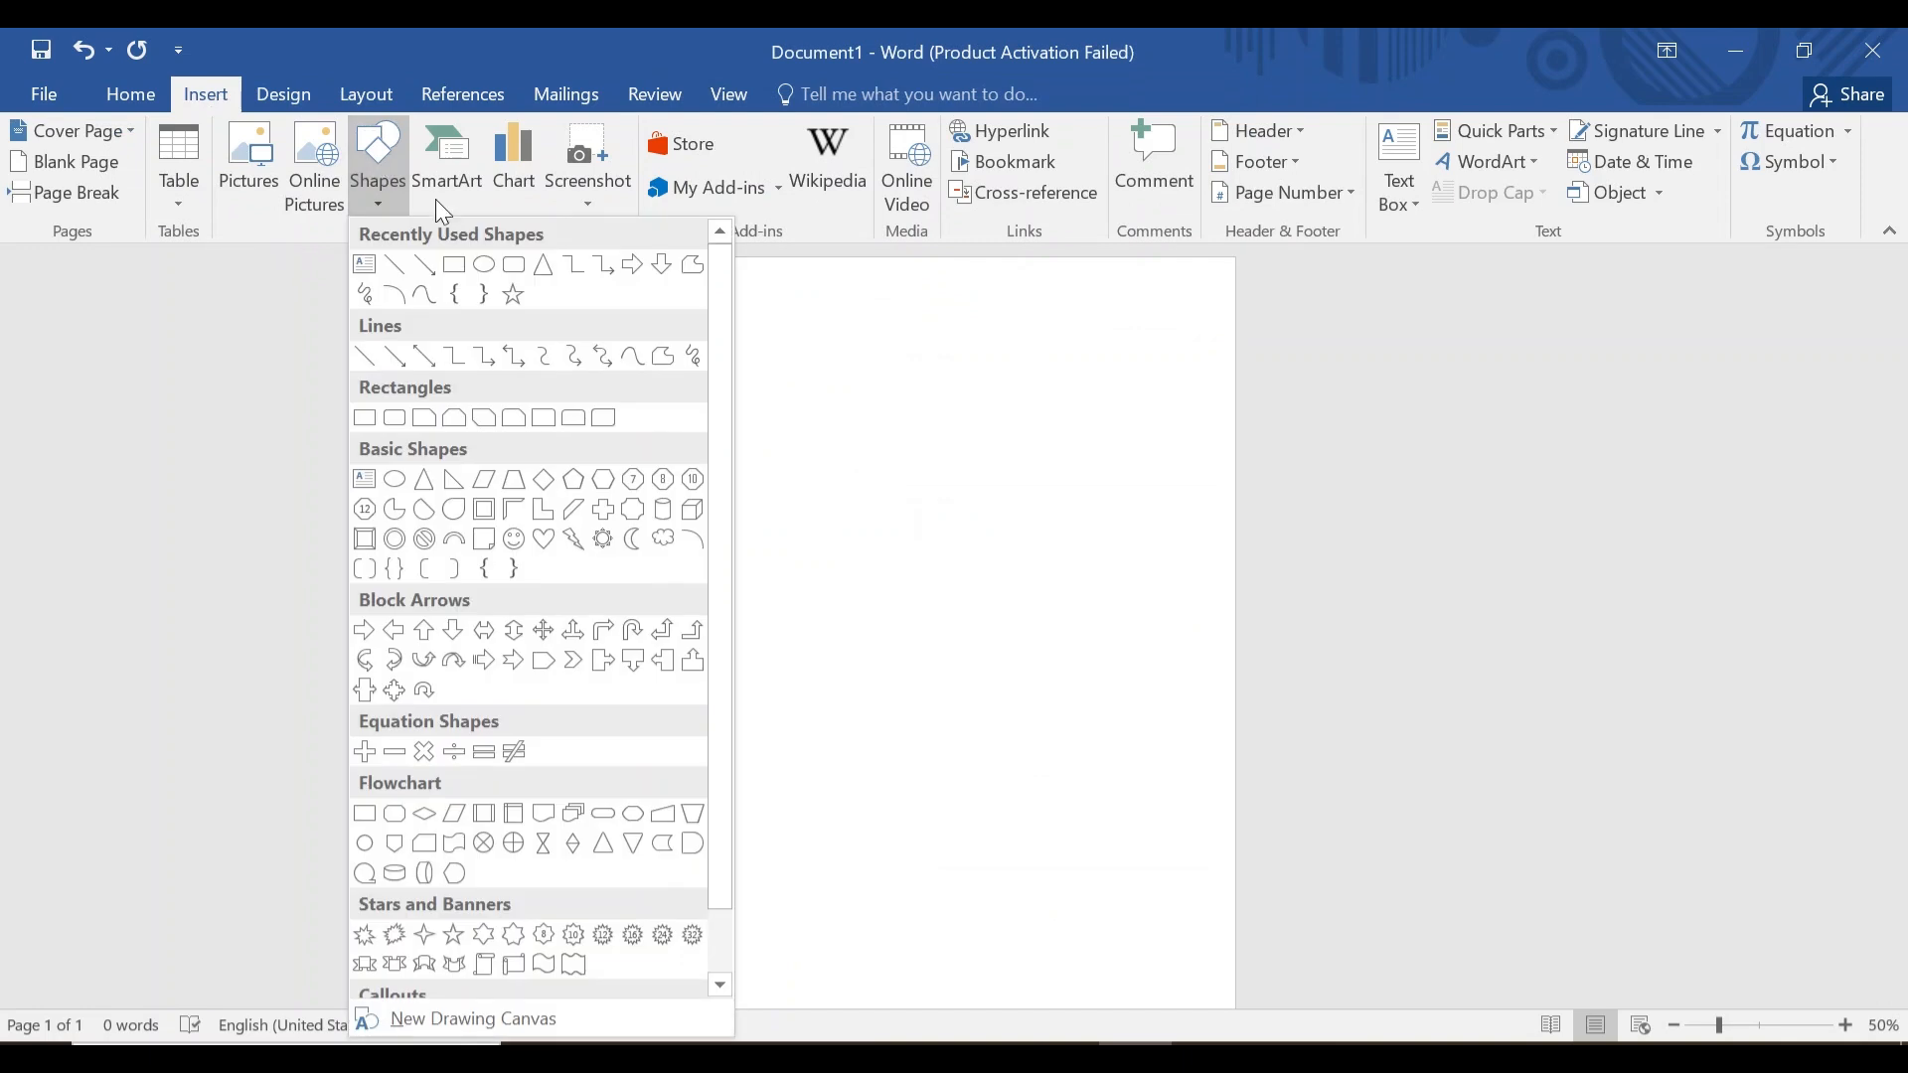
click(458, 270)
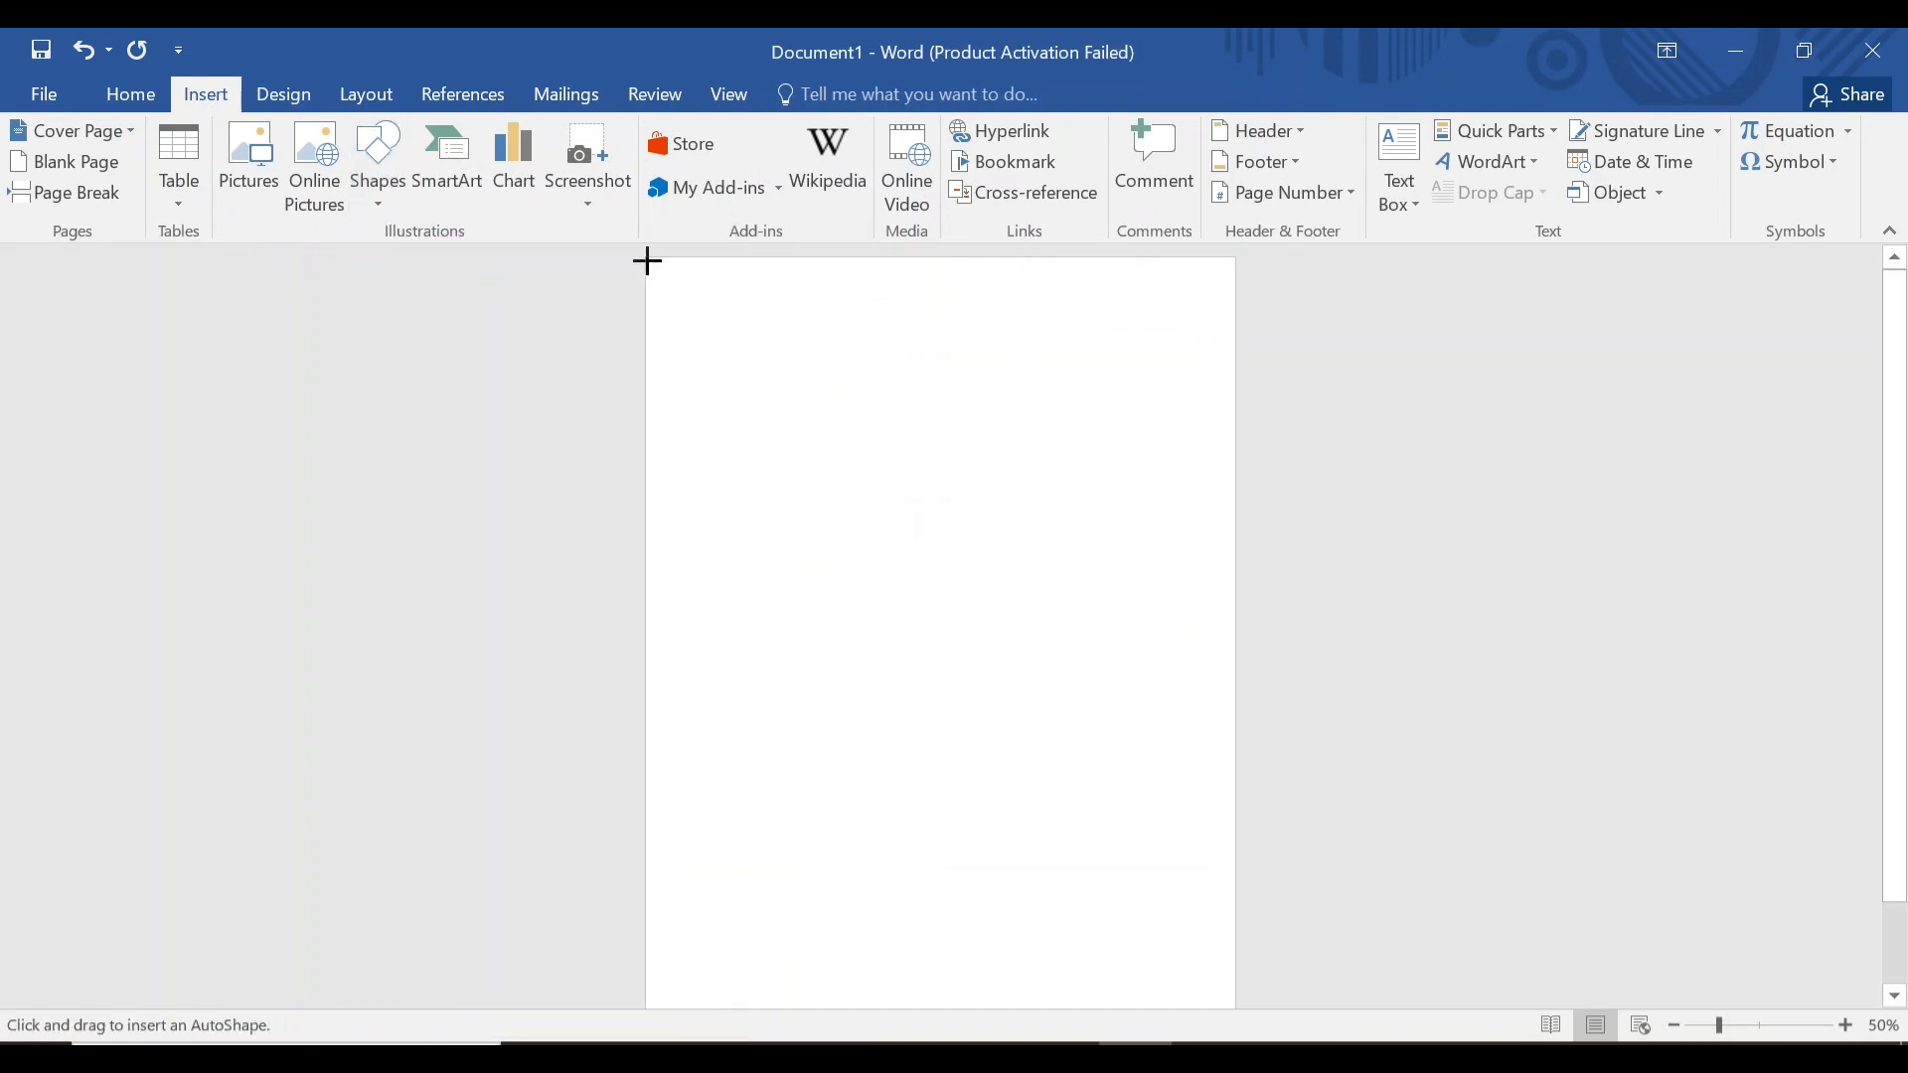
mouse_move(647, 261)
mouse_down()
mouse_move(1233, 558)
mouse_move(1230, 516)
mouse_up()
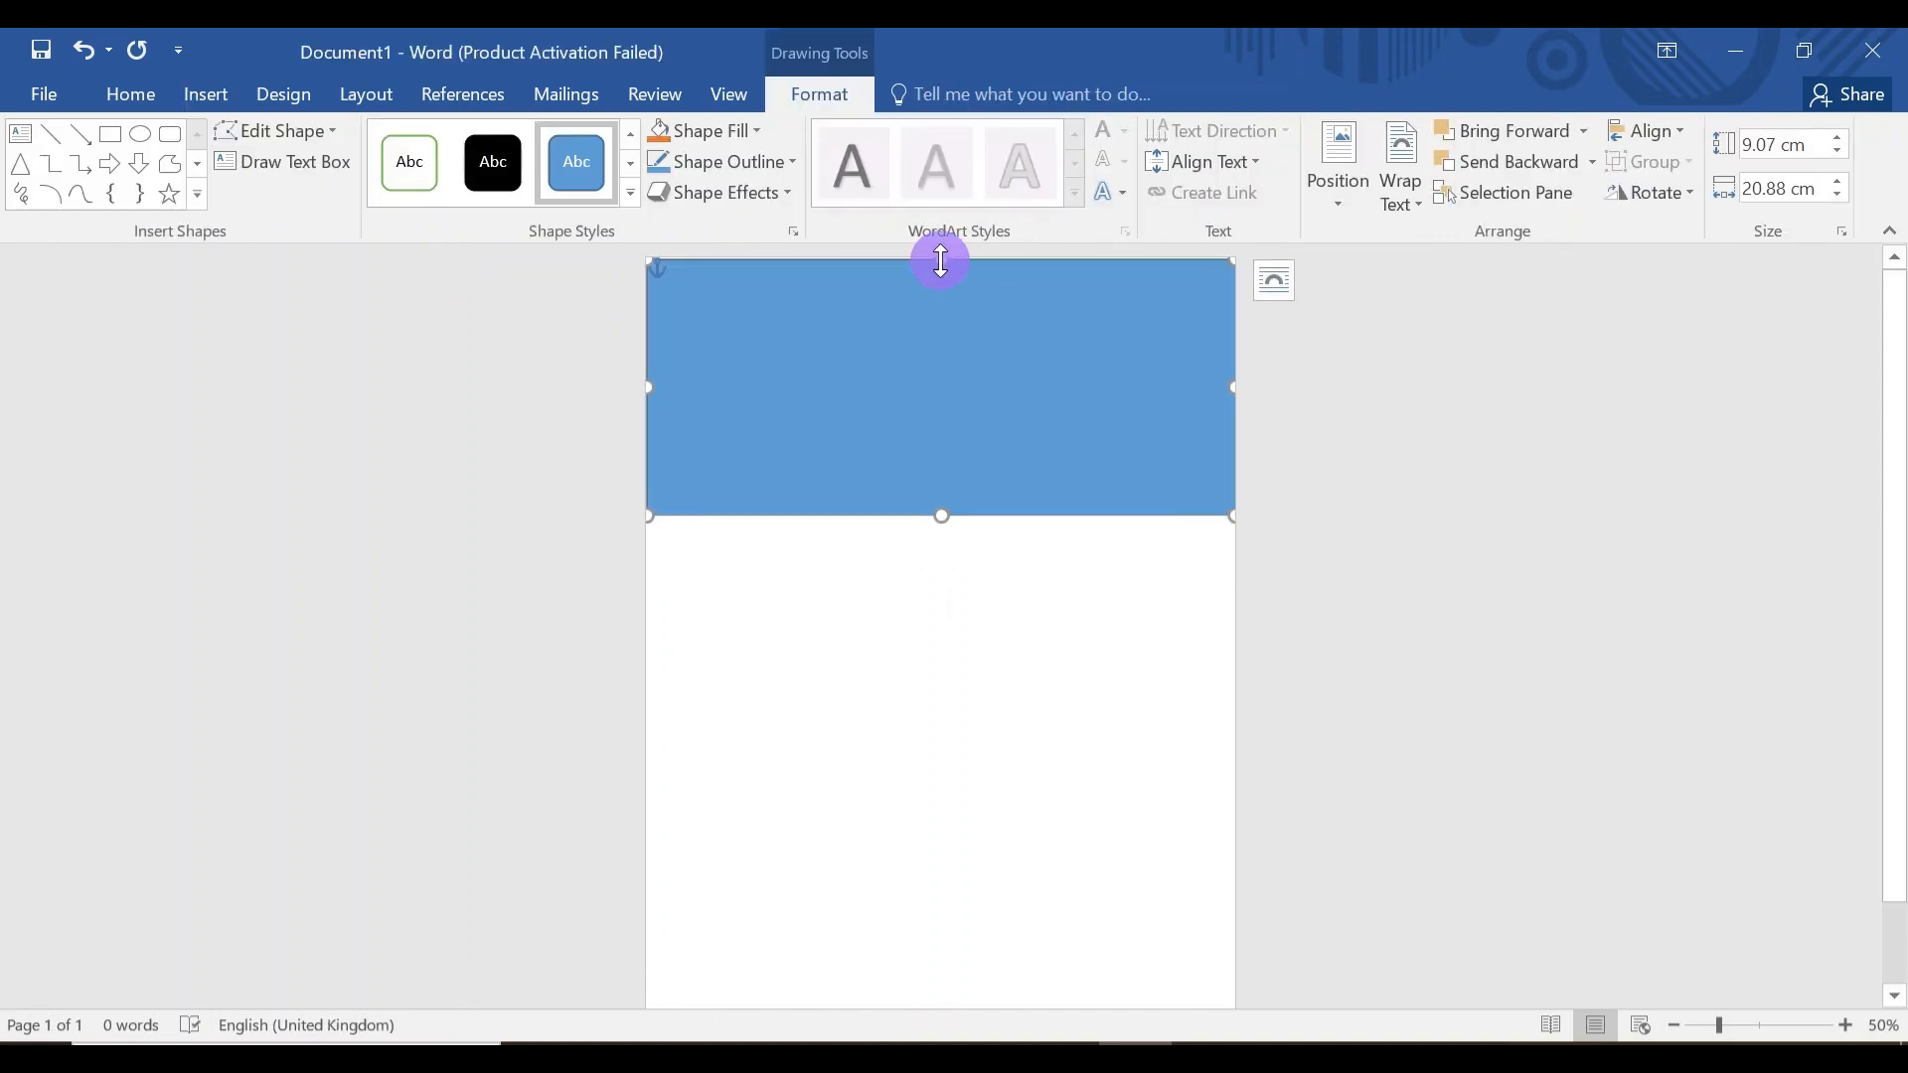
drag(940, 254, 941, 253)
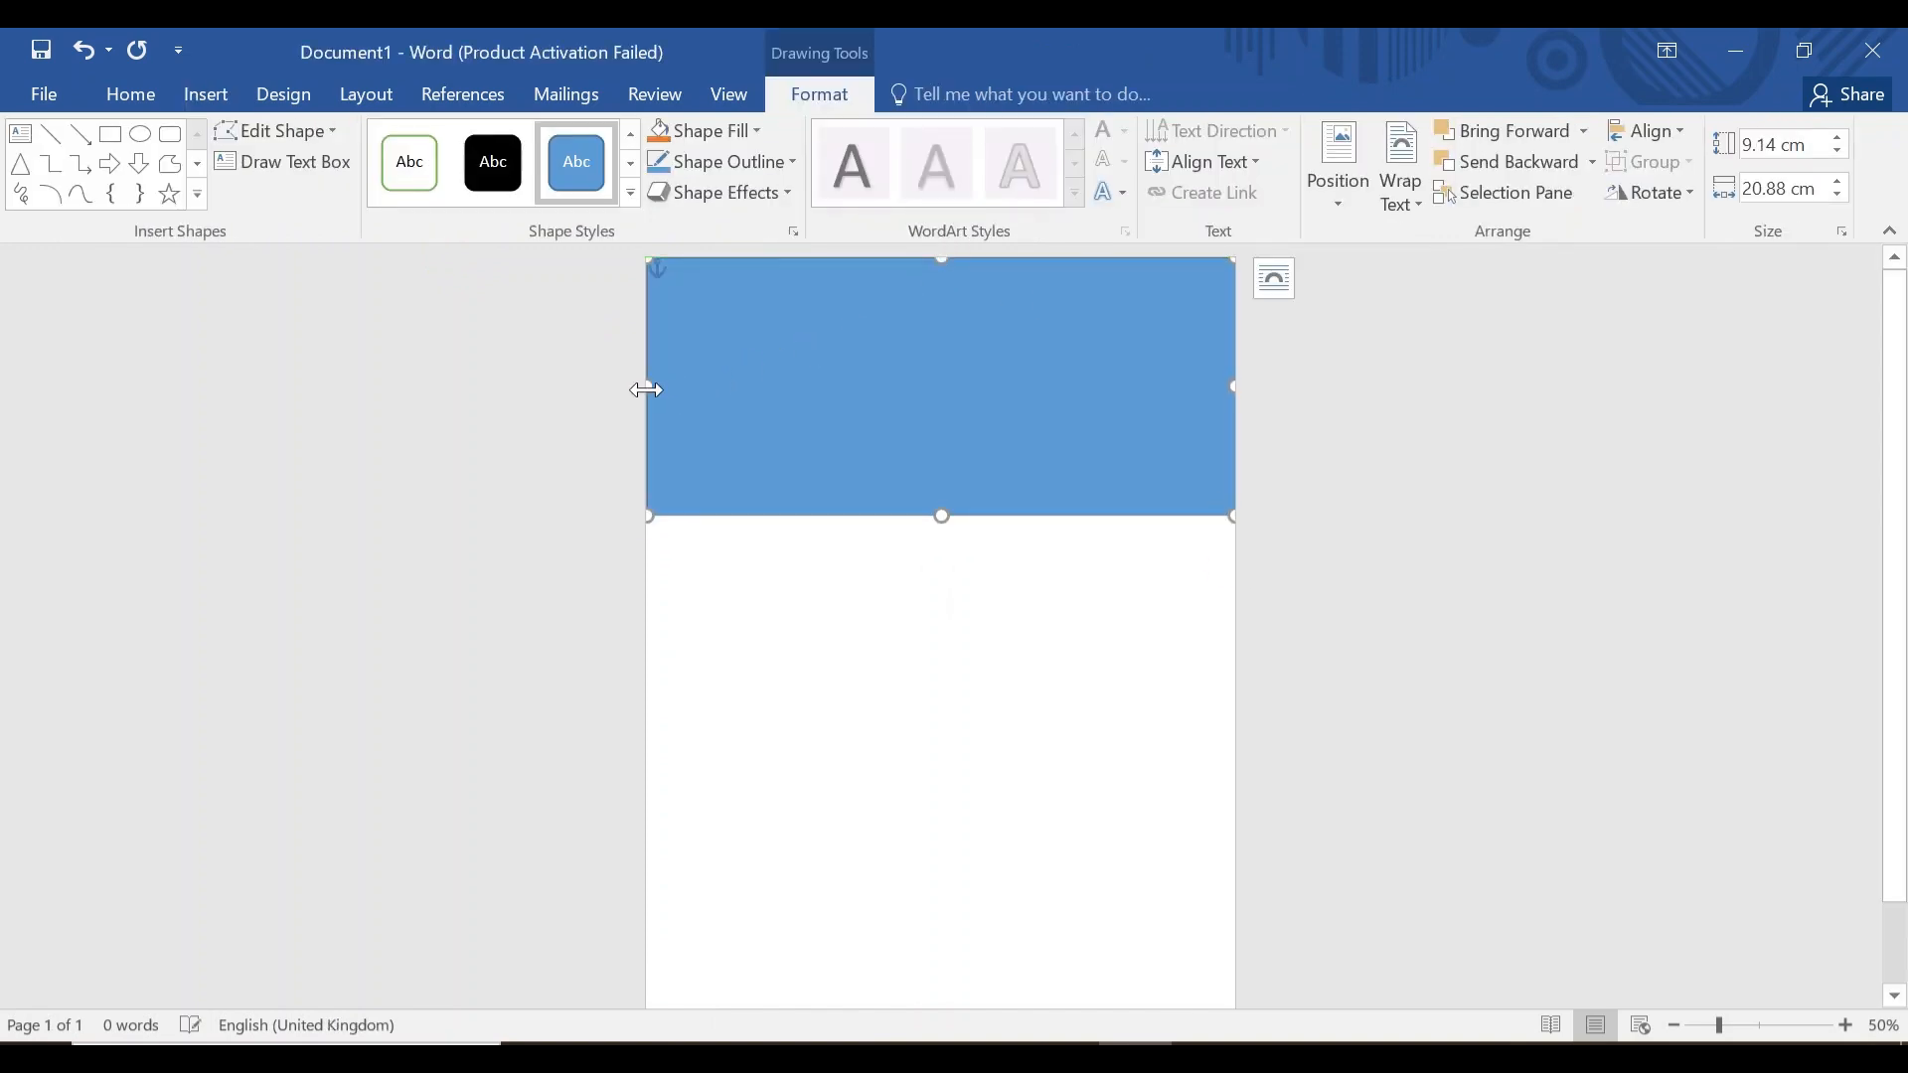
drag(647, 385, 641, 385)
mouse_move(1232, 383)
mouse_down()
mouse_move(1252, 383)
mouse_move(1230, 384)
mouse_up()
Fill the rectangle with the offline picture Artboard-1-100.
click(741, 131)
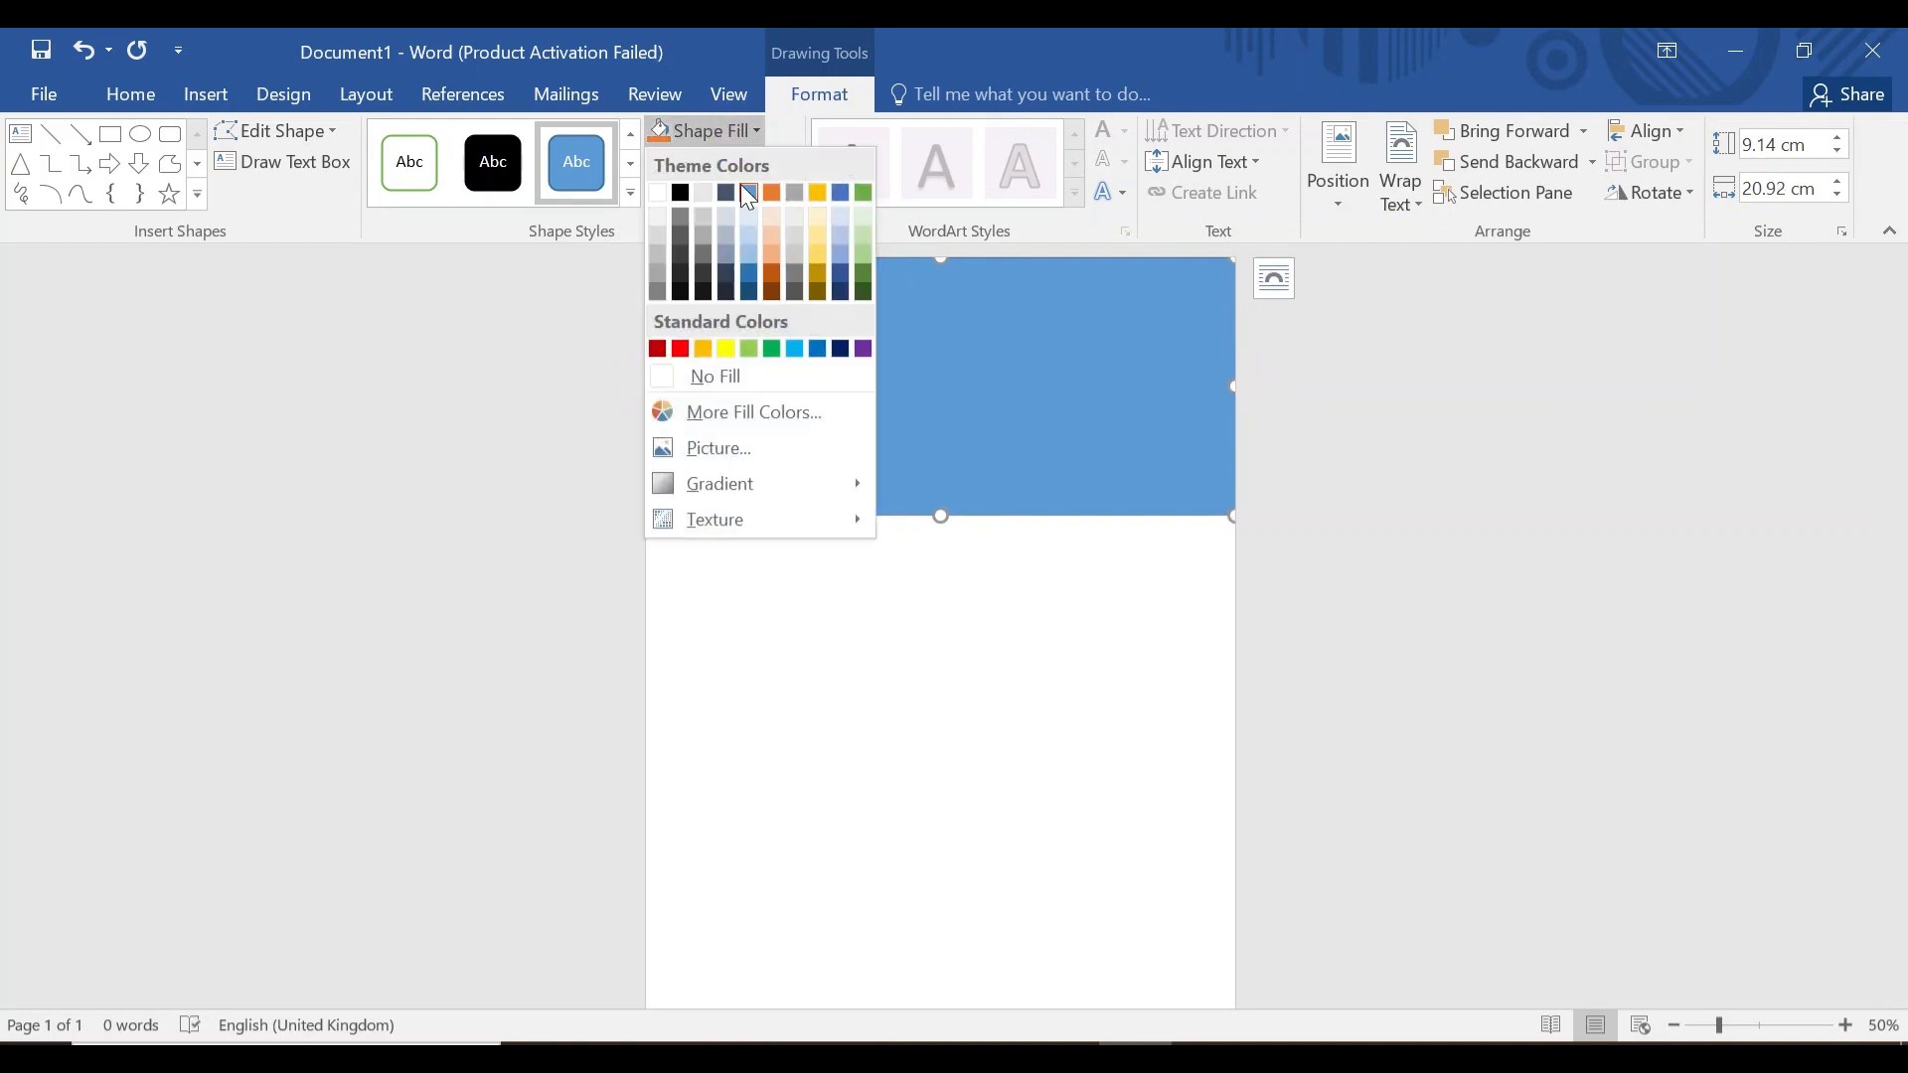
click(750, 449)
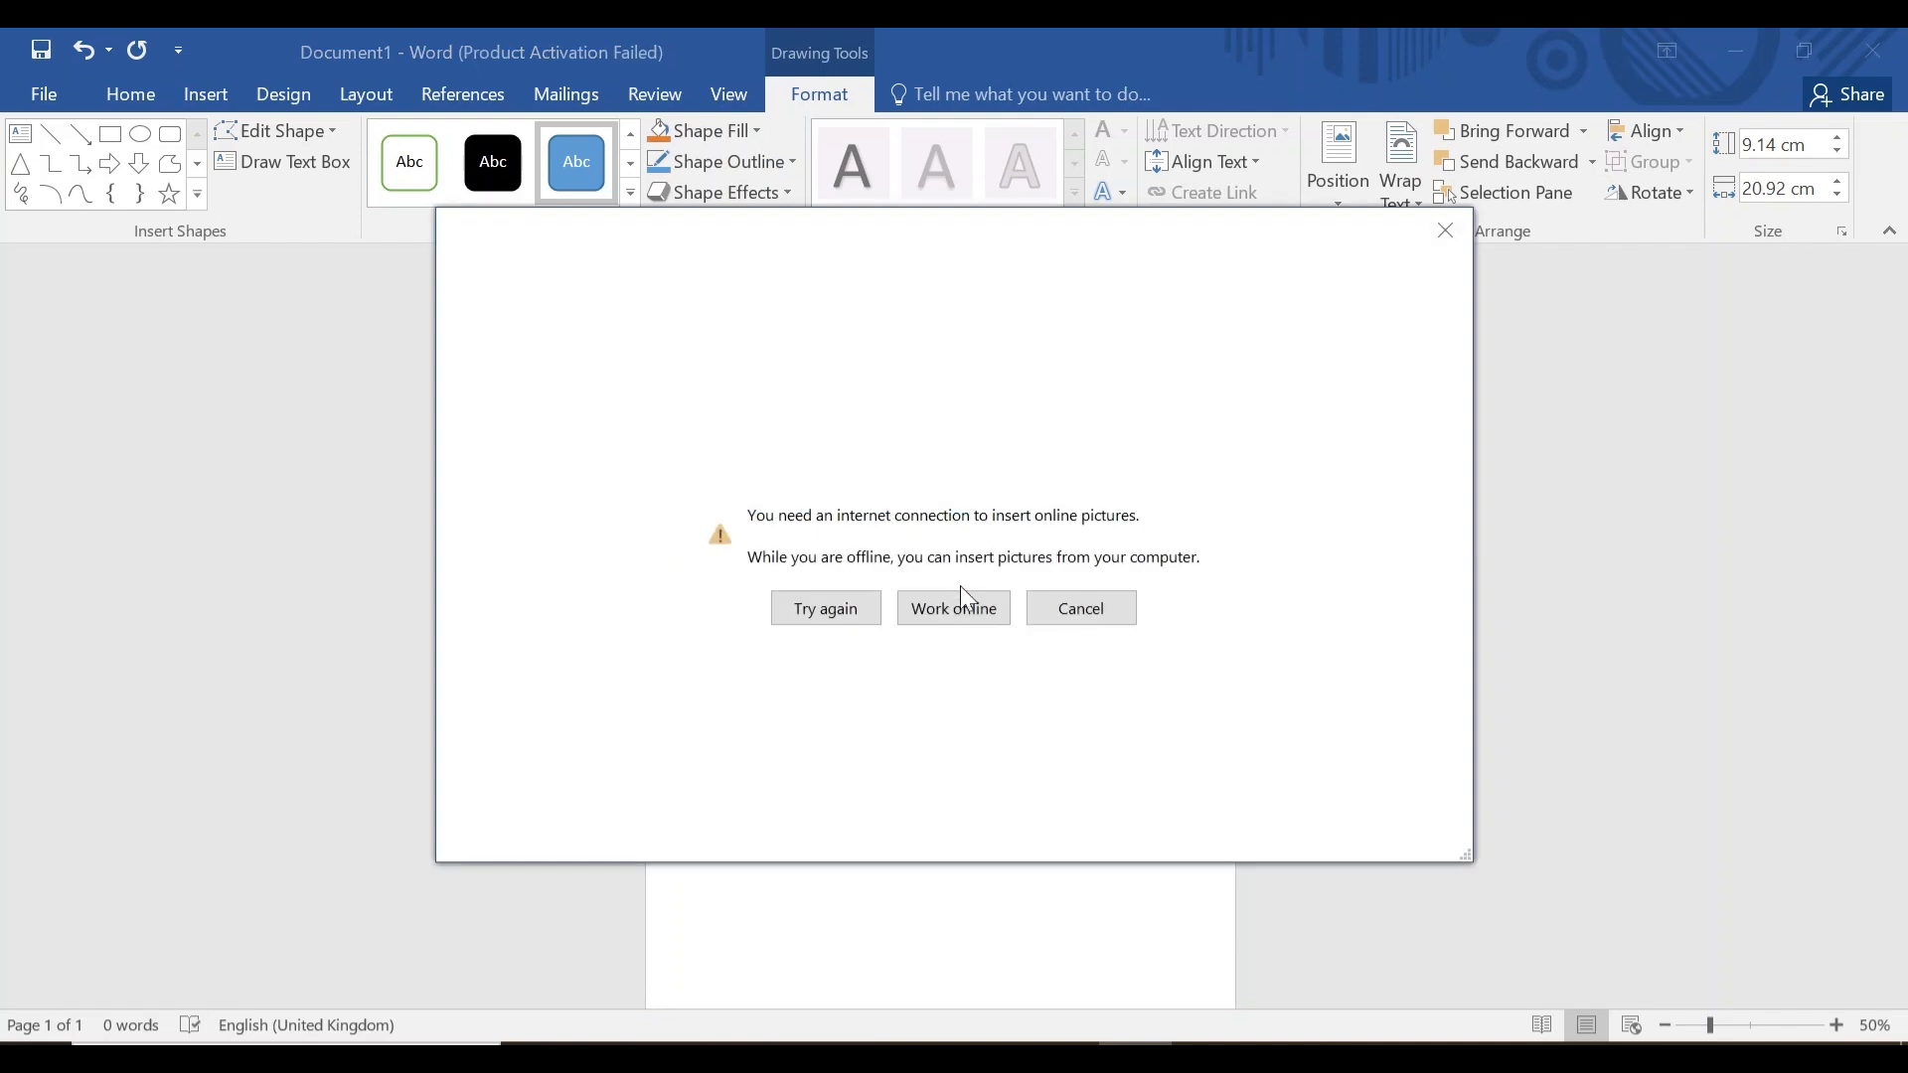
click(960, 610)
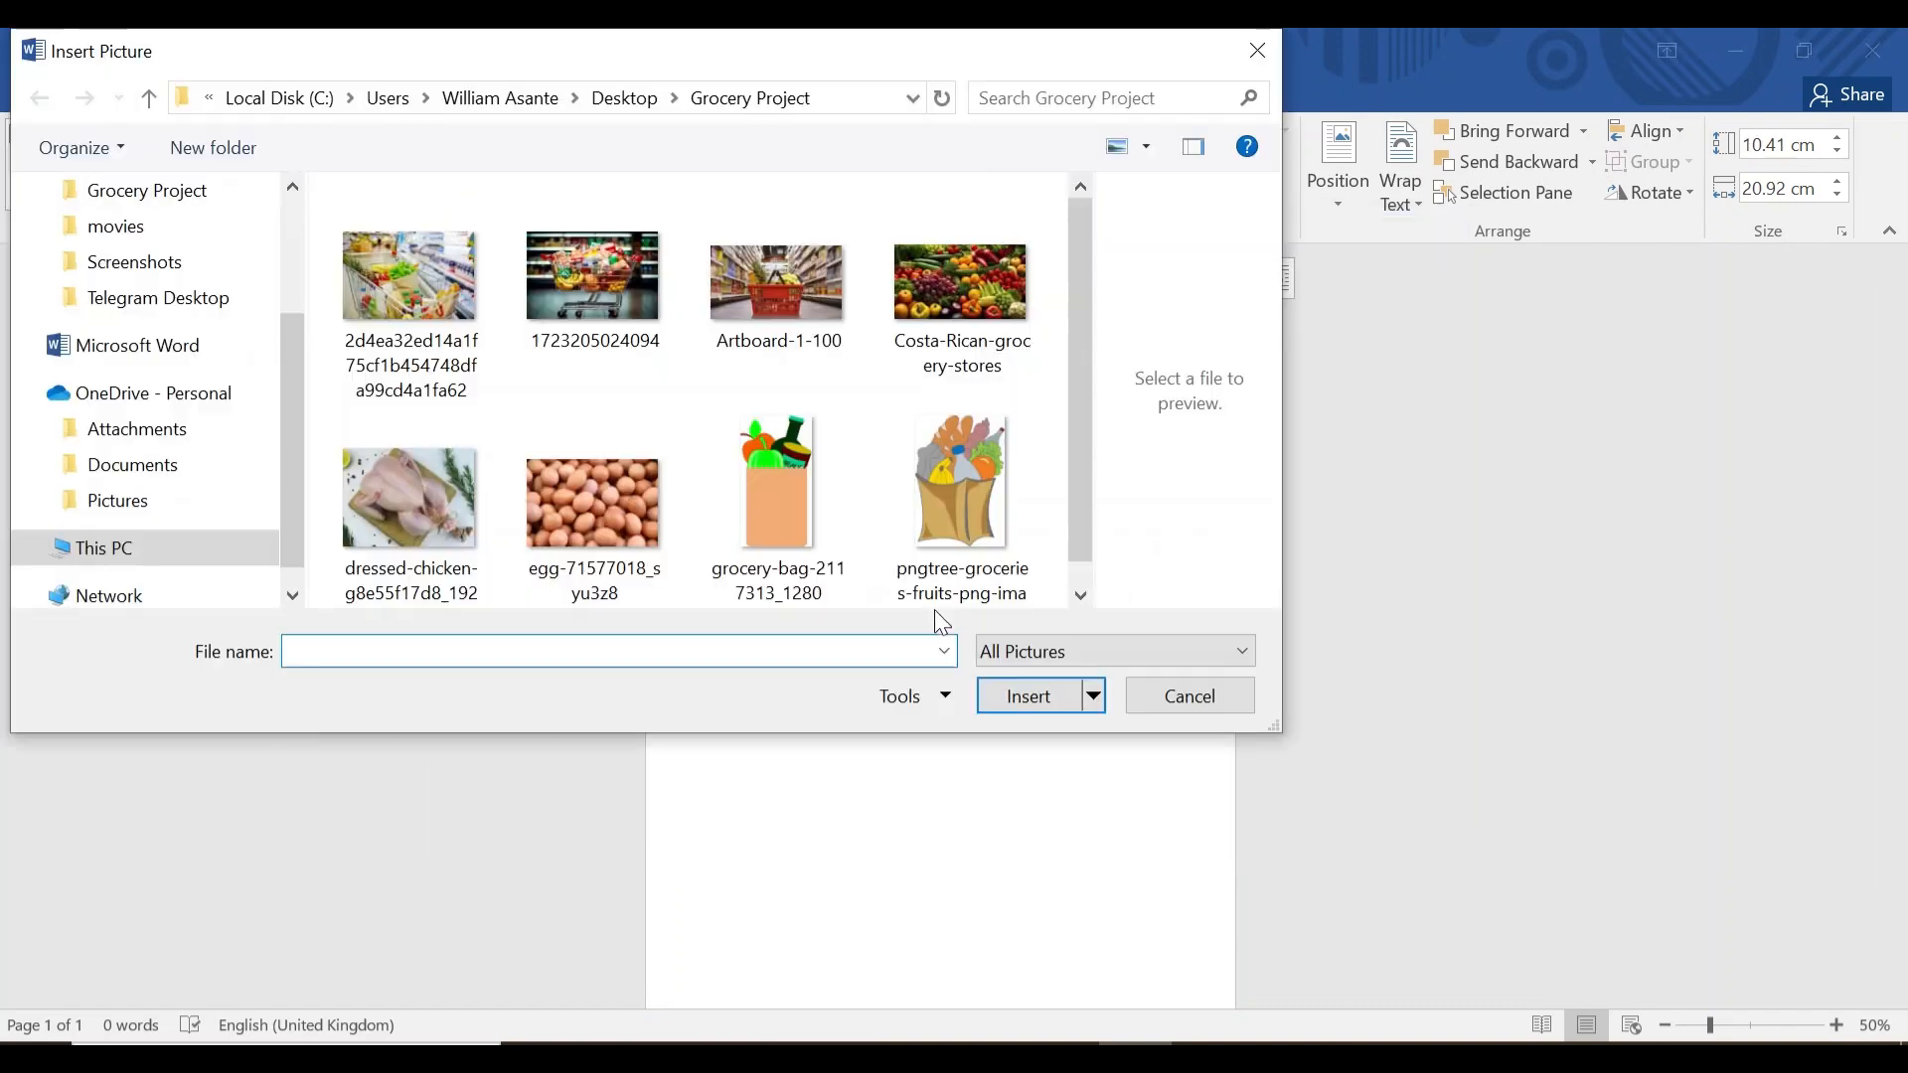
click(789, 296)
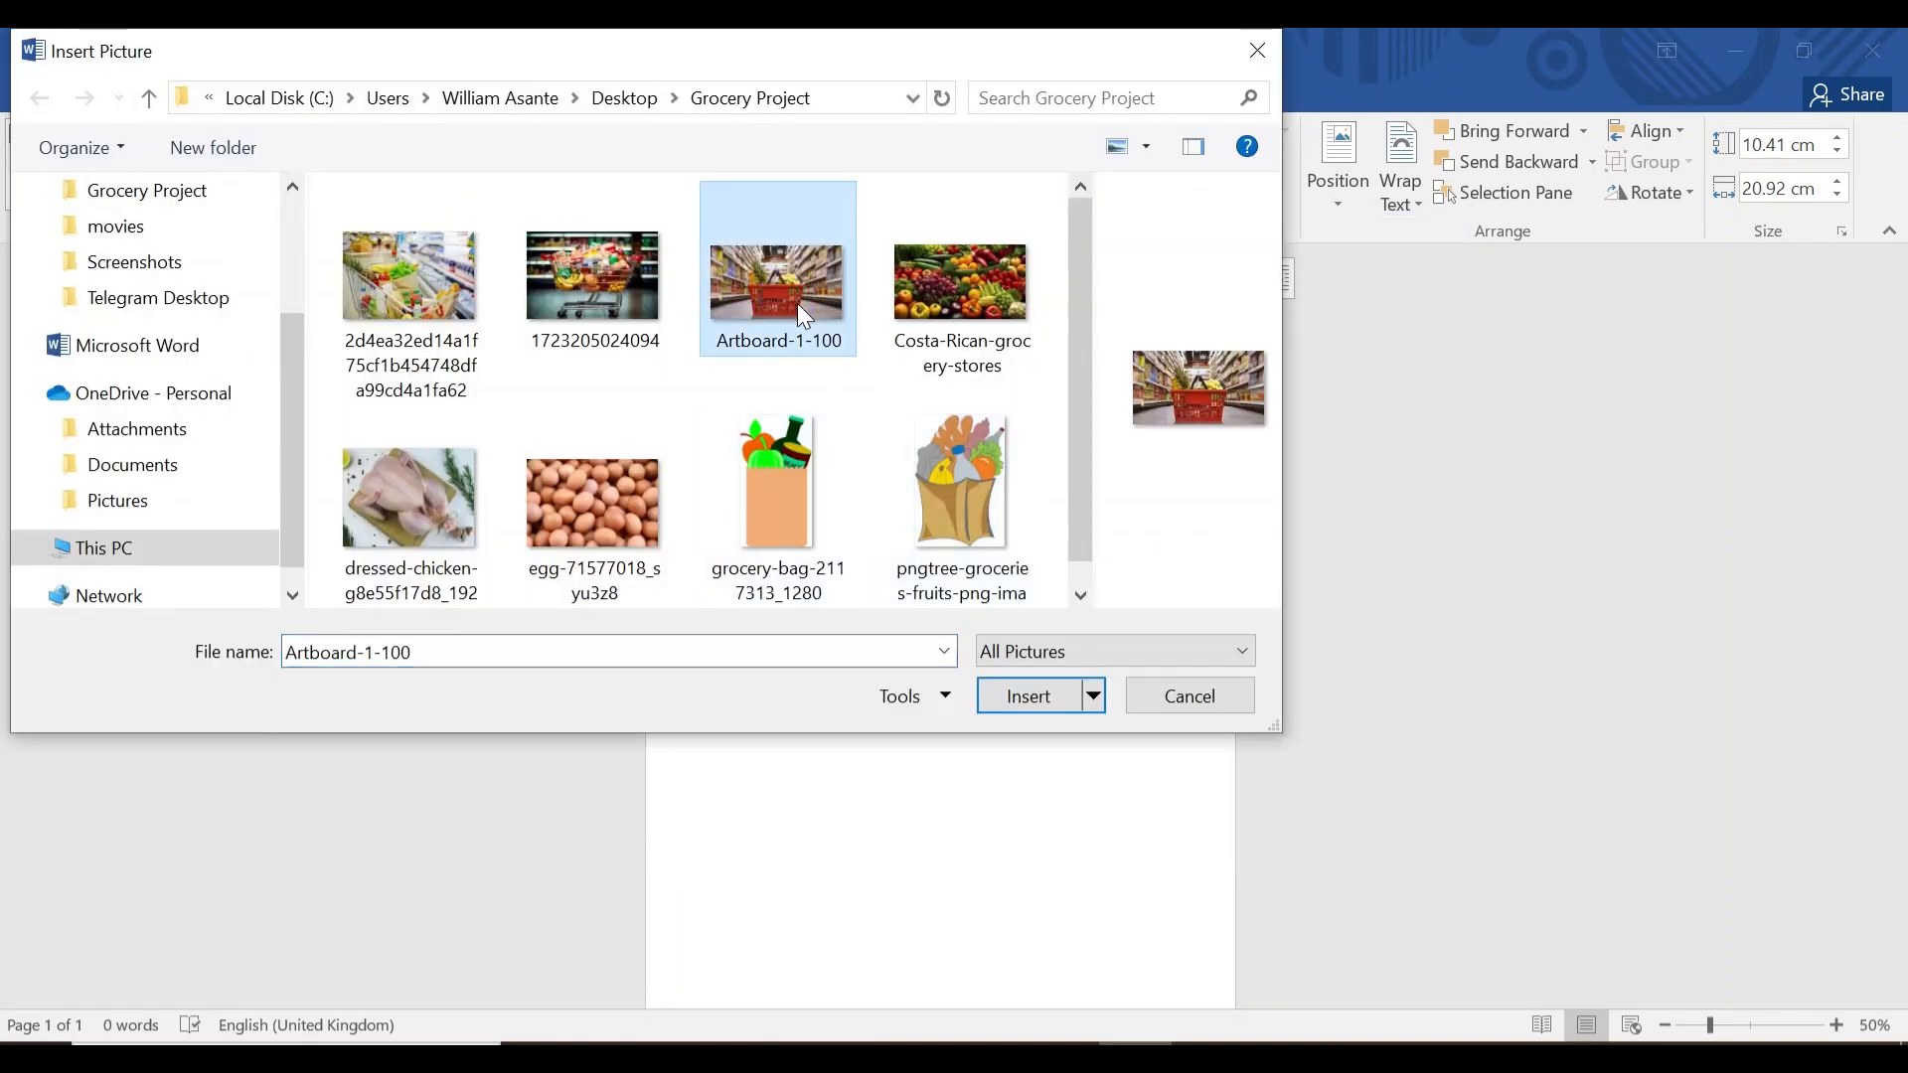
click(1044, 691)
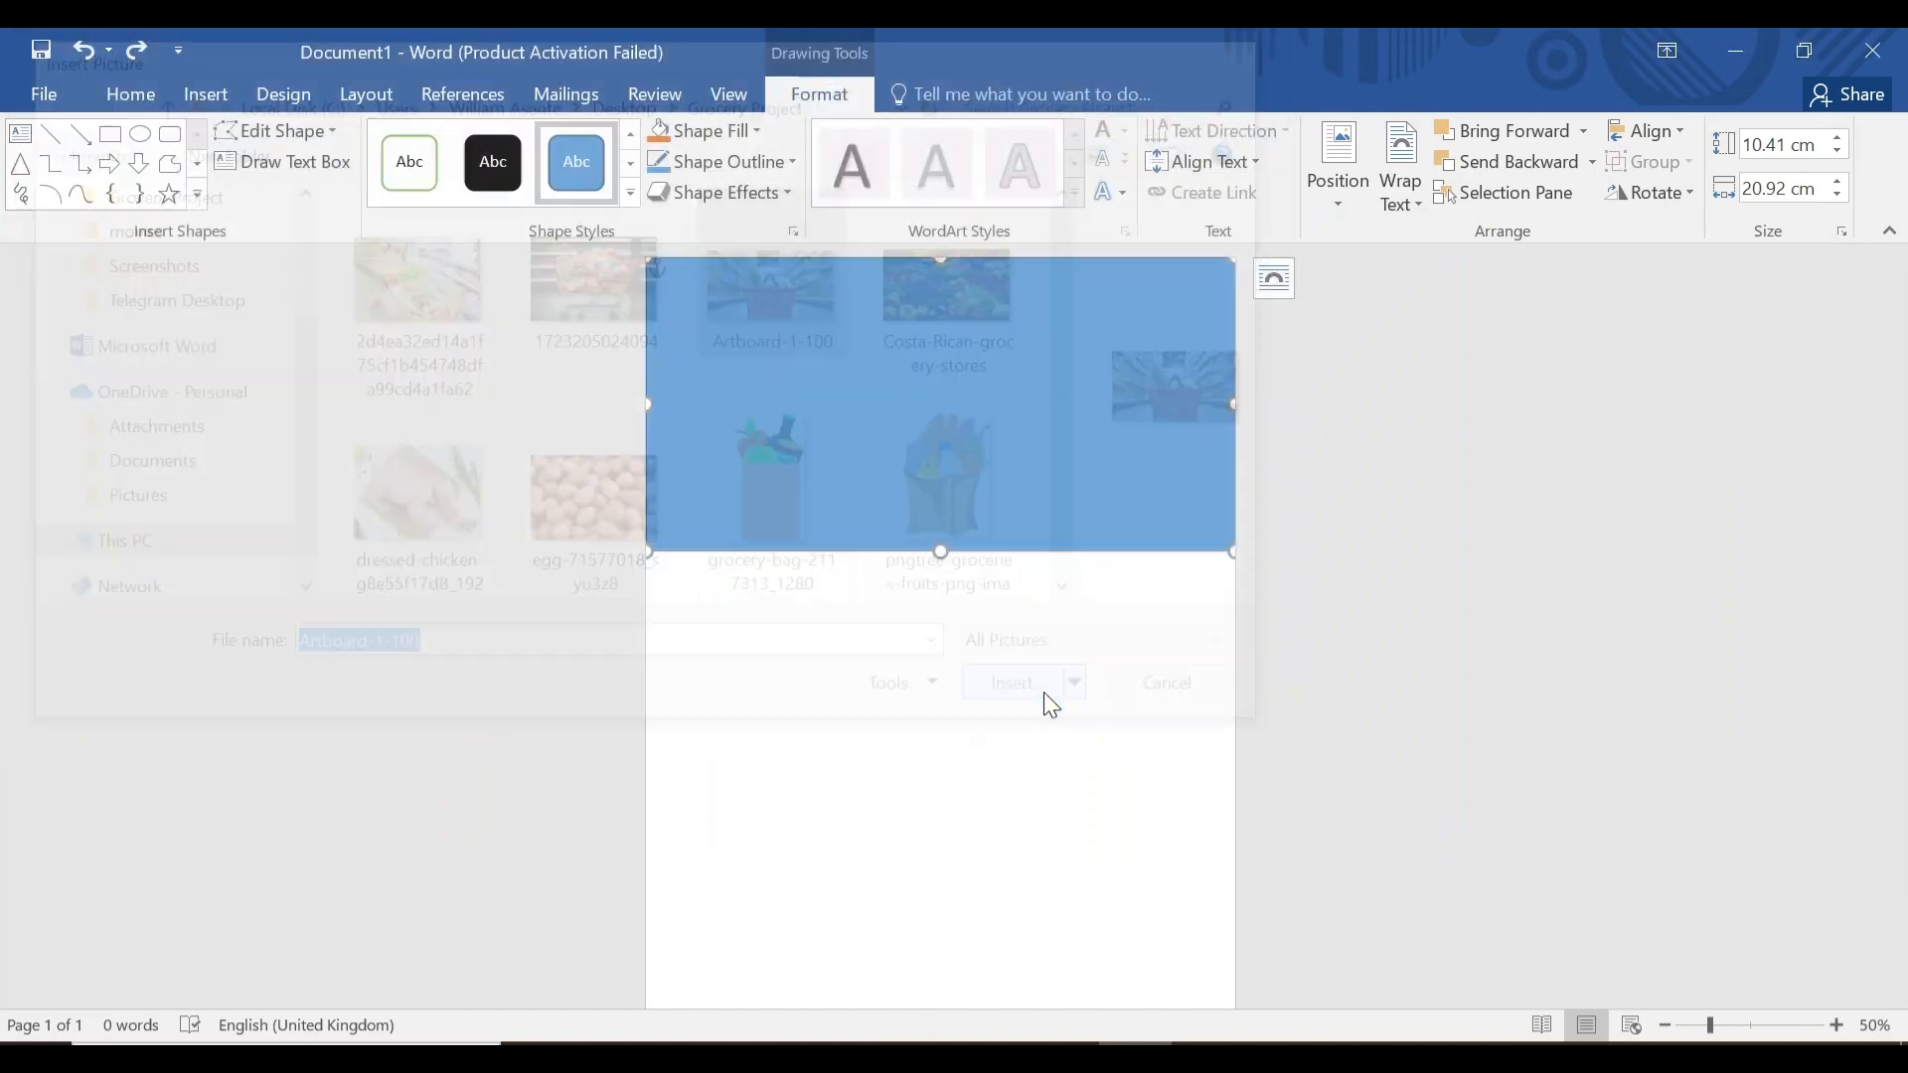
click(628, 447)
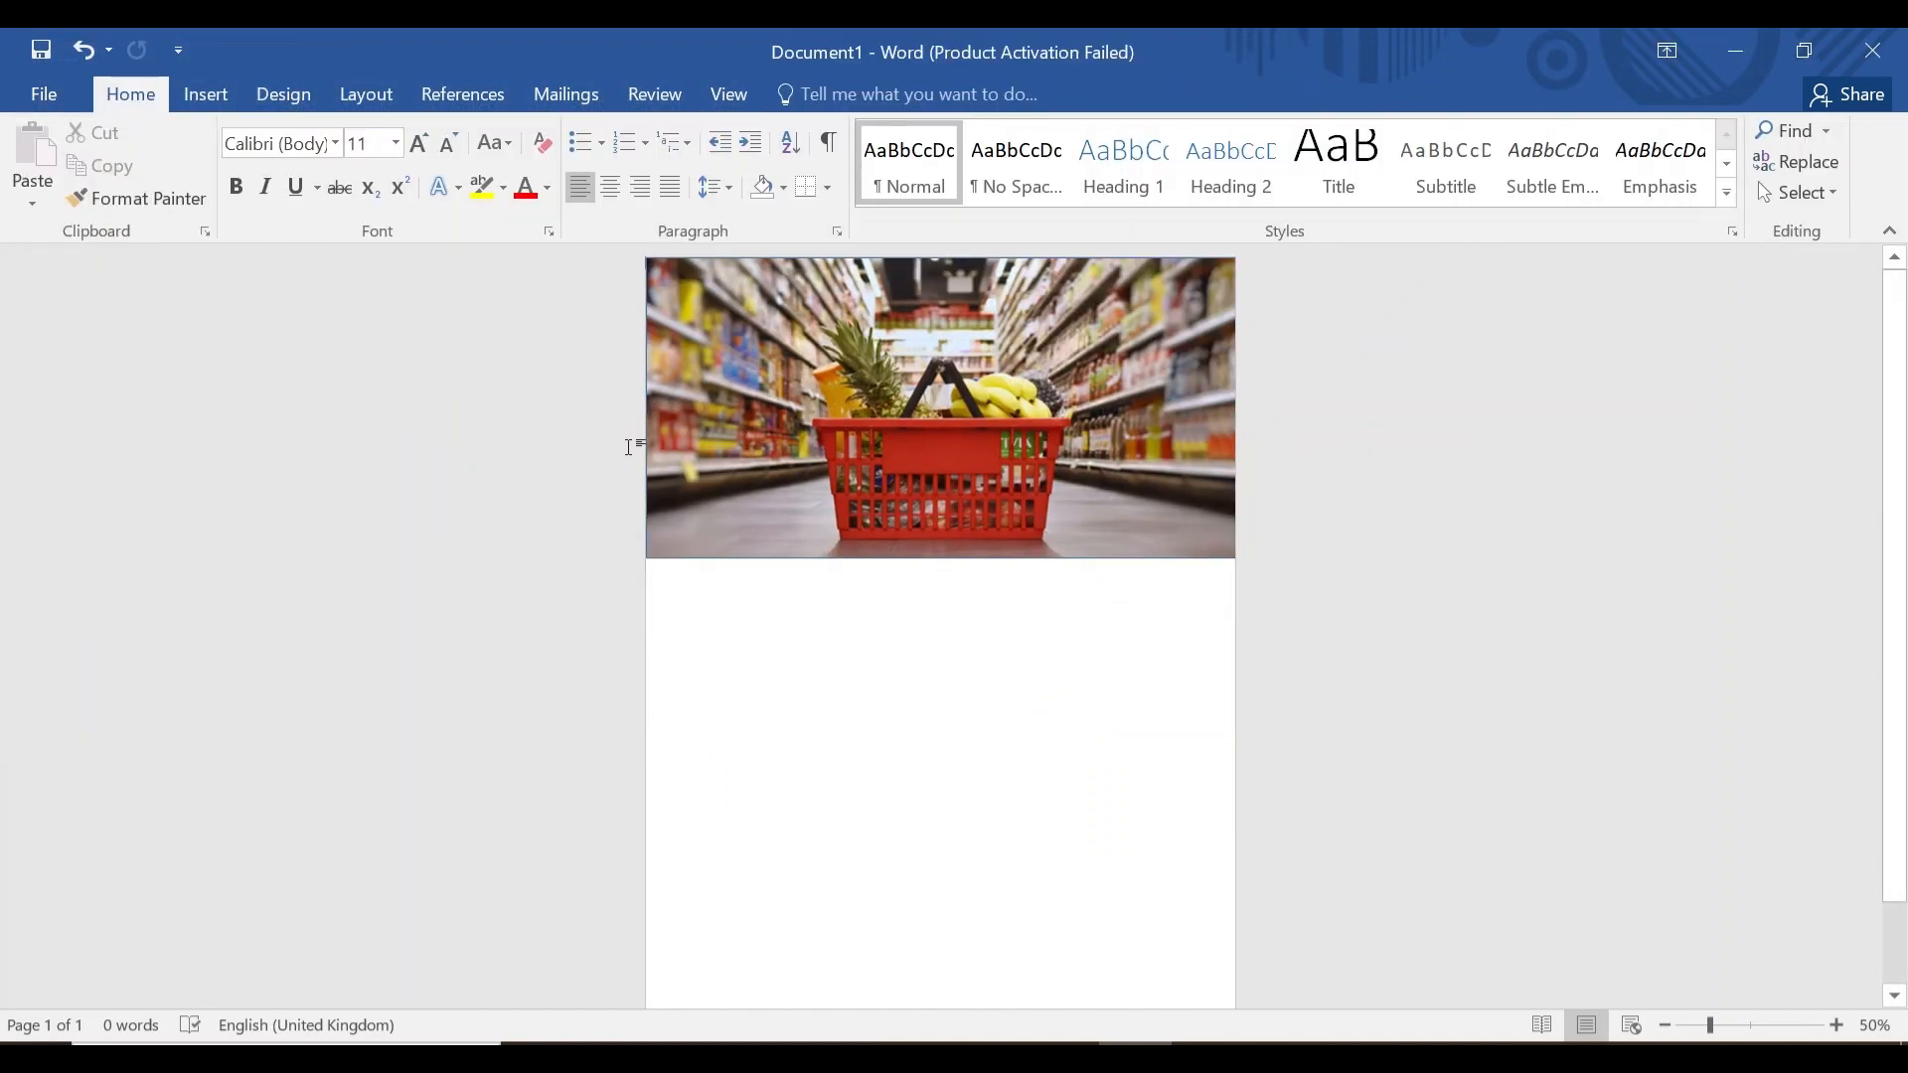
Draw a thin full-width rectangle under the picture and fill it yellow.
click(222, 97)
click(386, 145)
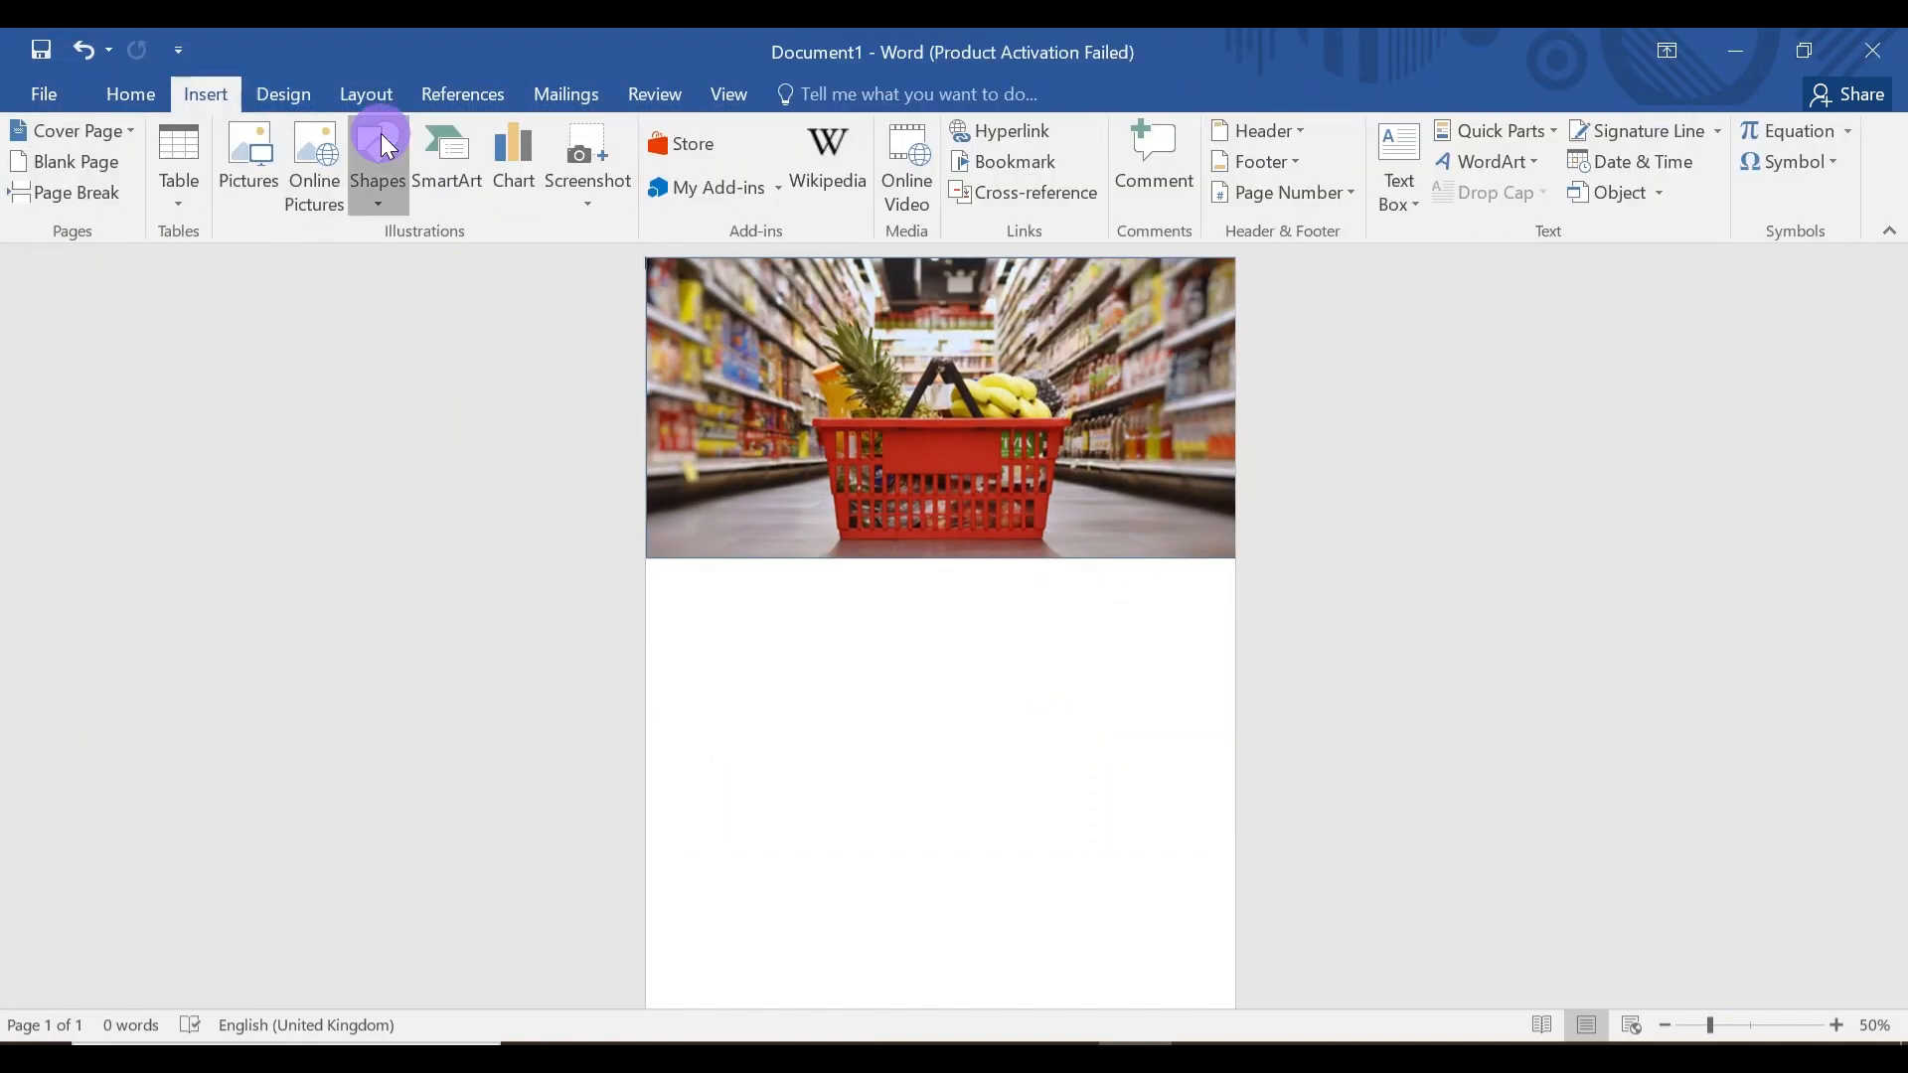
click(457, 258)
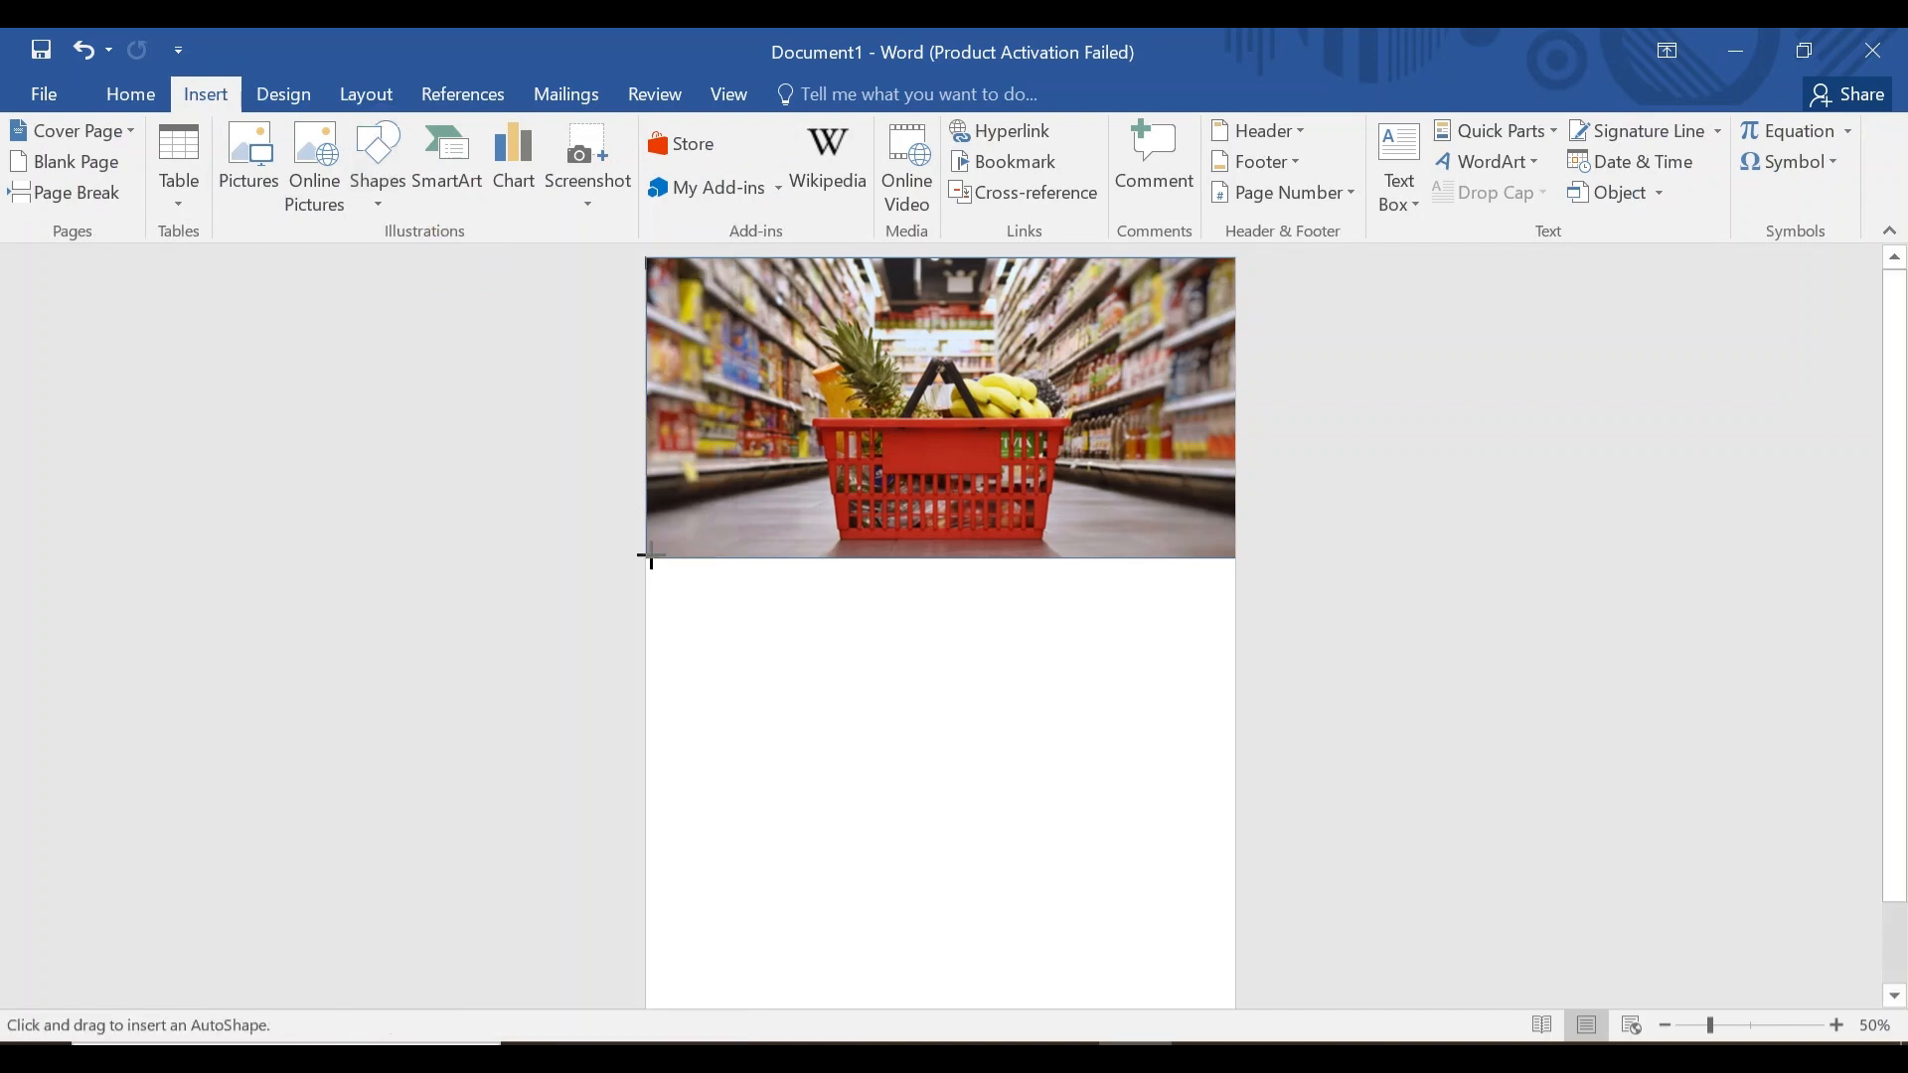
drag(664, 561, 1235, 595)
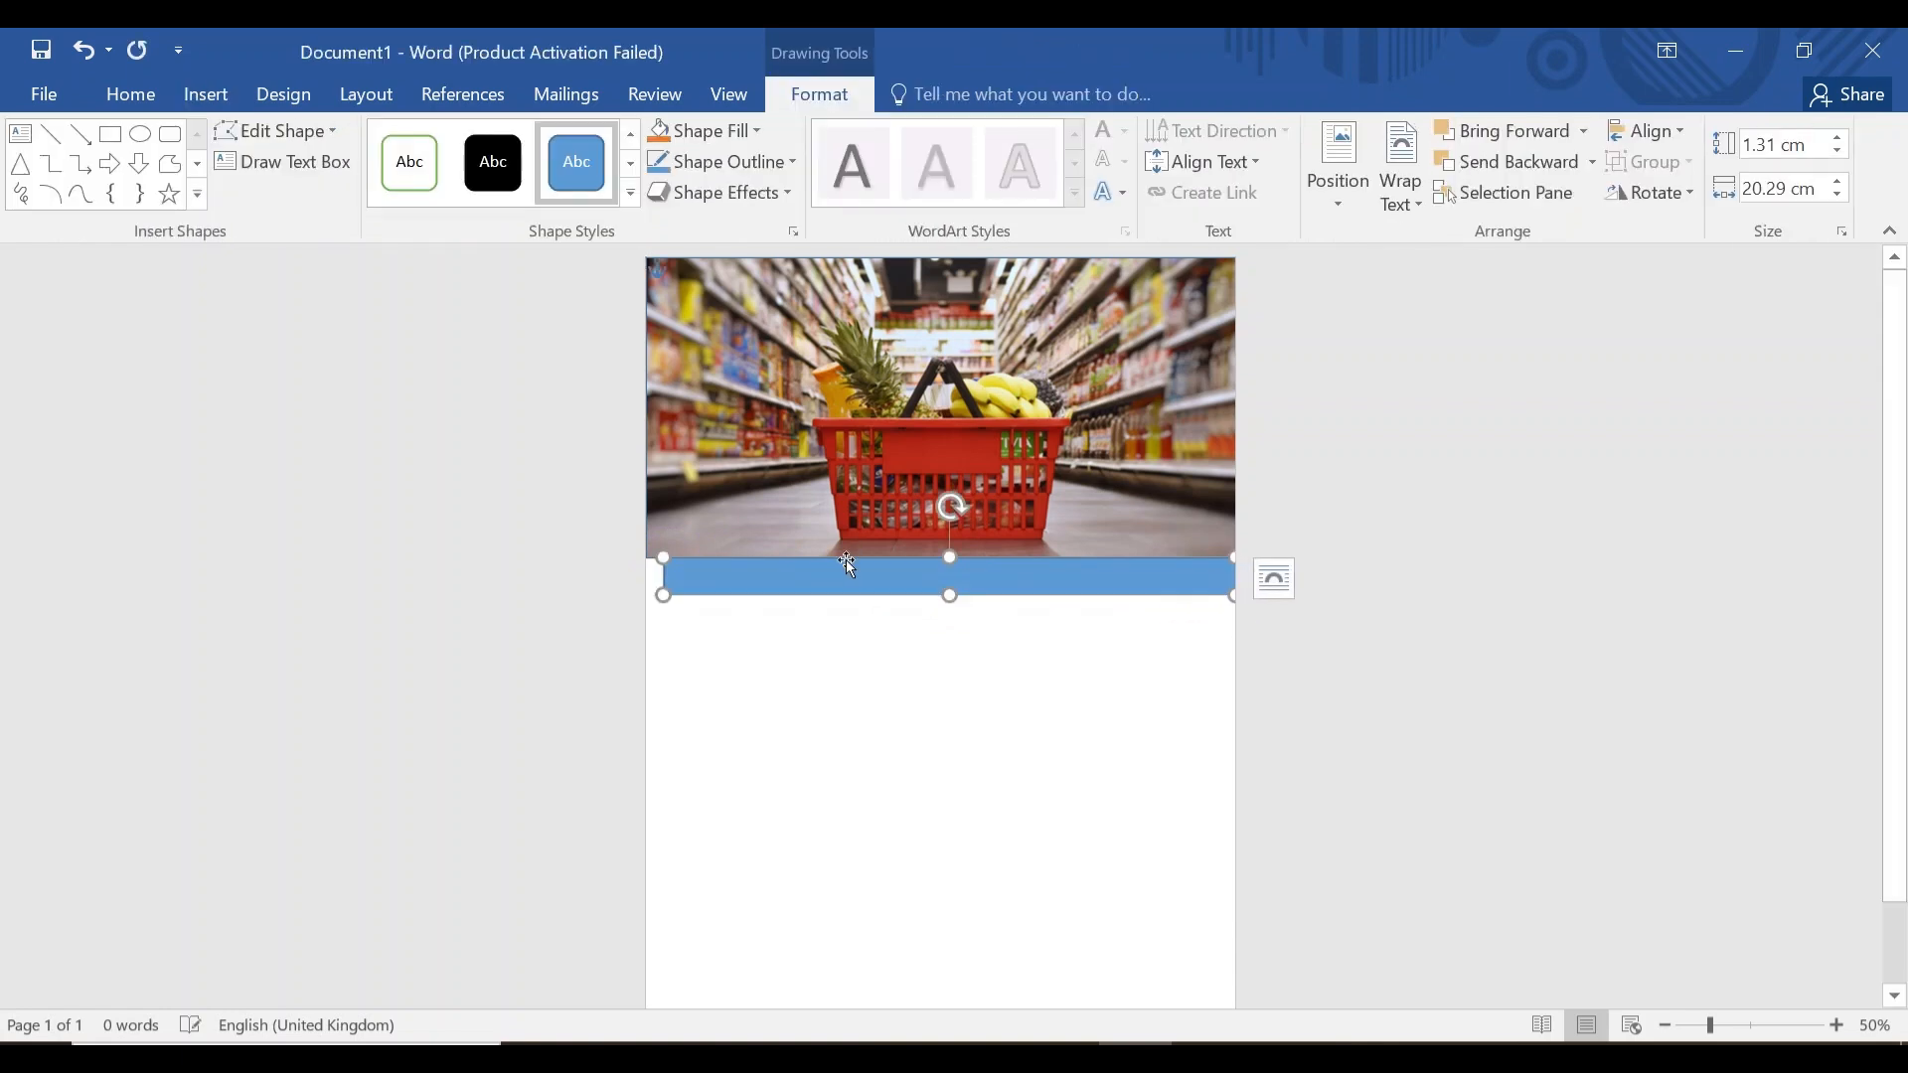
drag(663, 594, 644, 602)
click(745, 132)
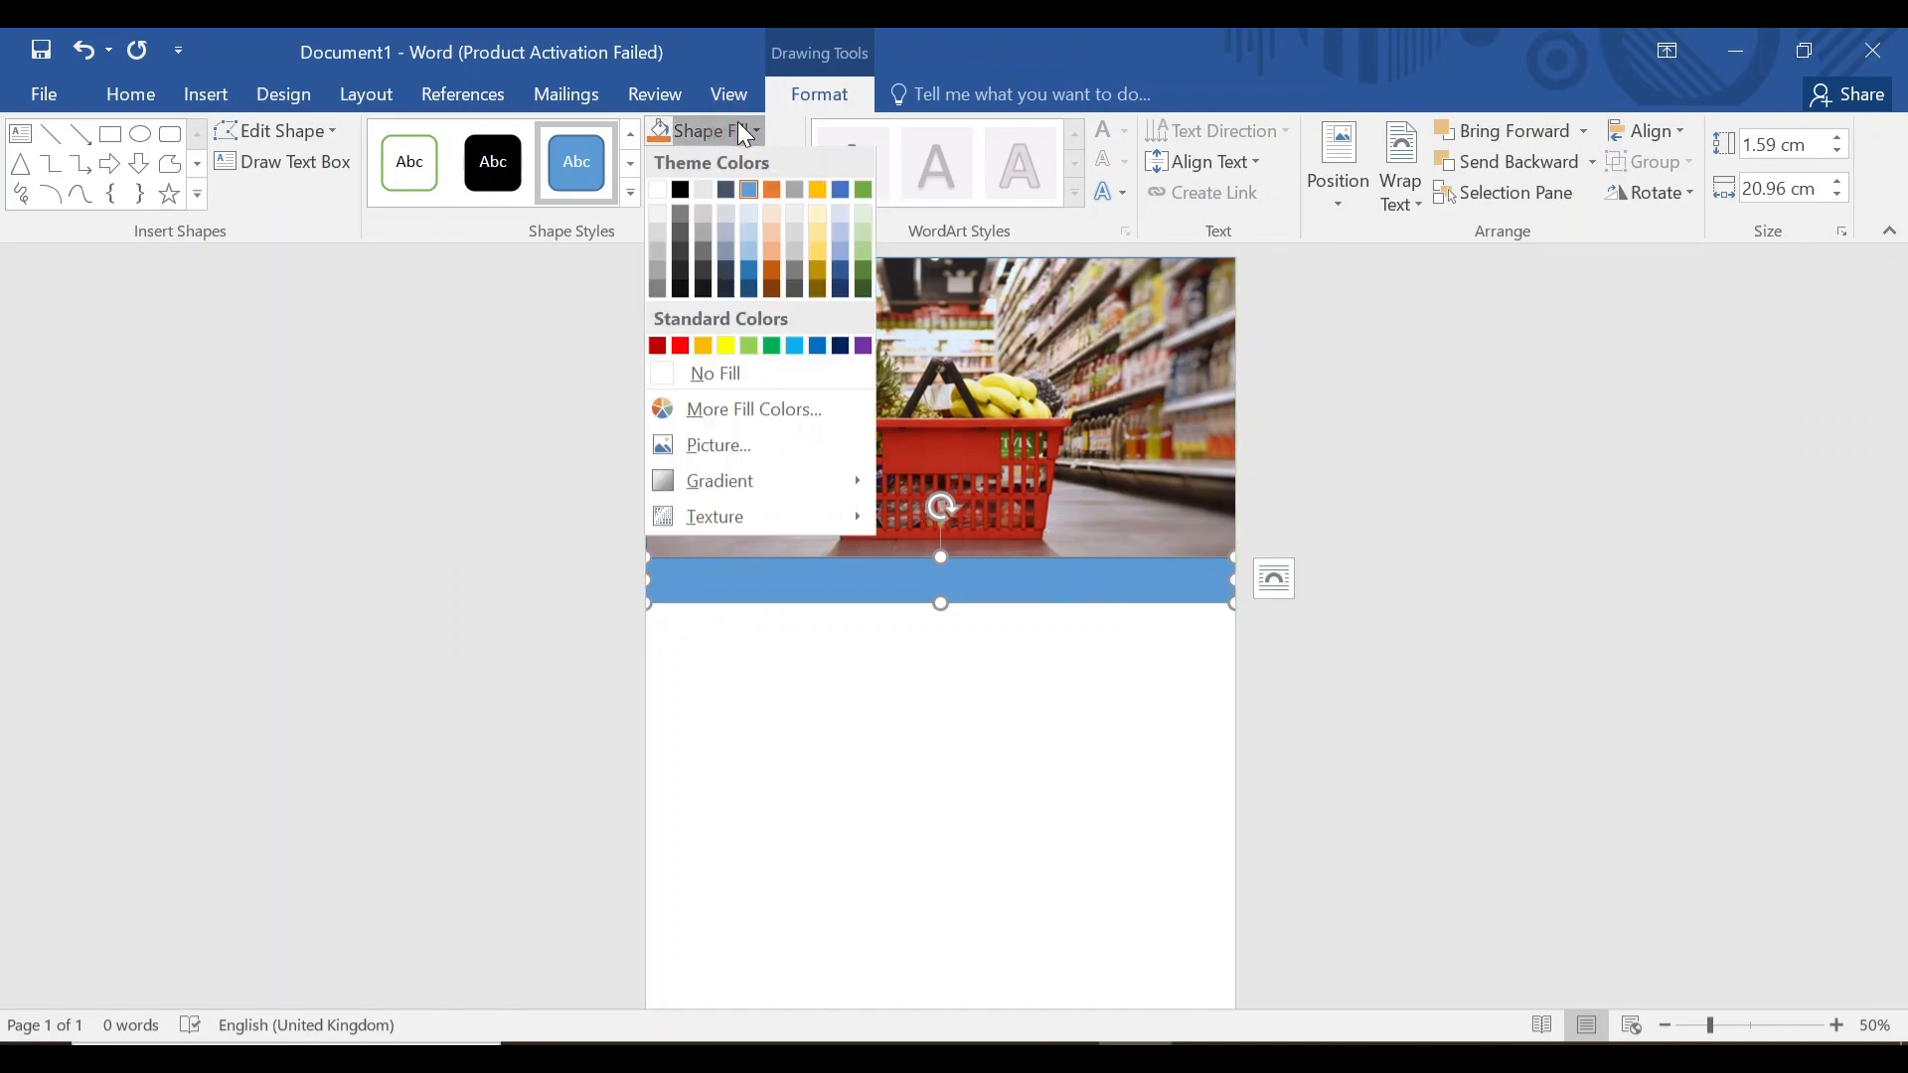
click(725, 350)
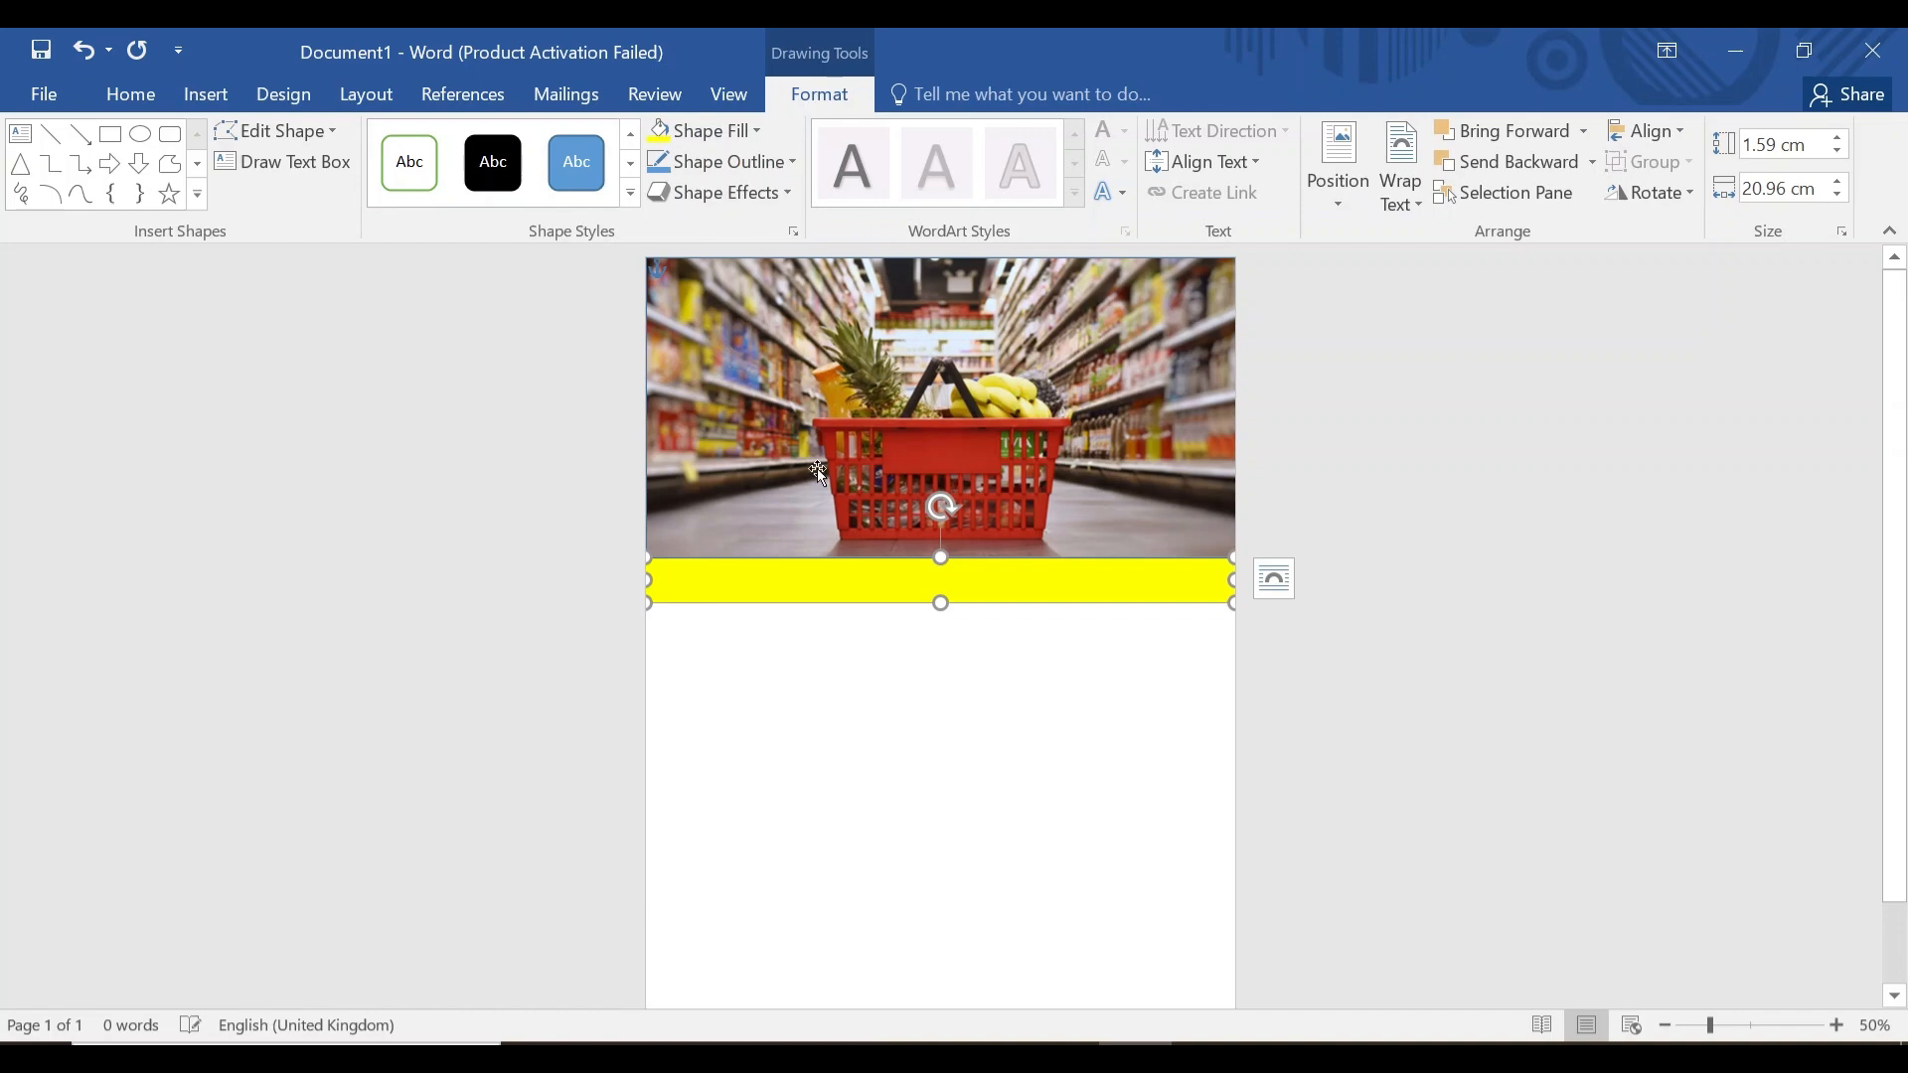
click(872, 735)
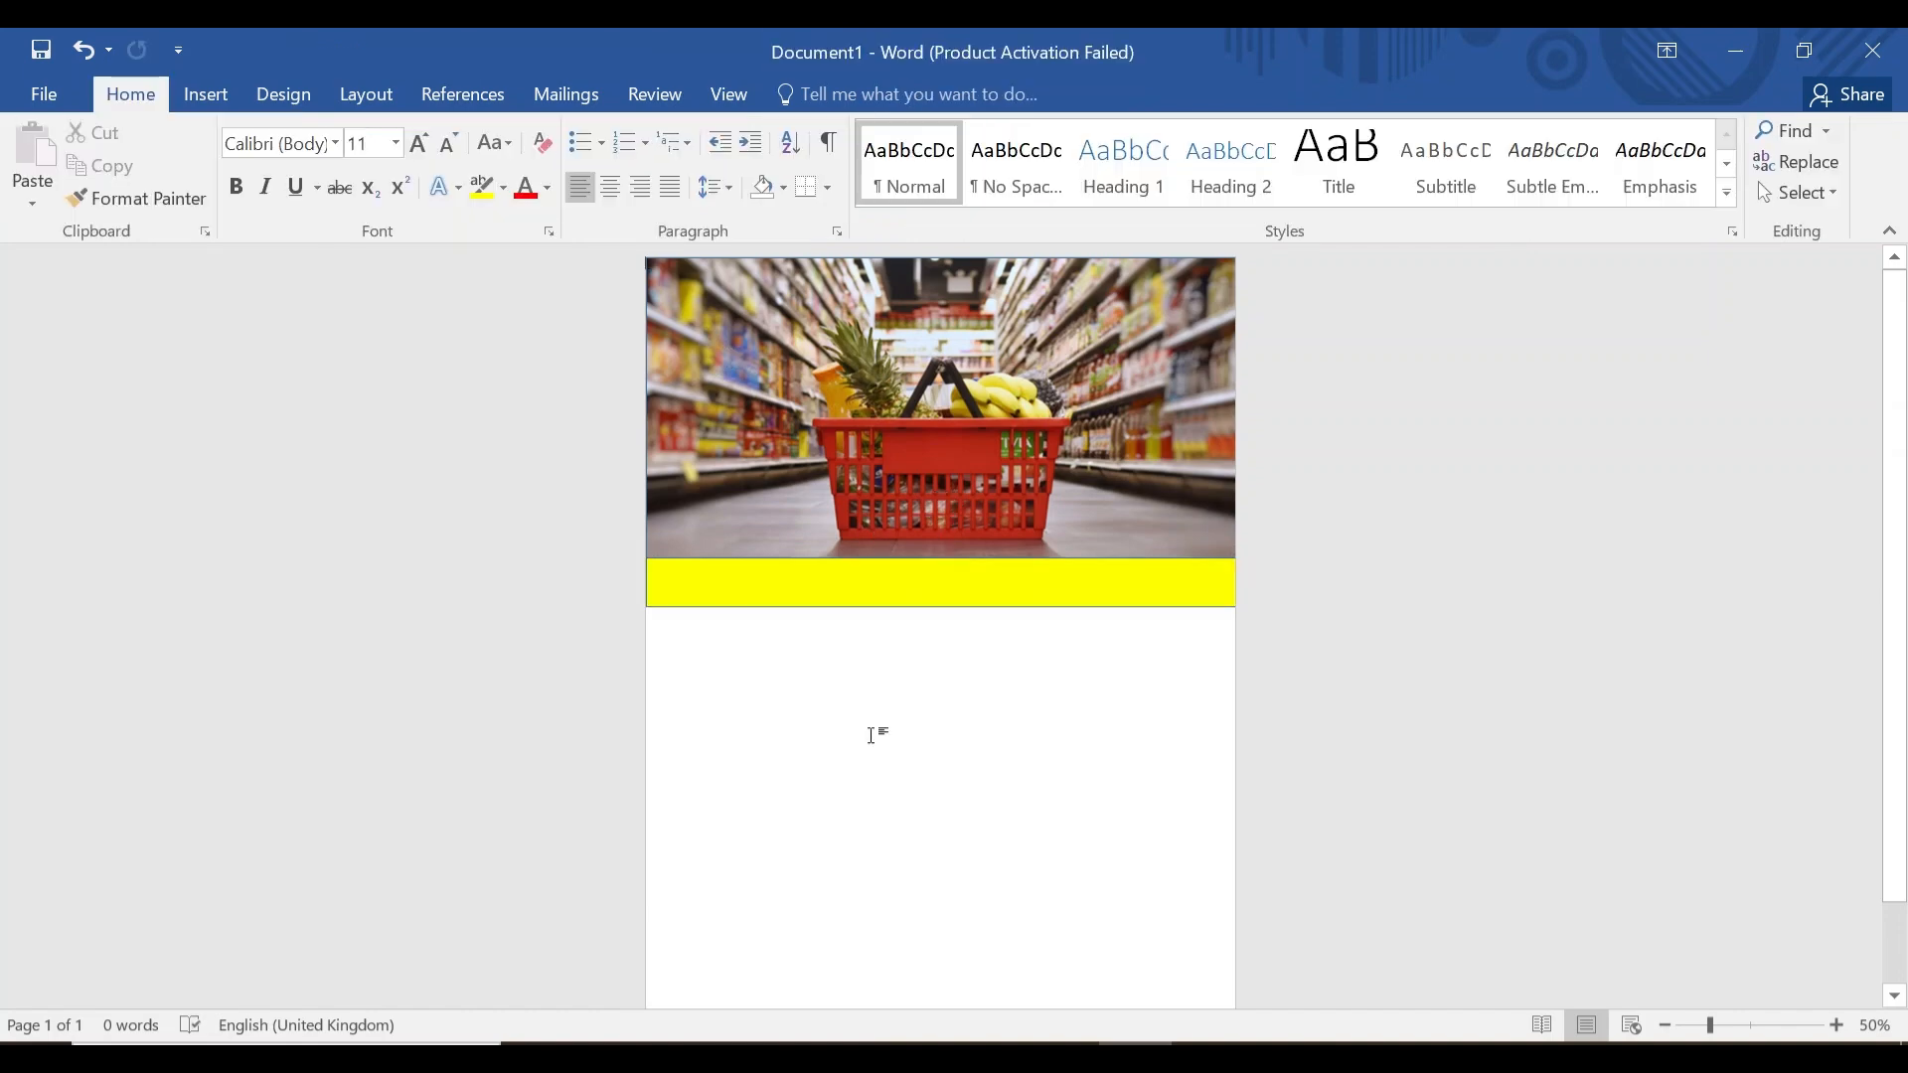
Draw a large rectangle filling the page below the yellow band.
click(221, 97)
click(378, 147)
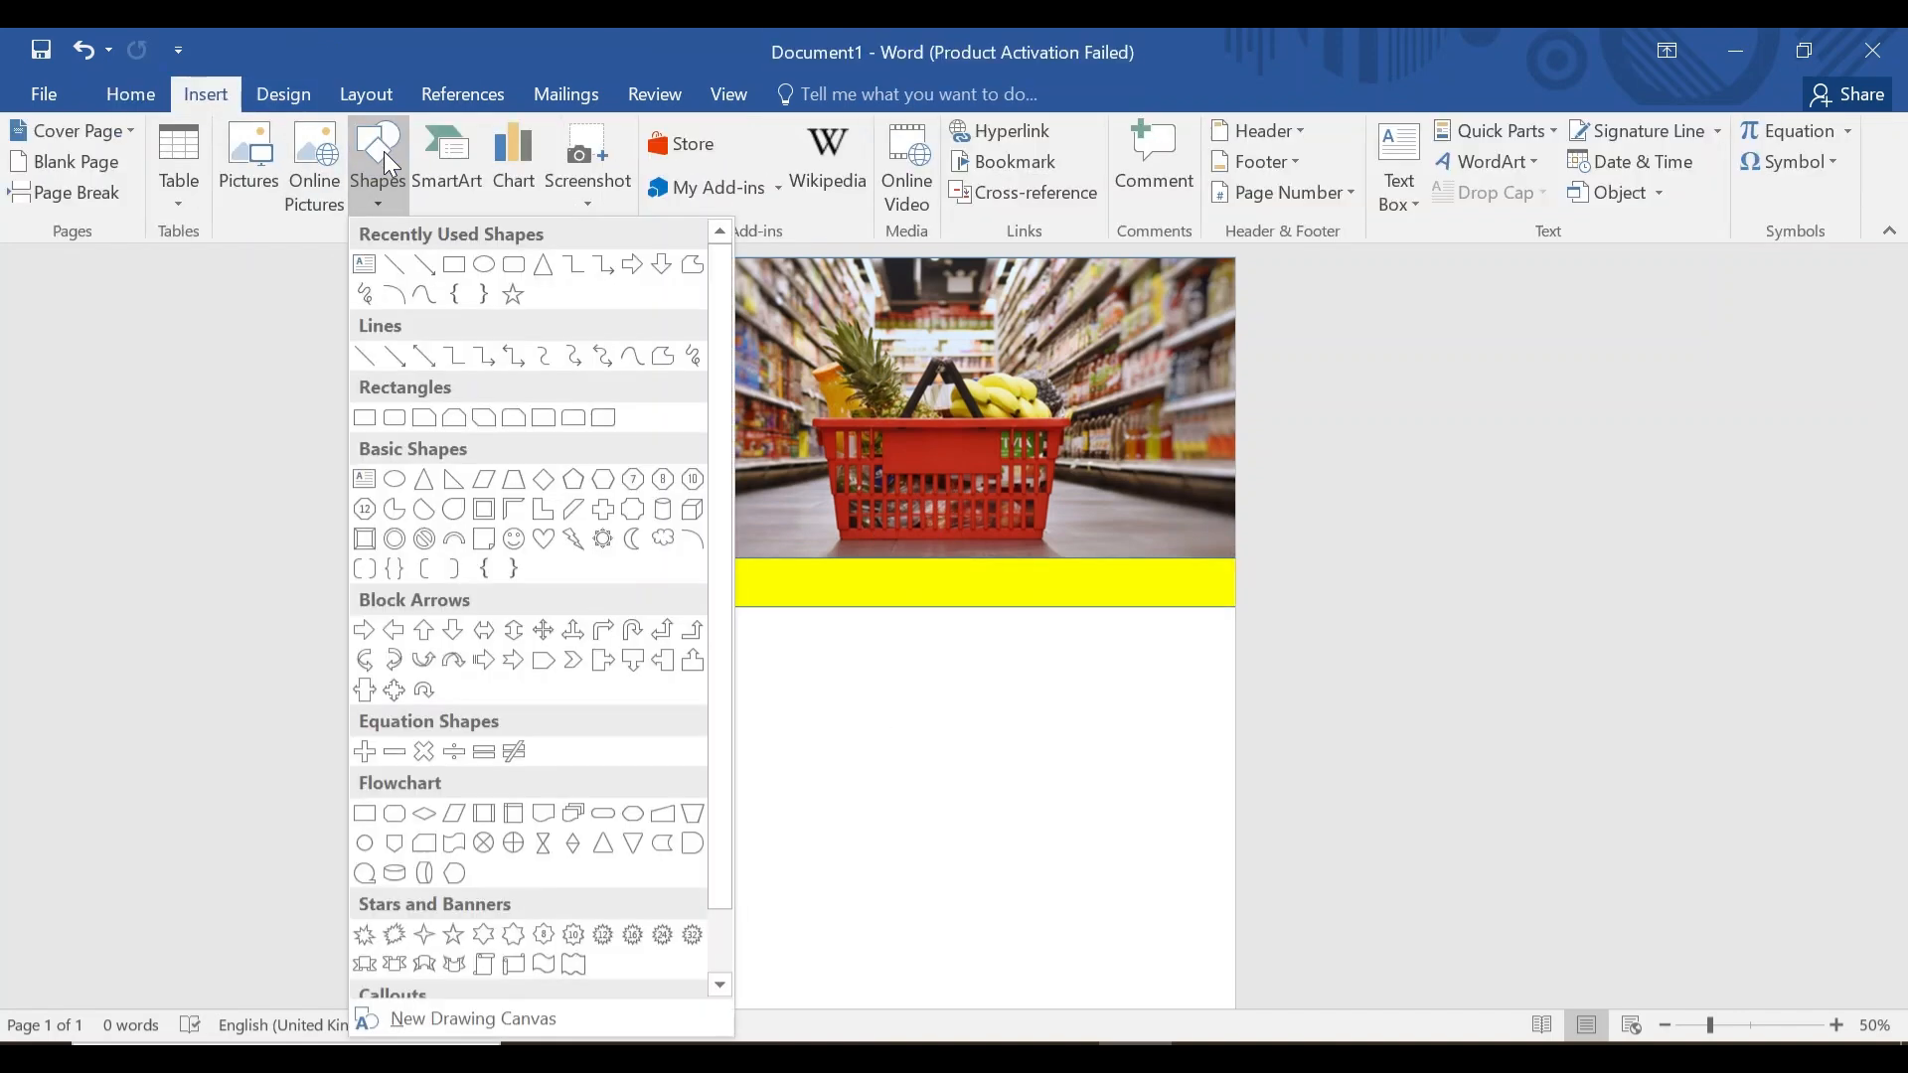
click(454, 266)
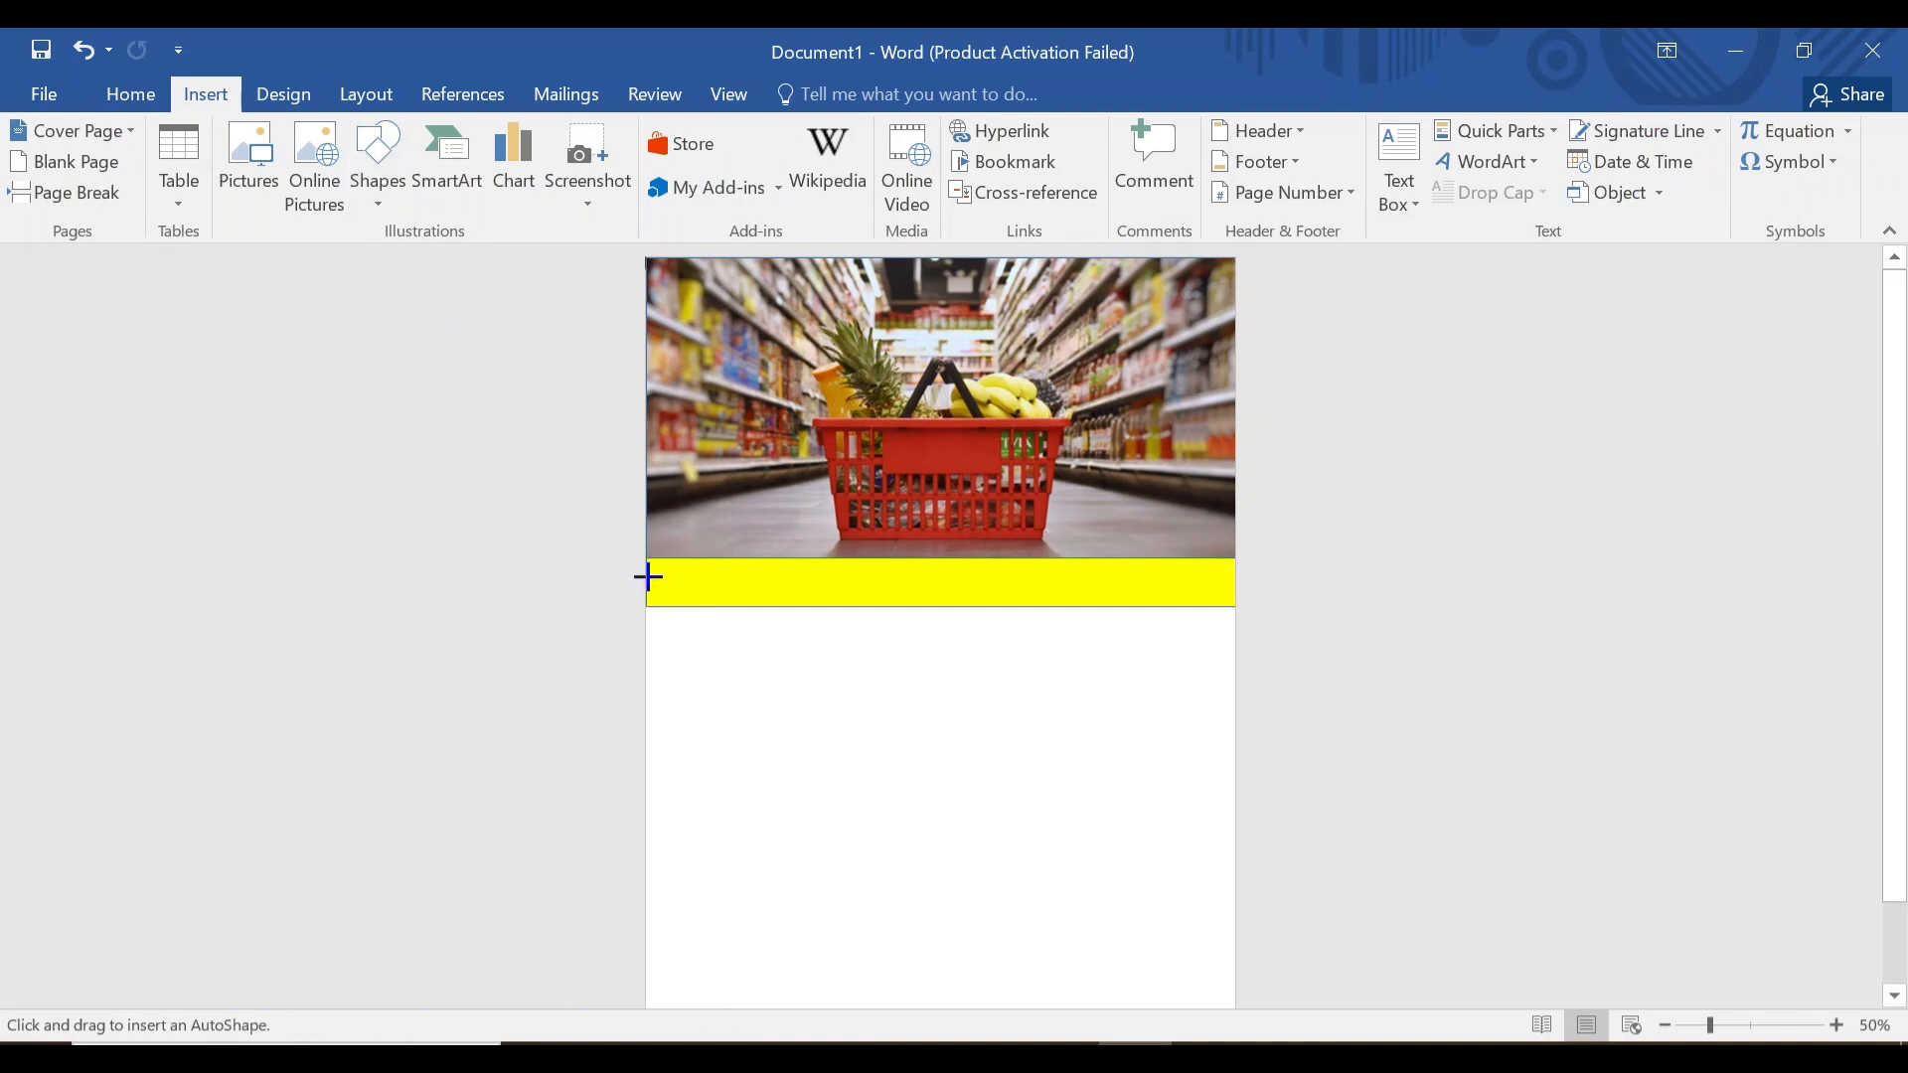
mouse_move(647, 576)
mouse_down()
mouse_move(1030, 779)
mouse_move(1121, 852)
mouse_move(1244, 1023)
mouse_up()
Open the More Gradients fill settings for the new rectangle.
click(753, 132)
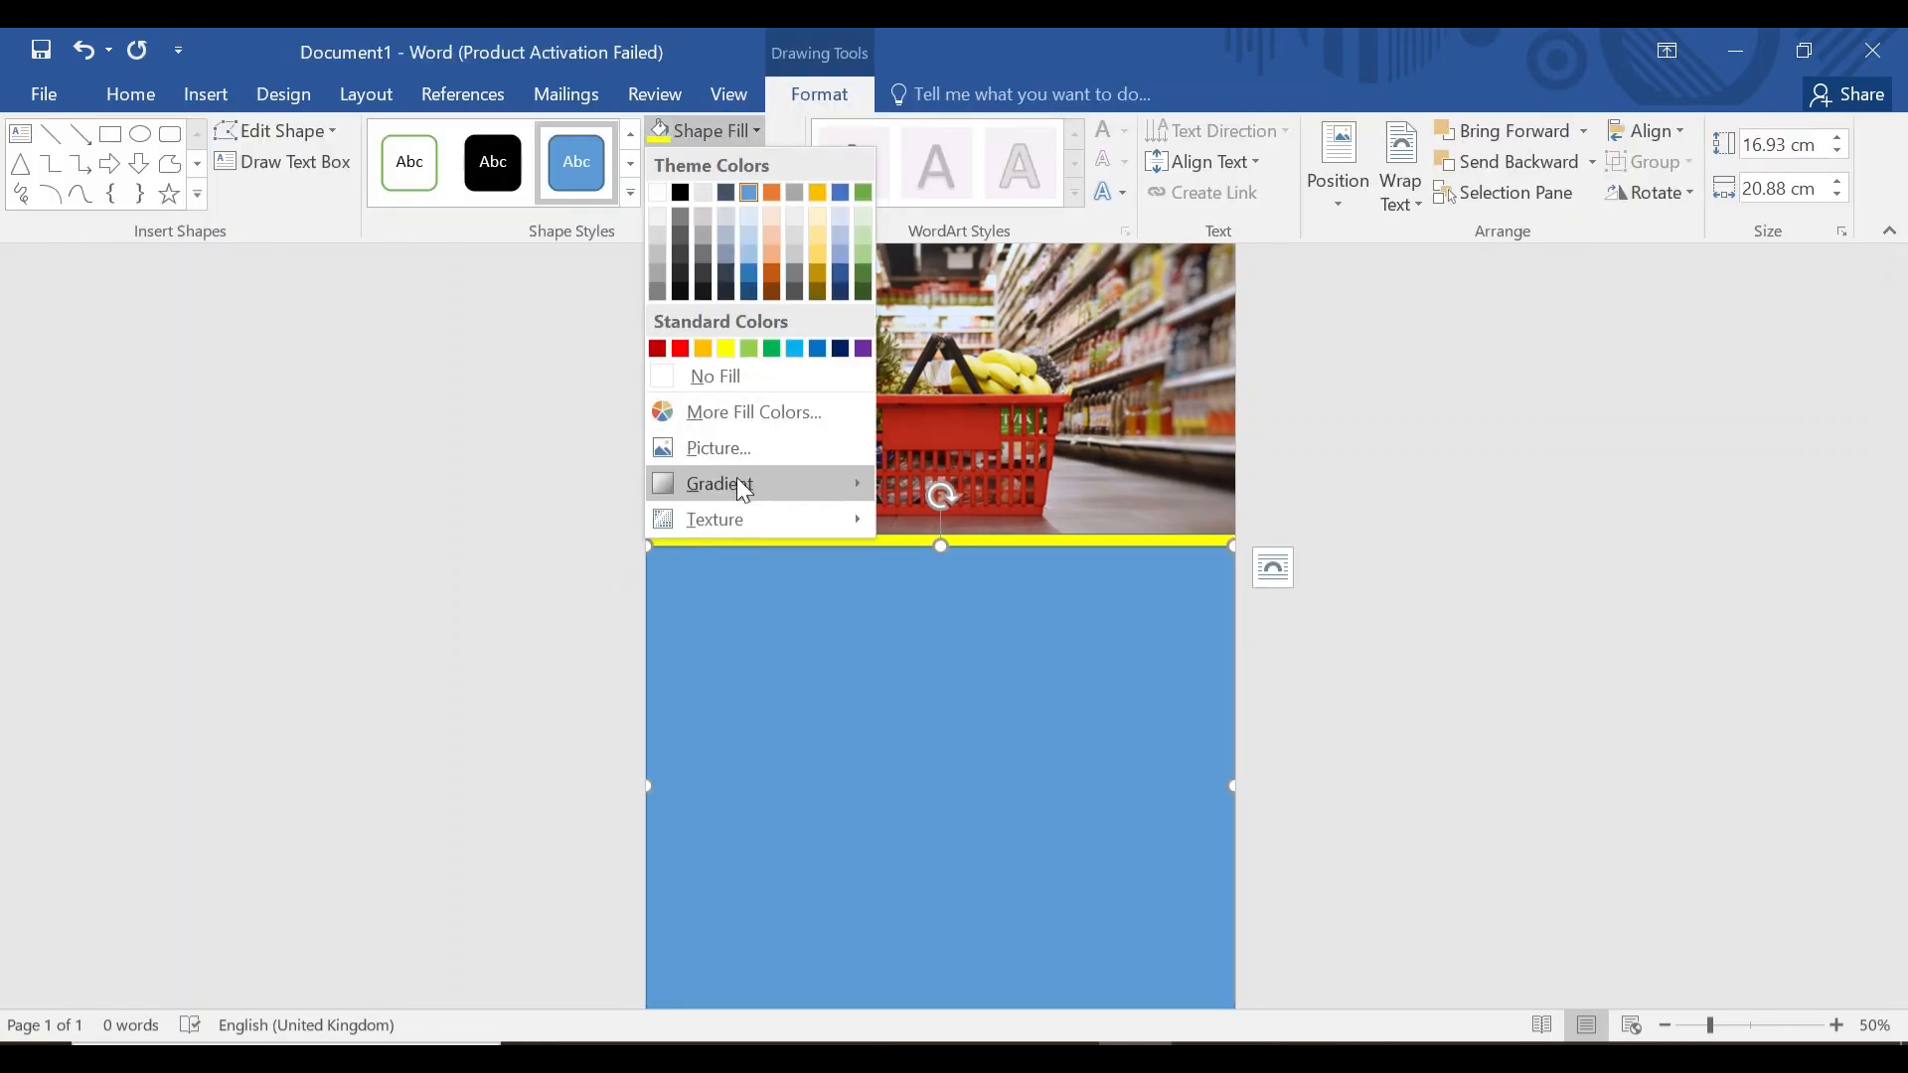
click(744, 487)
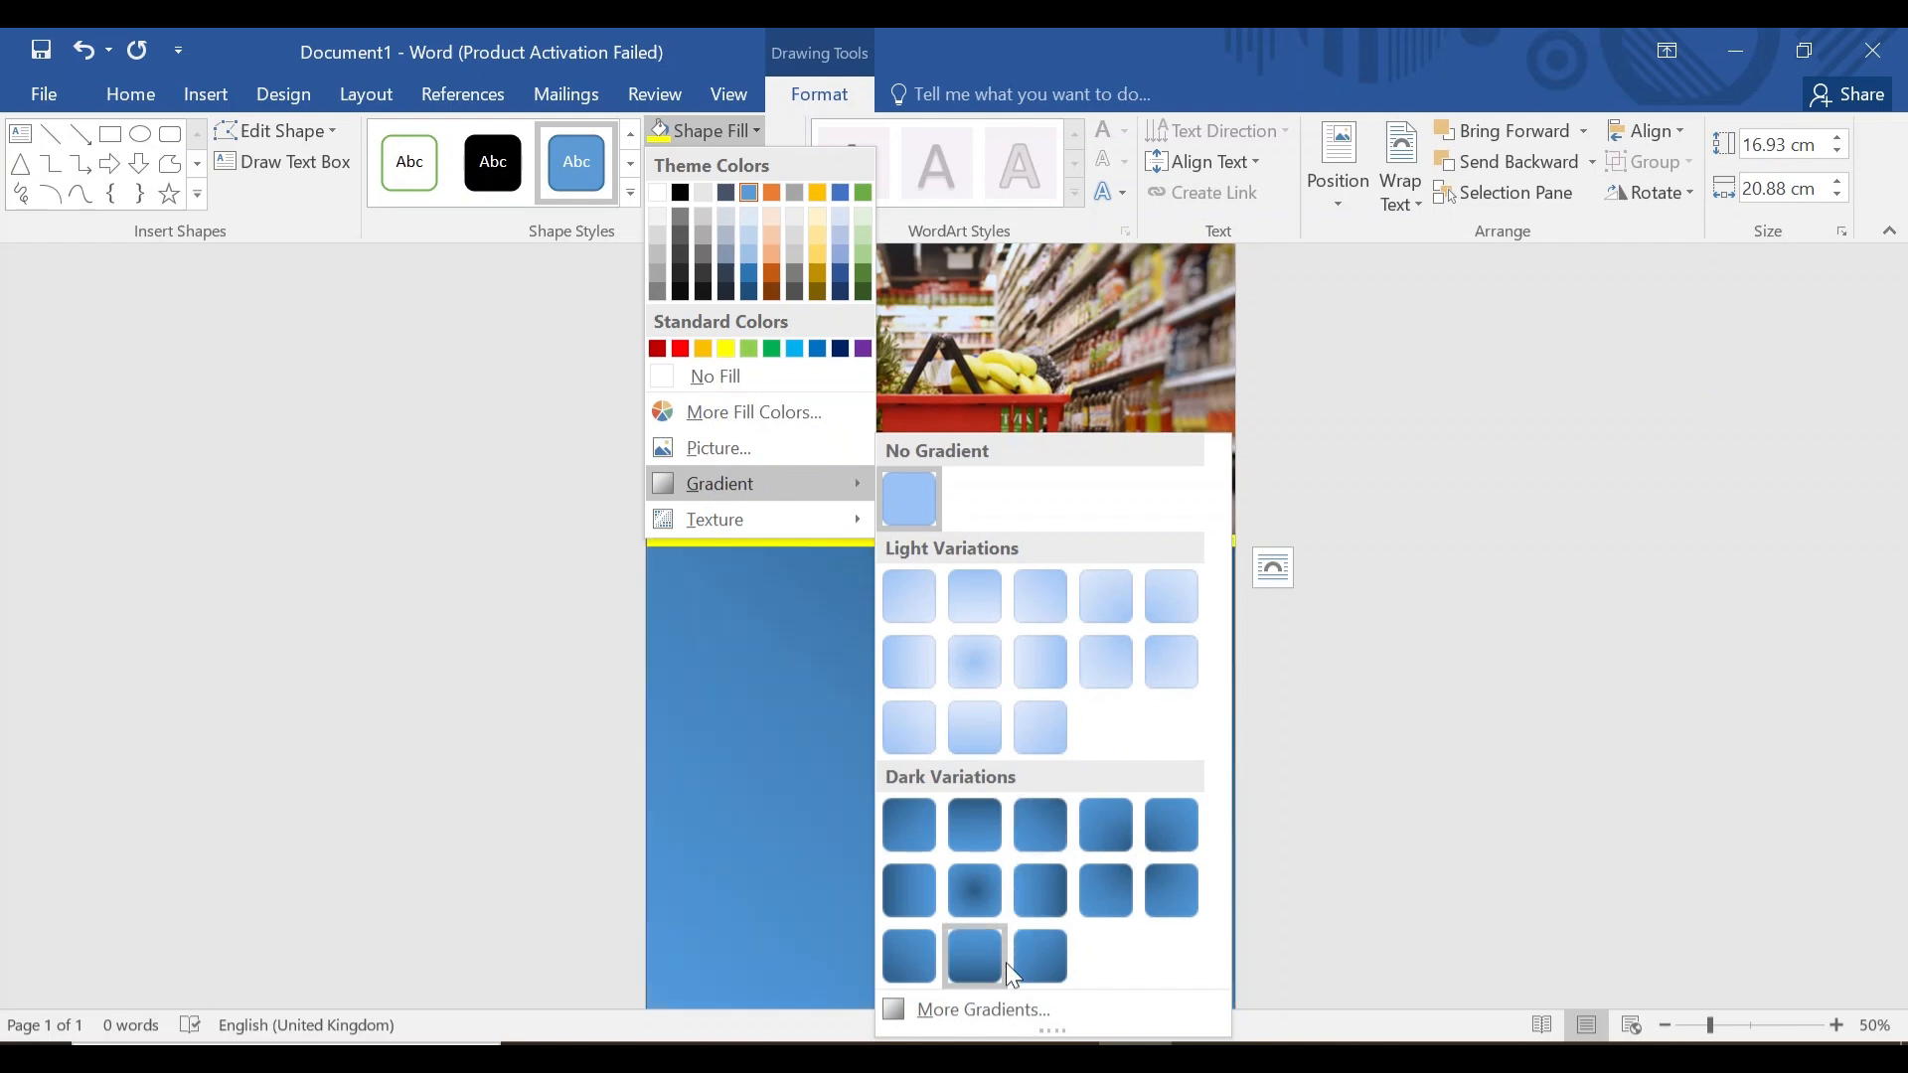
click(989, 1007)
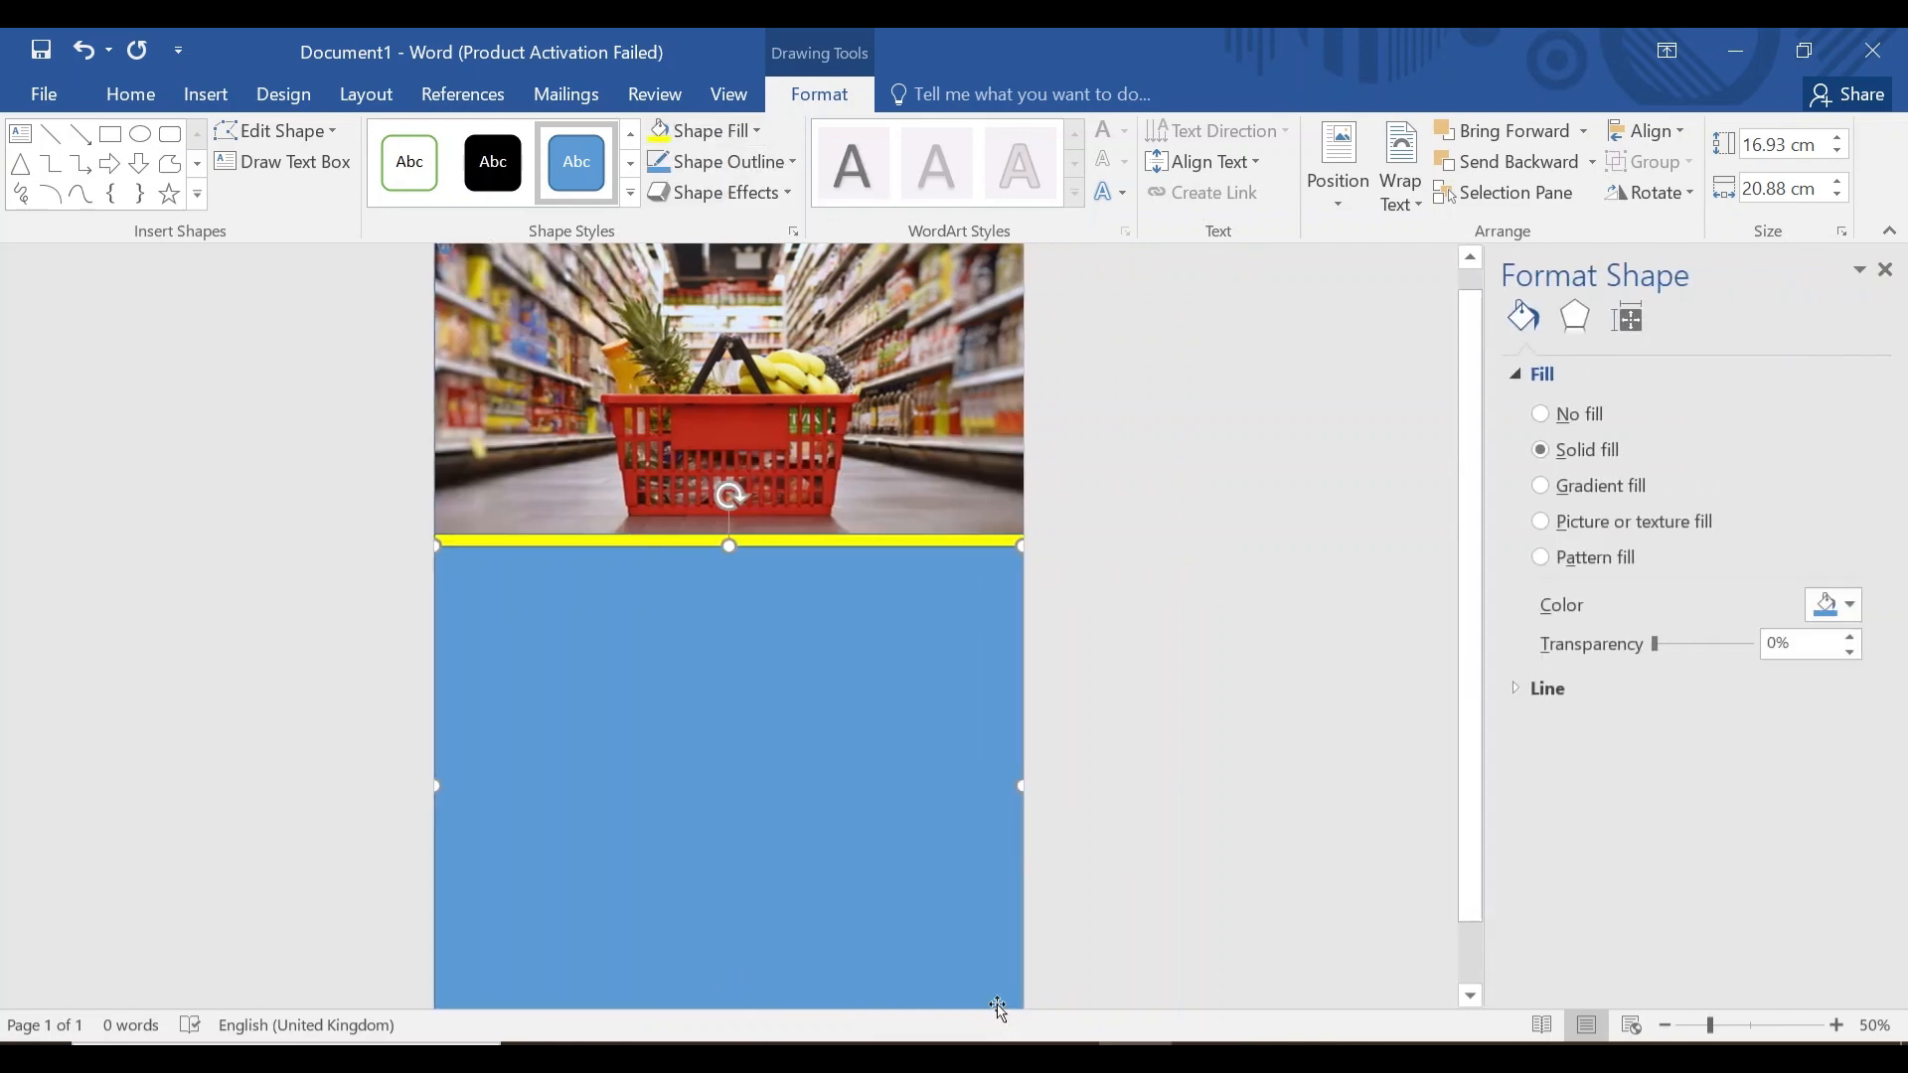
Give the rectangle a two-stop radial gradient fill radiating from the centre.
click(1558, 486)
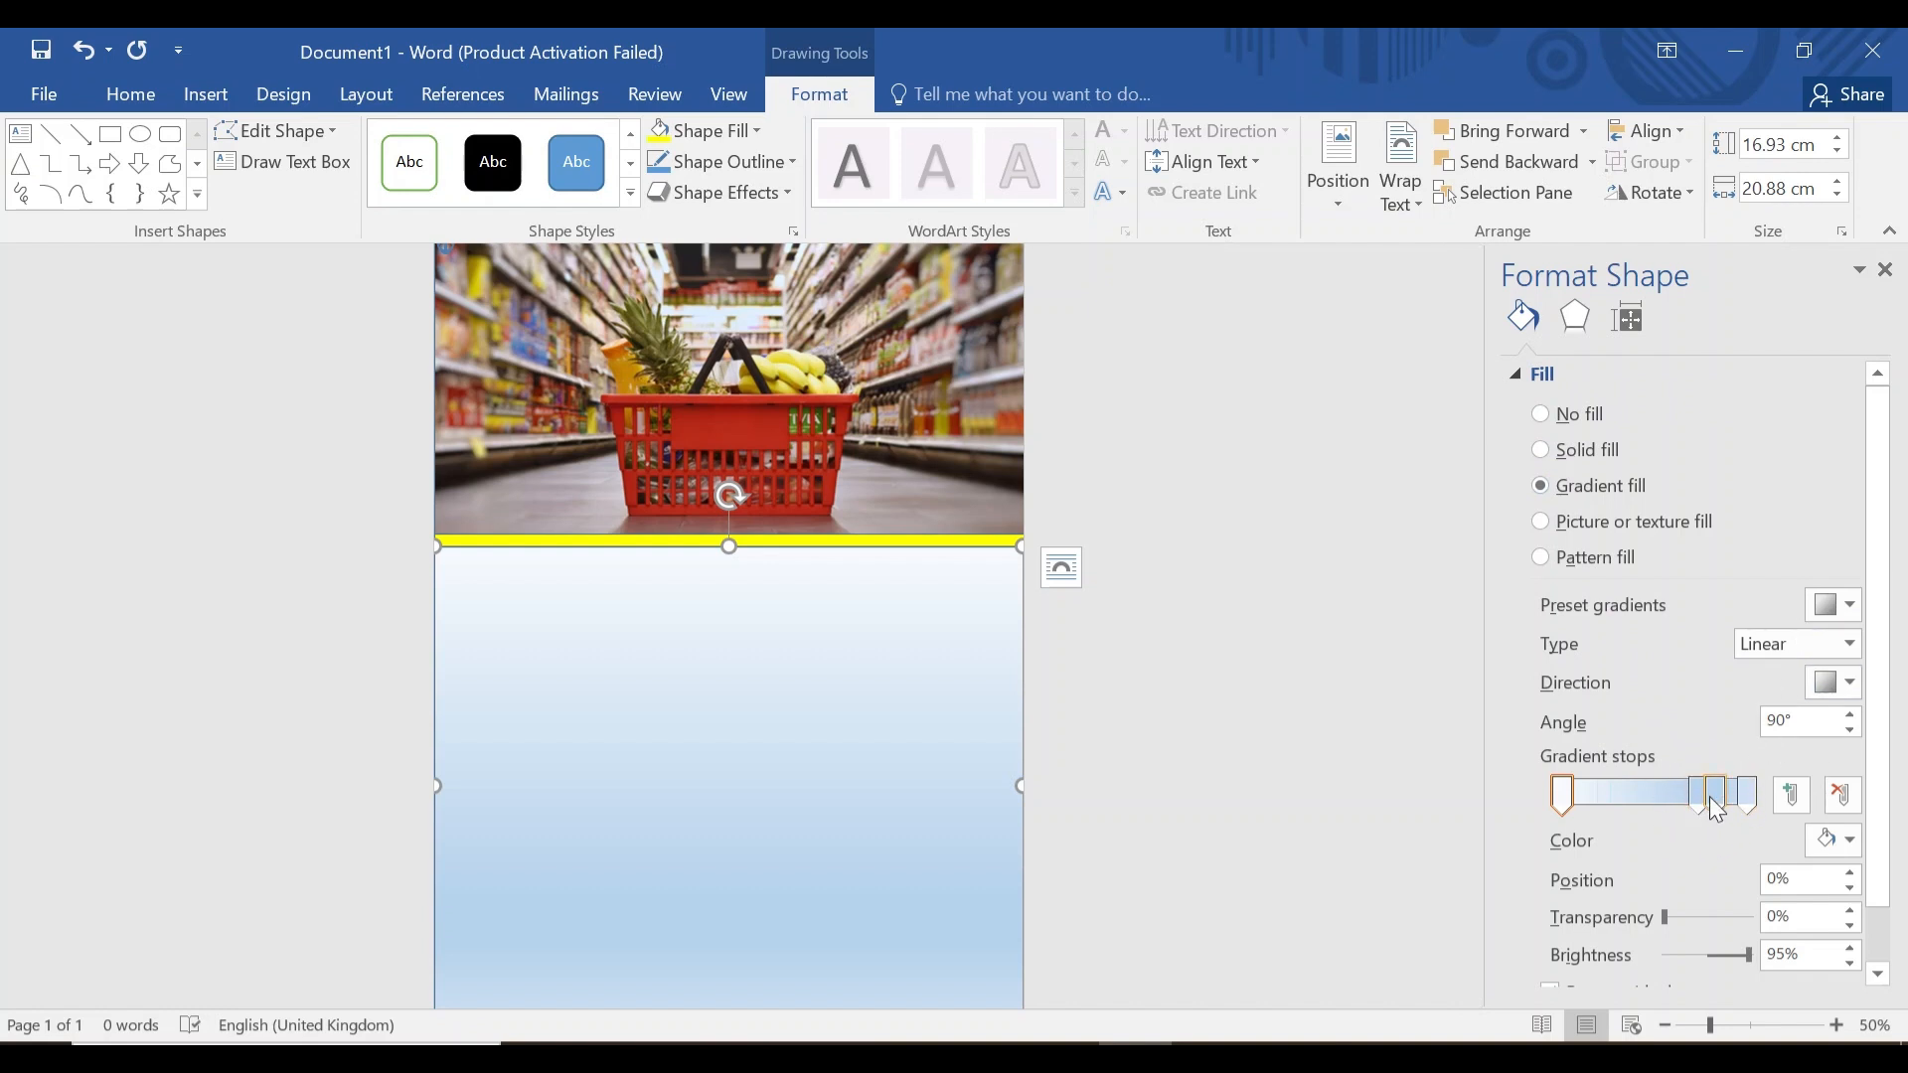
click(1714, 800)
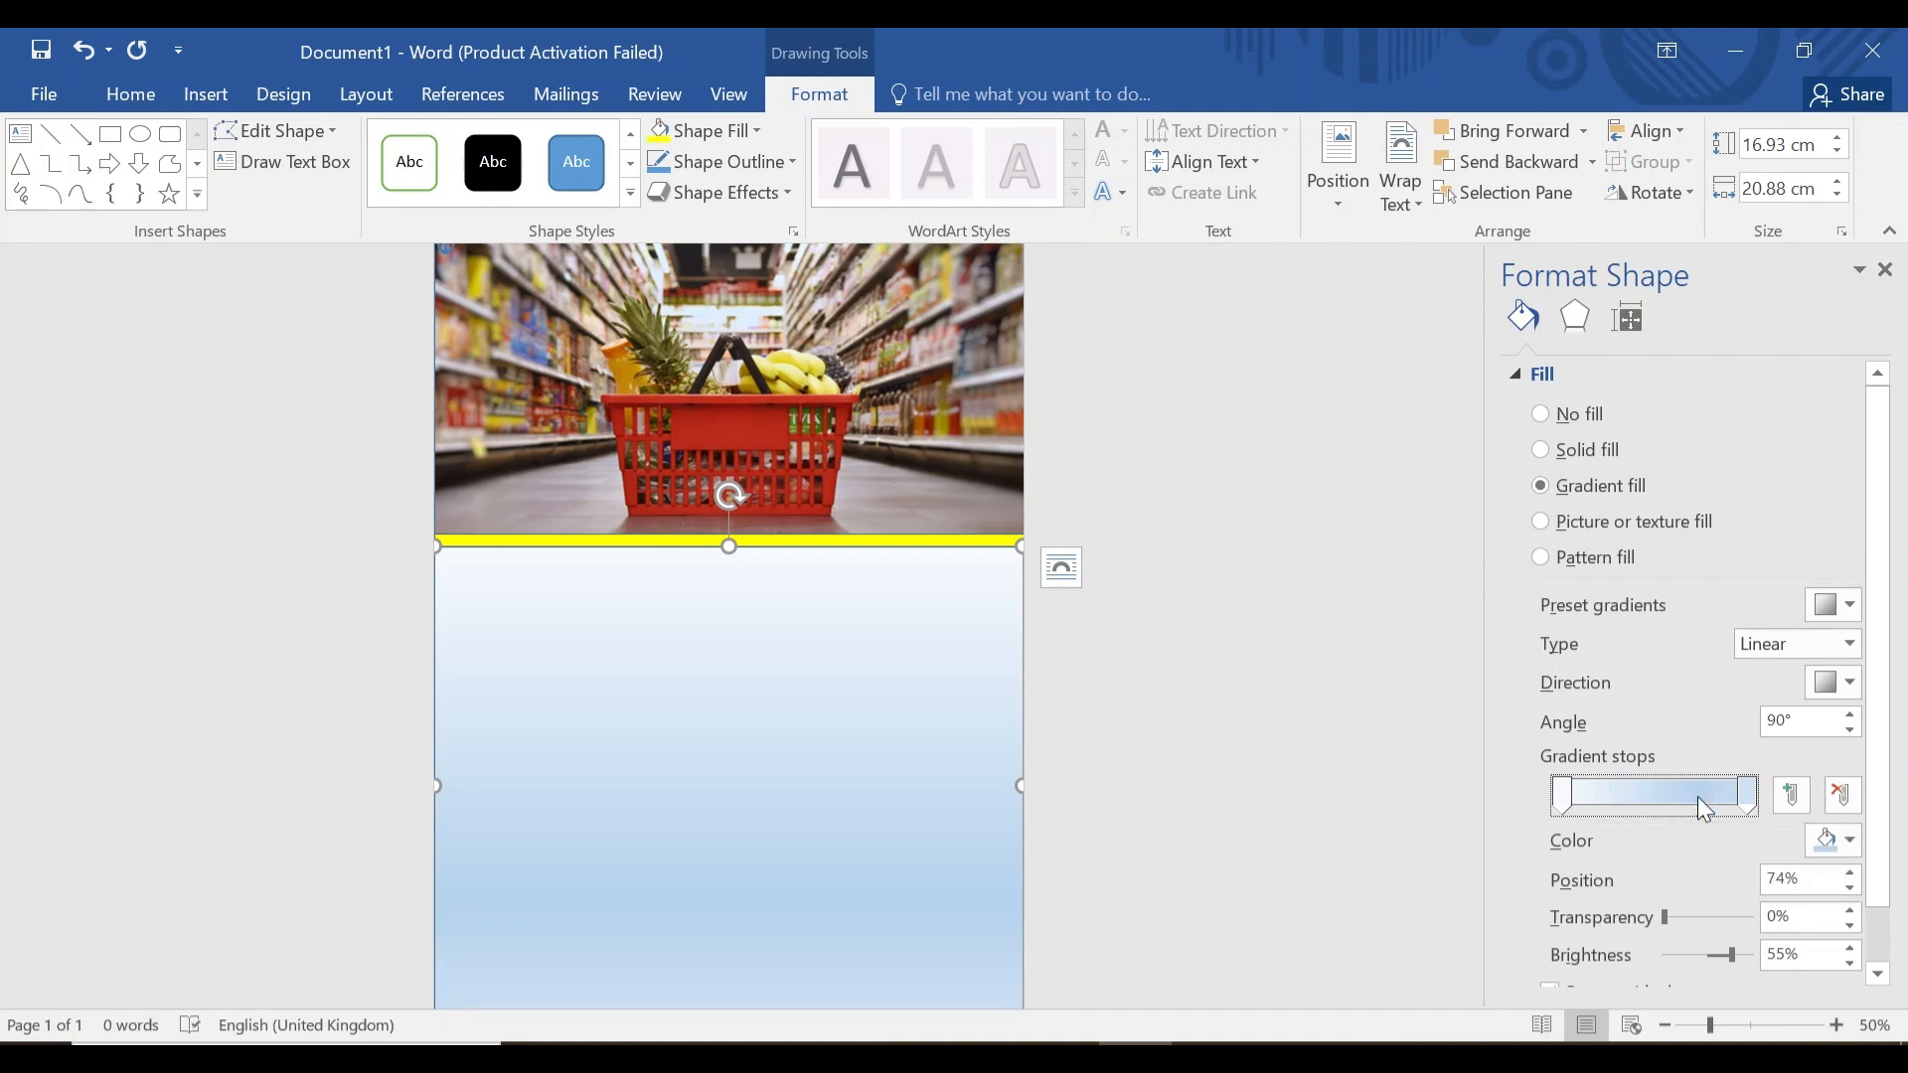
key(Delete)
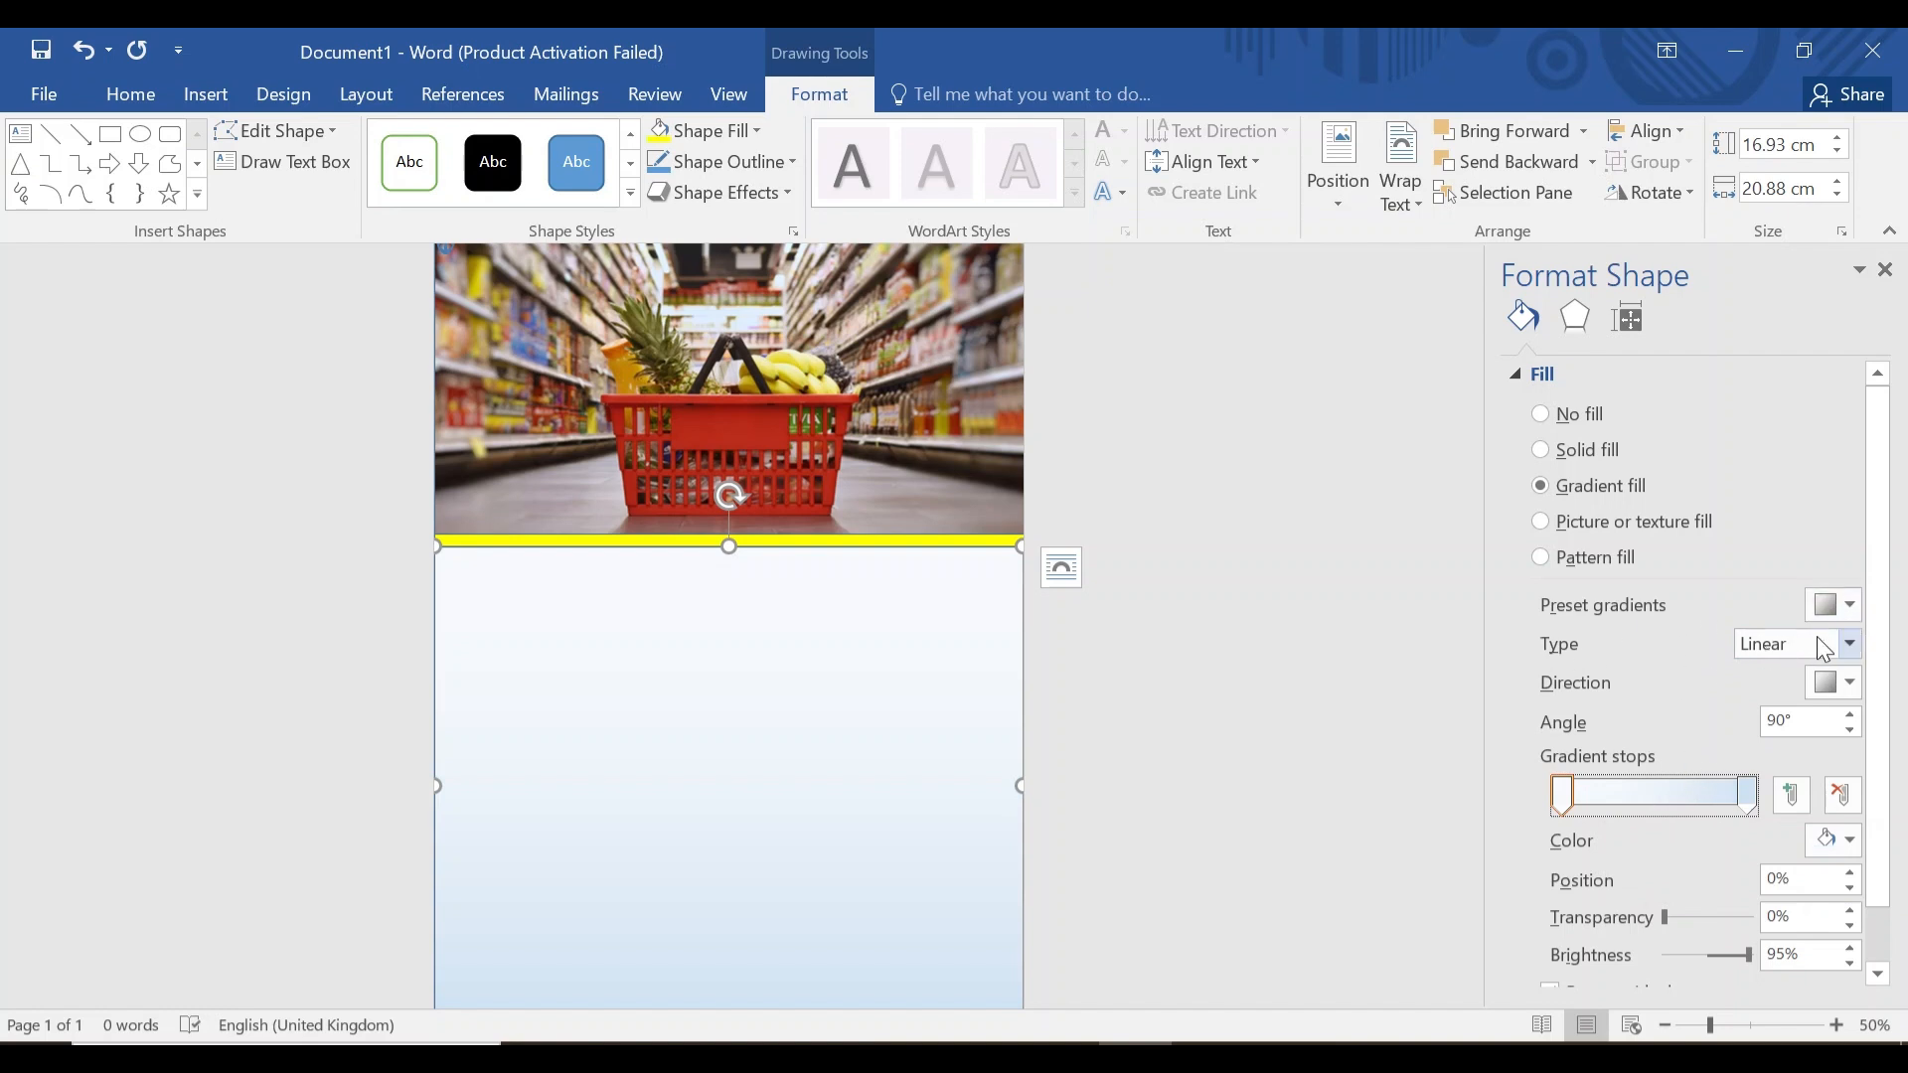
click(1840, 646)
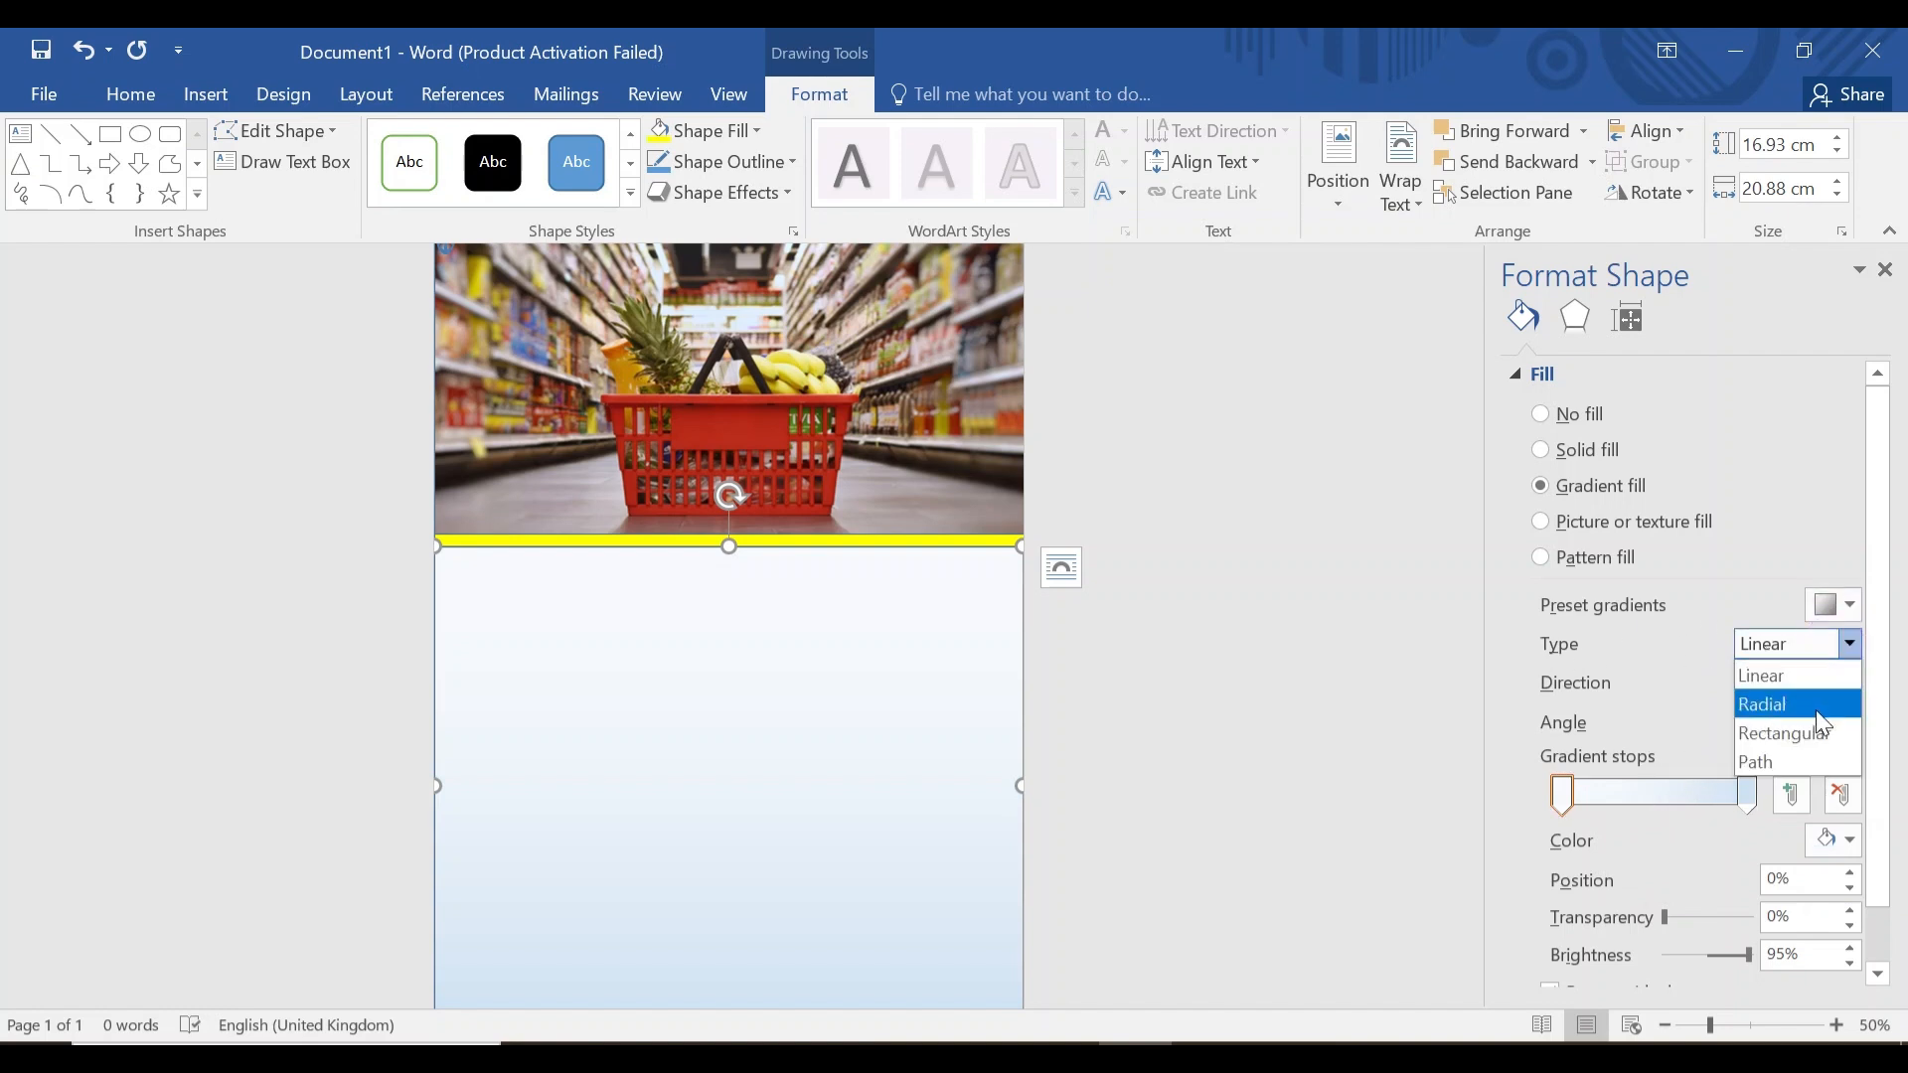
click(1788, 705)
click(1848, 681)
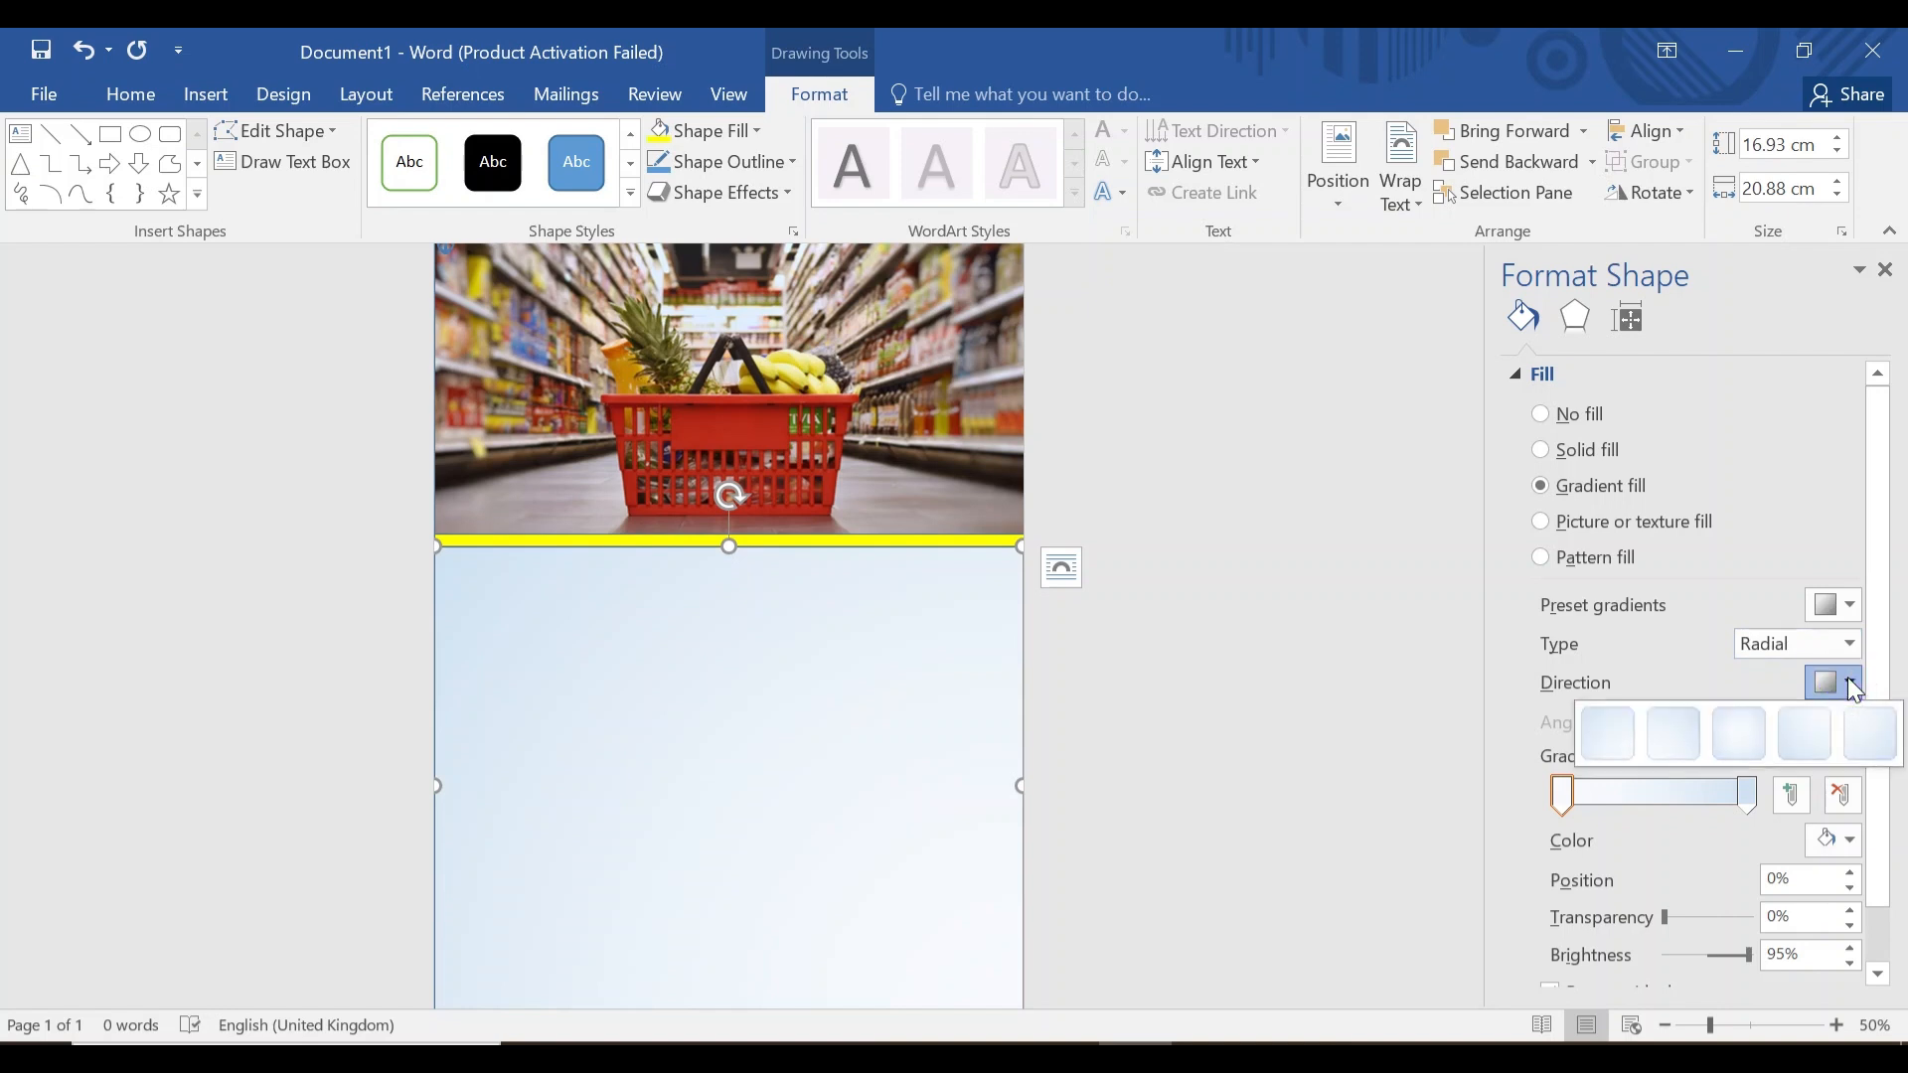
click(1745, 732)
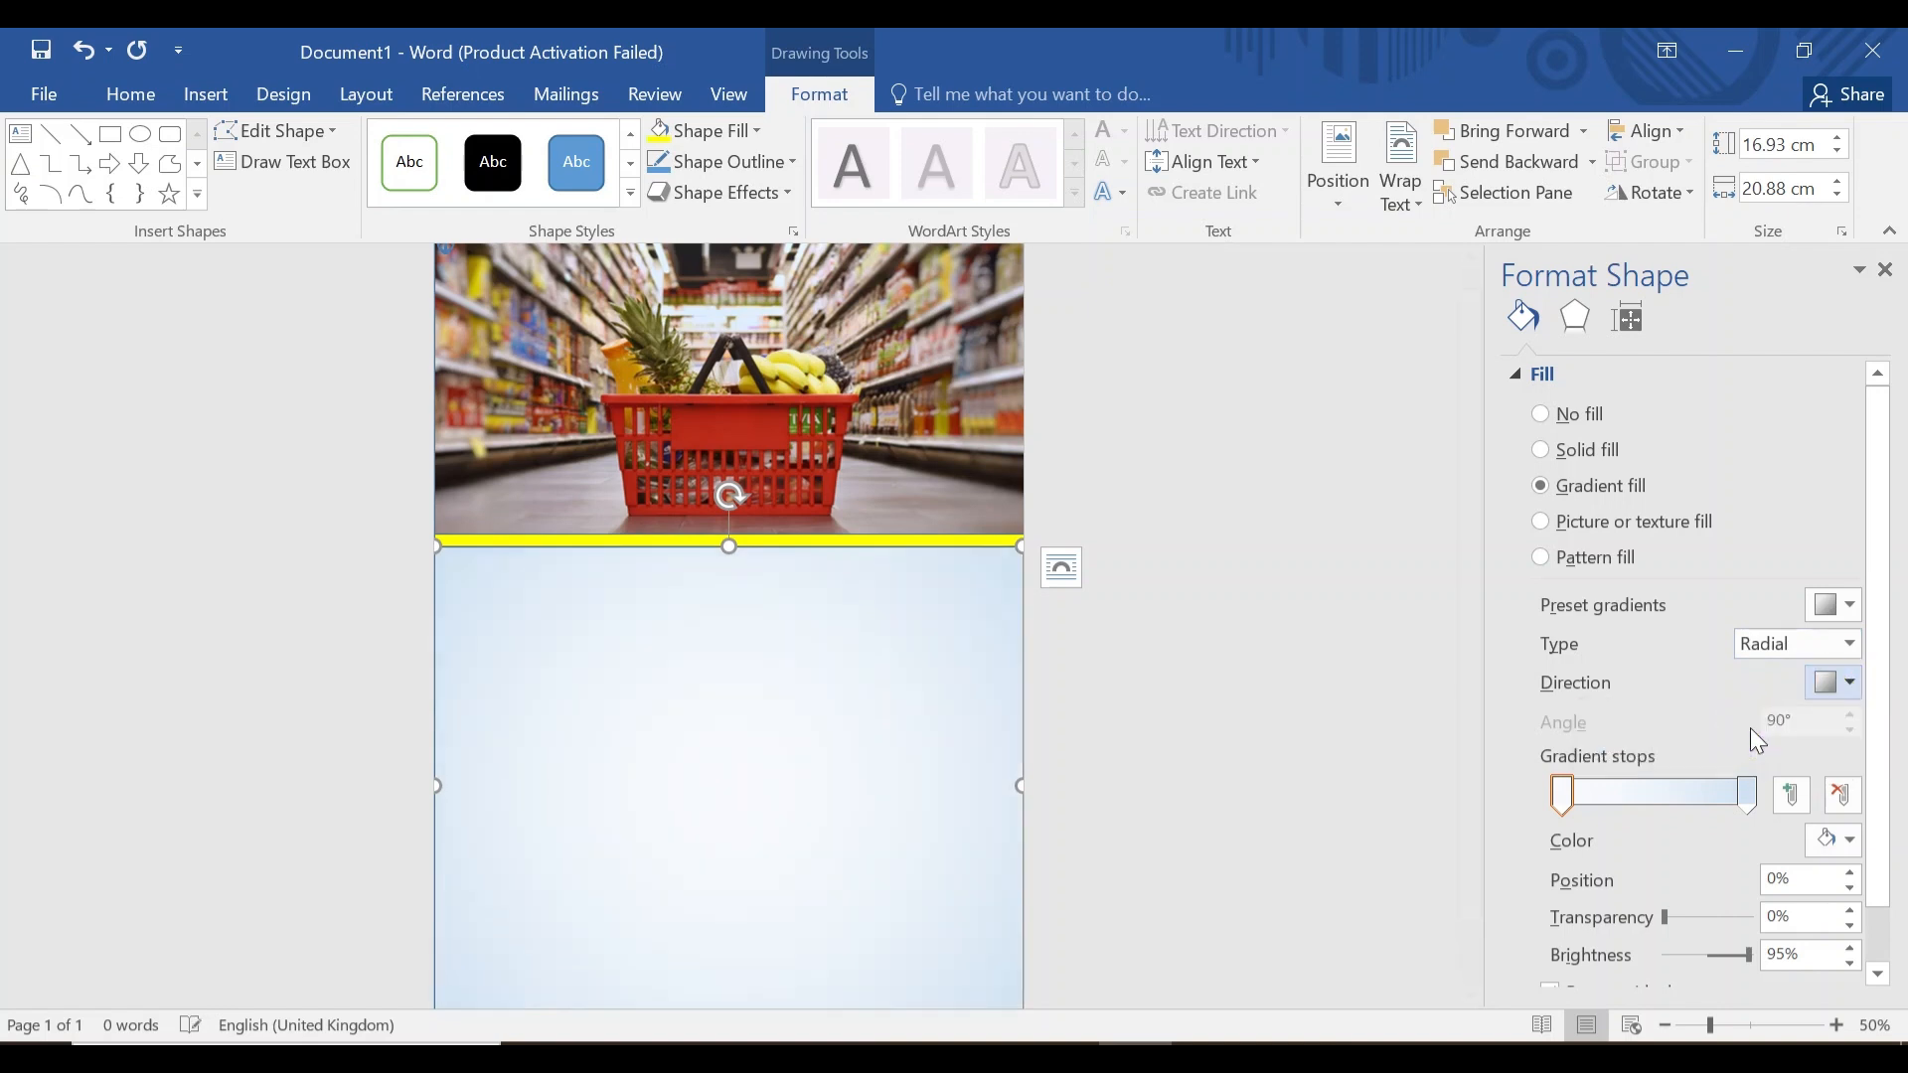
Colour the outer stop dark green and the inner stop green, then close the pane.
click(1747, 794)
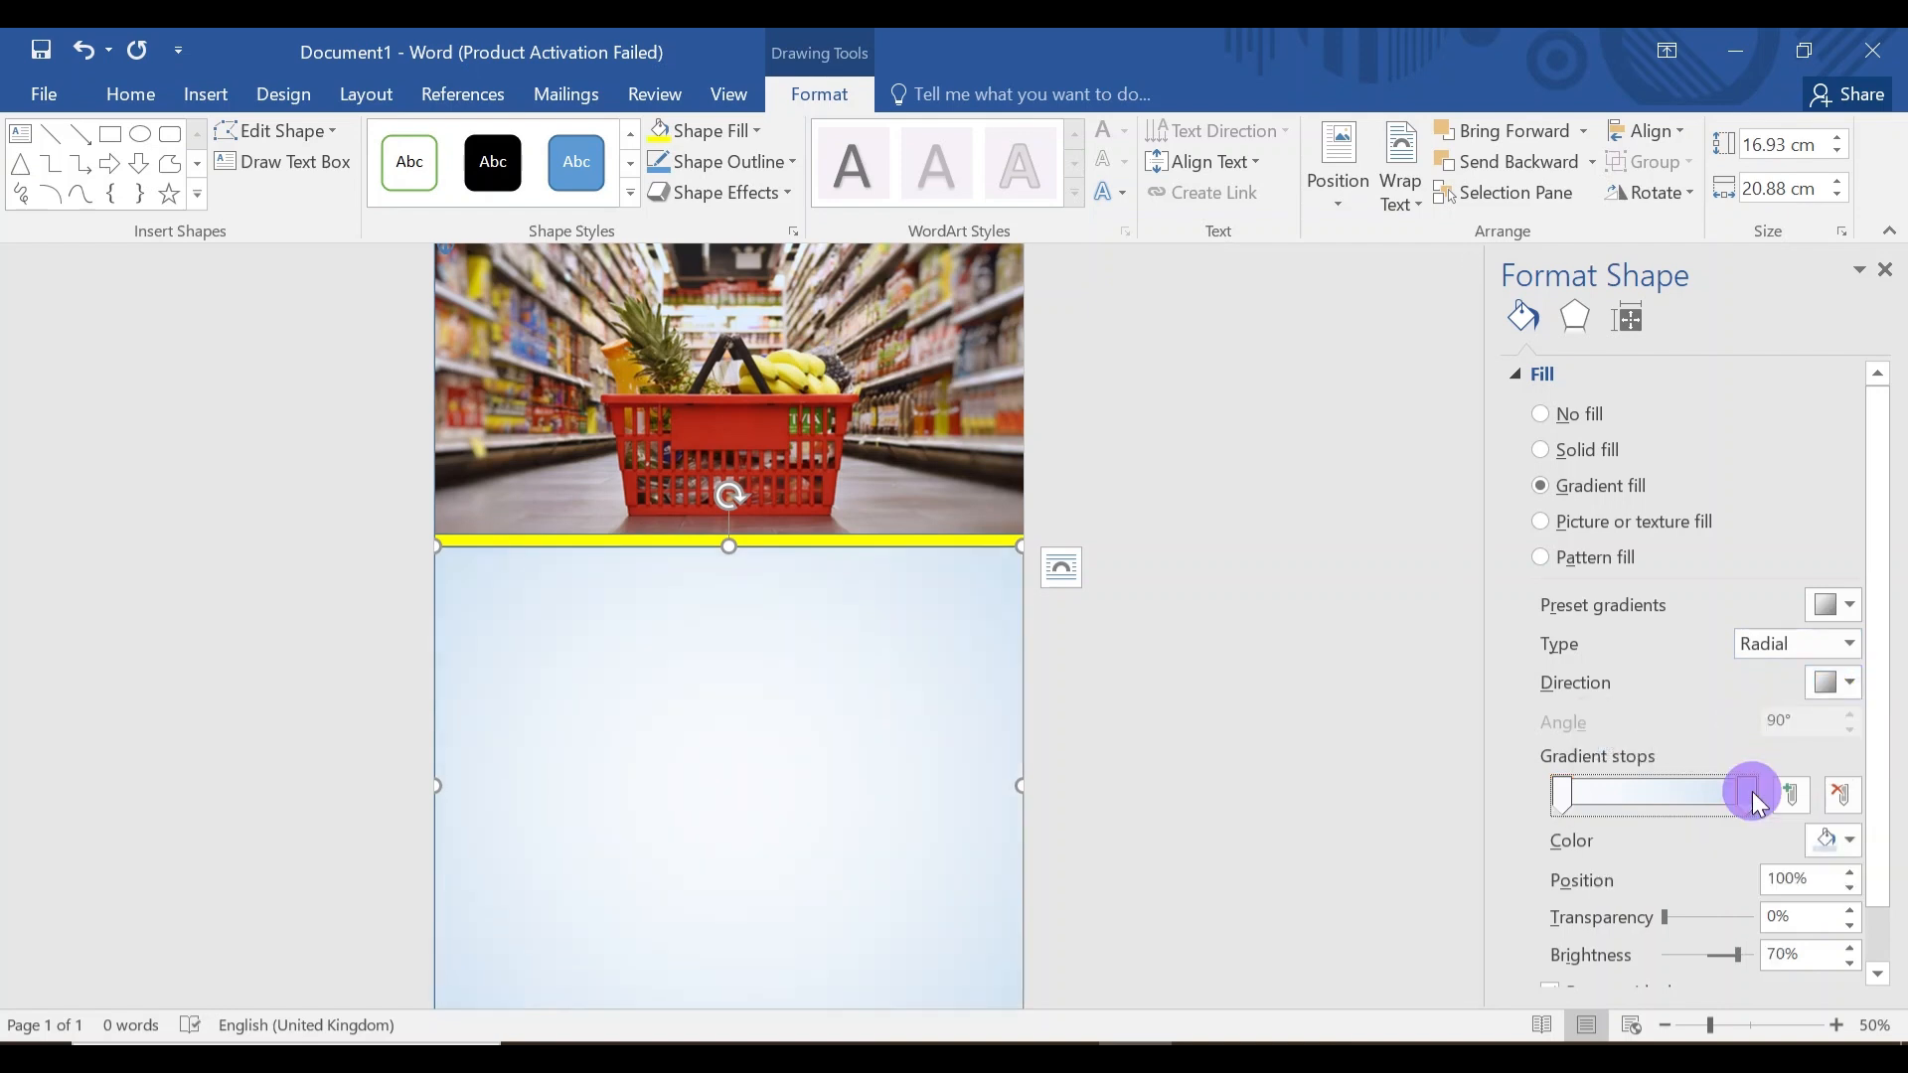
click(1854, 844)
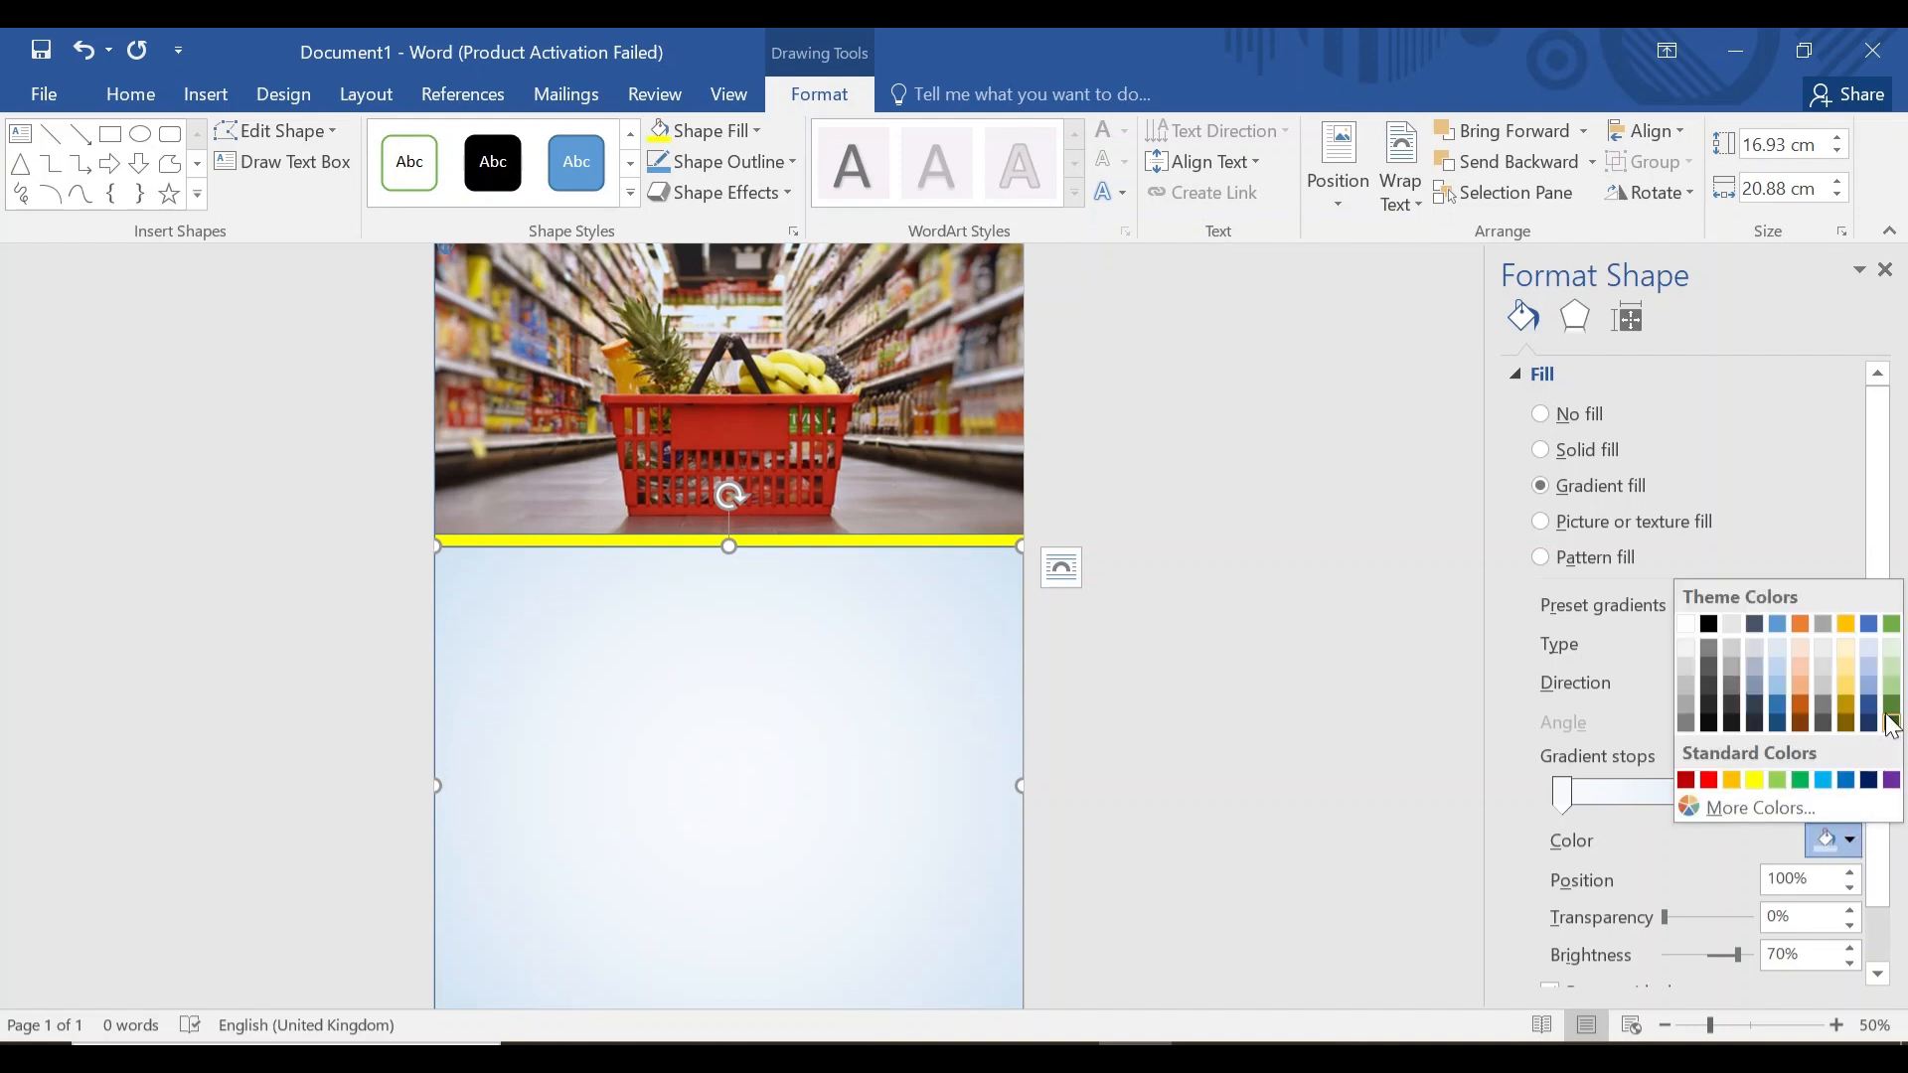
click(1891, 725)
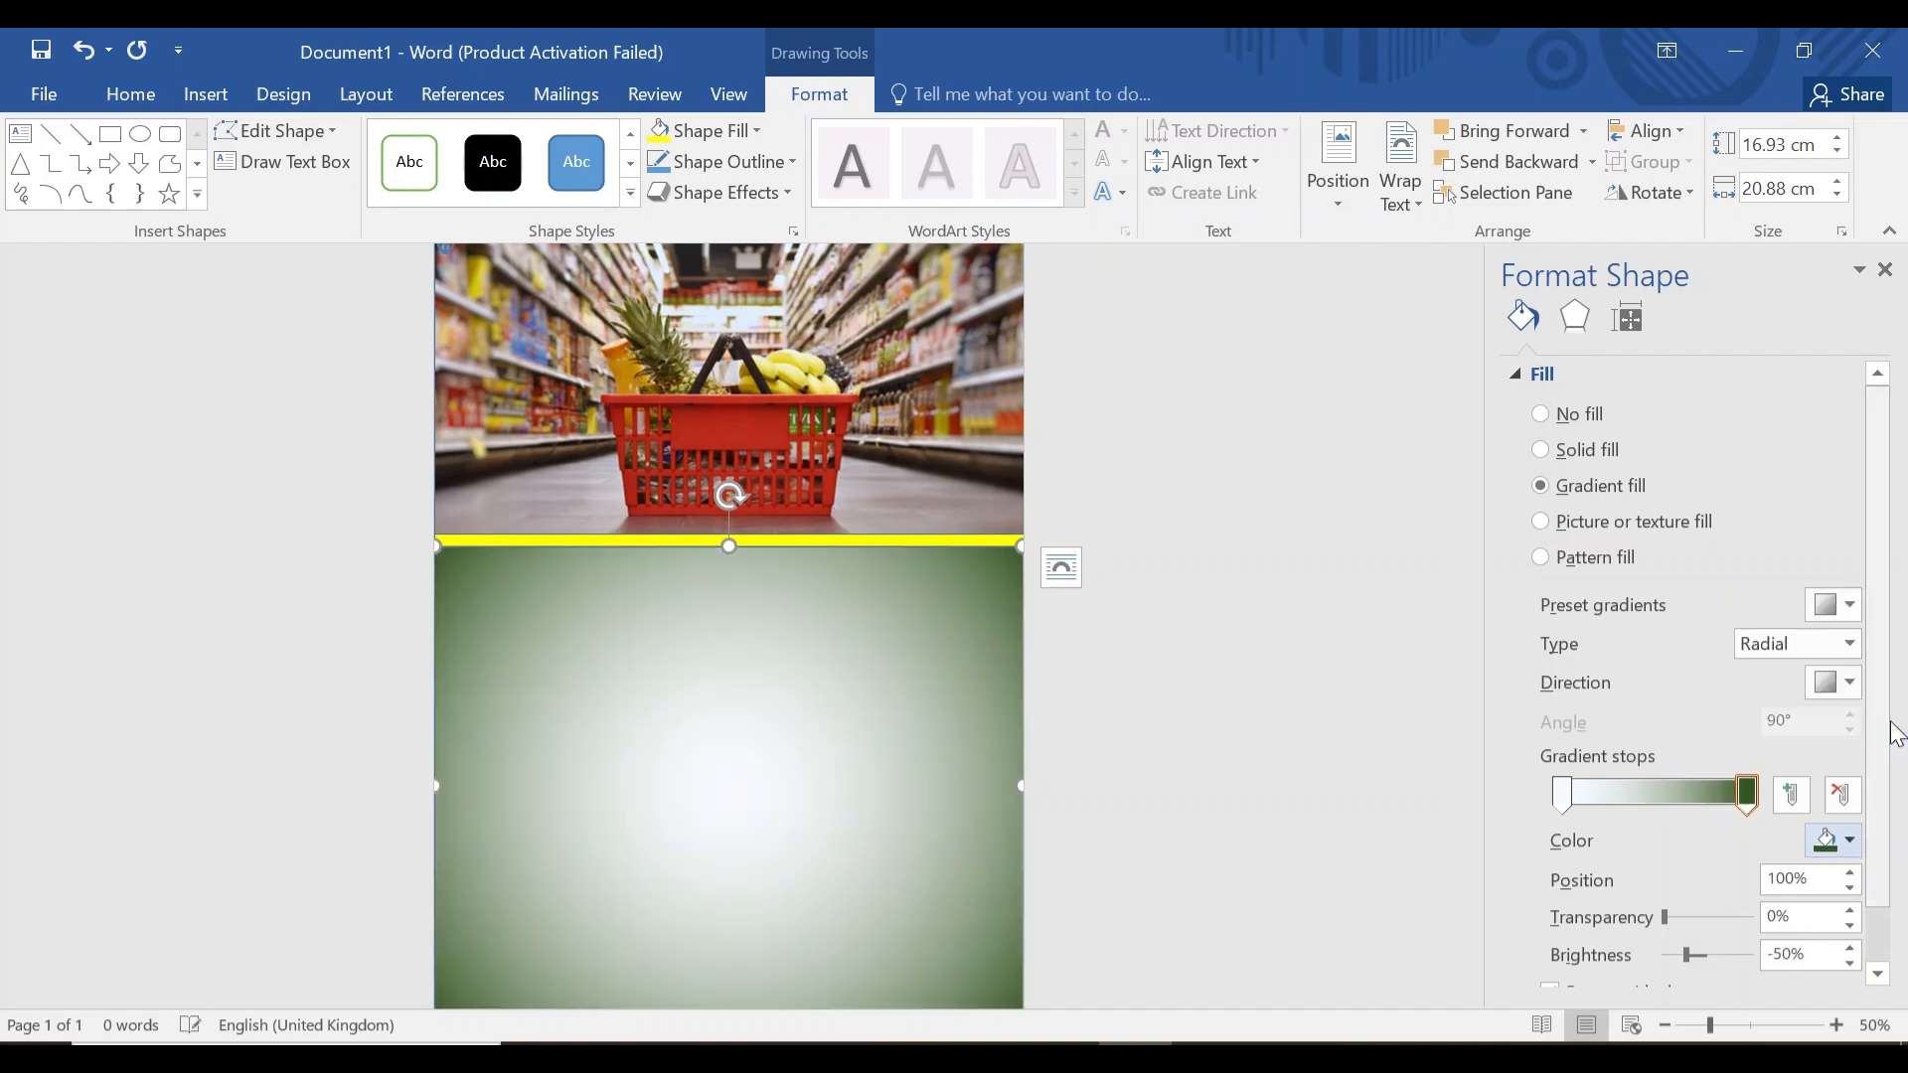
click(1564, 796)
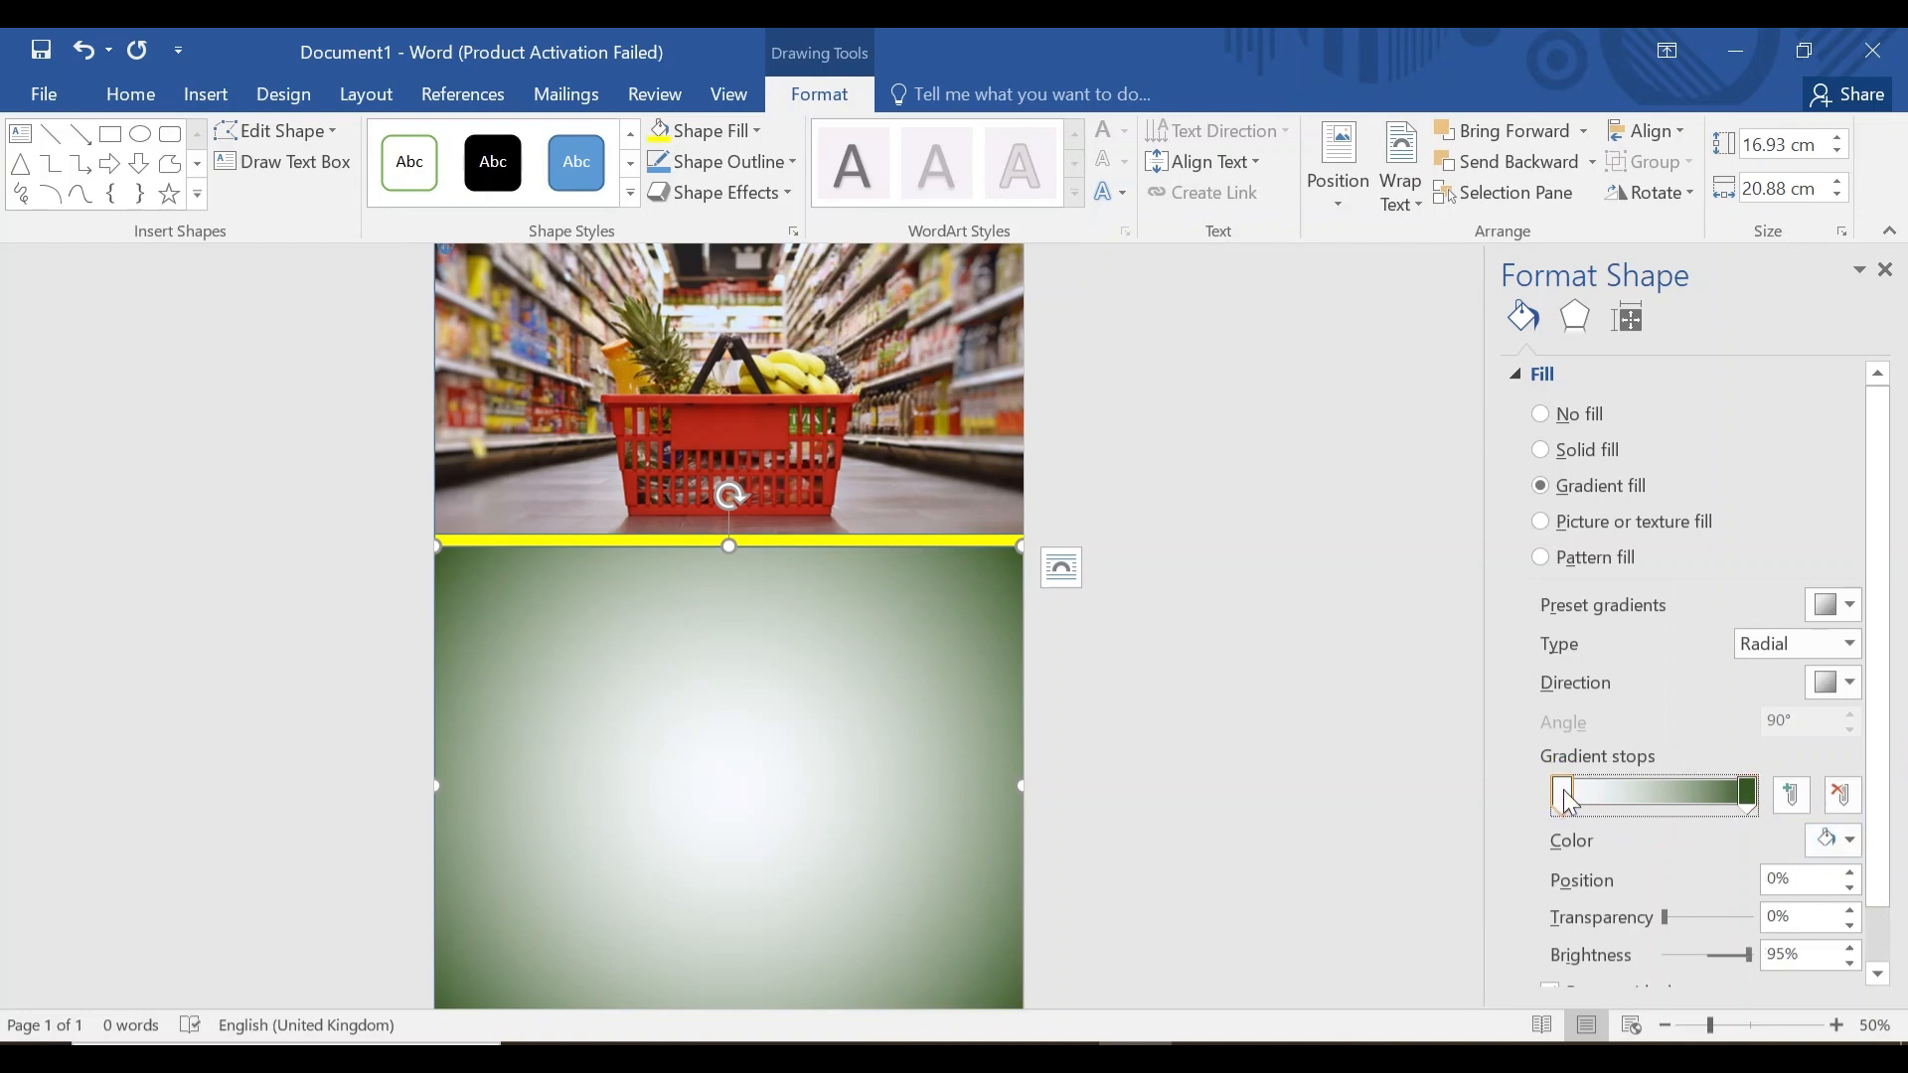
click(1846, 844)
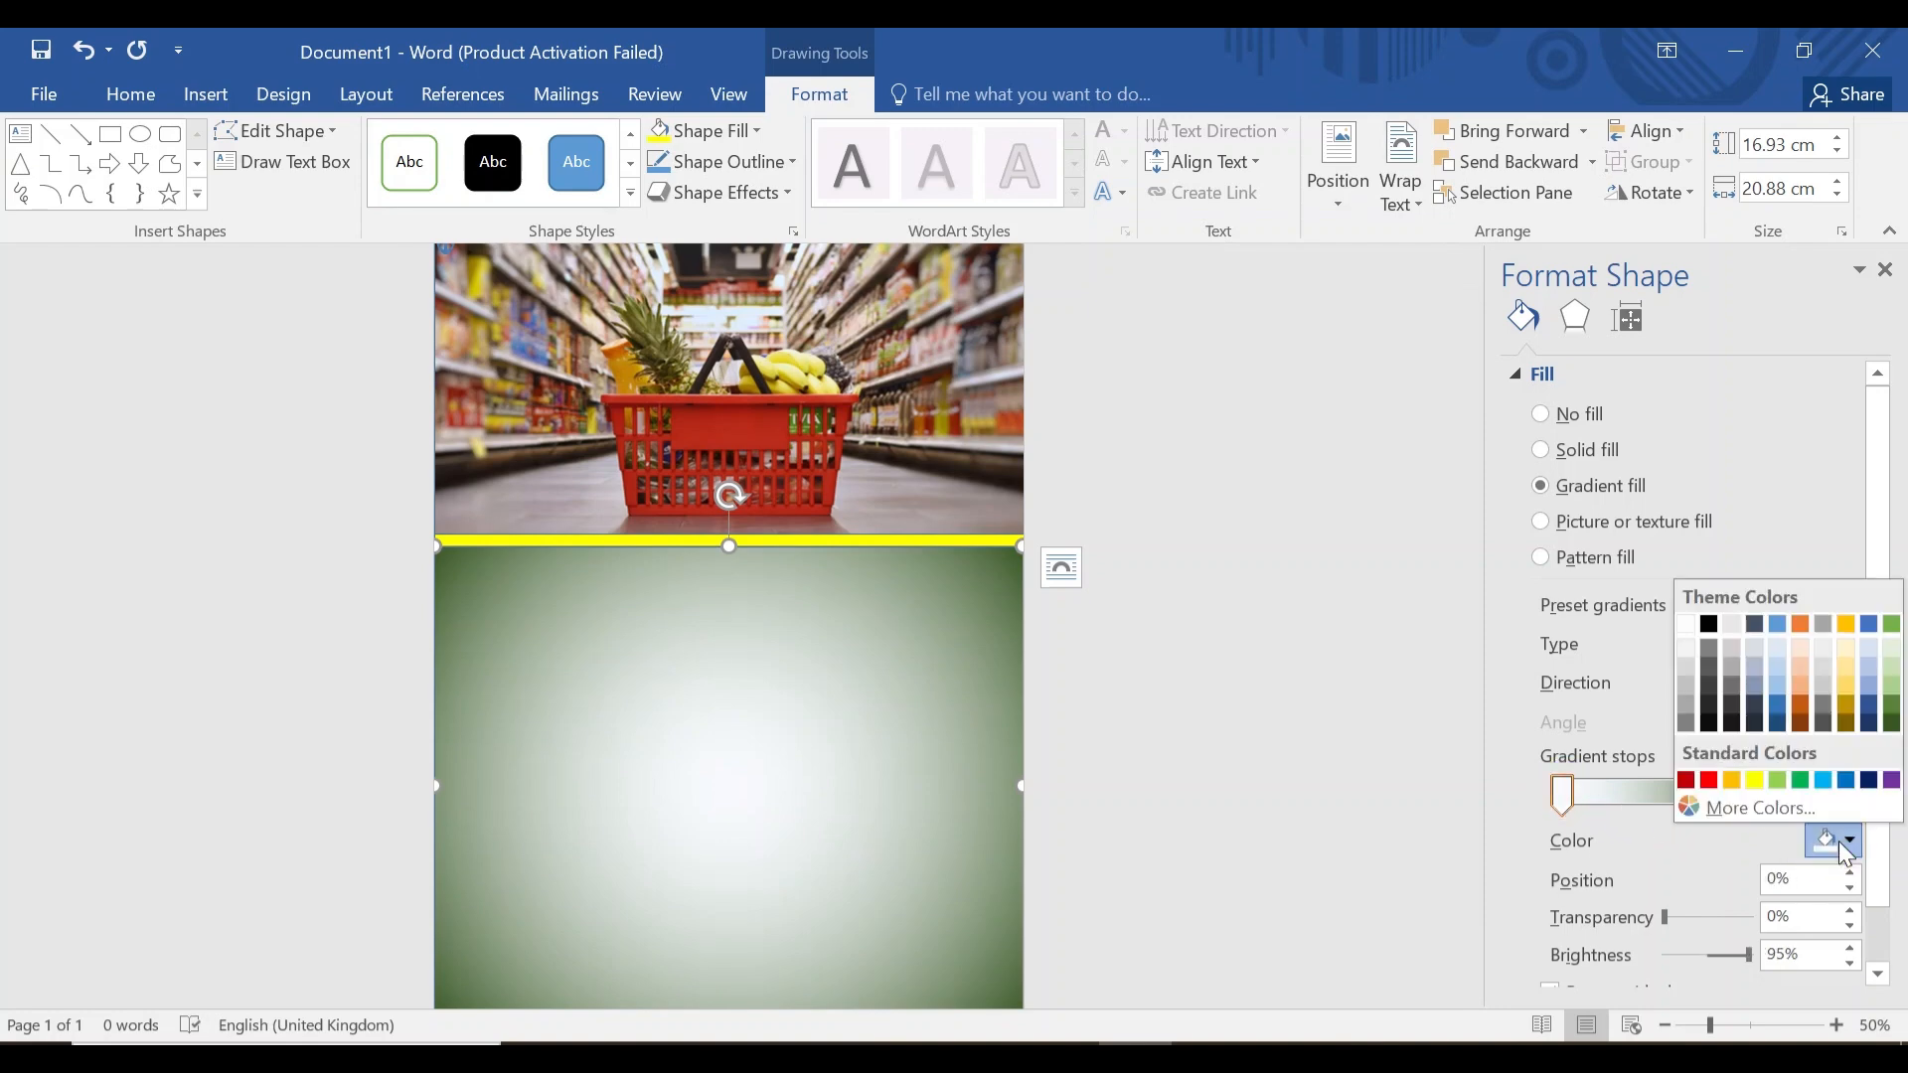
click(1892, 709)
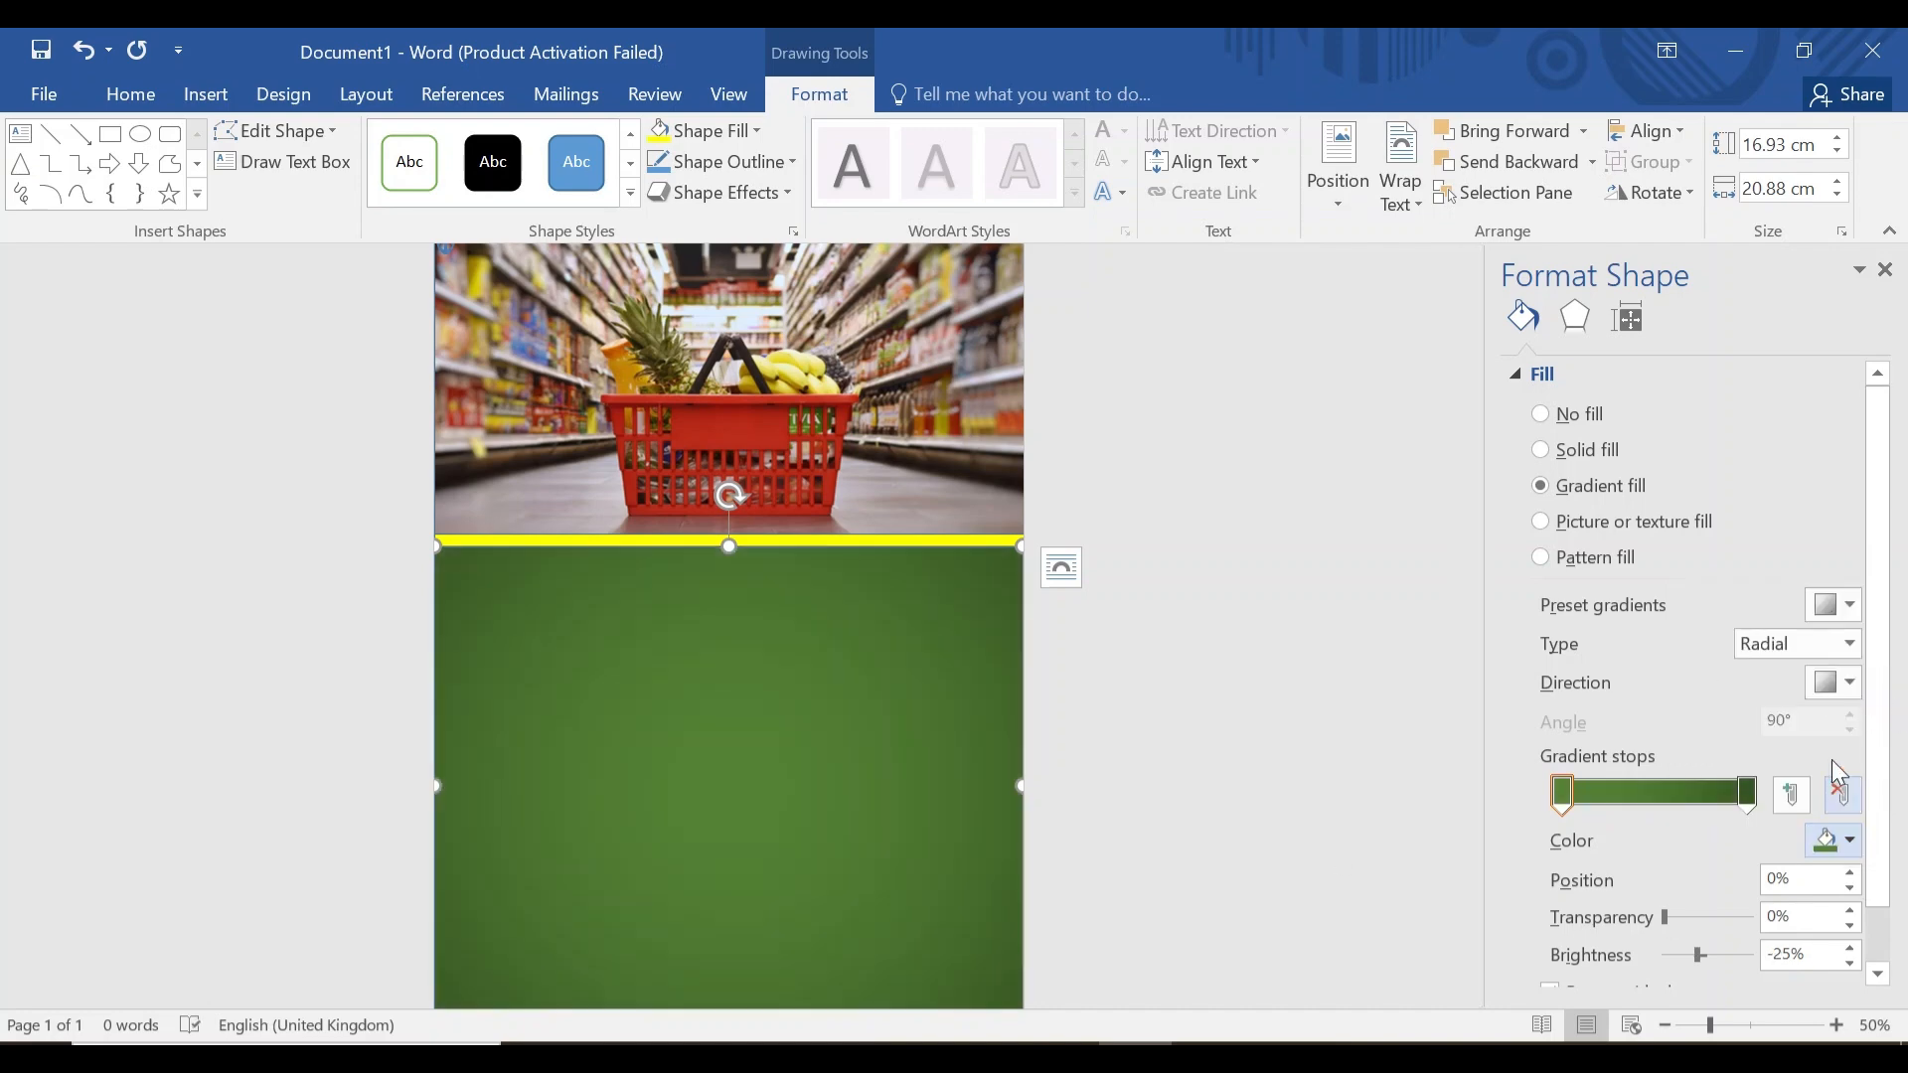
click(1885, 271)
click(907, 672)
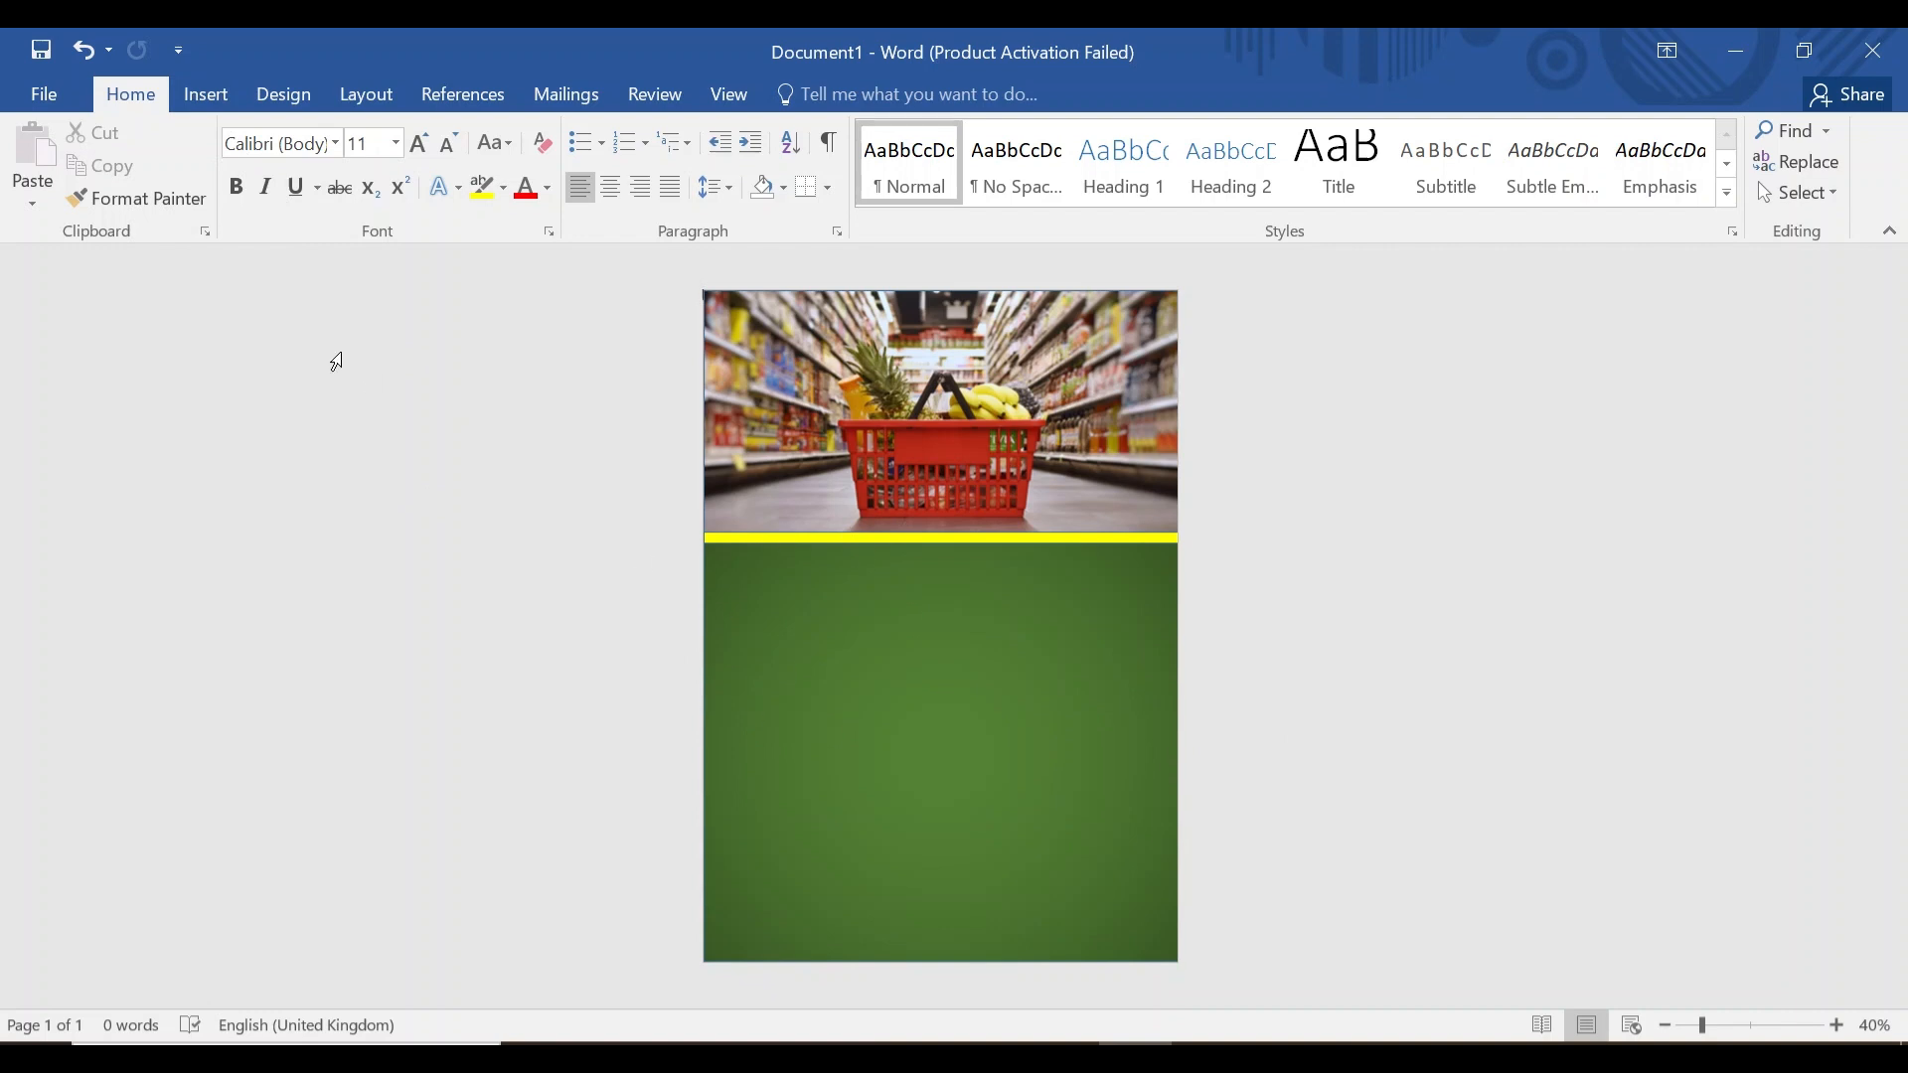
Draw a text box at the top of the green area reading 'GROCERY STORE'.
click(235, 94)
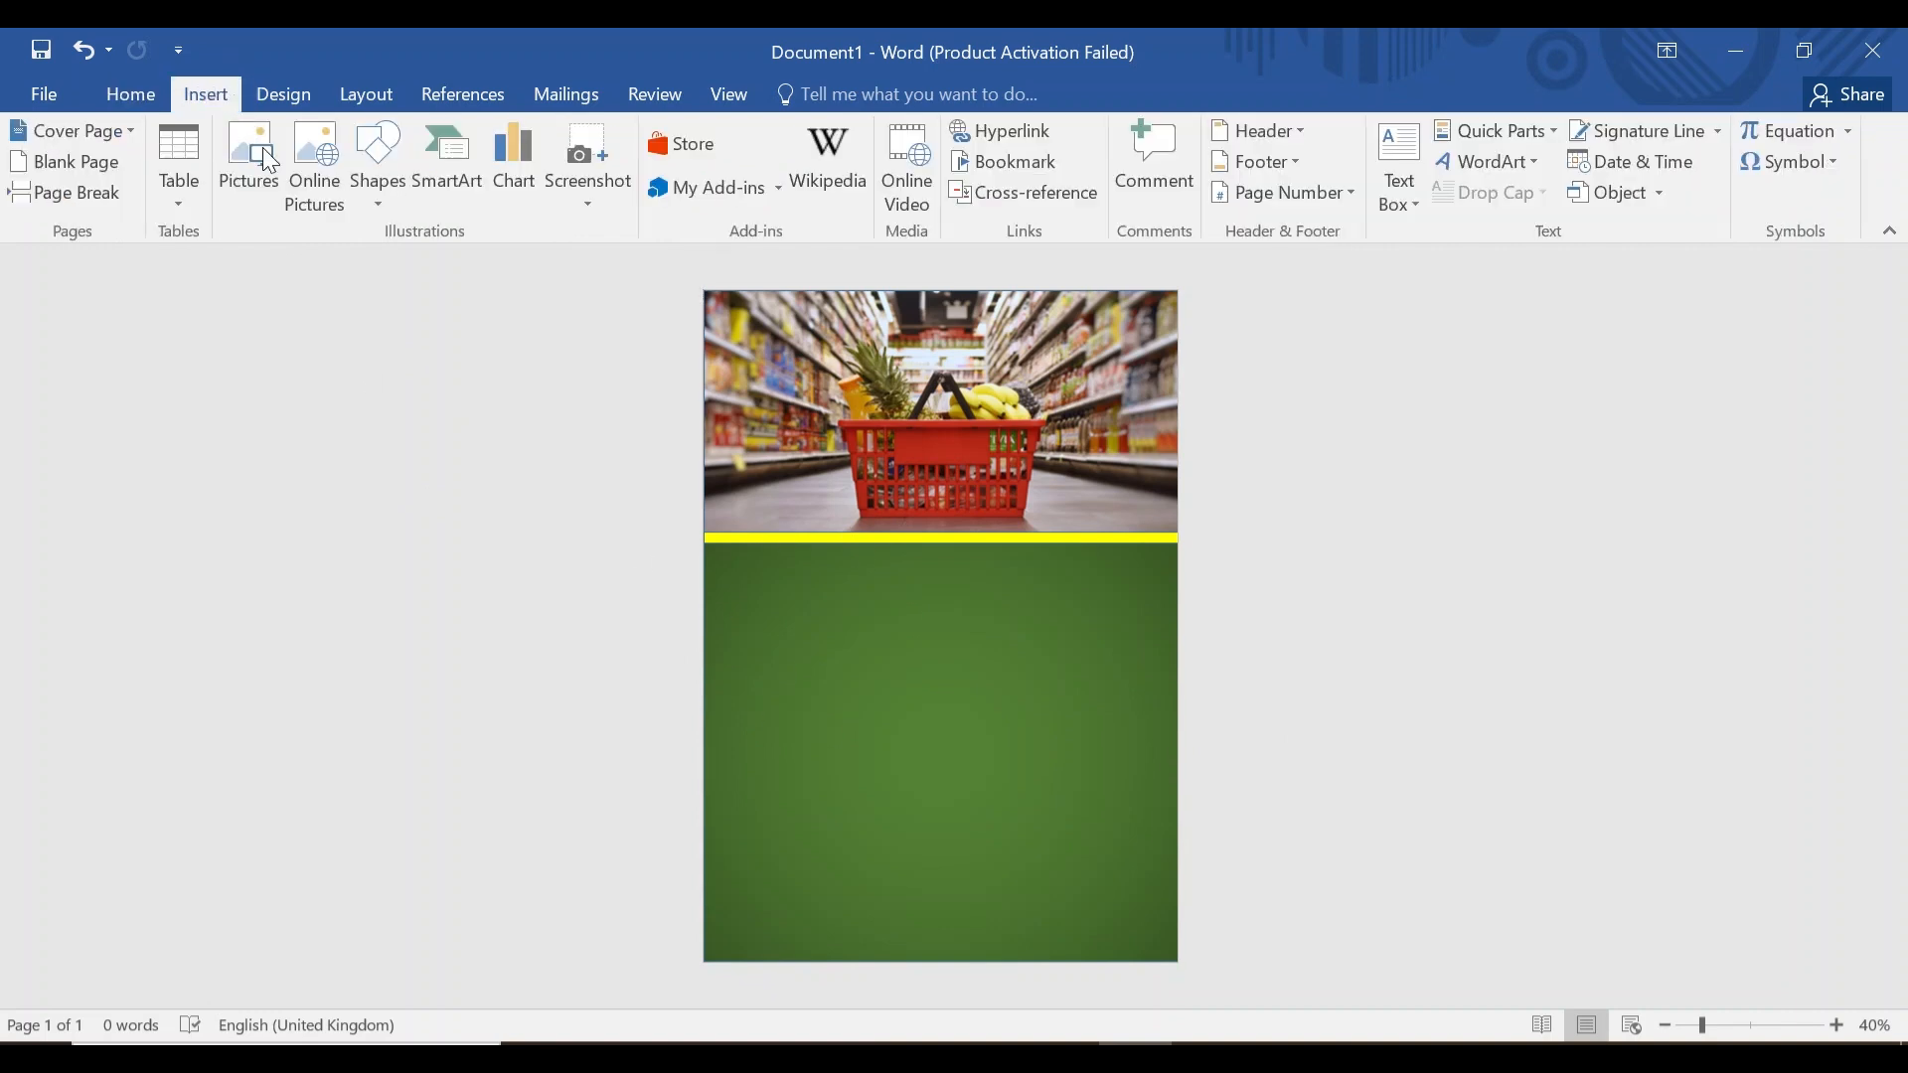
click(1403, 183)
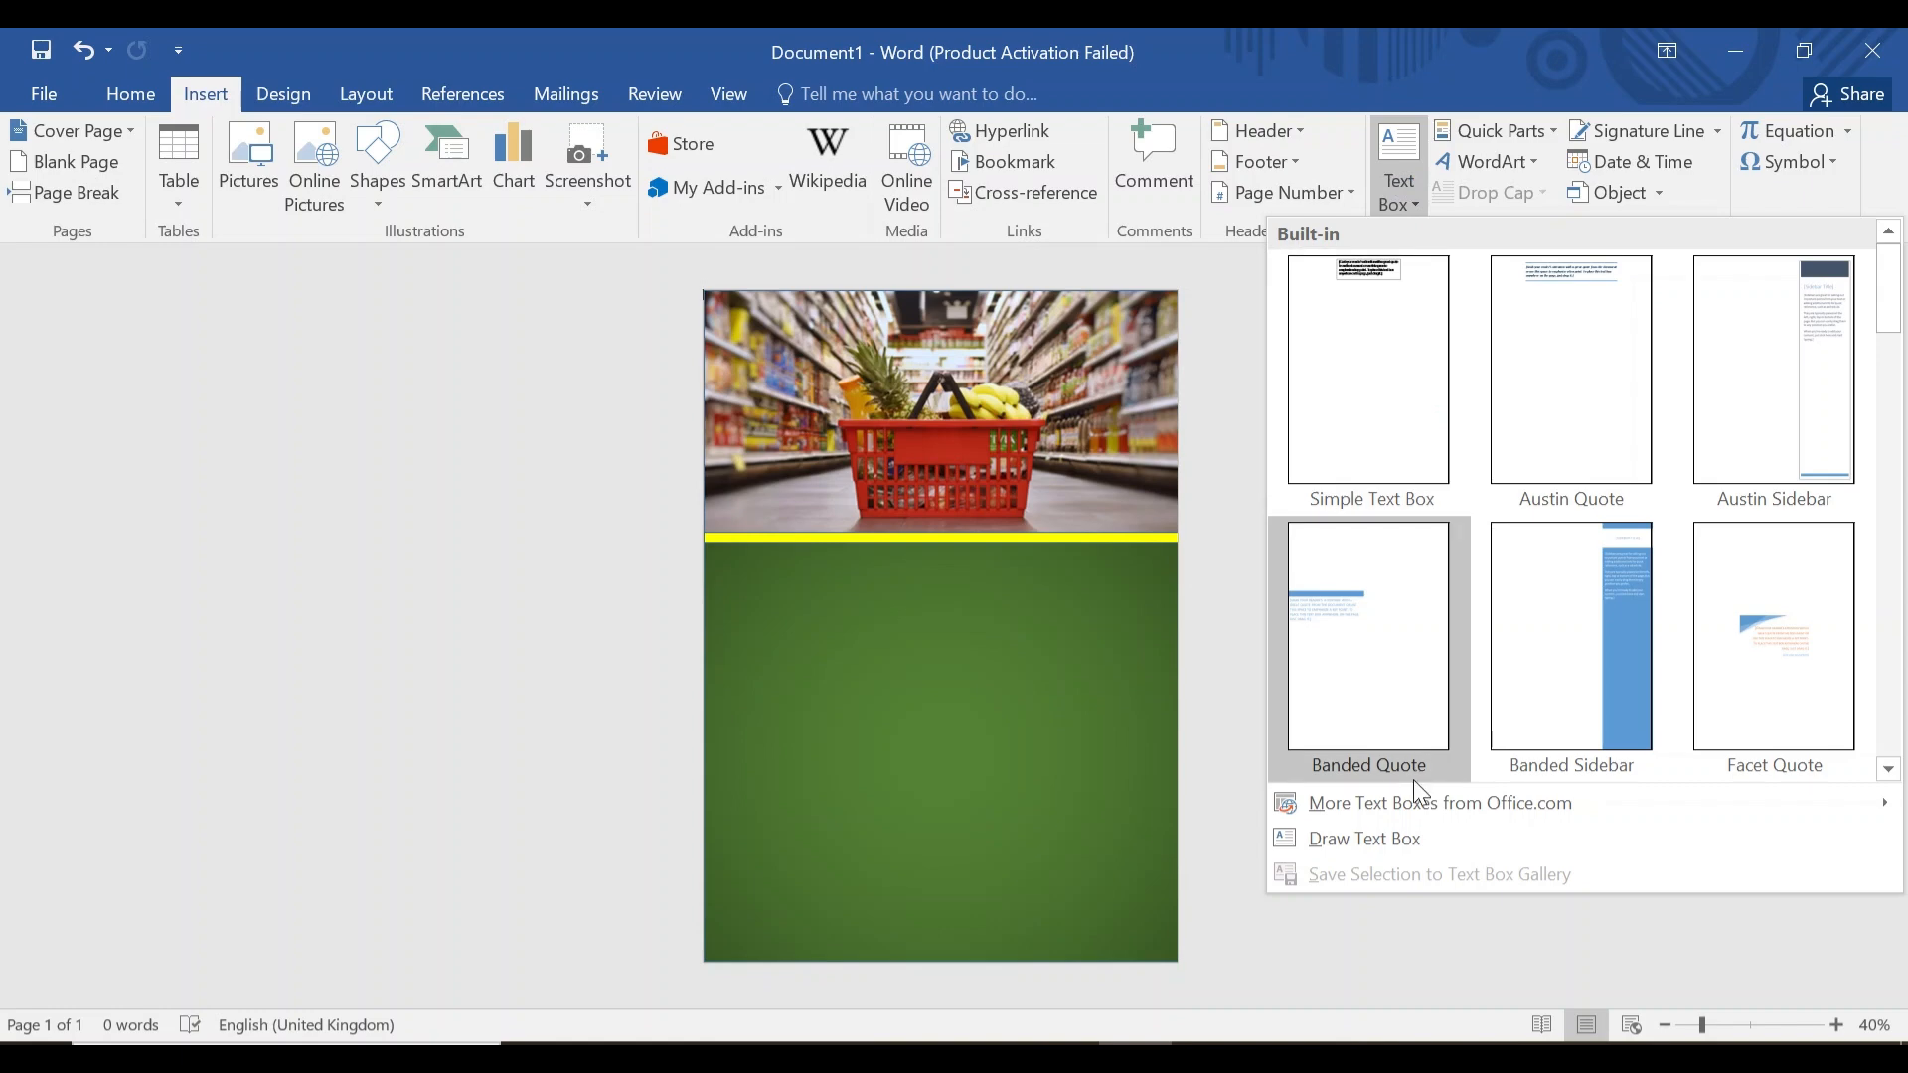
click(1408, 845)
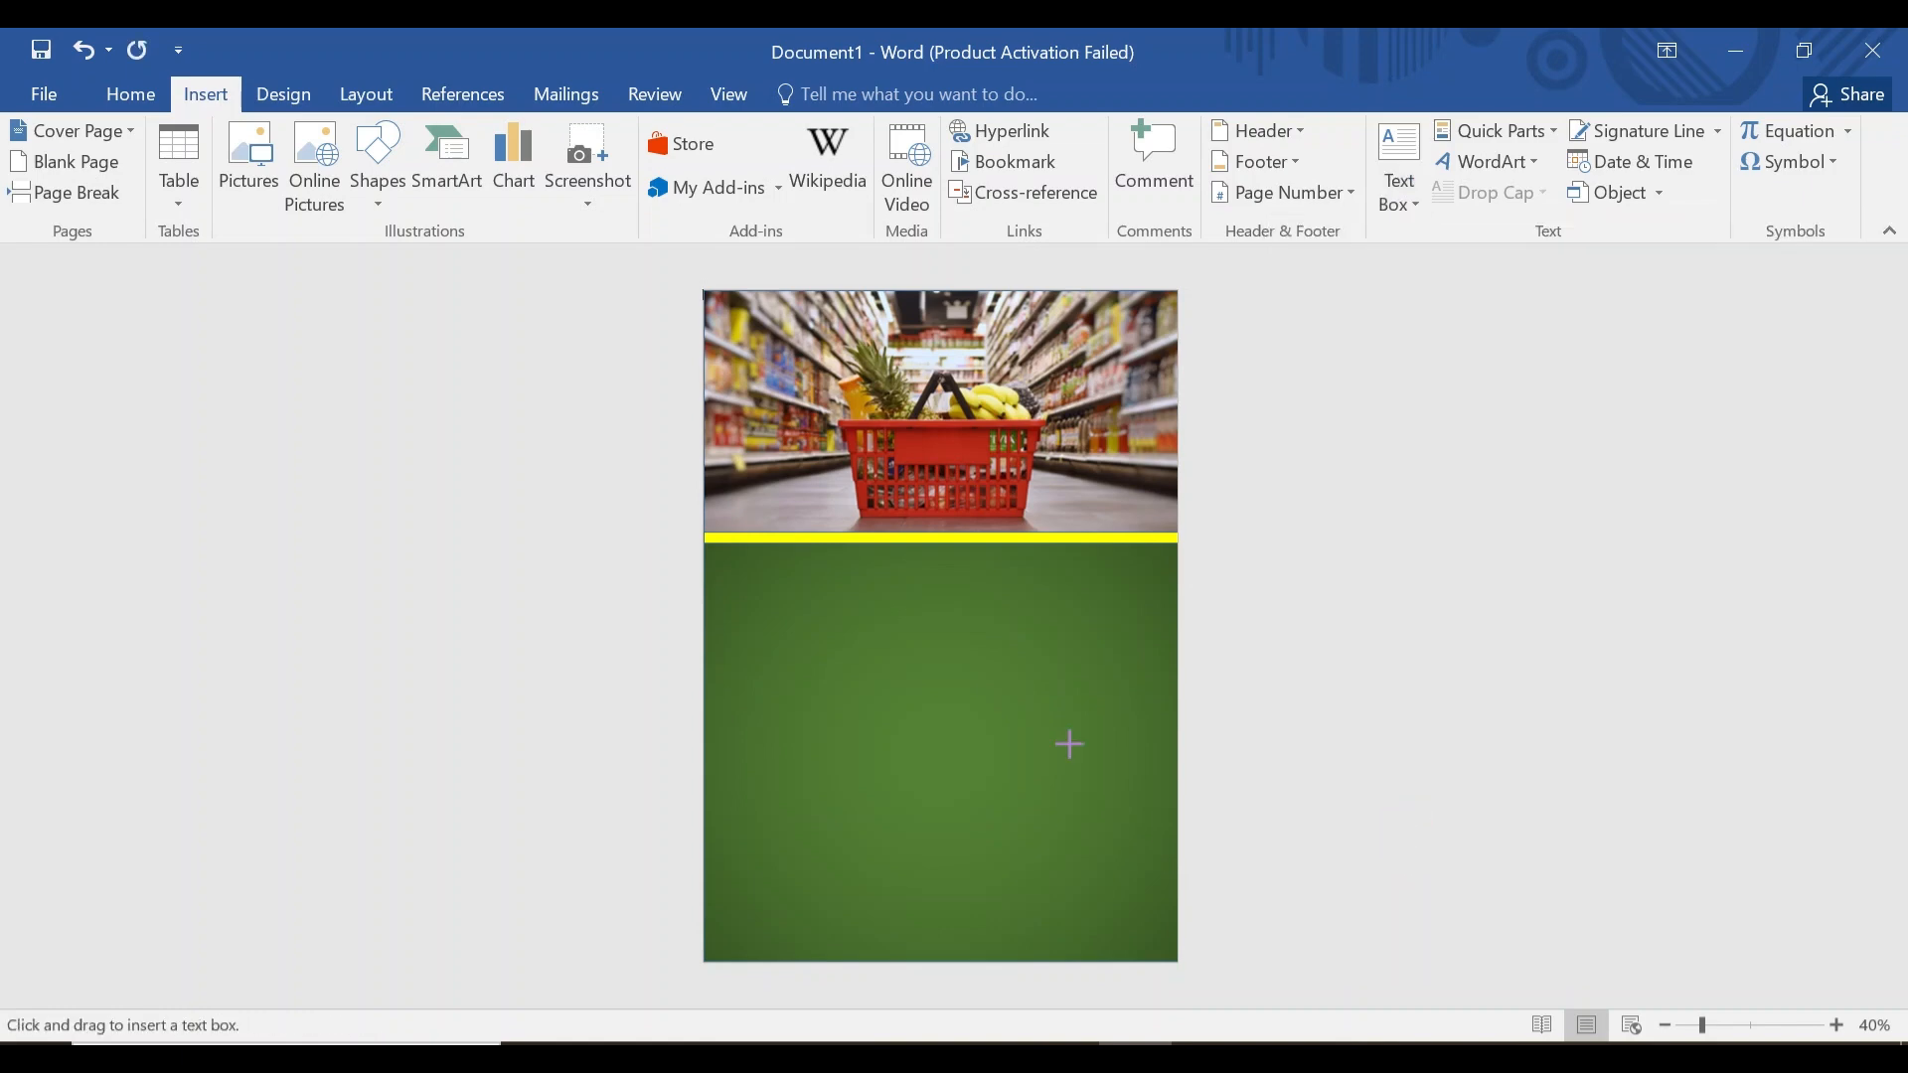
mouse_move(718, 559)
mouse_down()
mouse_move(1056, 626)
mouse_move(1150, 678)
mouse_up()
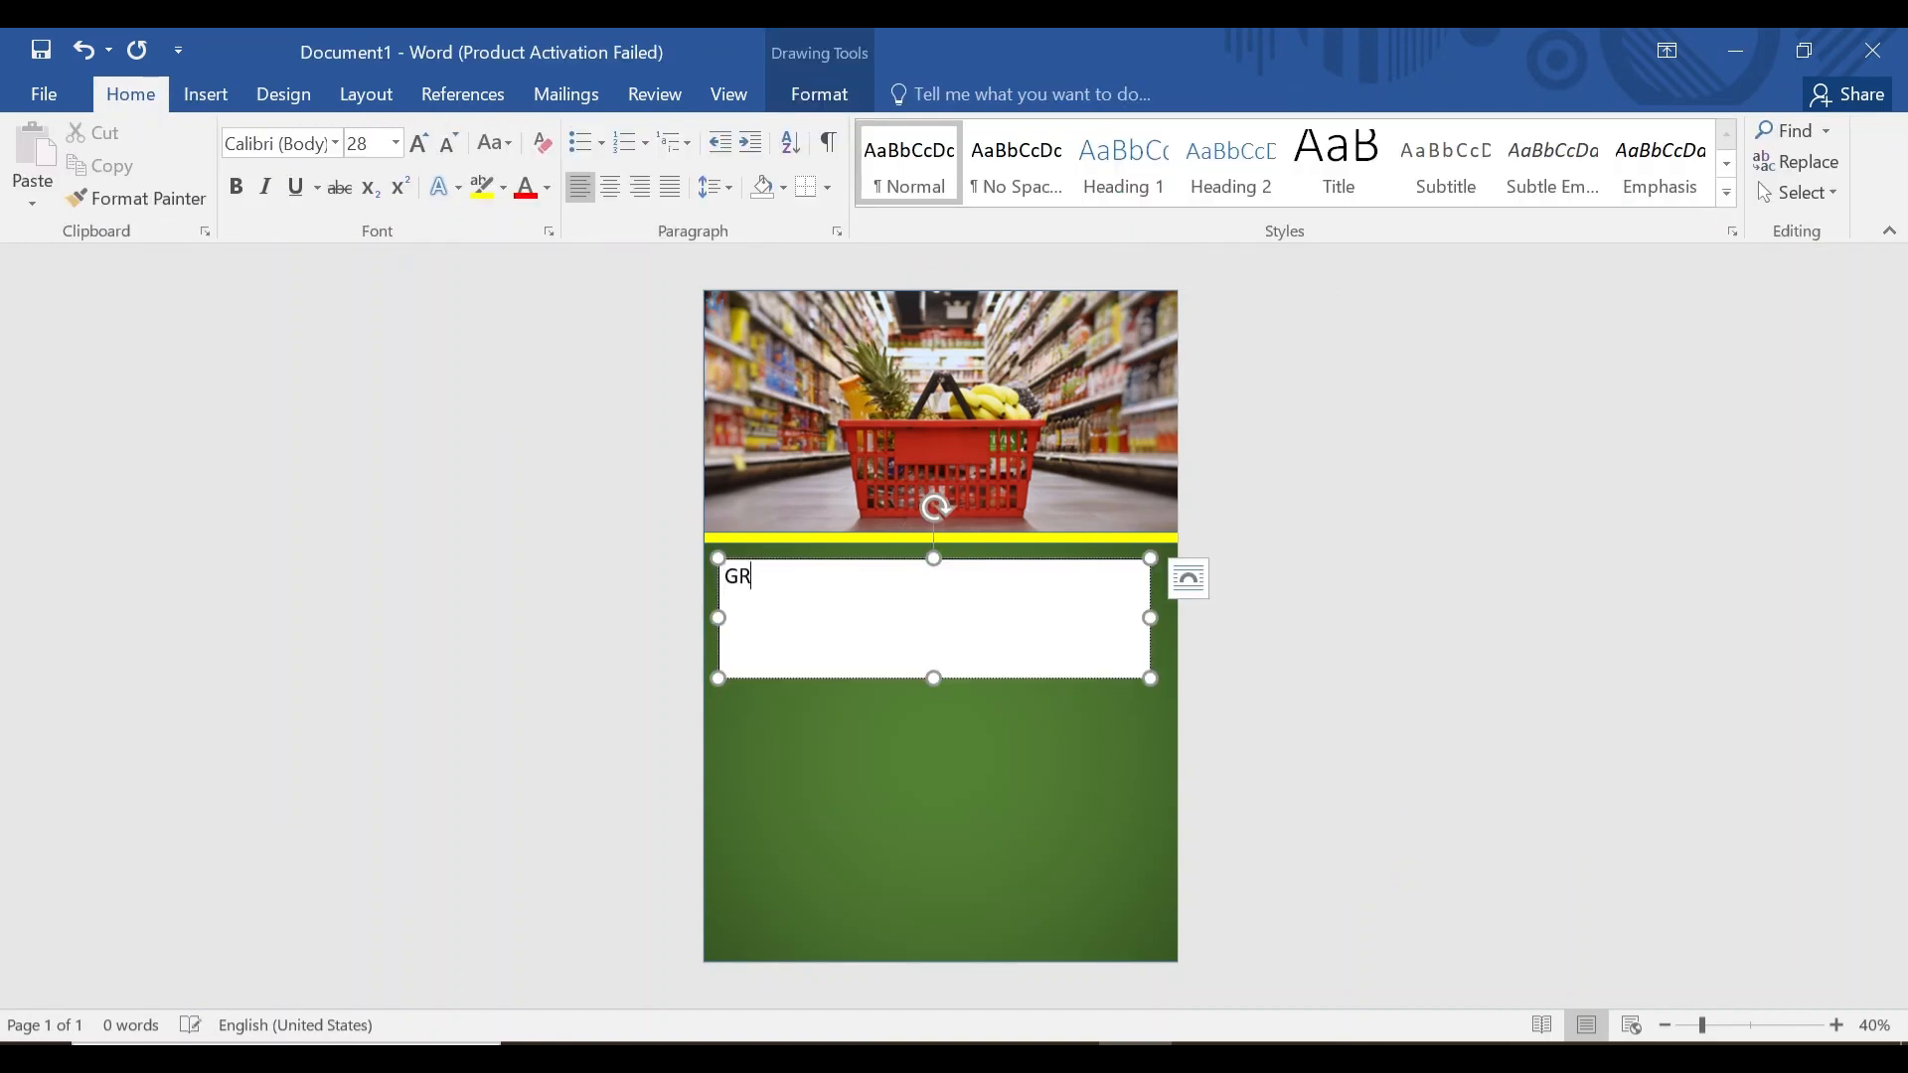
text(GROCERY ST)
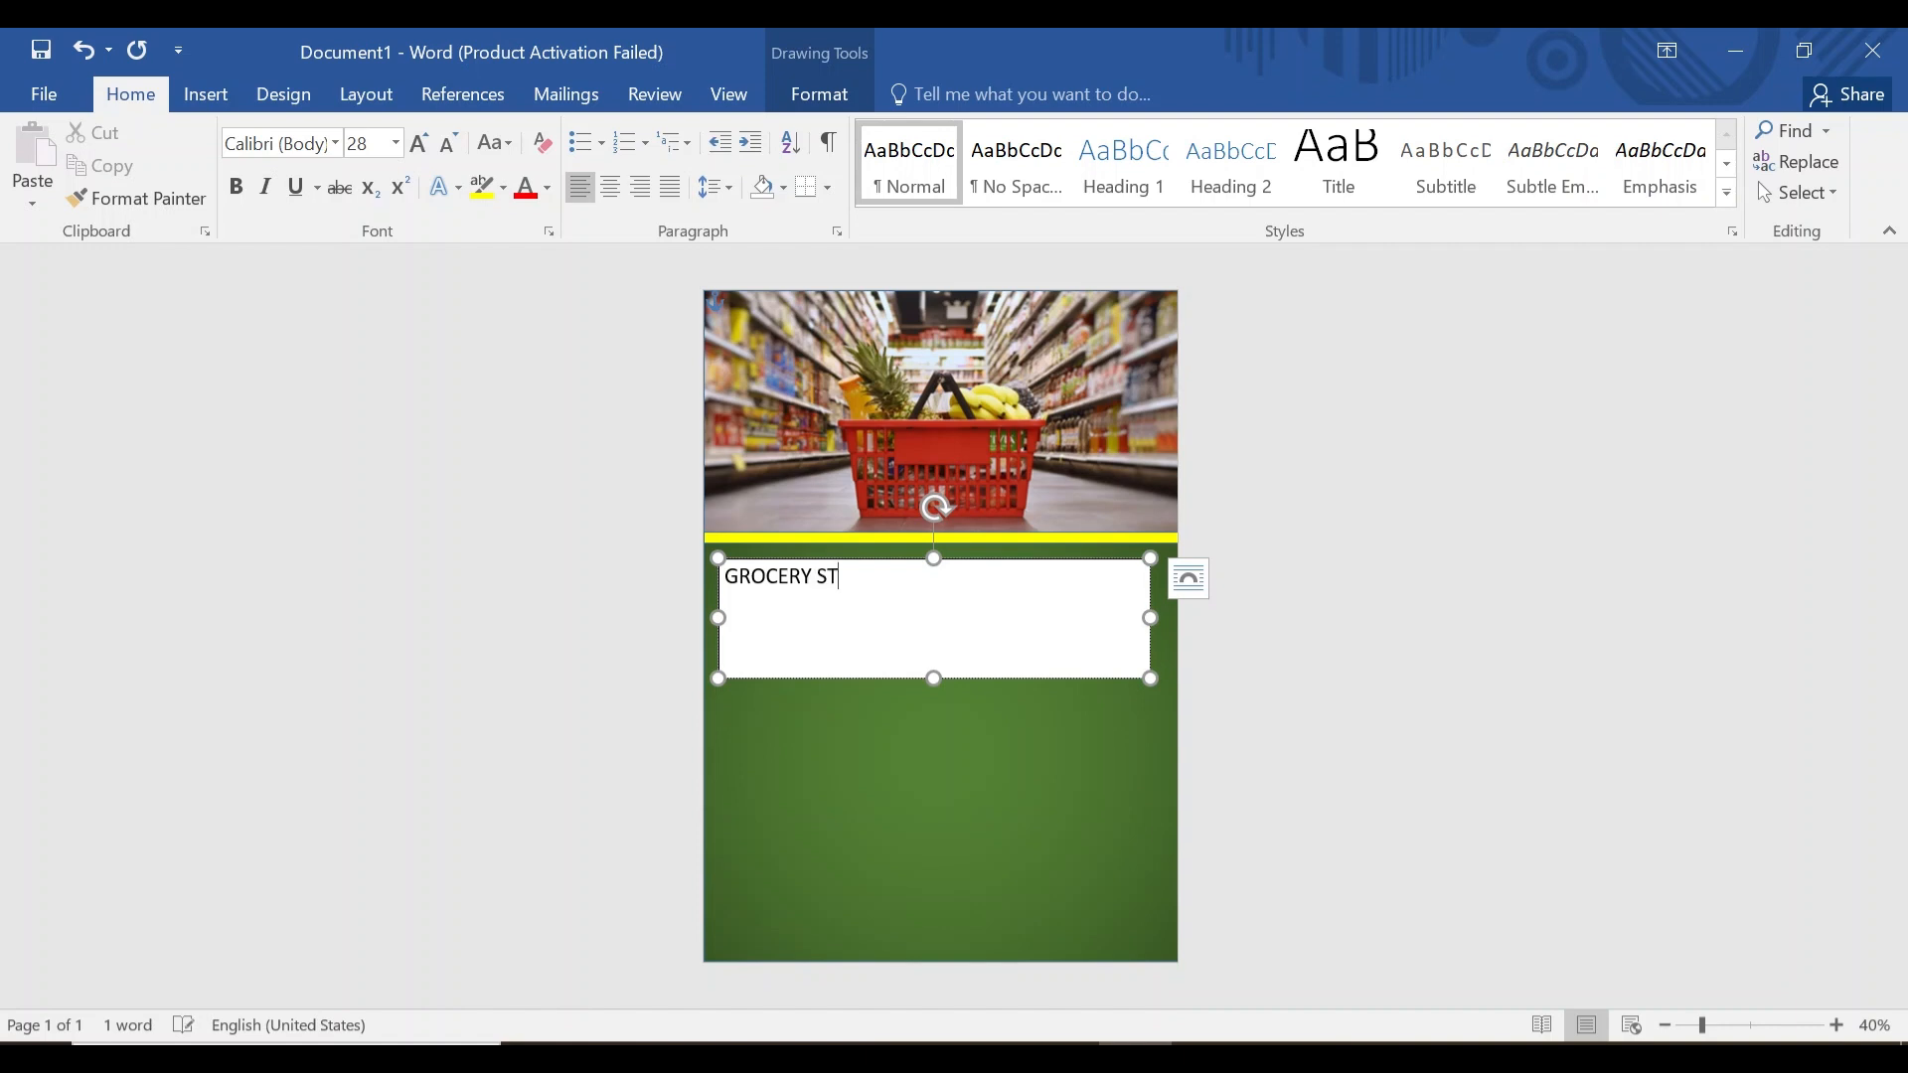
text(ORE)
Centre the title and set it to 48-pt Arial Black.
drag(724, 574, 887, 575)
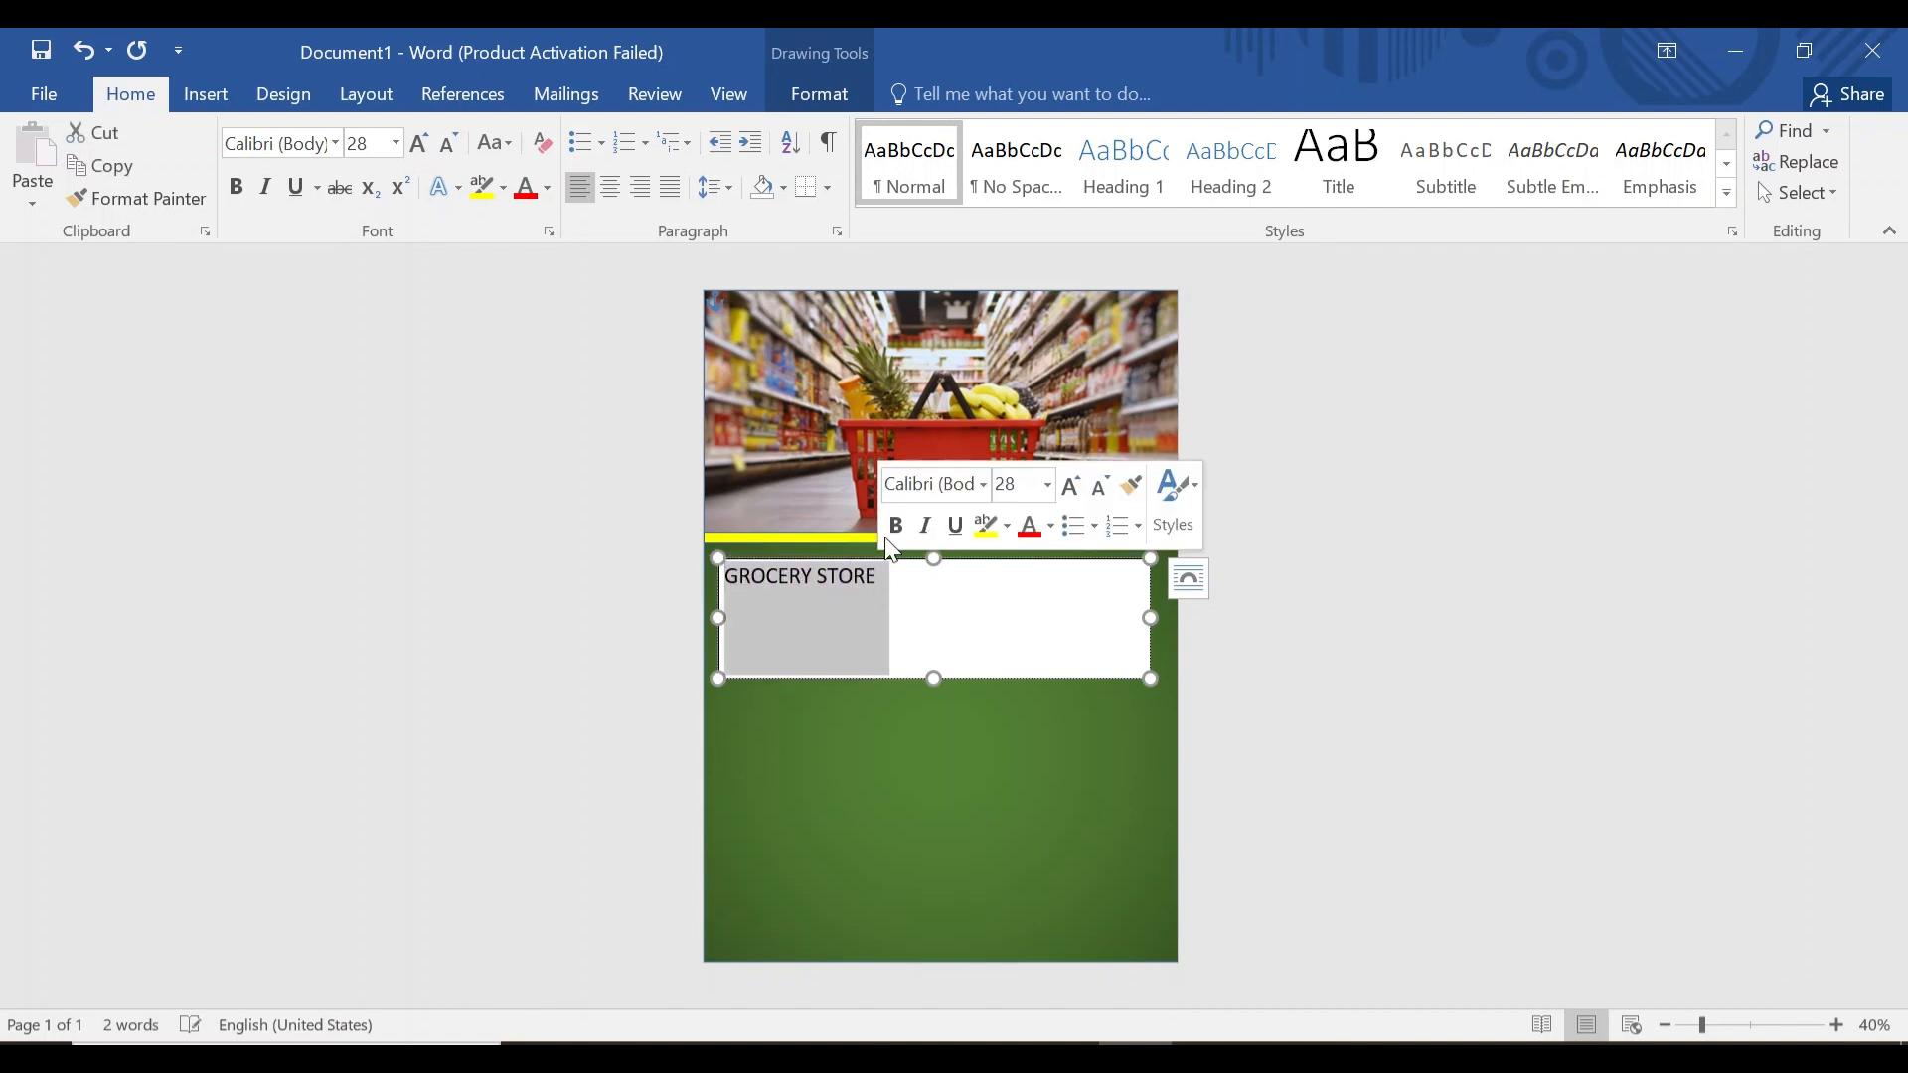
click(622, 197)
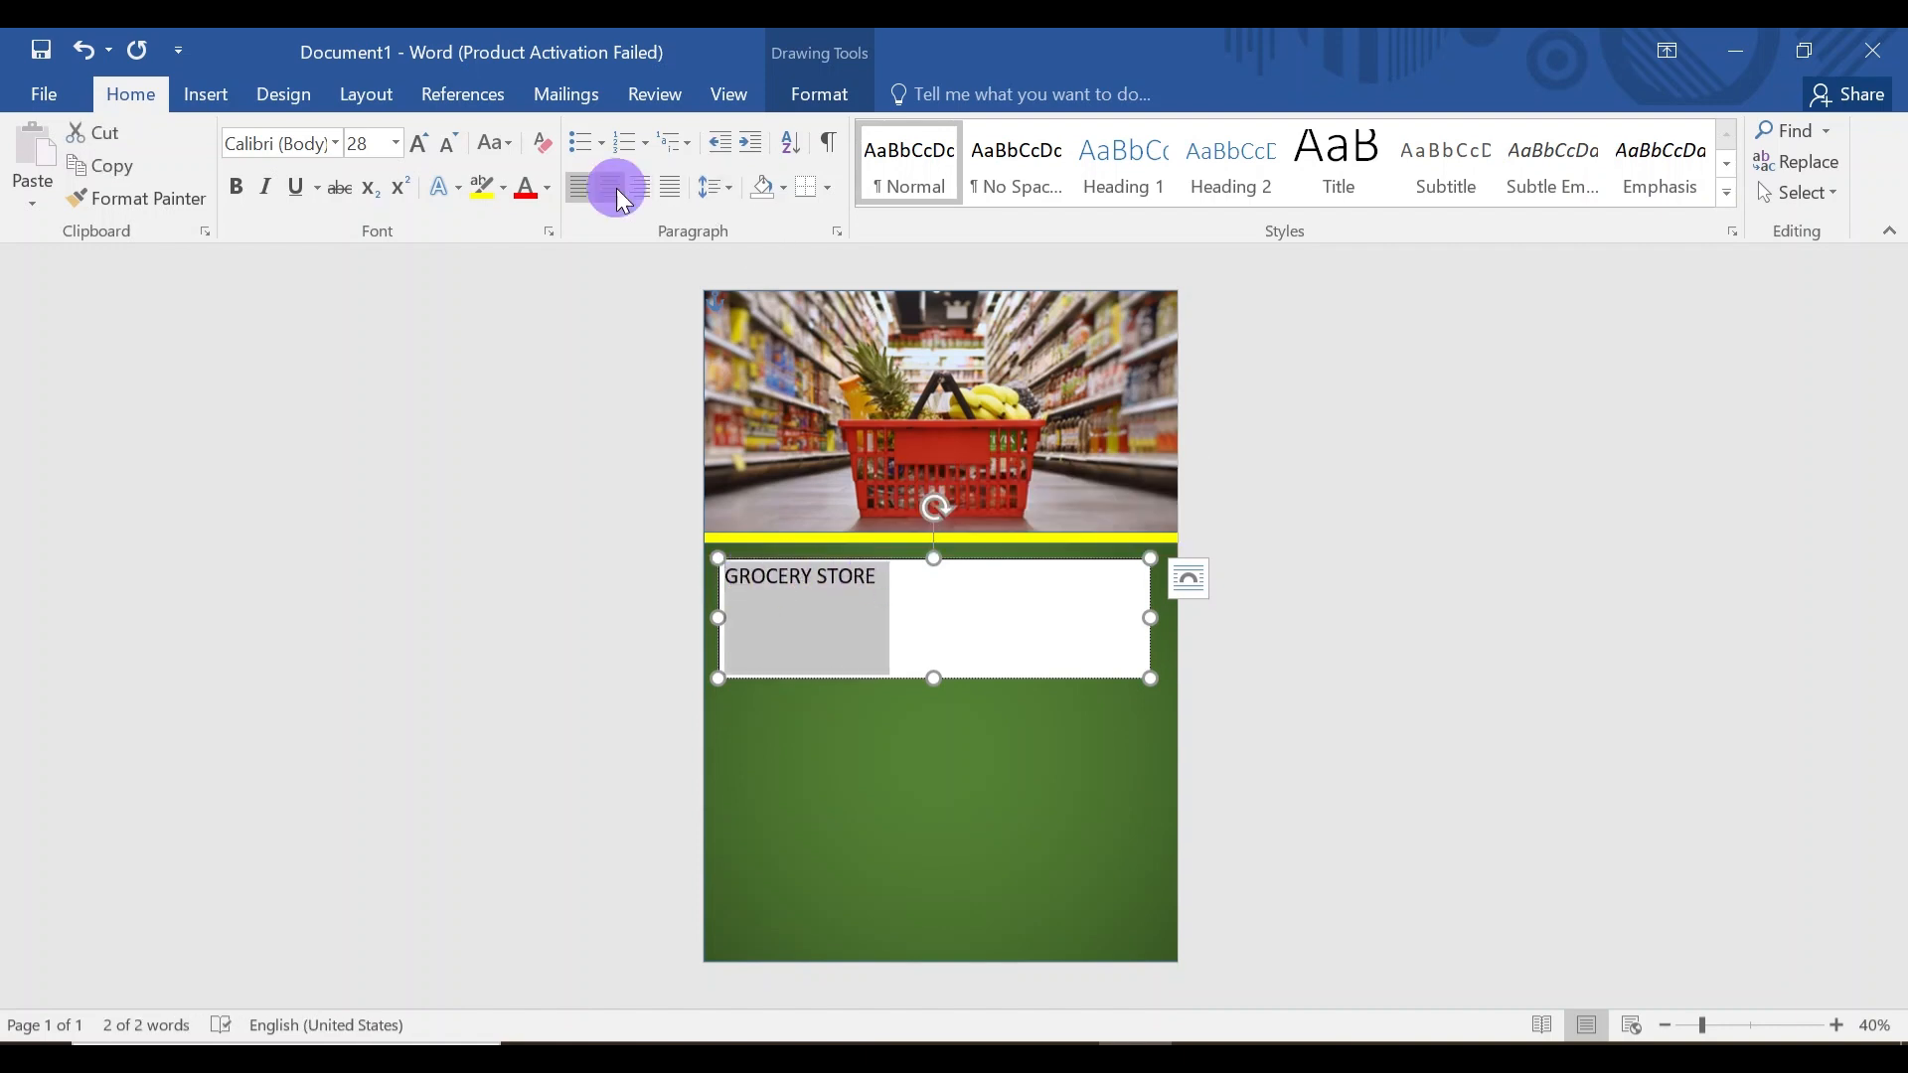
click(337, 146)
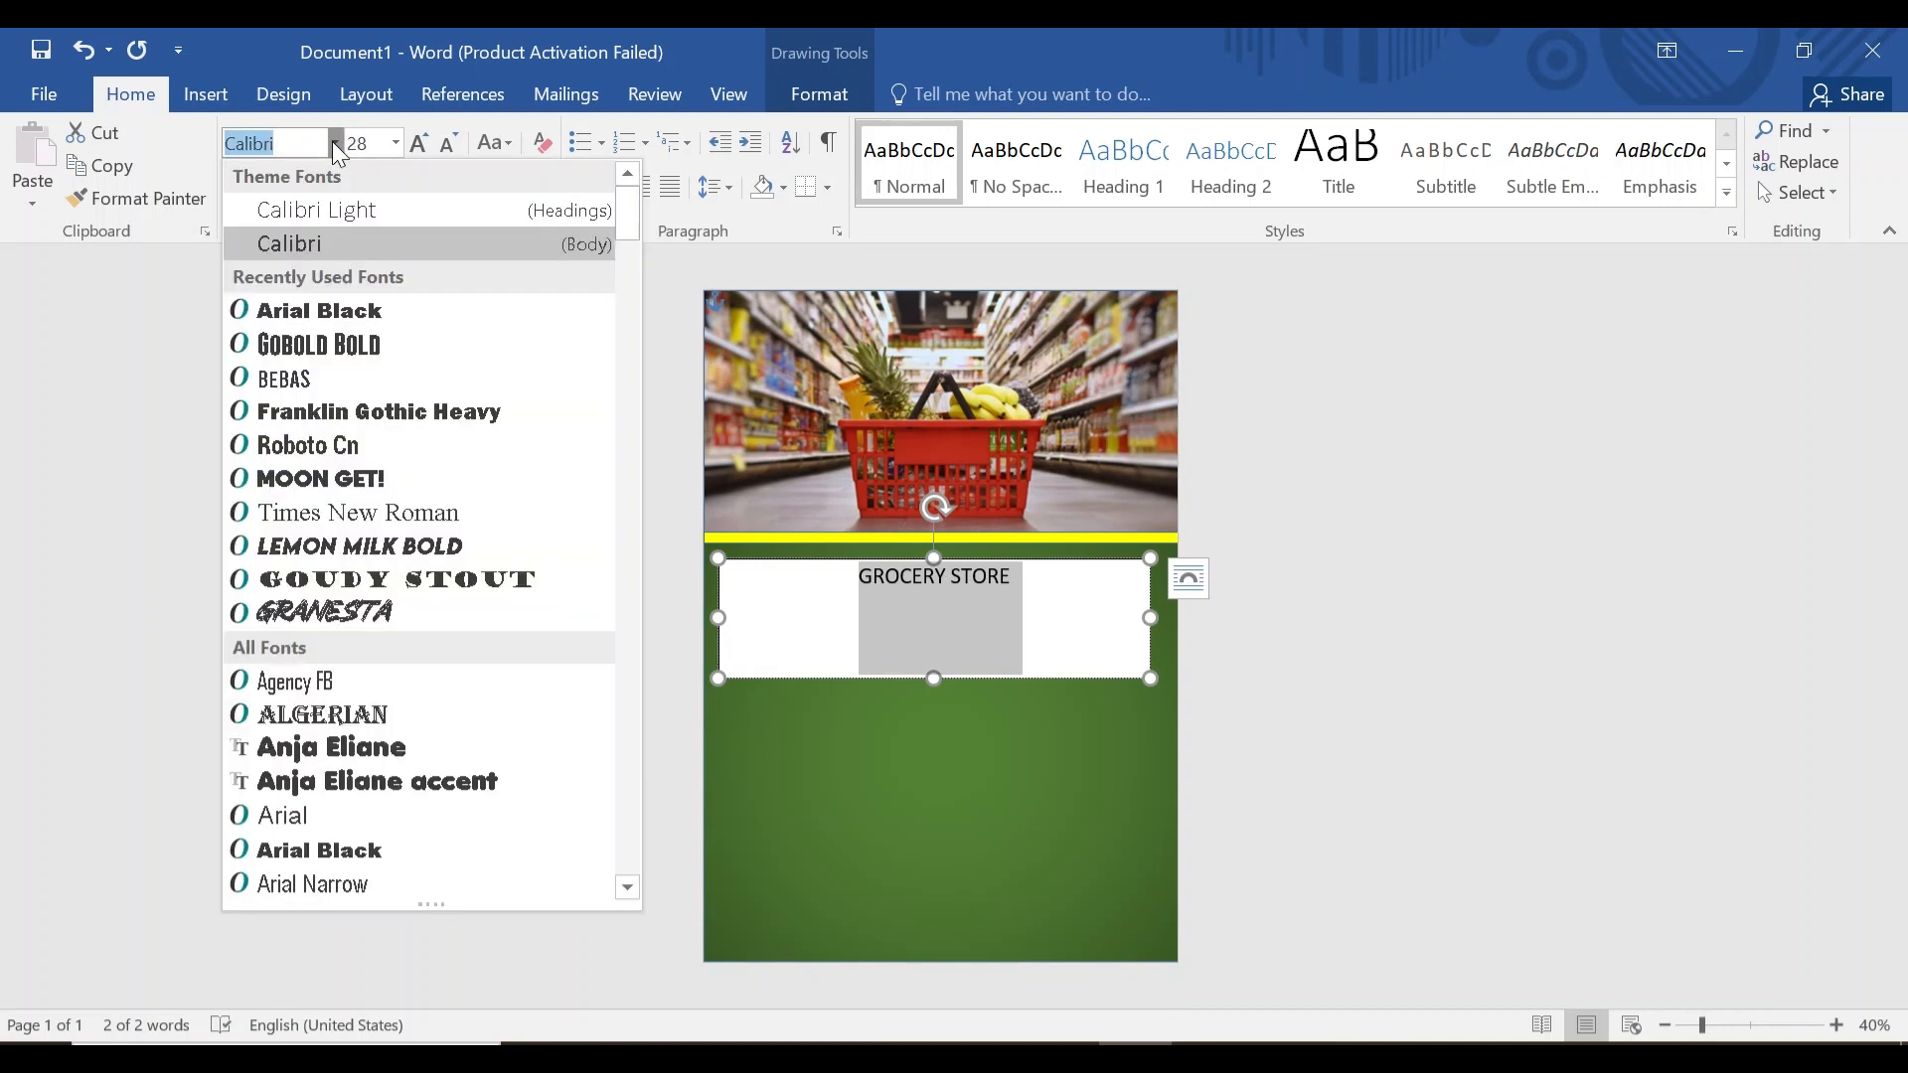
click(347, 311)
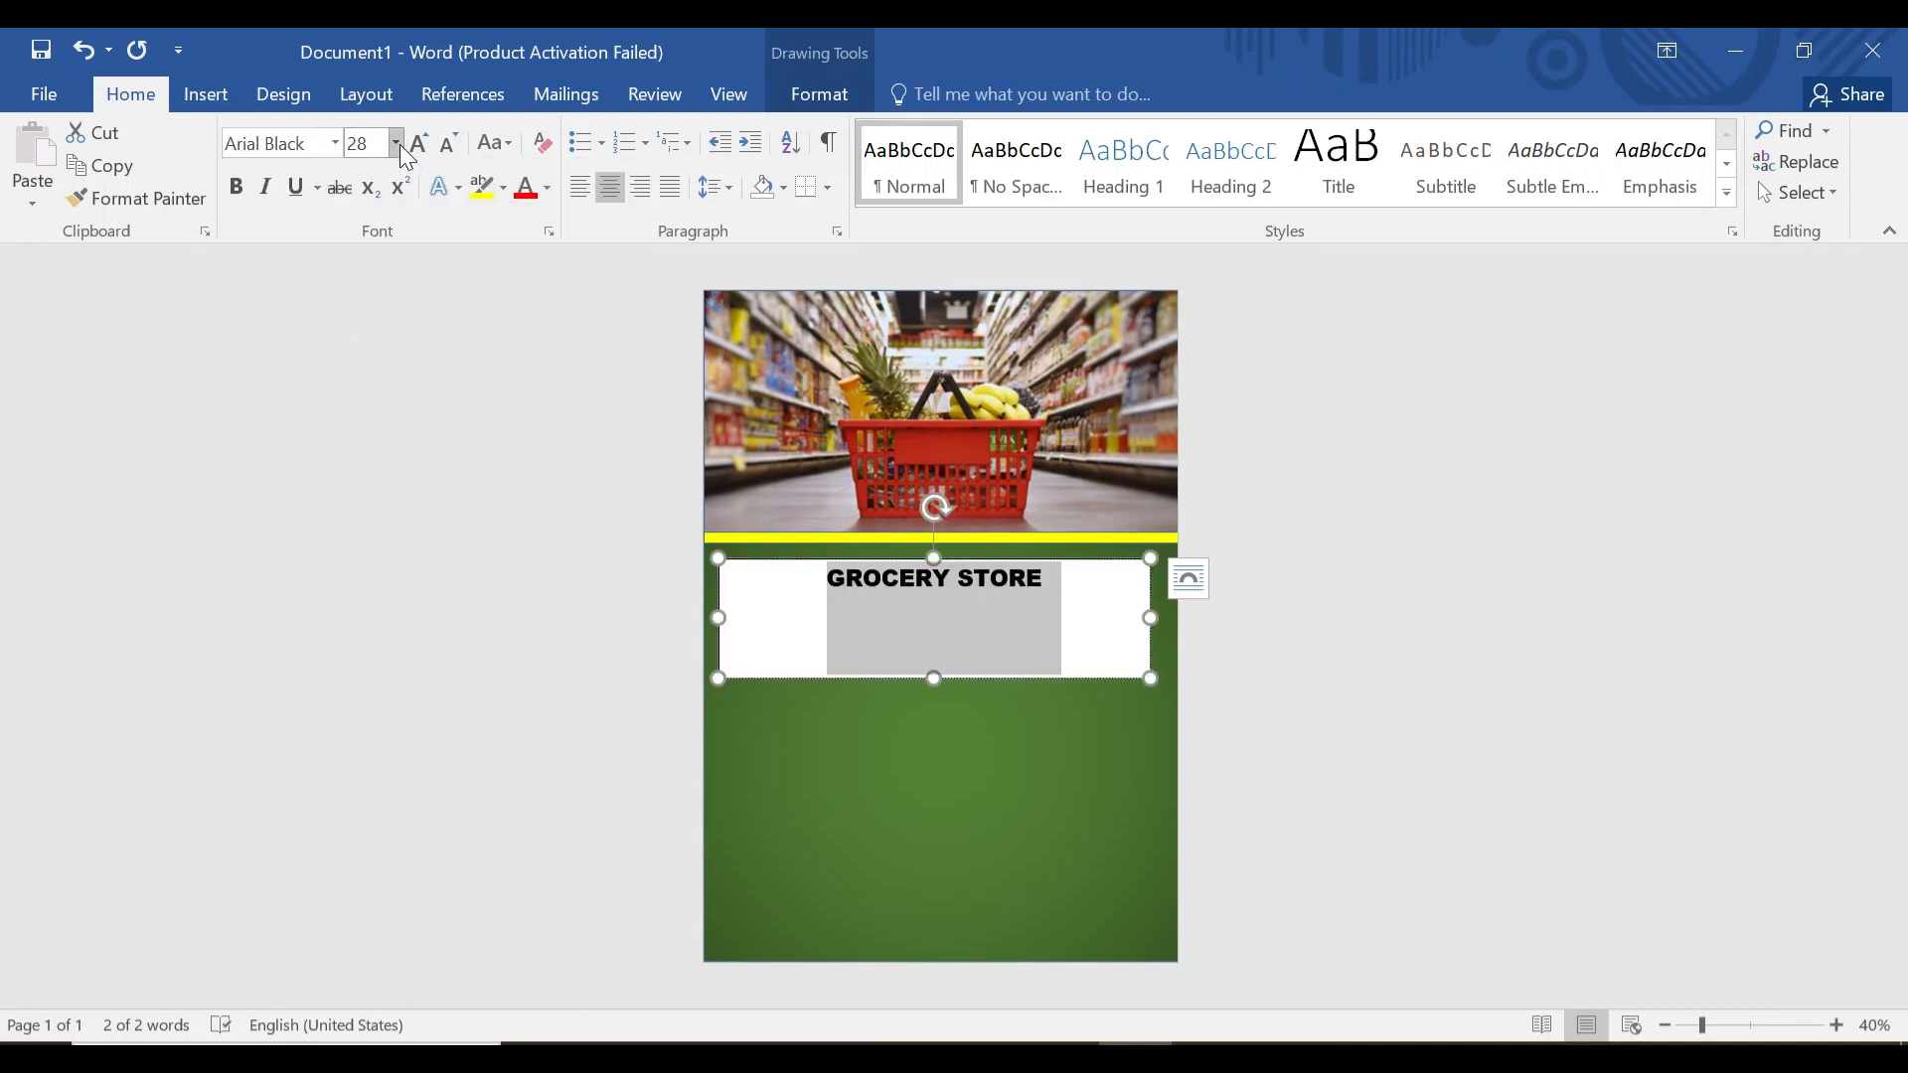
click(397, 145)
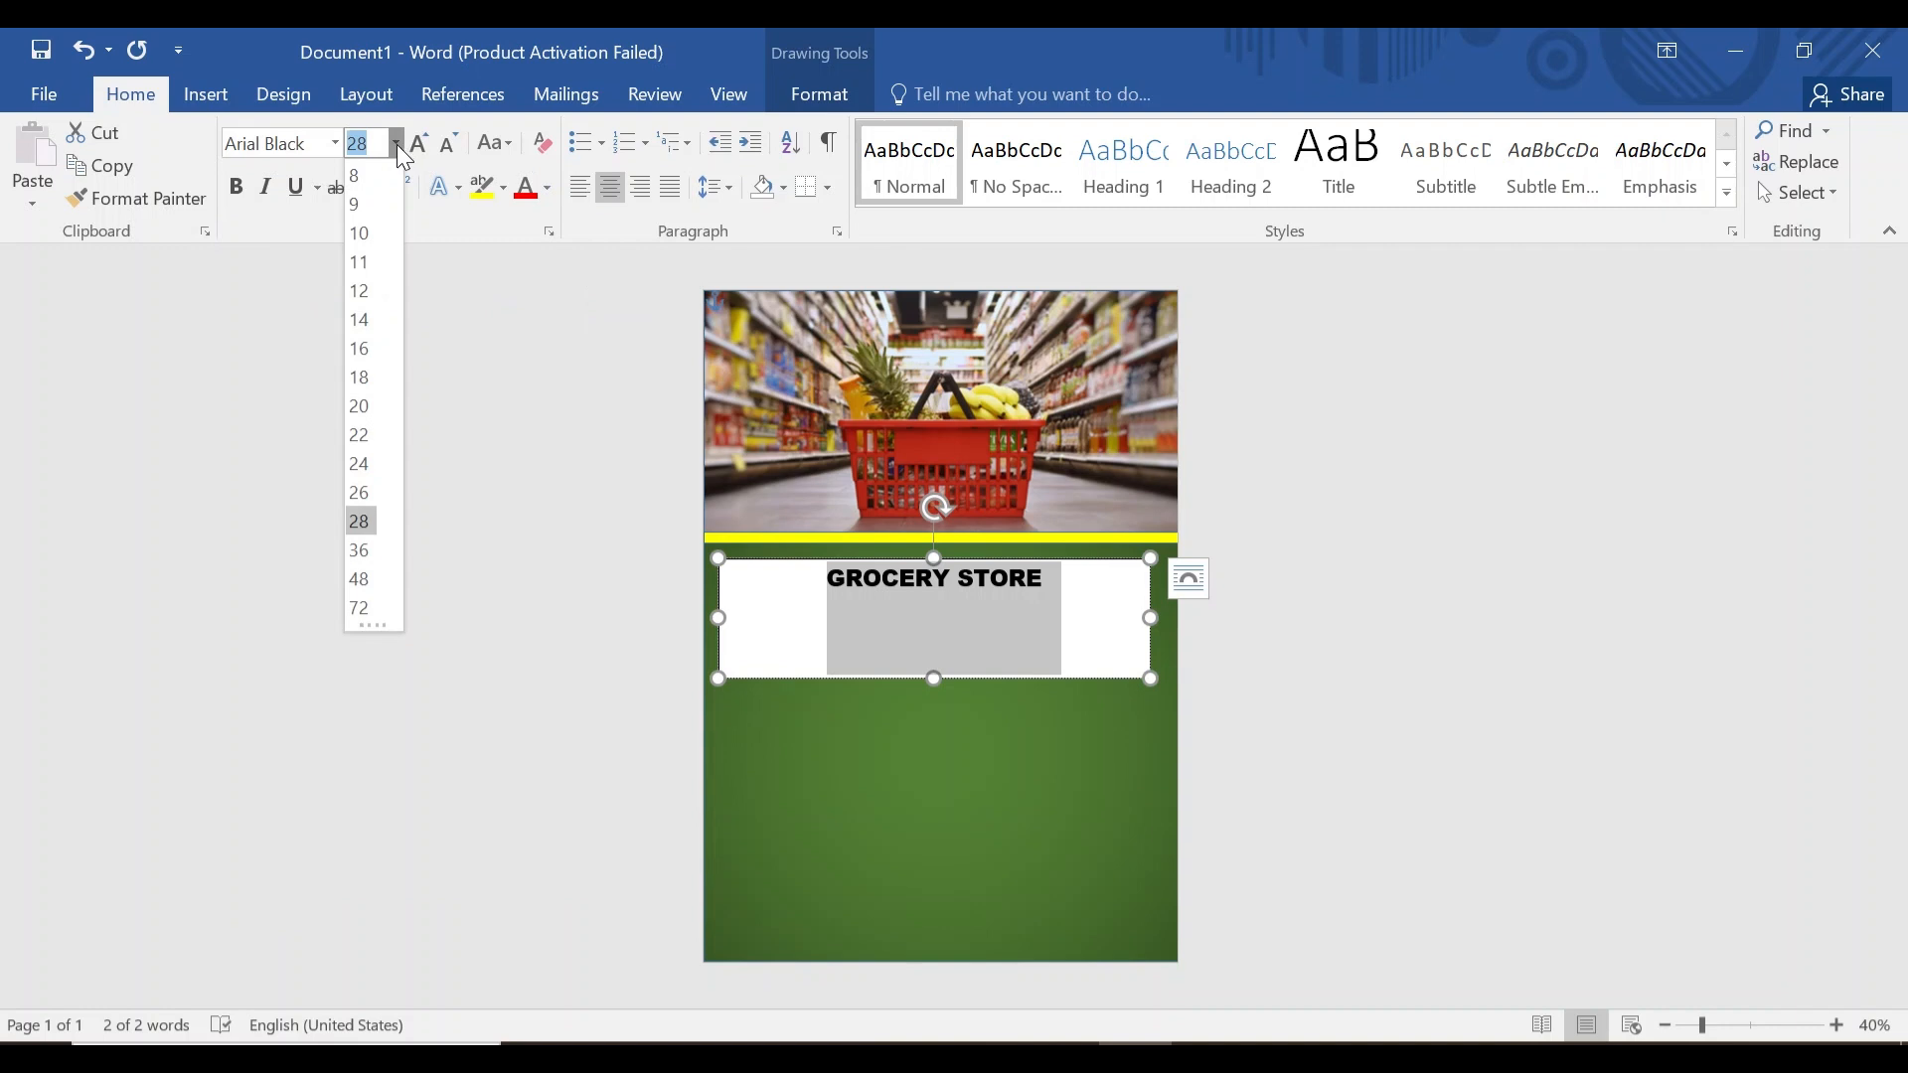
click(382, 149)
text(60)
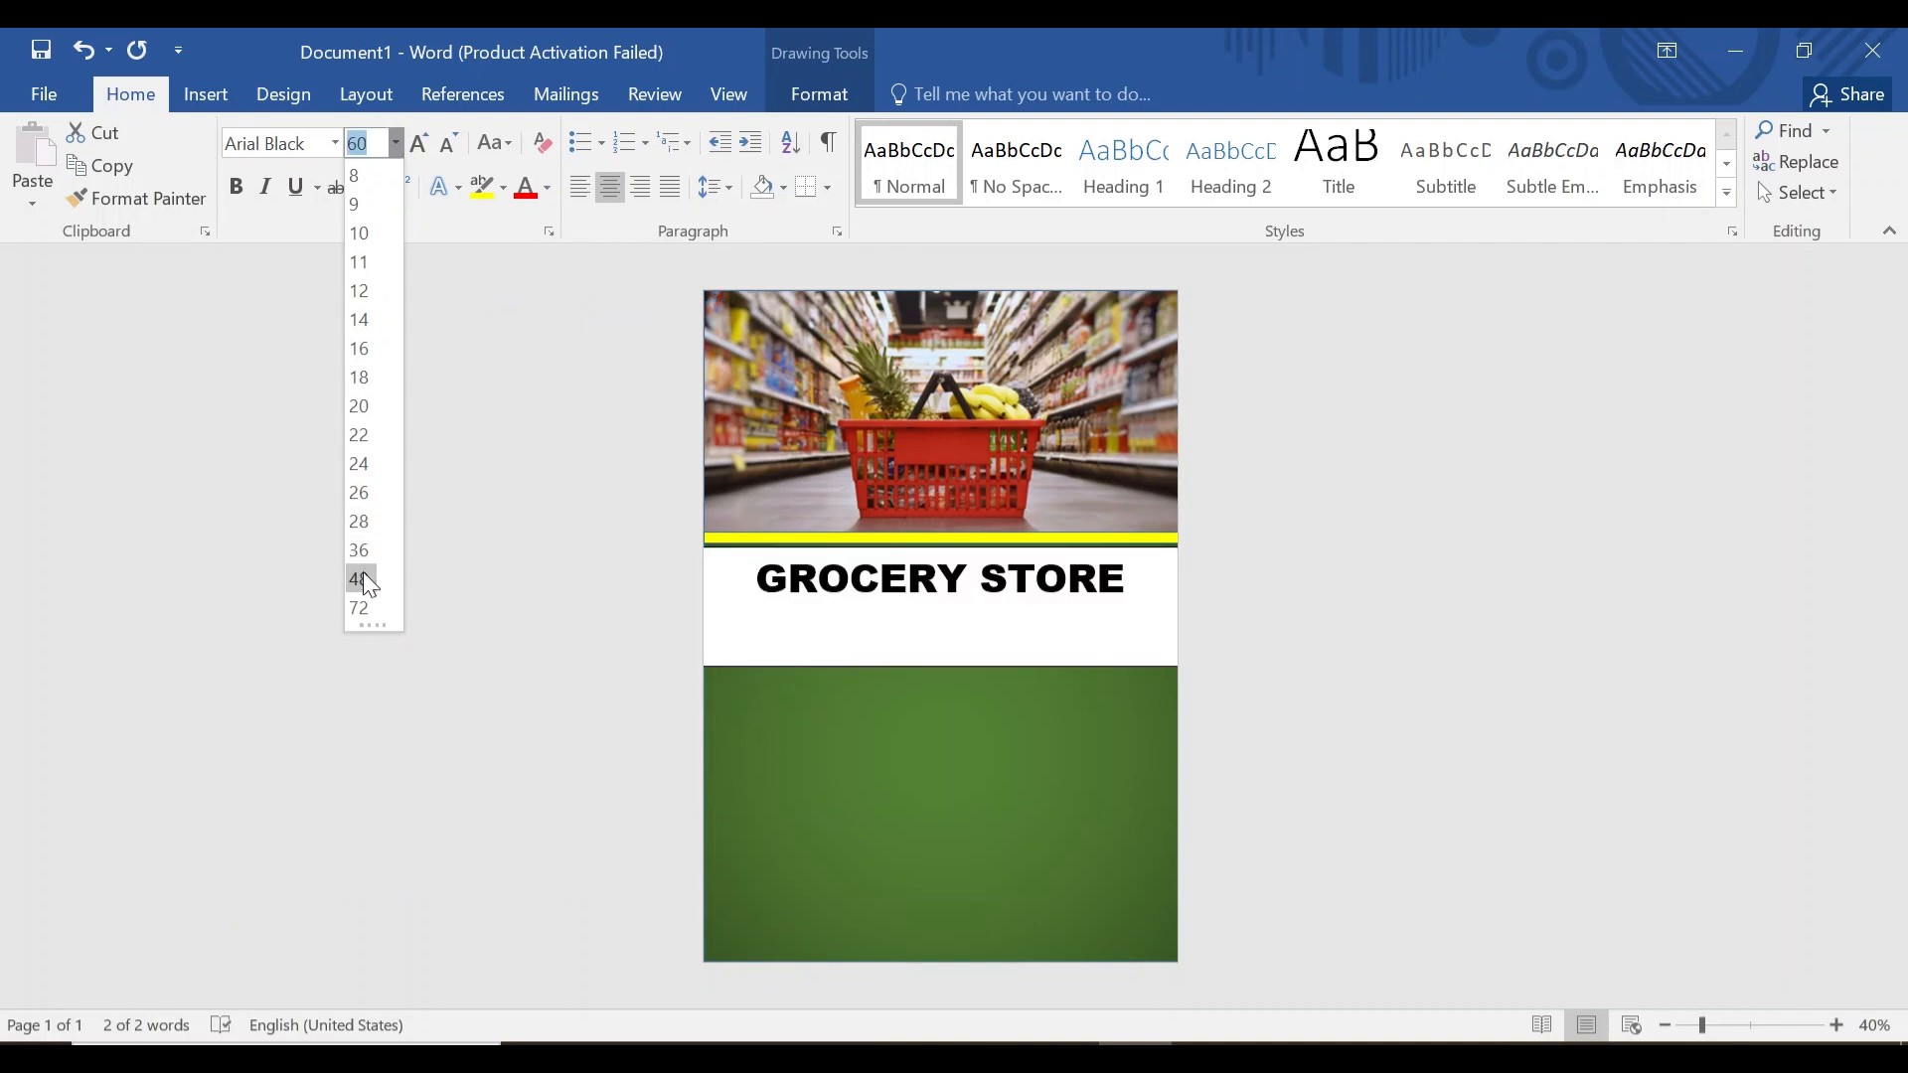
click(361, 580)
Remove the title box's fill and outline.
click(822, 93)
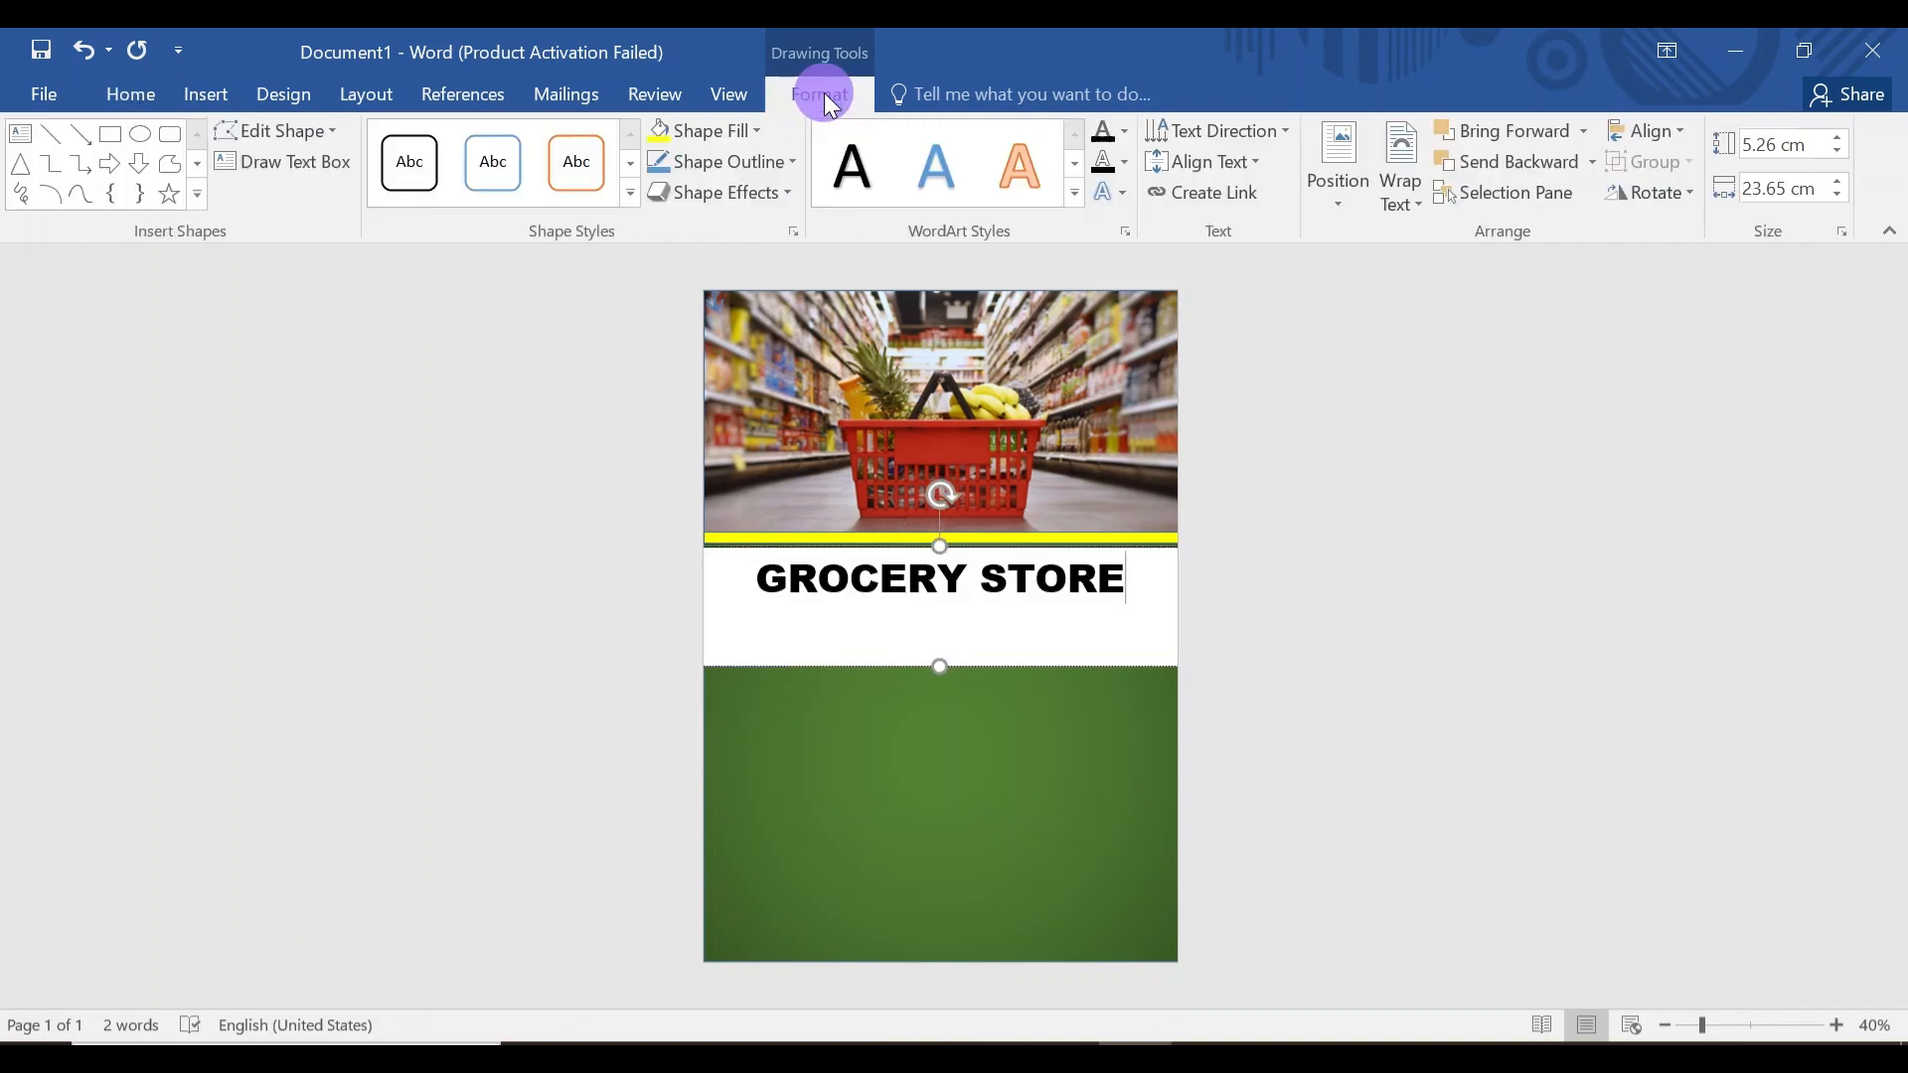
click(755, 132)
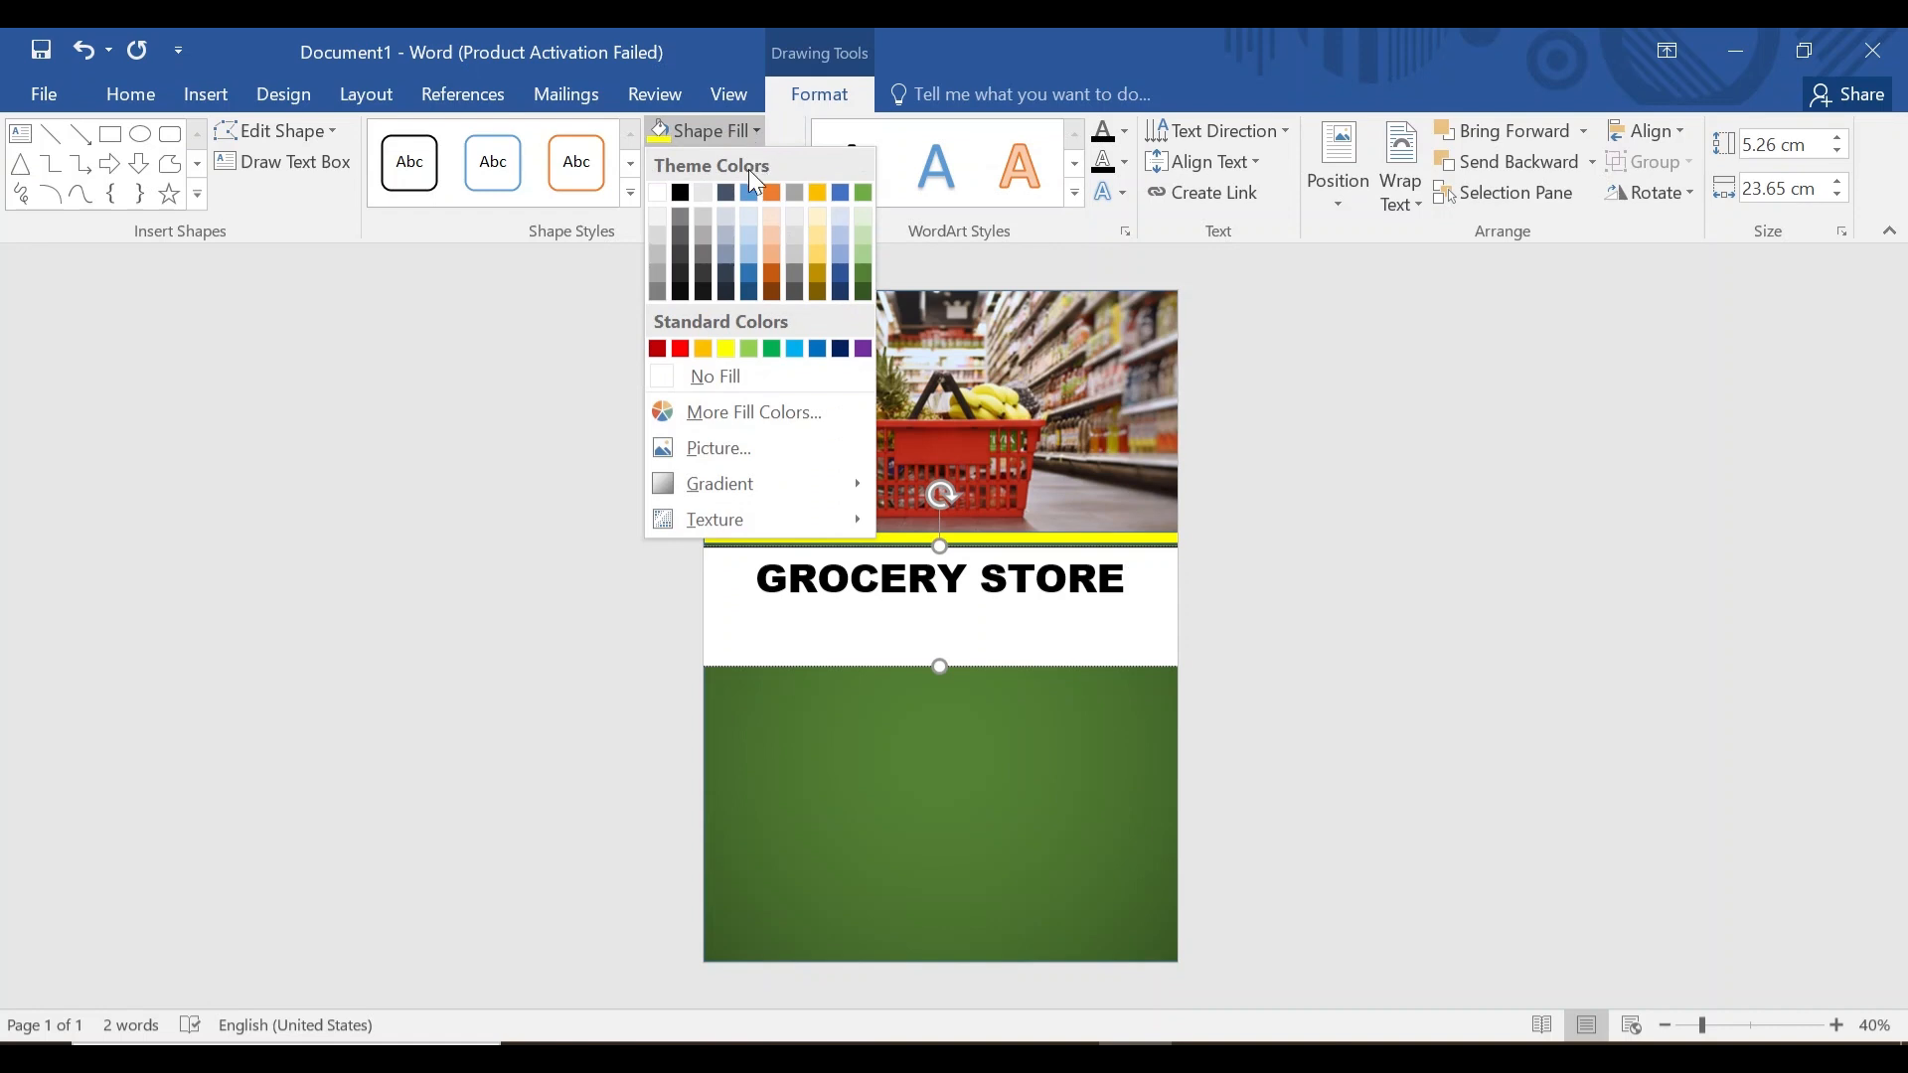
click(753, 377)
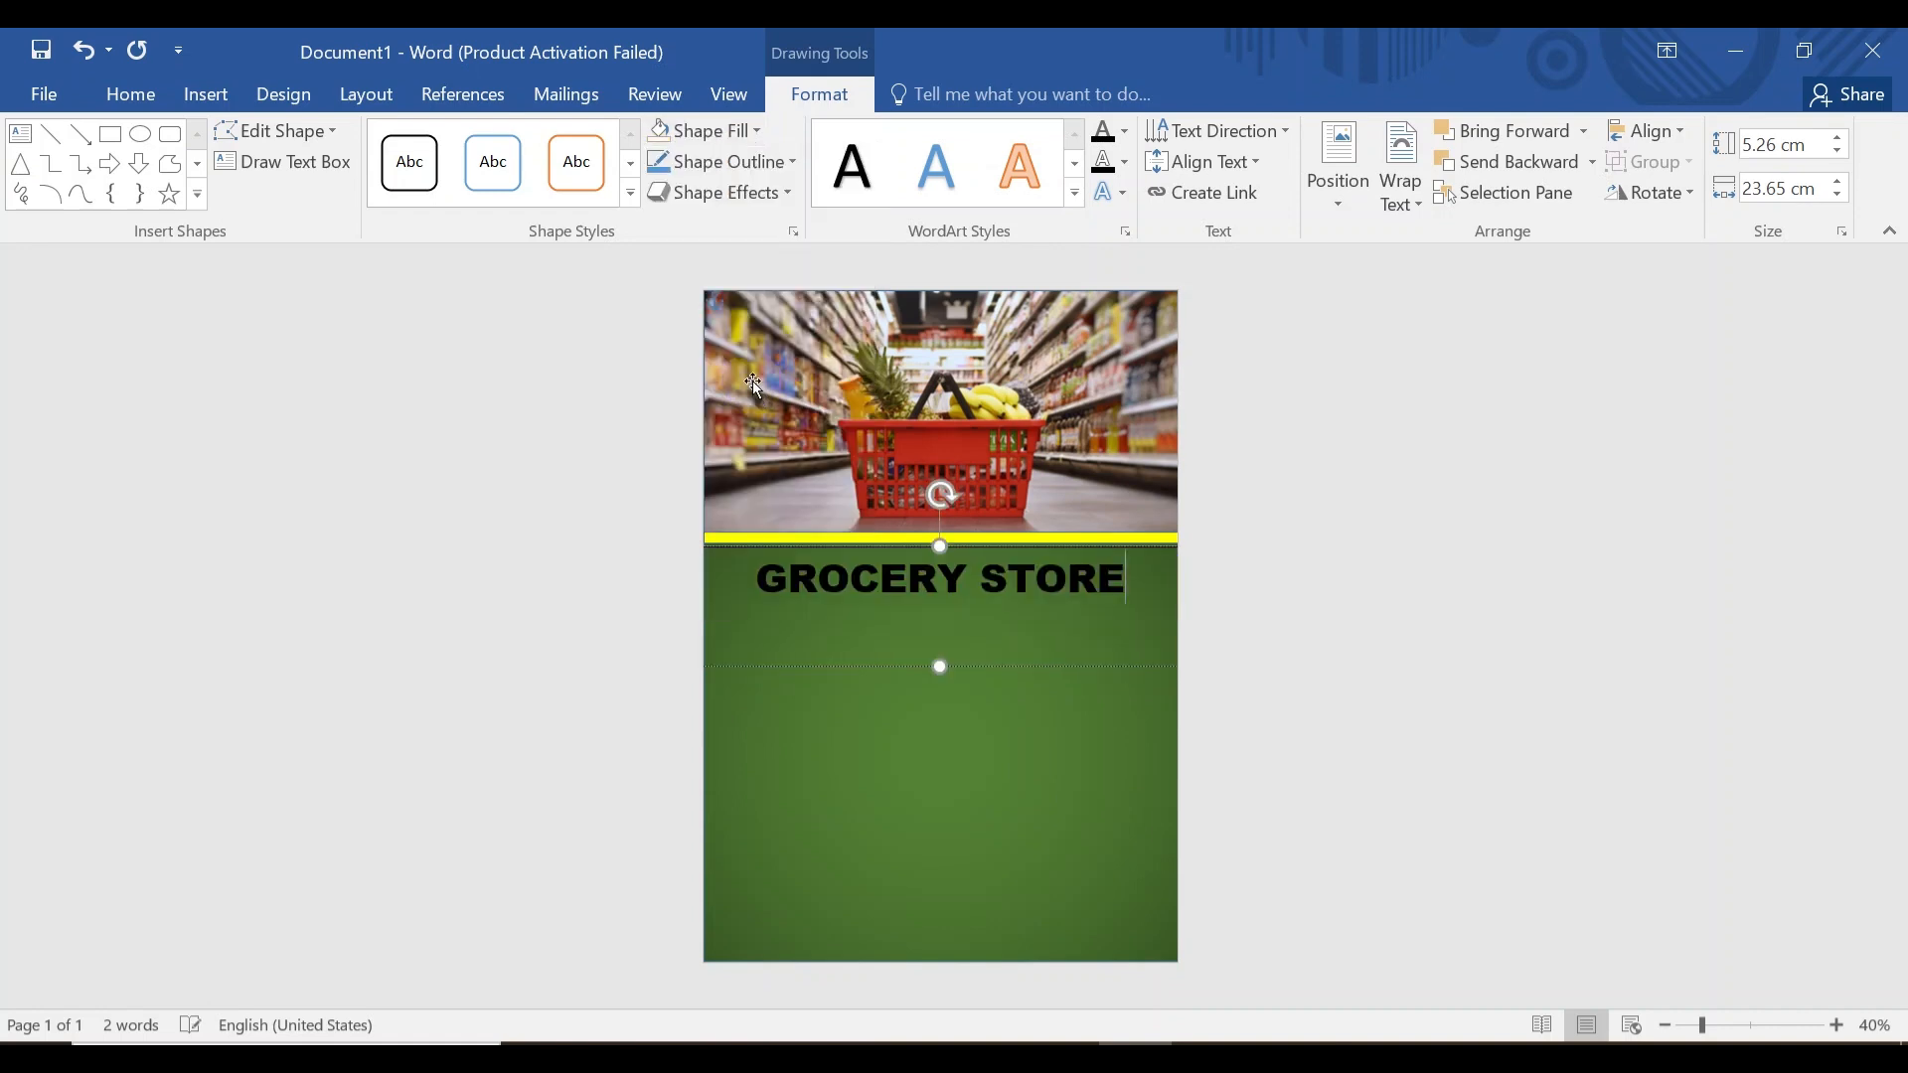
click(773, 164)
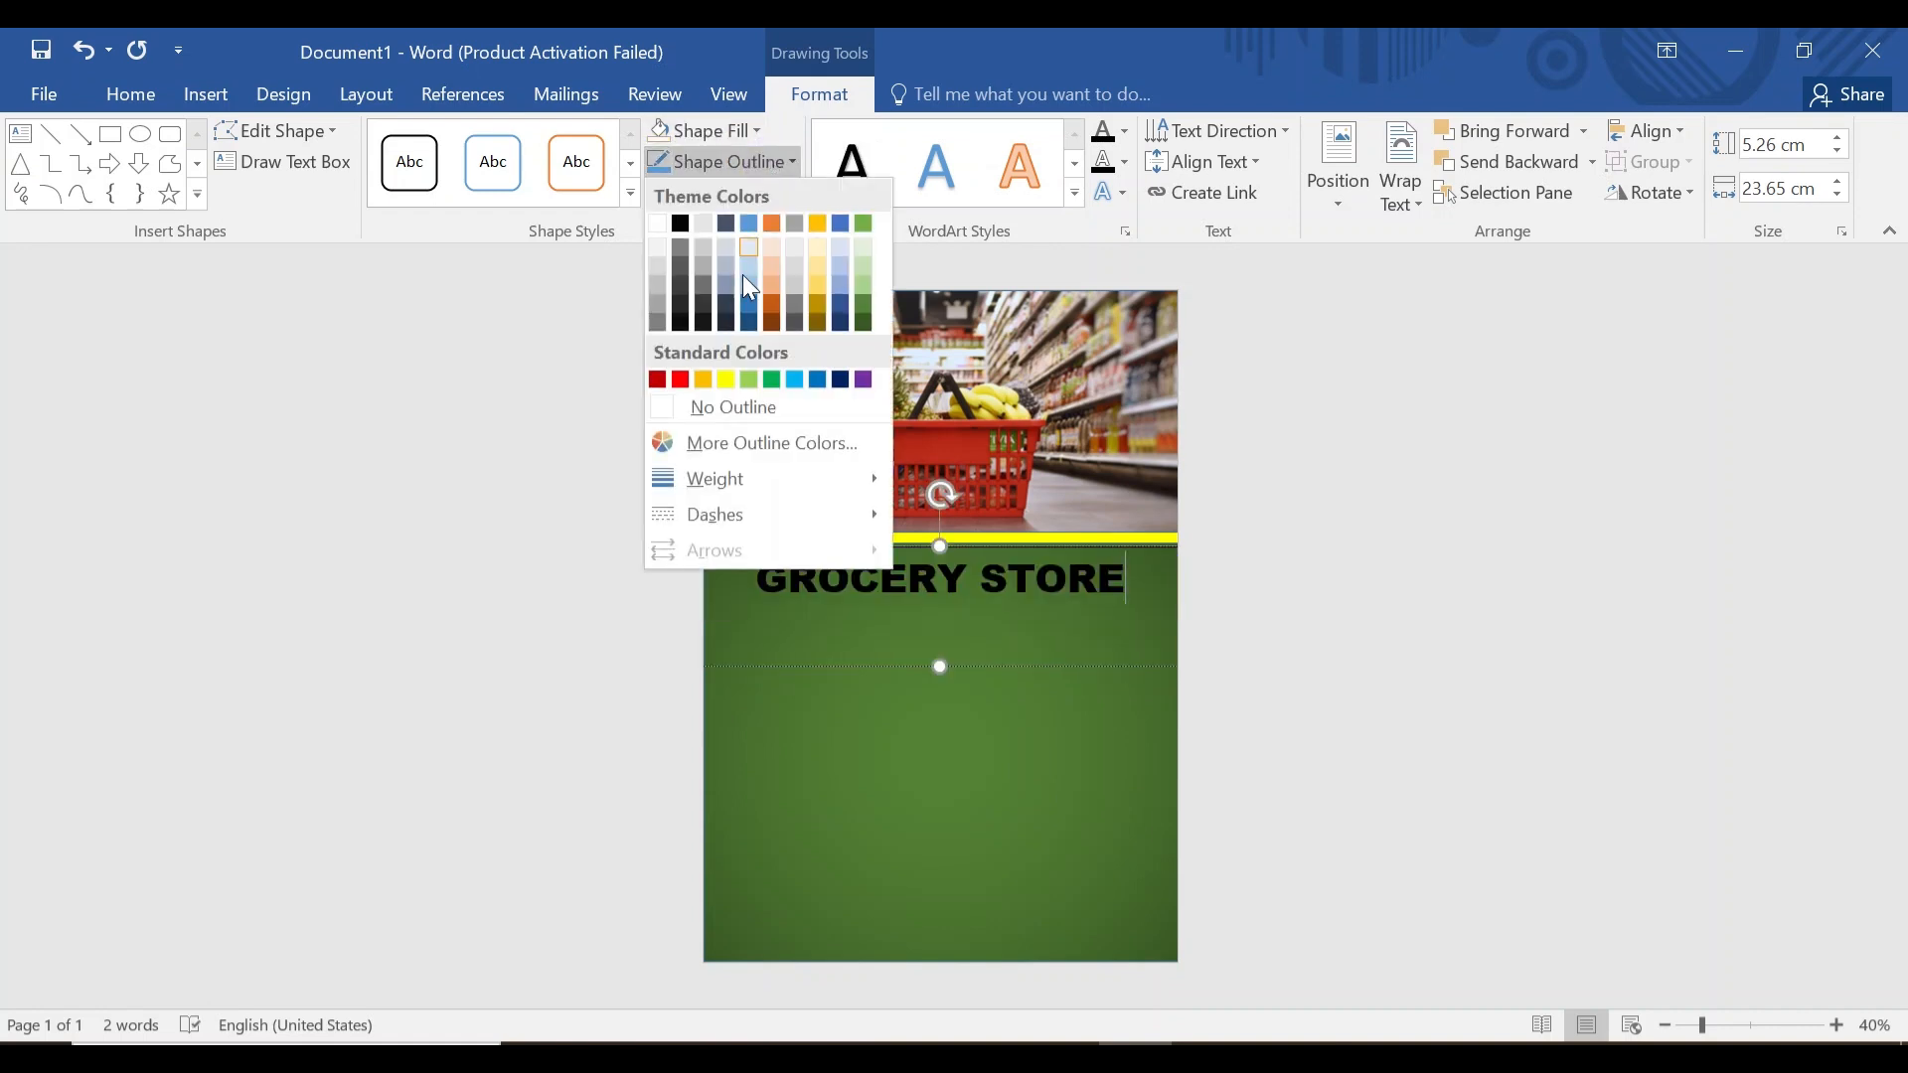
click(741, 413)
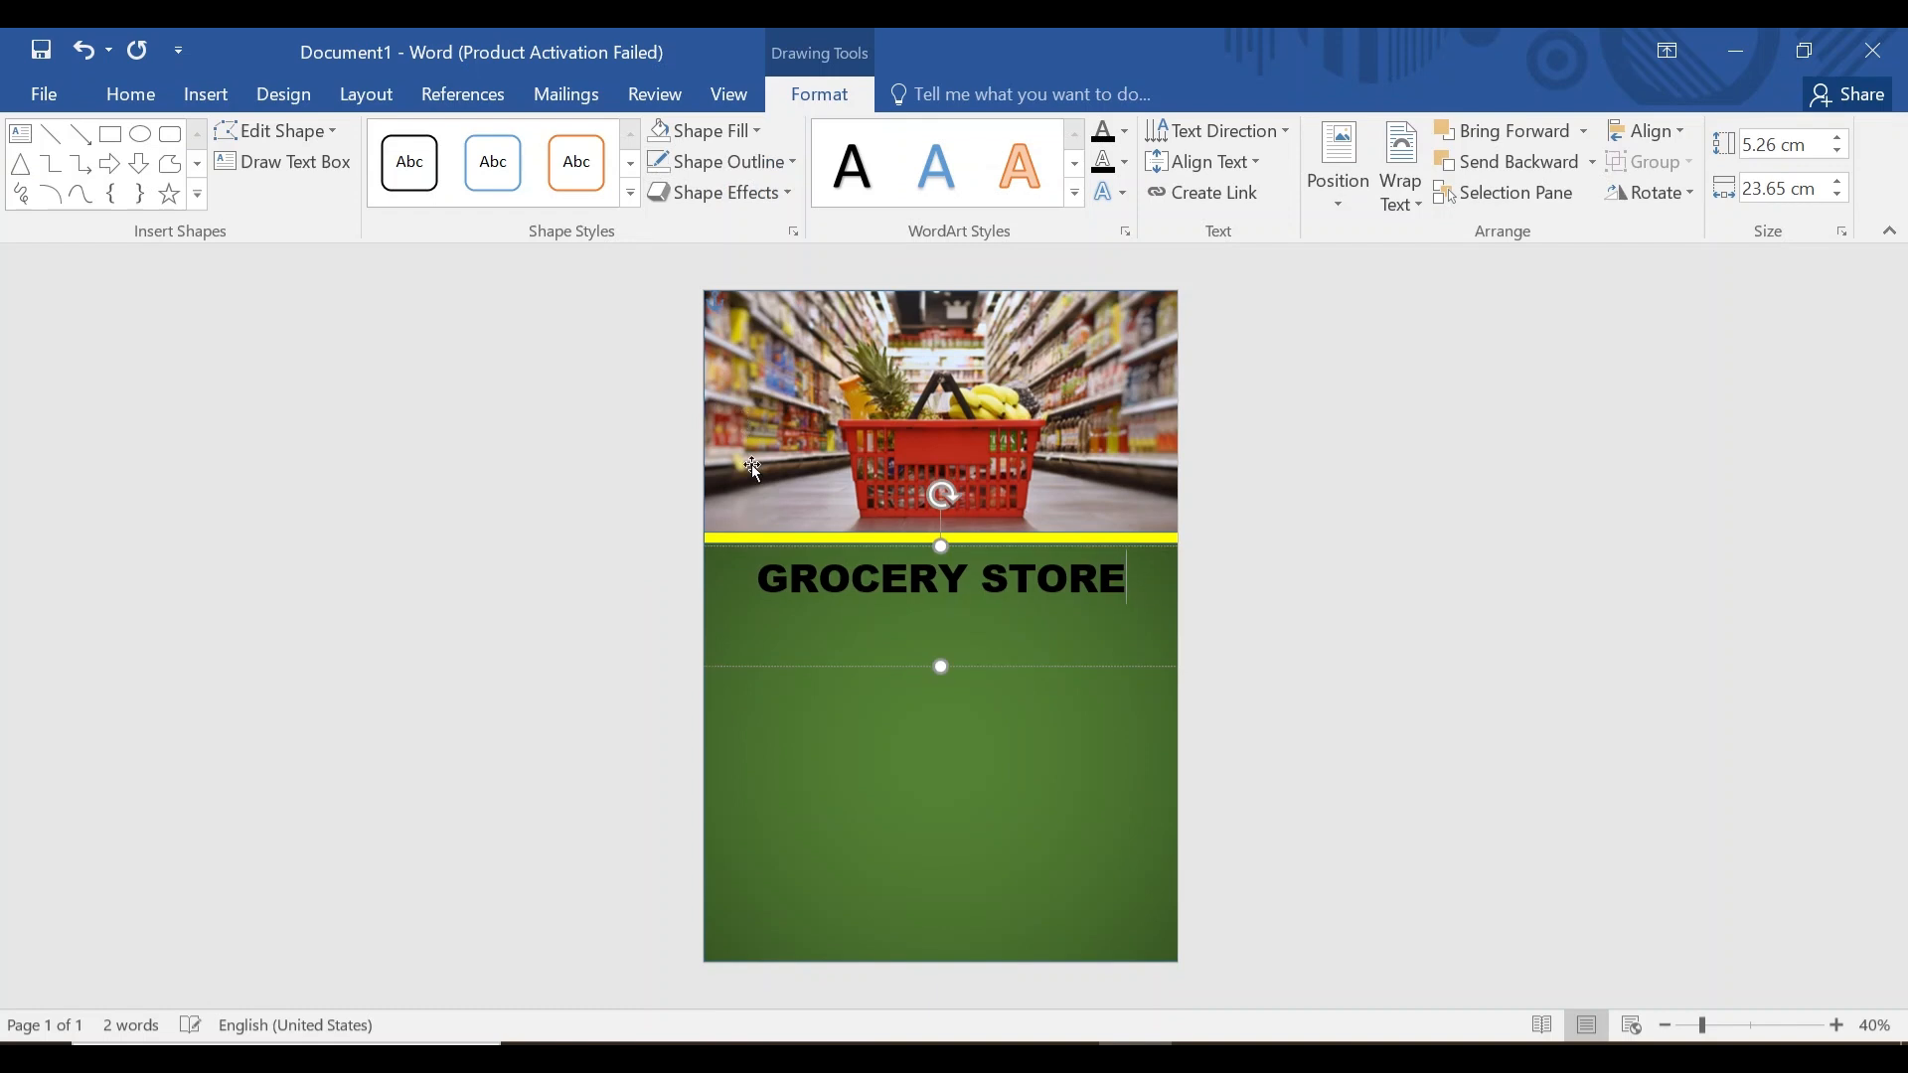
Make the GROCERY STORE text white.
drag(758, 568, 1102, 593)
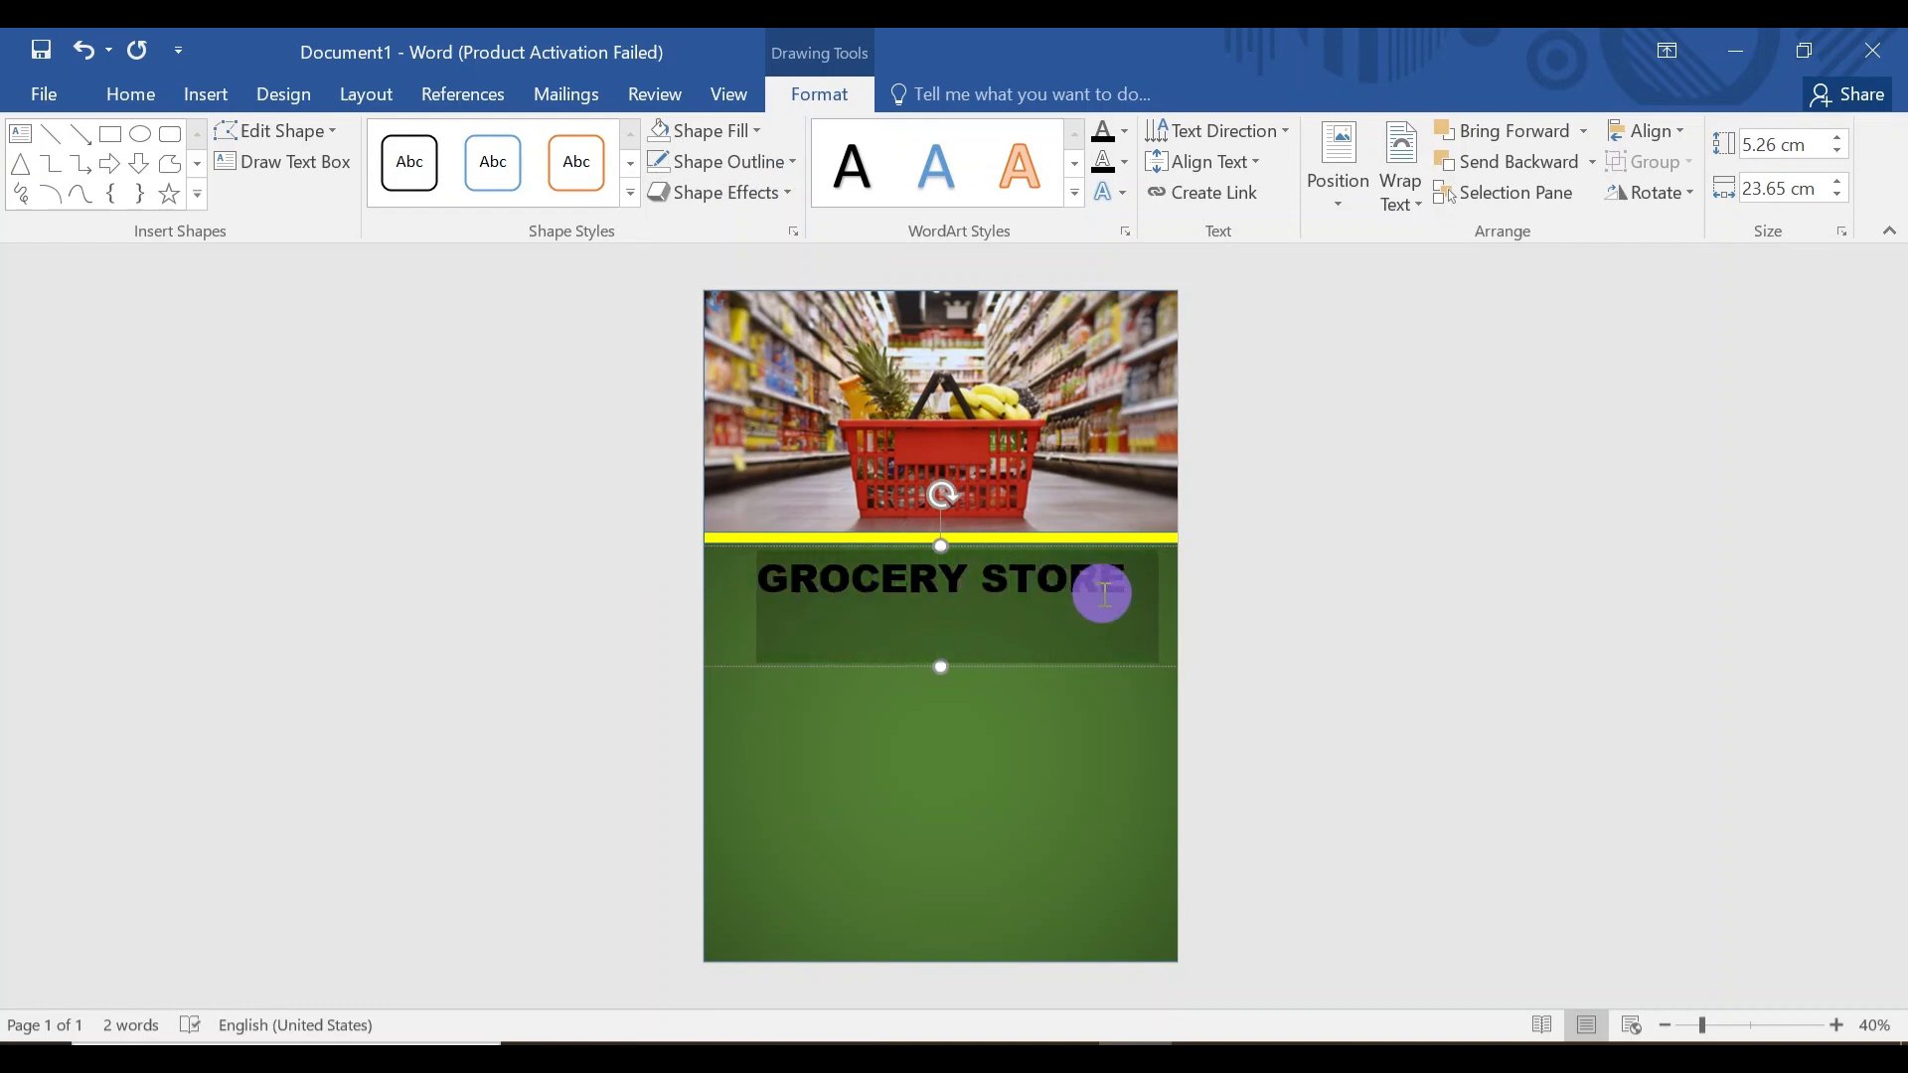
click(153, 99)
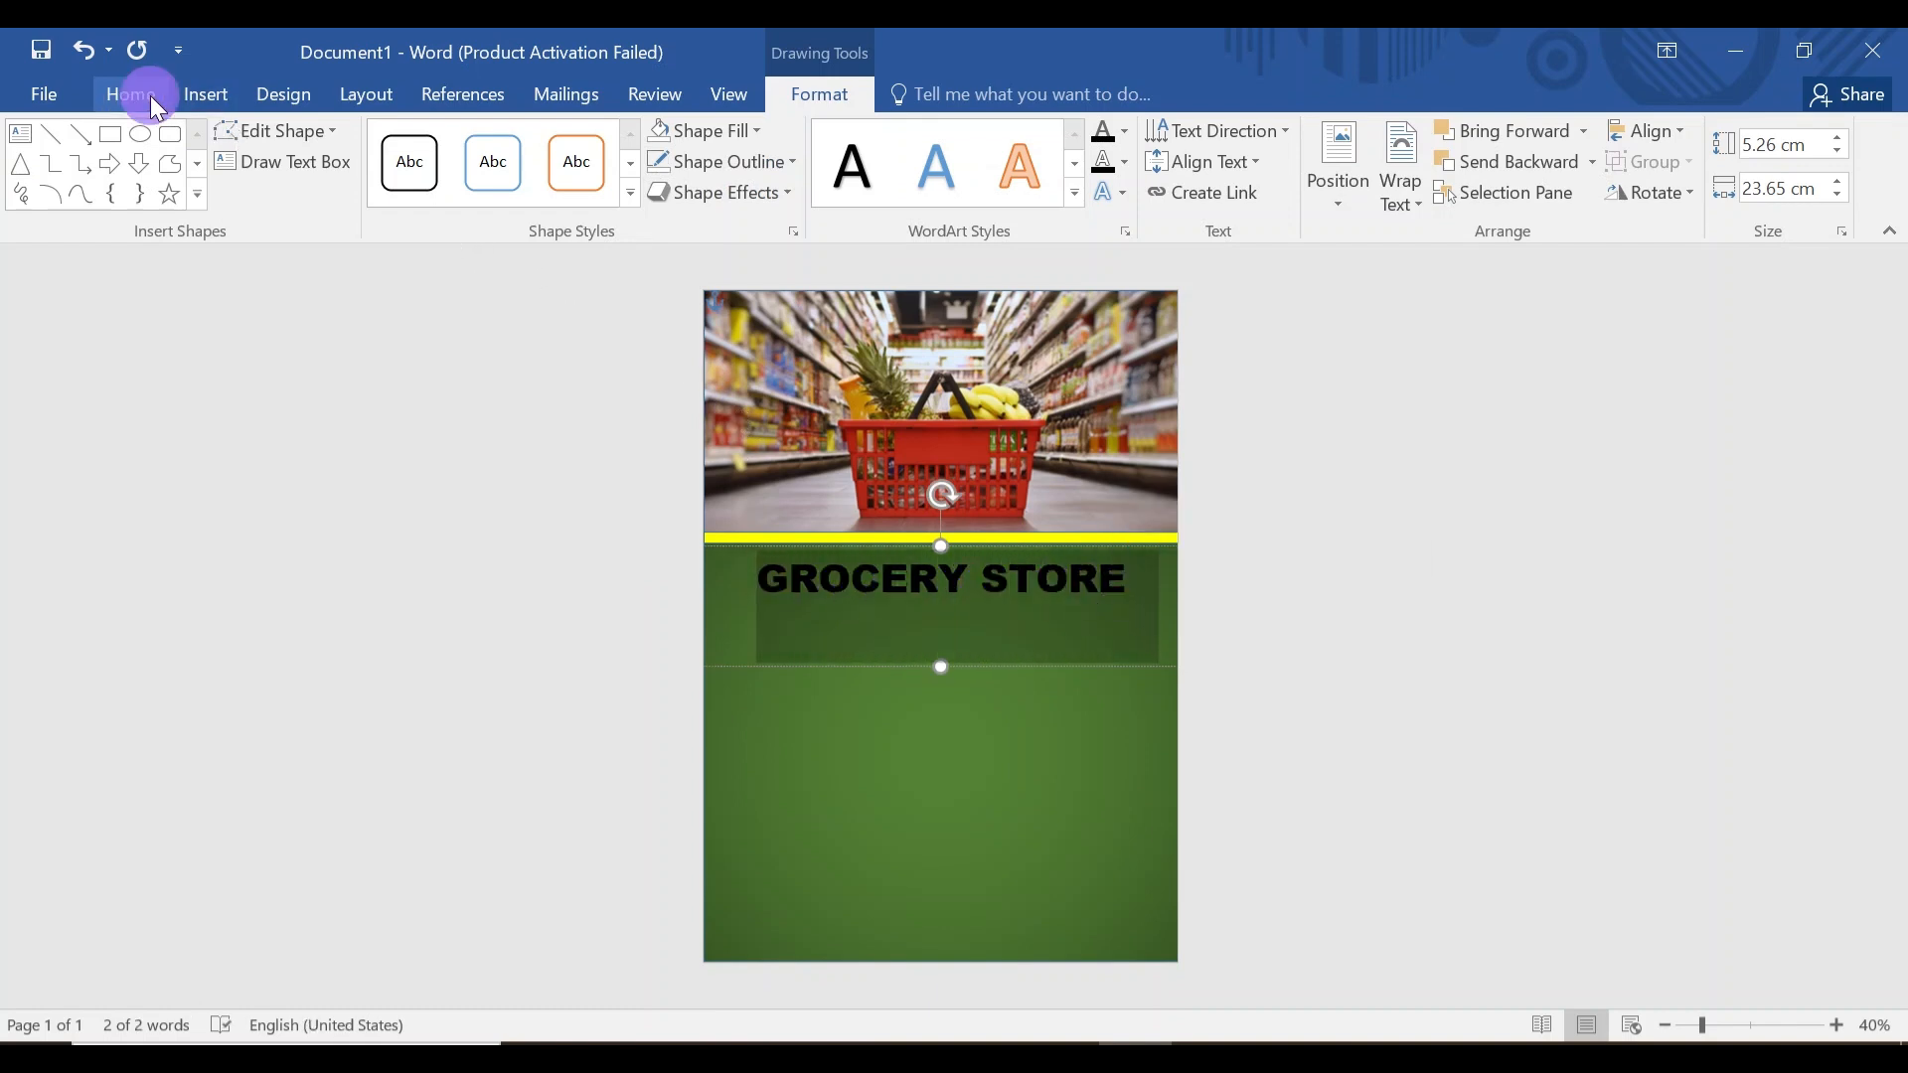
click(546, 188)
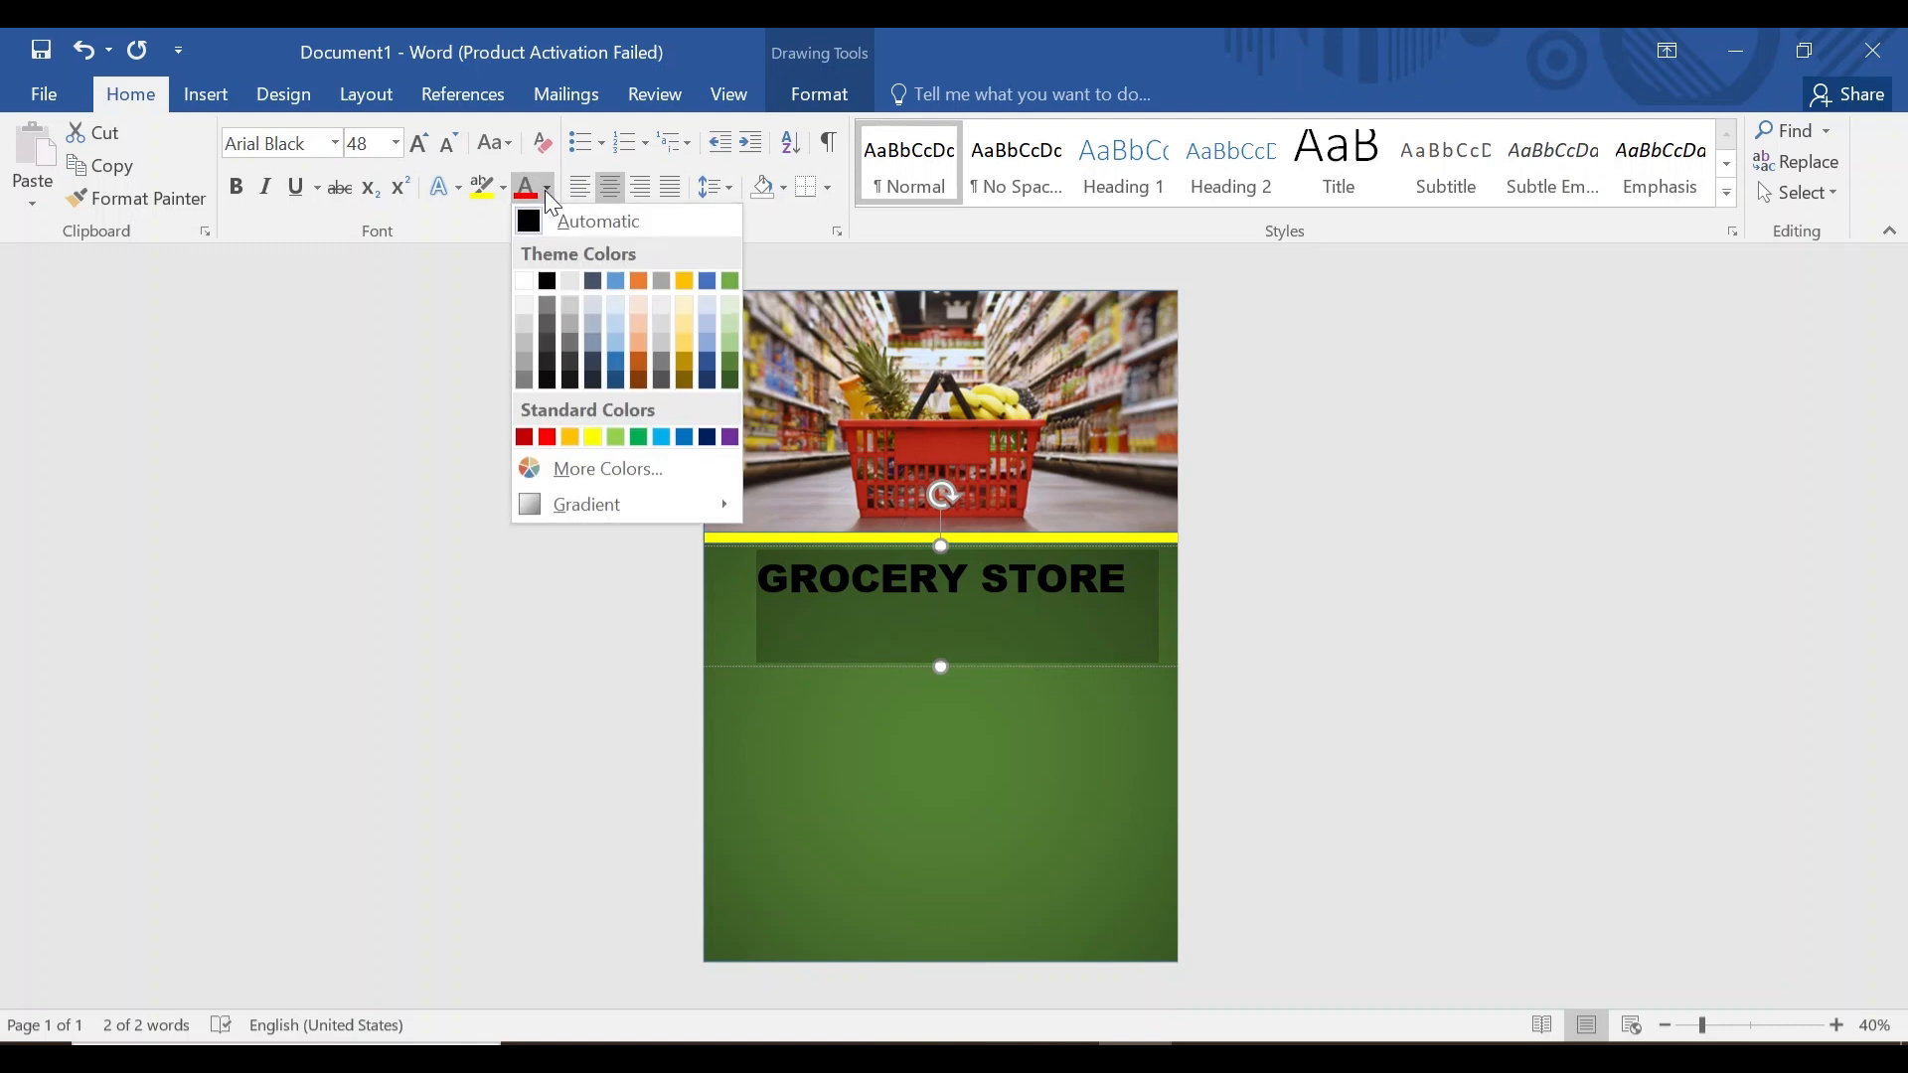
click(521, 282)
click(1086, 852)
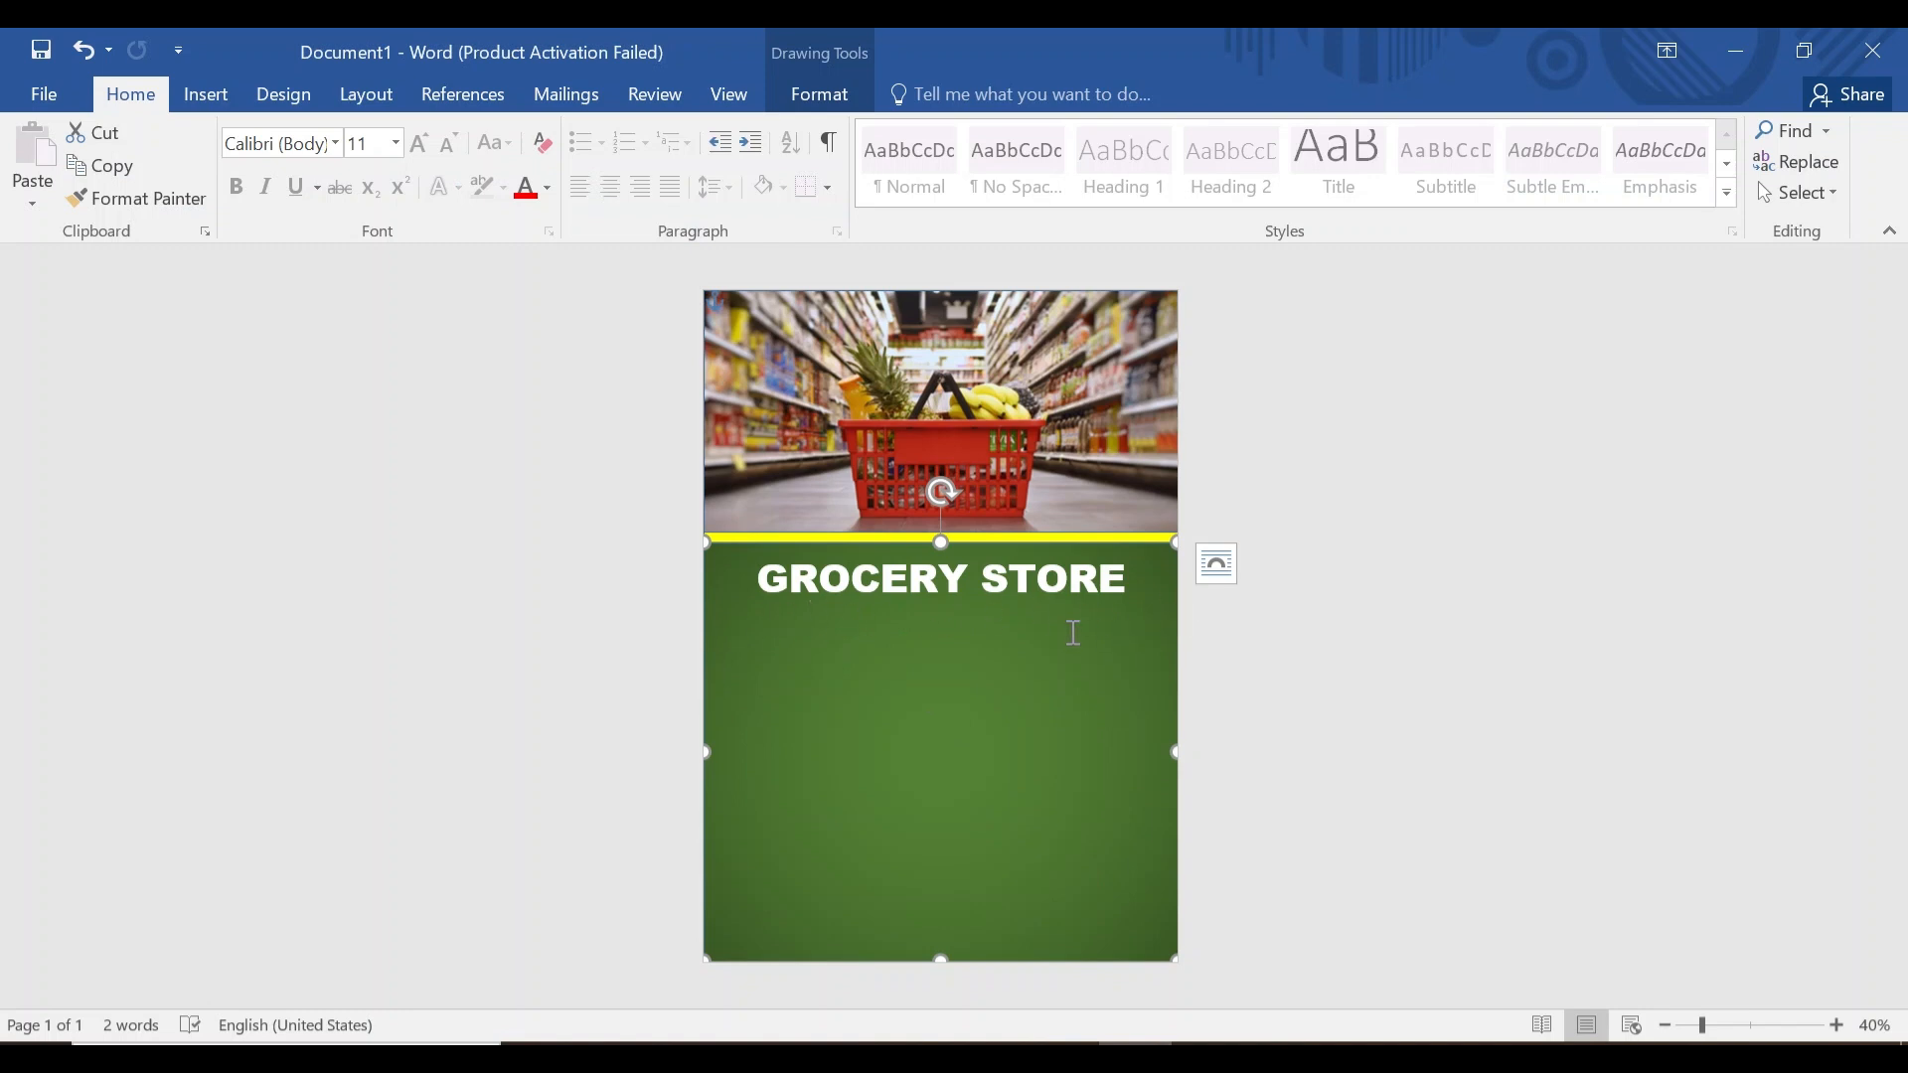
Add a text box below the title with centred 48-pt Arial Black 'HOME DELIVERY'.
click(206, 93)
click(1398, 179)
click(1381, 836)
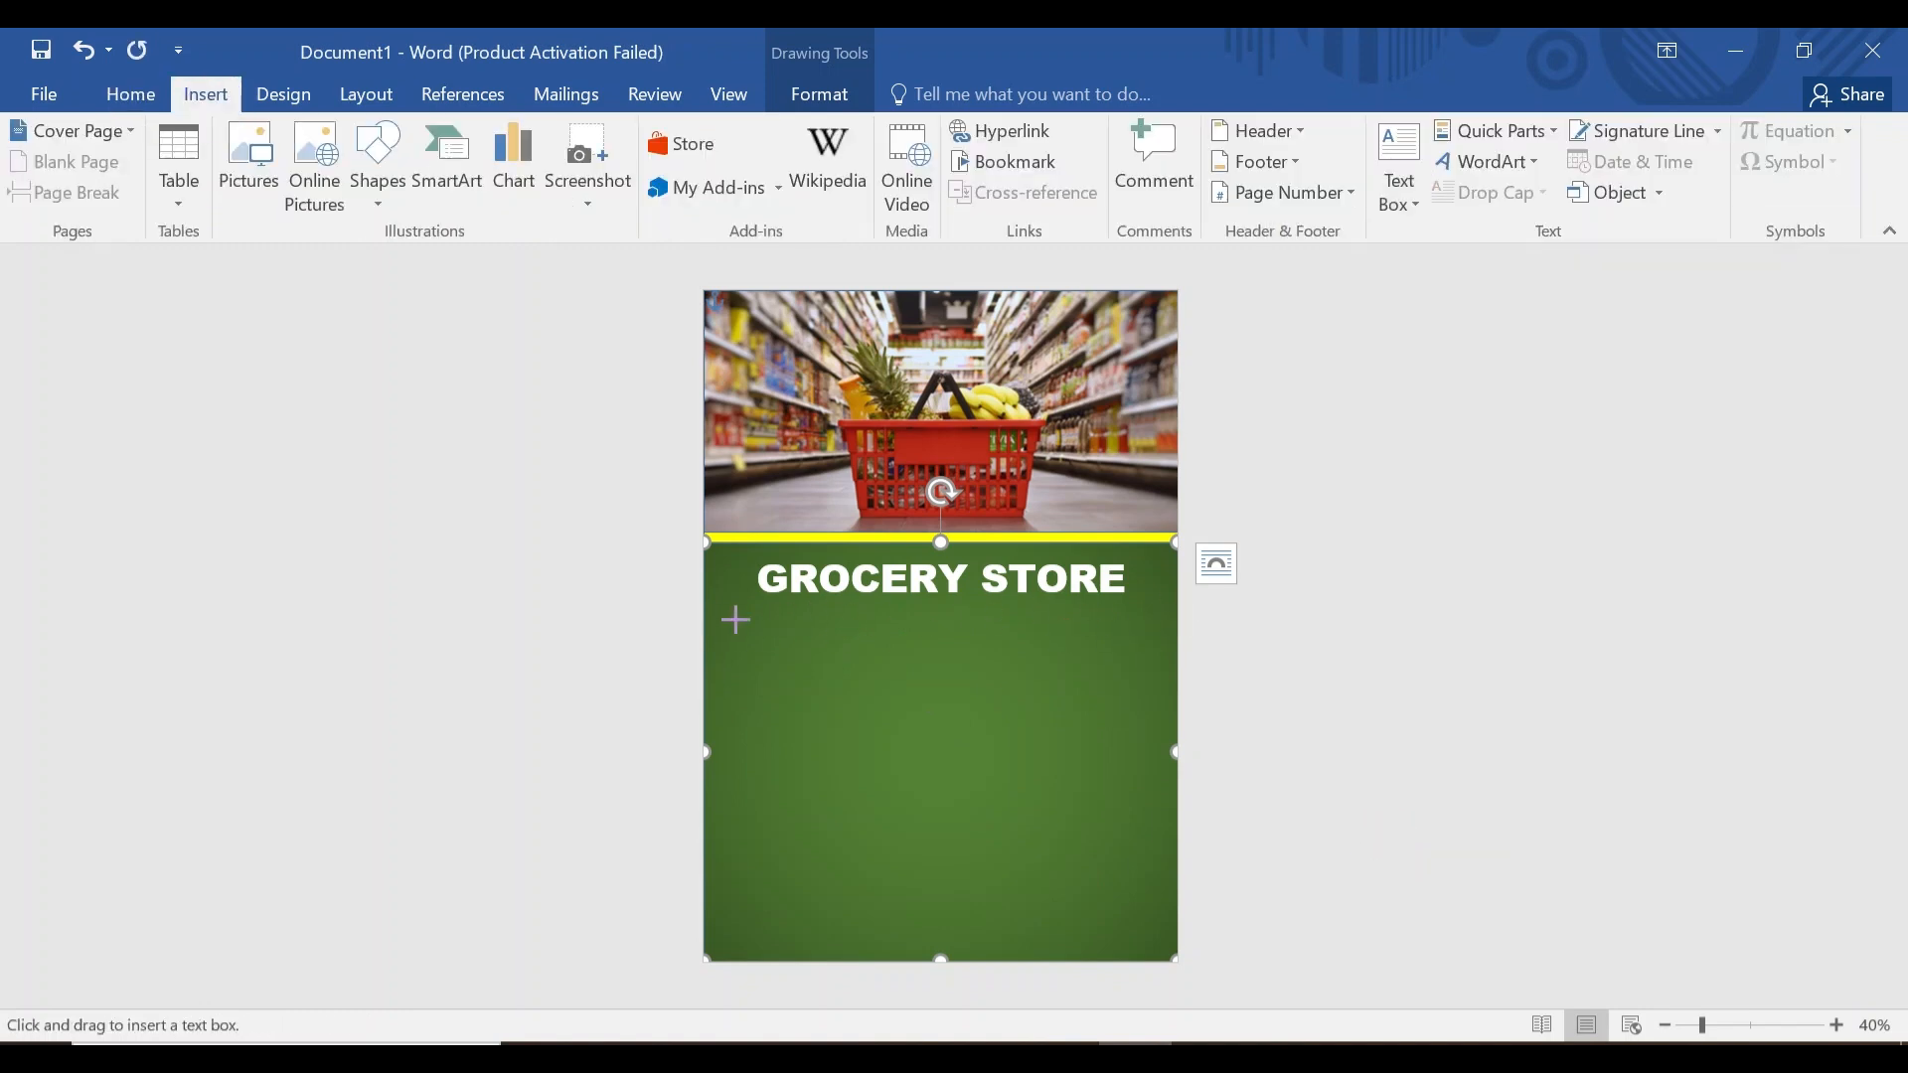
drag(737, 613, 1153, 693)
click(130, 94)
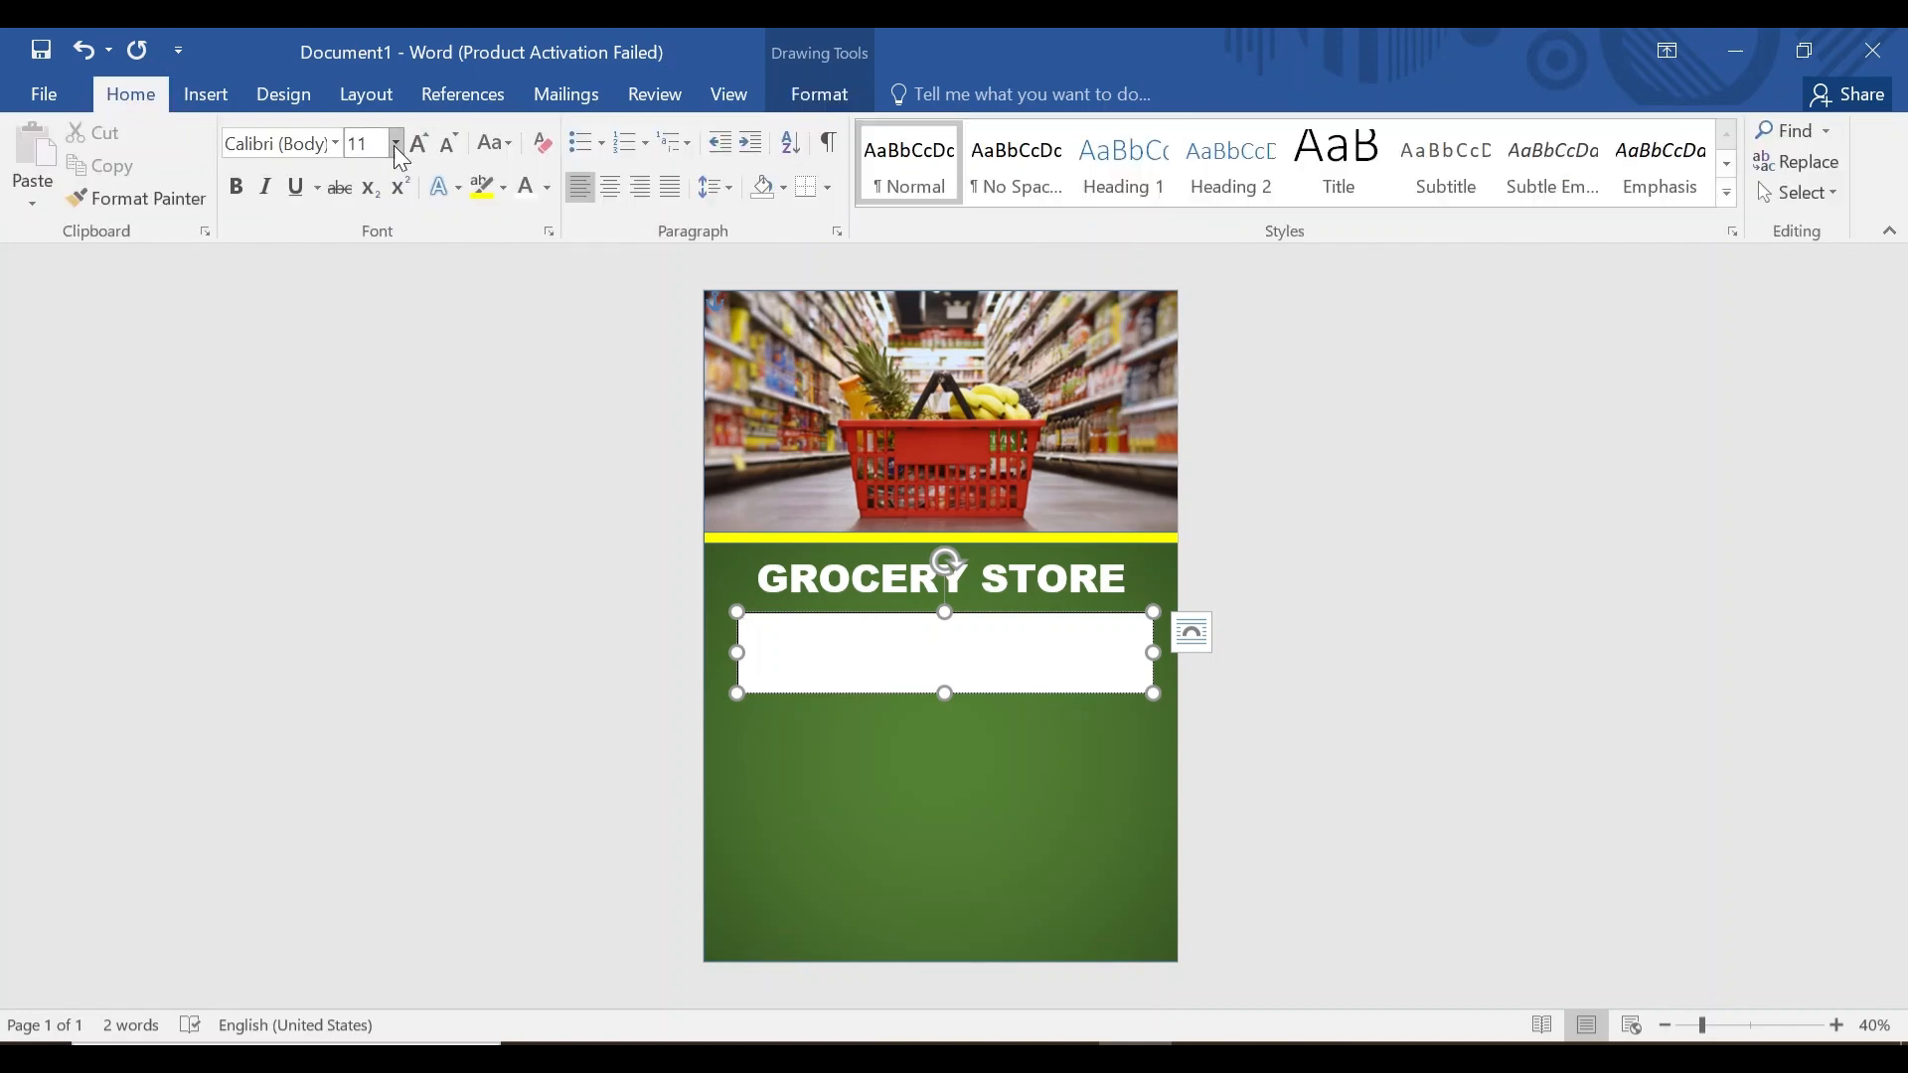
click(396, 144)
click(368, 591)
click(334, 144)
text(HOME DELIVERY)
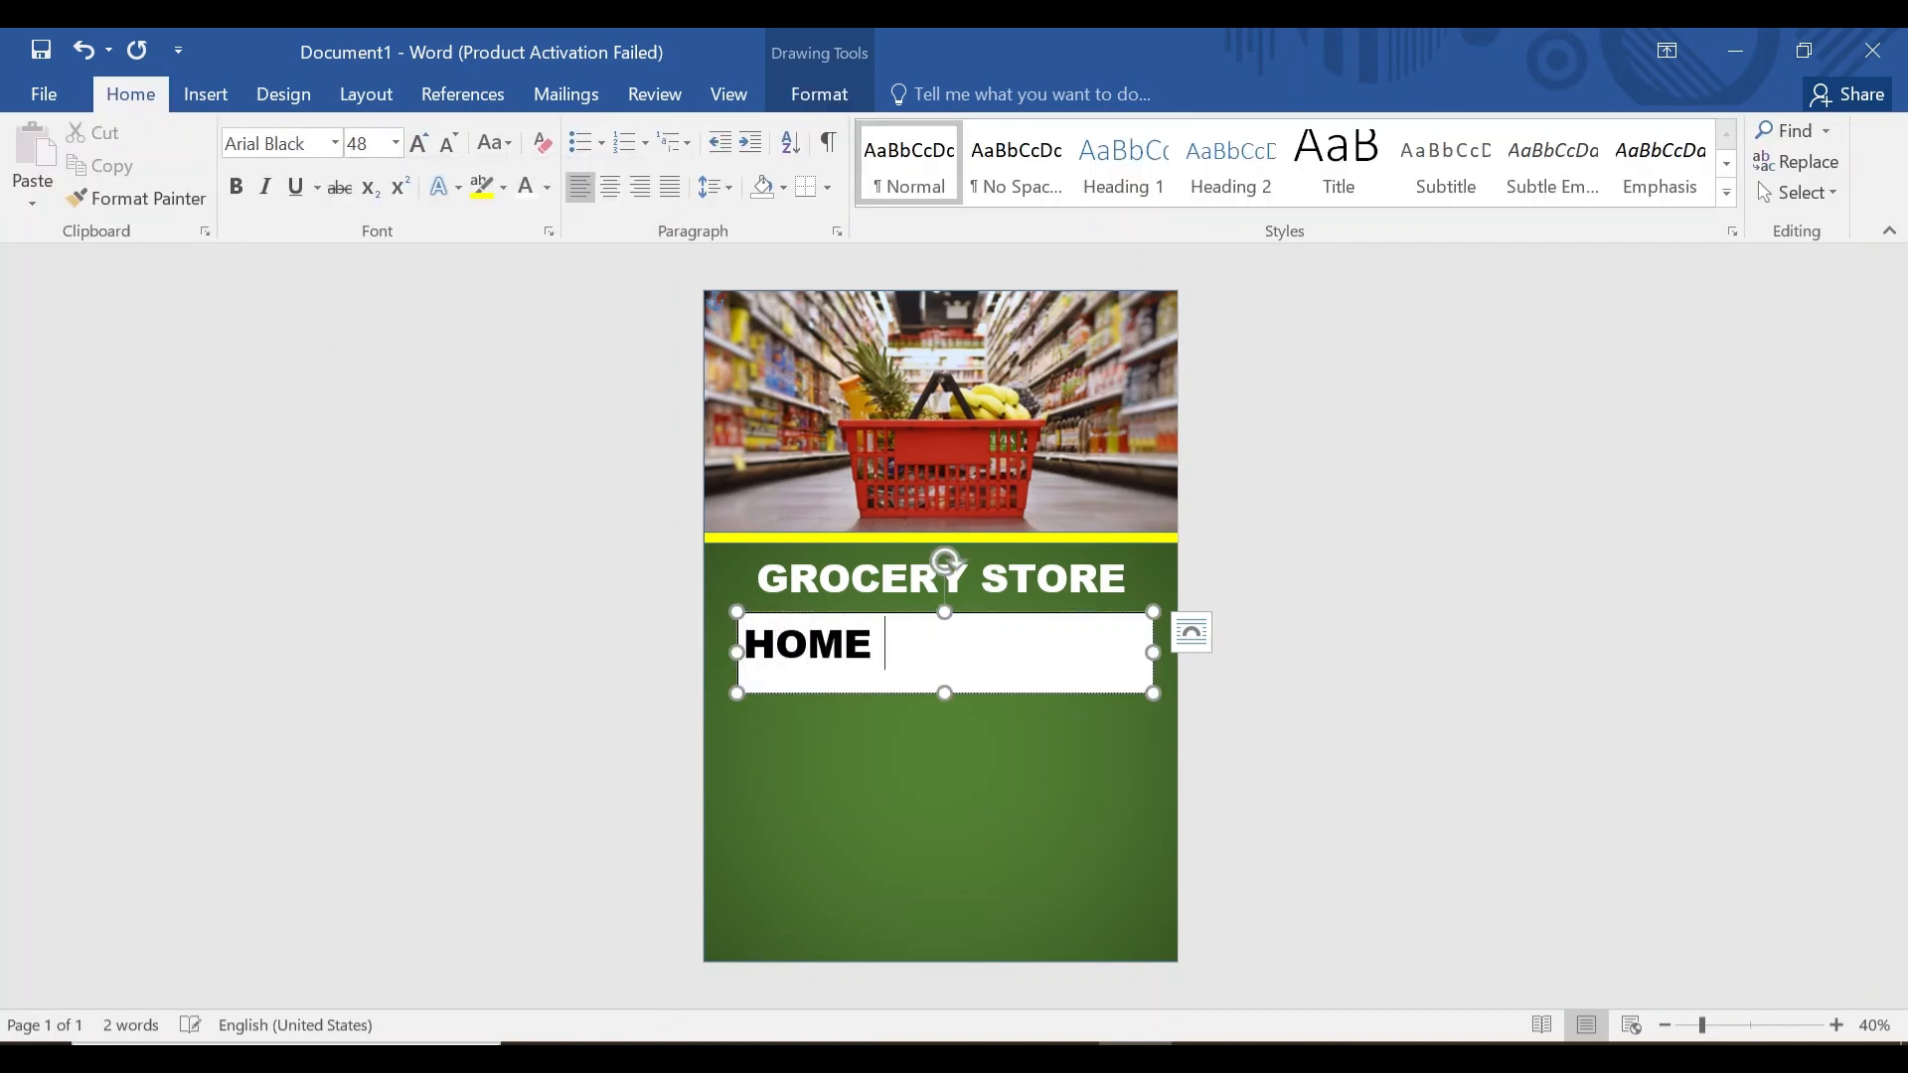
click(610, 187)
Remove the HOME DELIVERY box's fill and outline.
click(819, 93)
click(701, 130)
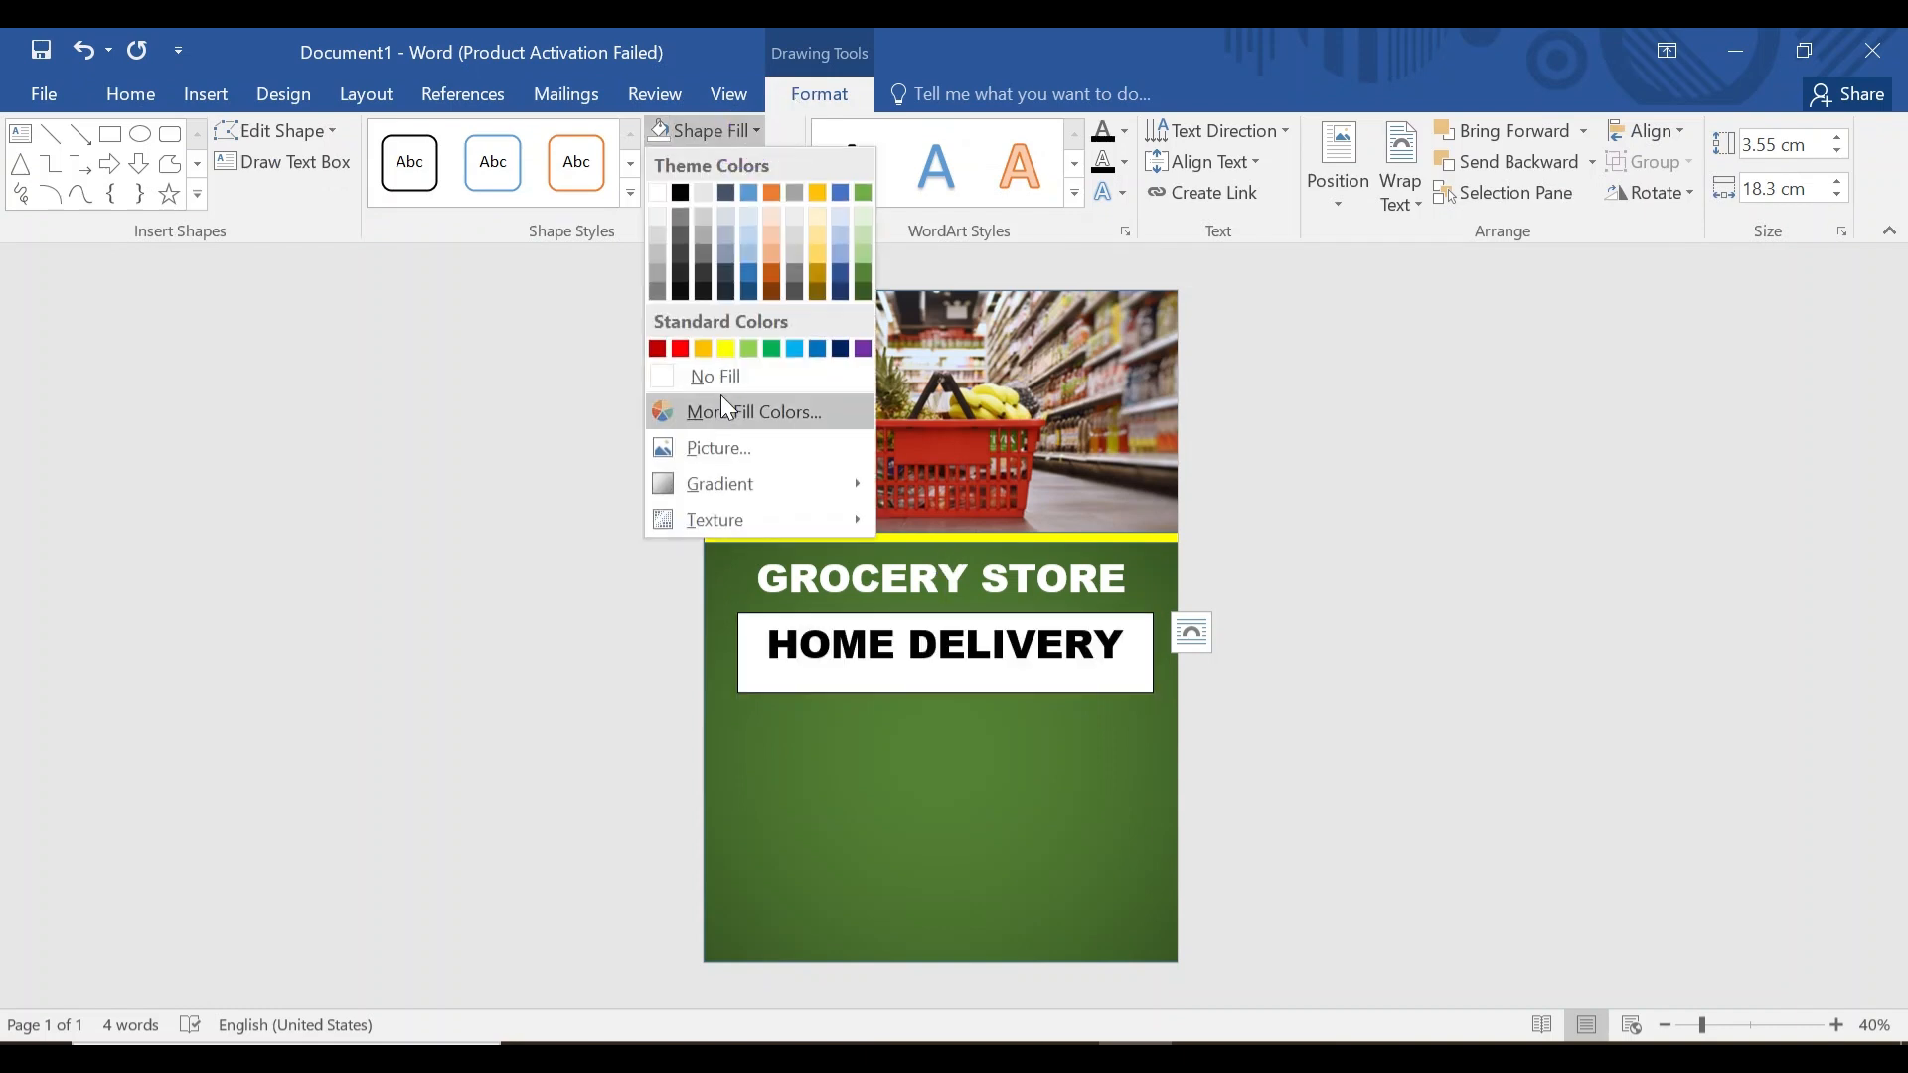
click(716, 379)
click(720, 161)
click(732, 407)
Colour HOME DELIVERY yellow and move it up beneath GROCERY STORE.
drag(768, 644, 1125, 646)
click(131, 94)
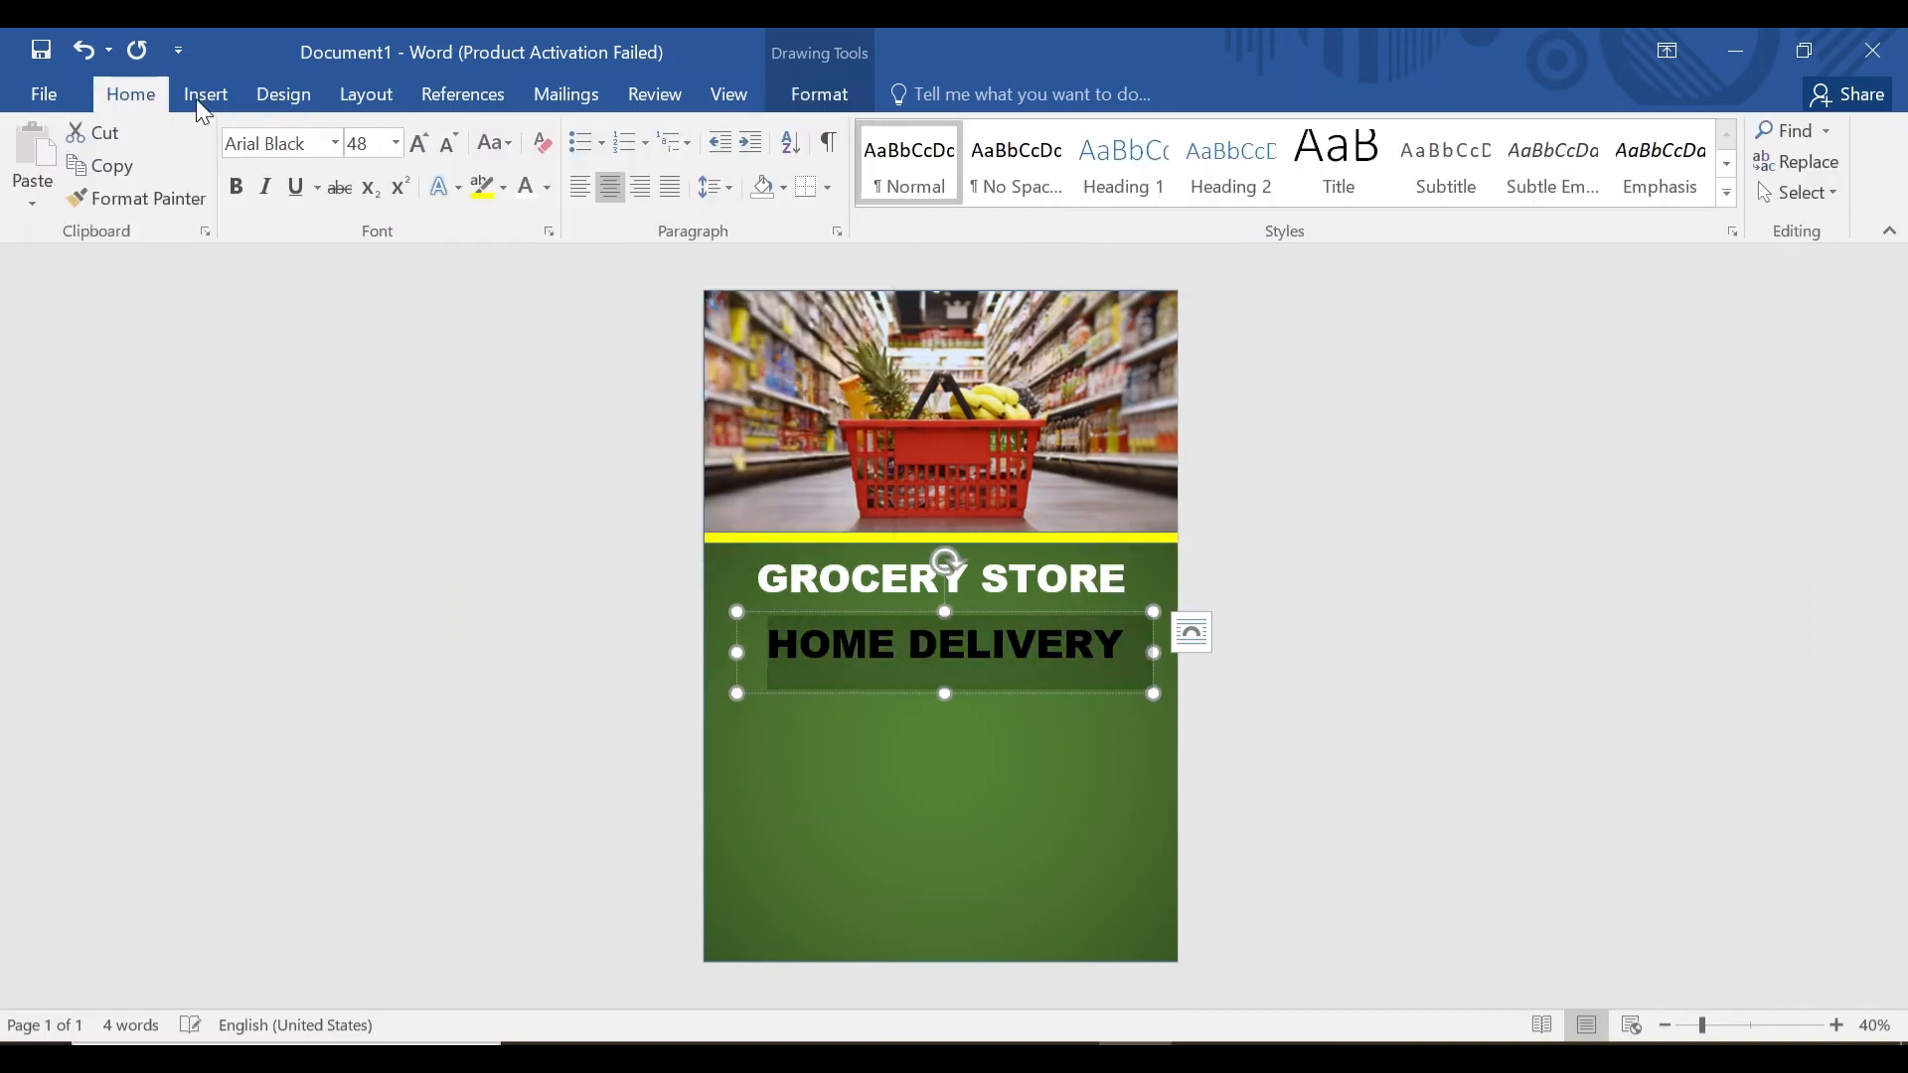
click(546, 187)
click(598, 433)
drag(898, 613, 890, 589)
click(1088, 665)
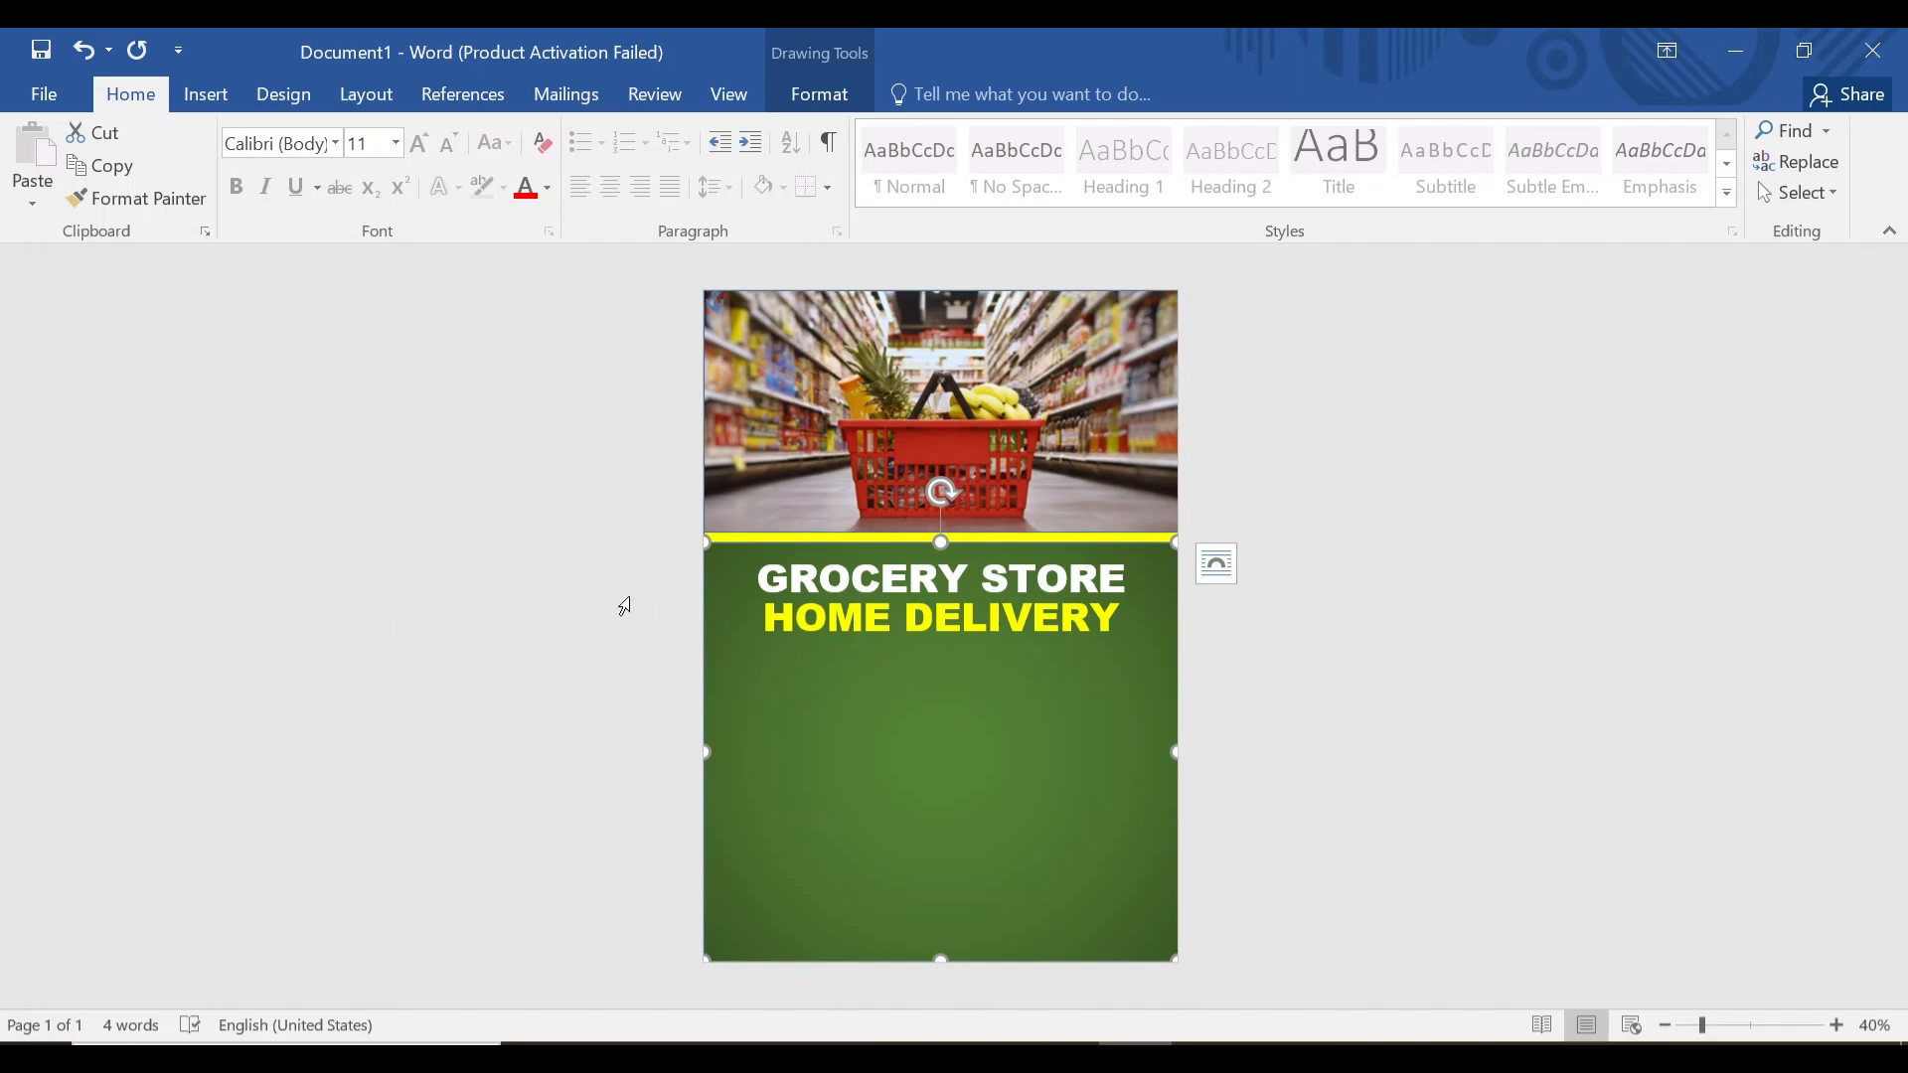
Add a 20-pt text box below HOME DELIVERY with the 'Thinking of grocery deliveries?' blurb.
click(199, 97)
click(1400, 159)
drag(721, 662, 1160, 725)
click(147, 100)
click(337, 143)
click(398, 146)
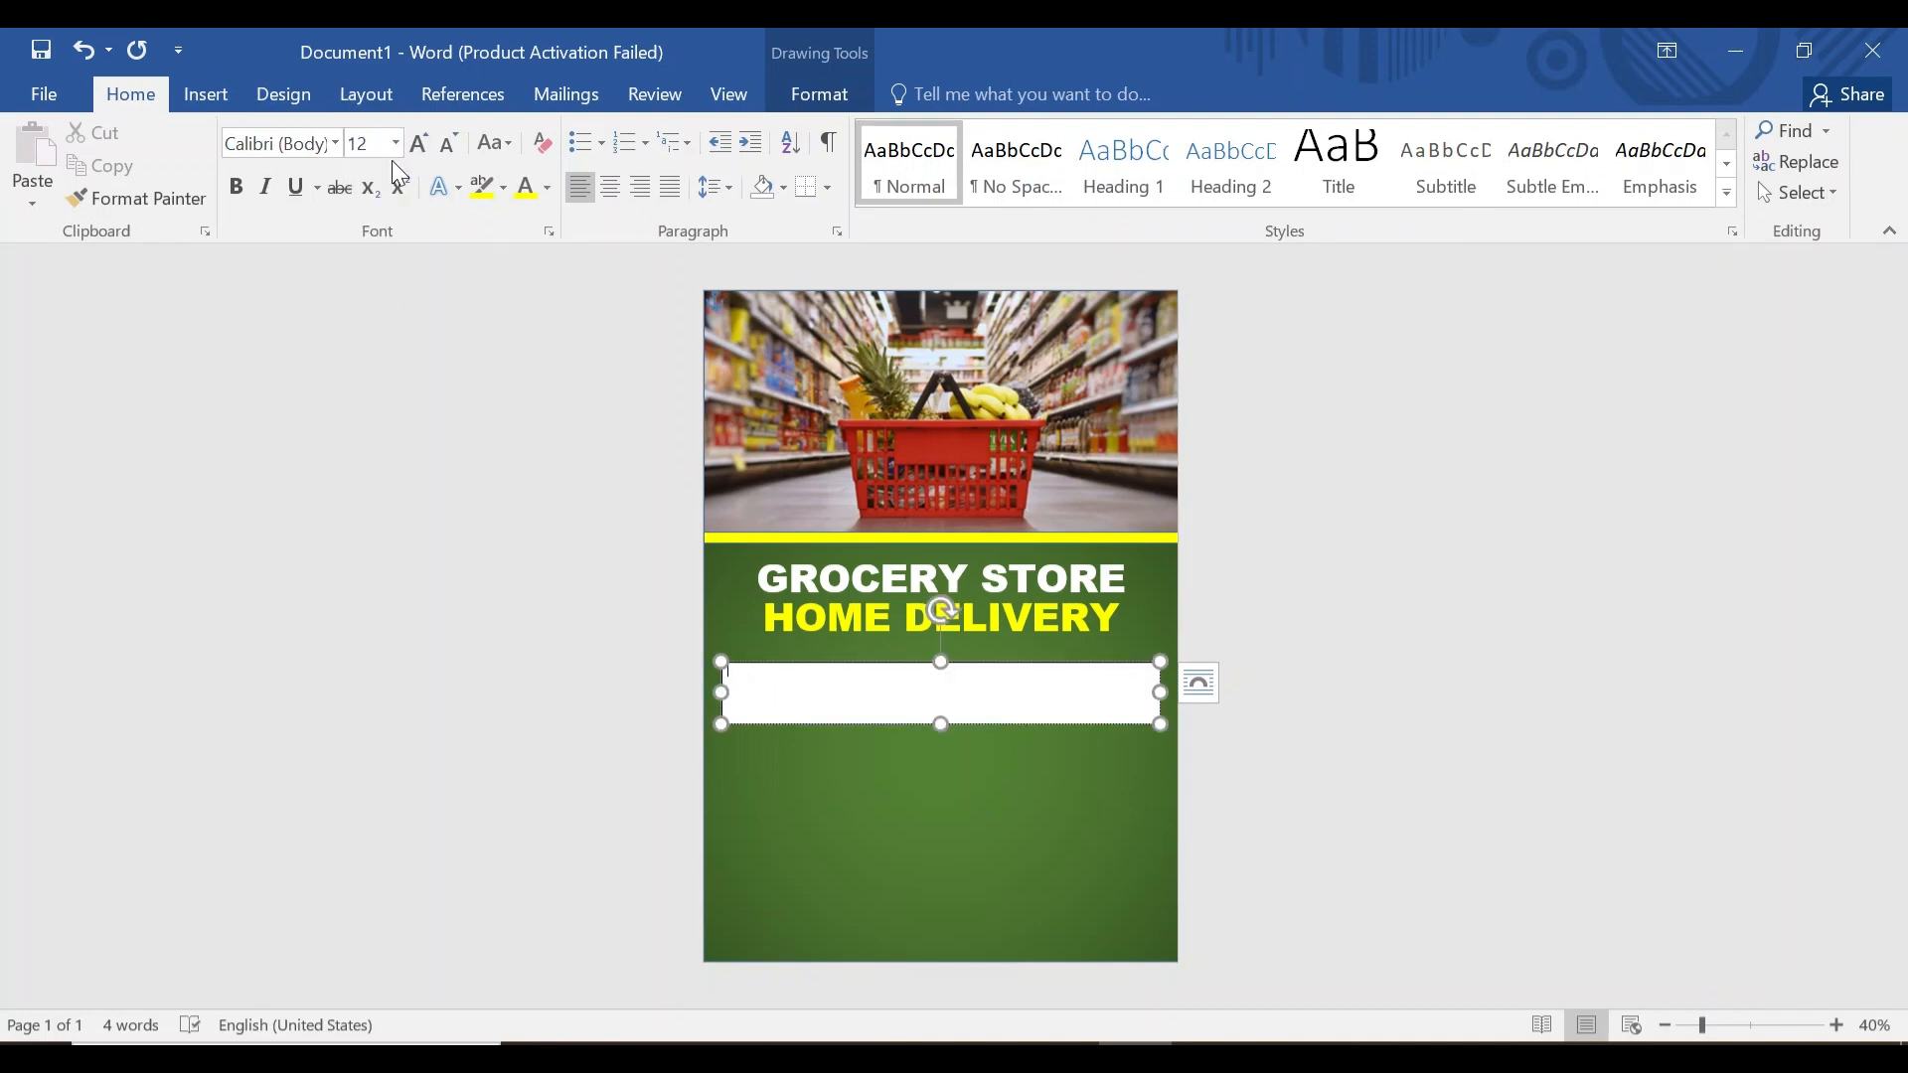
text(20)
key(Return)
text(Thinking of grocery deliveries)
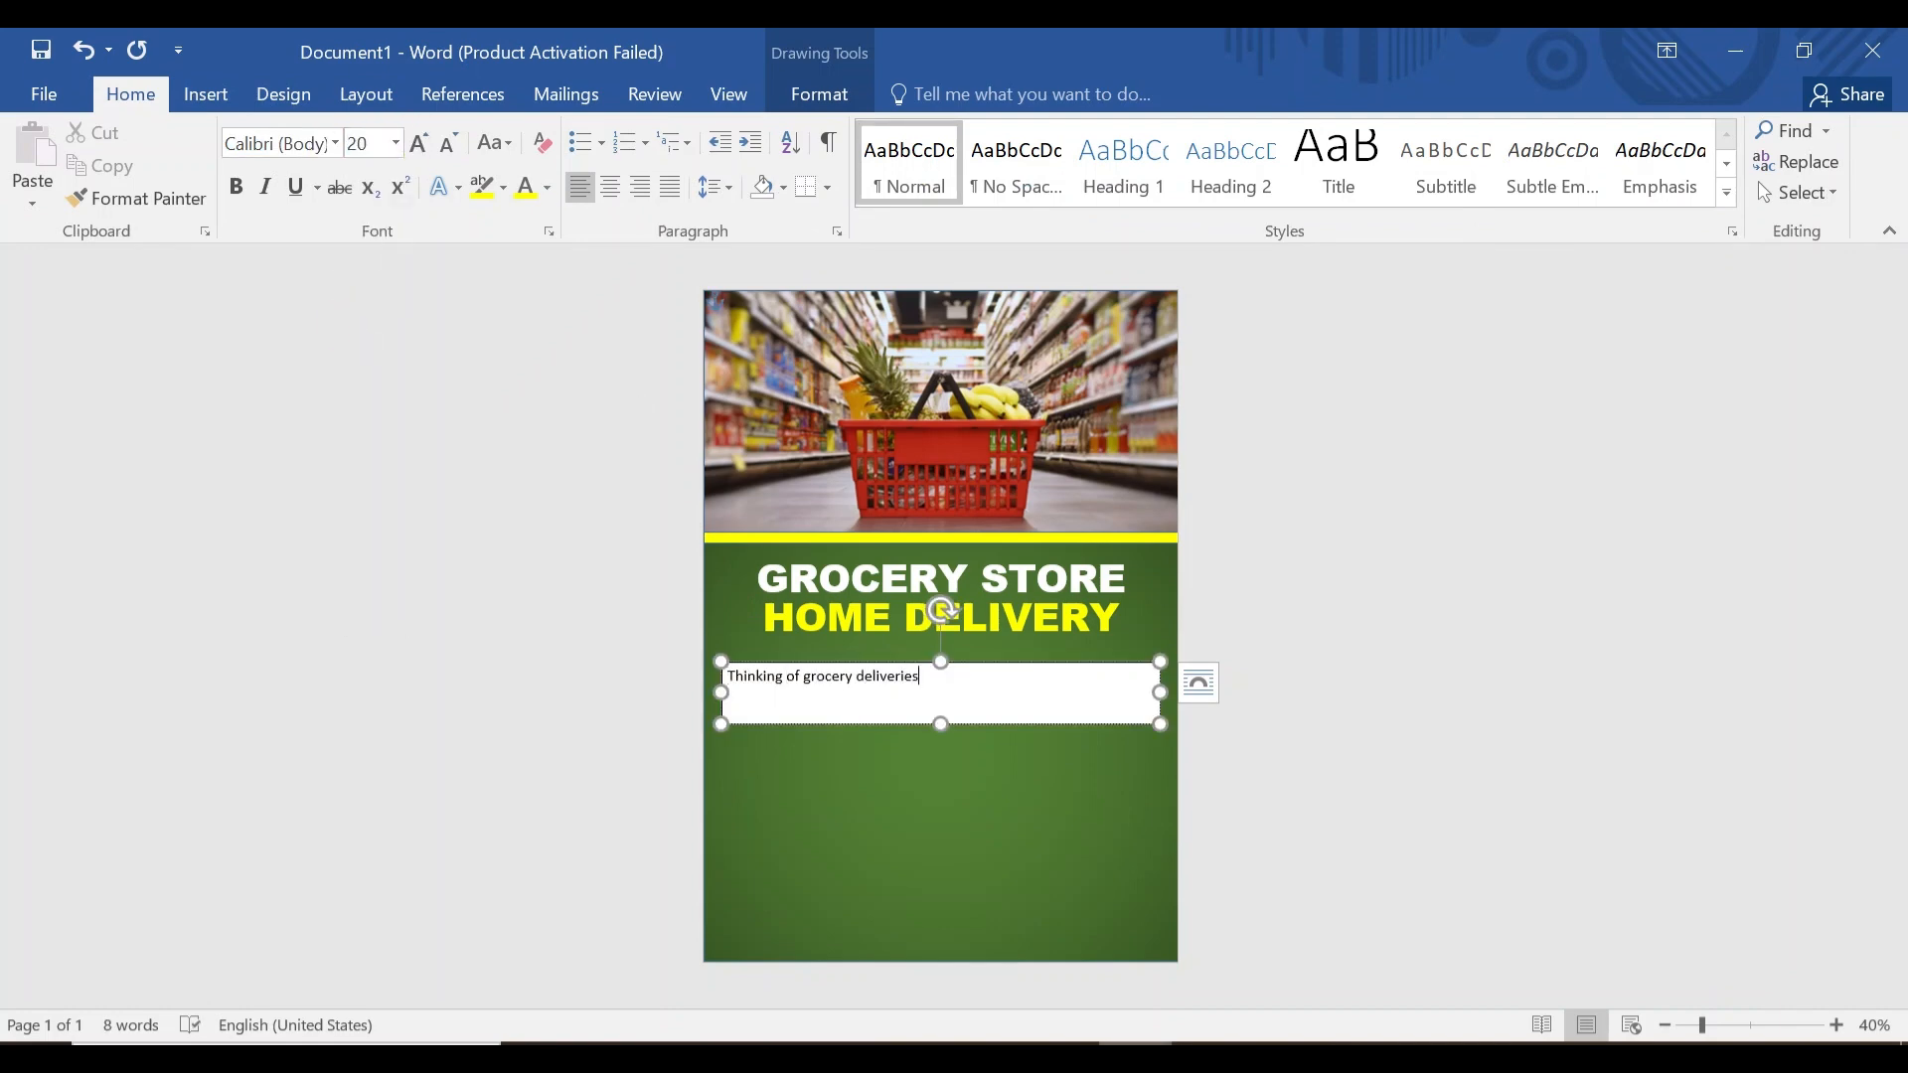
text(? Shop at Billborg & Co. online store and get groceries delivered to your doorstep)
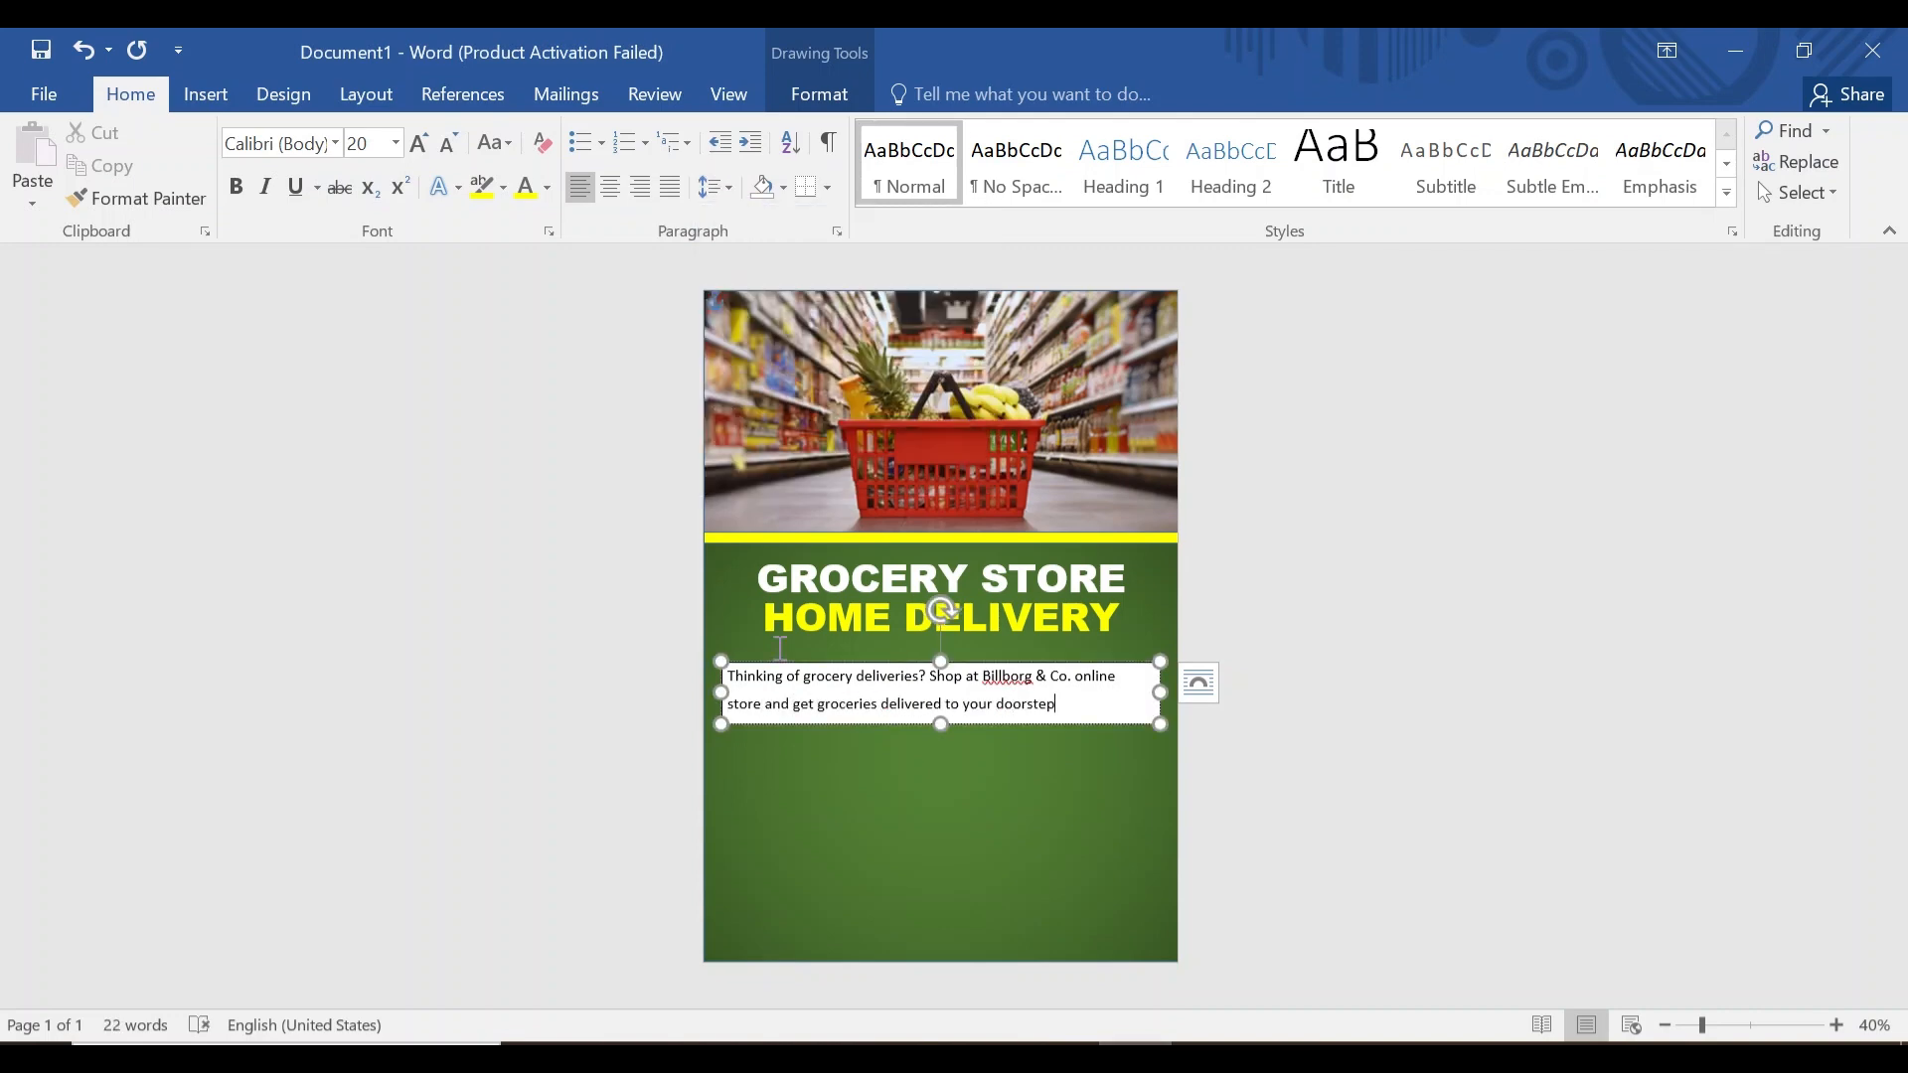
Centre the blurb and remove its box fill.
key(ctrl+a)
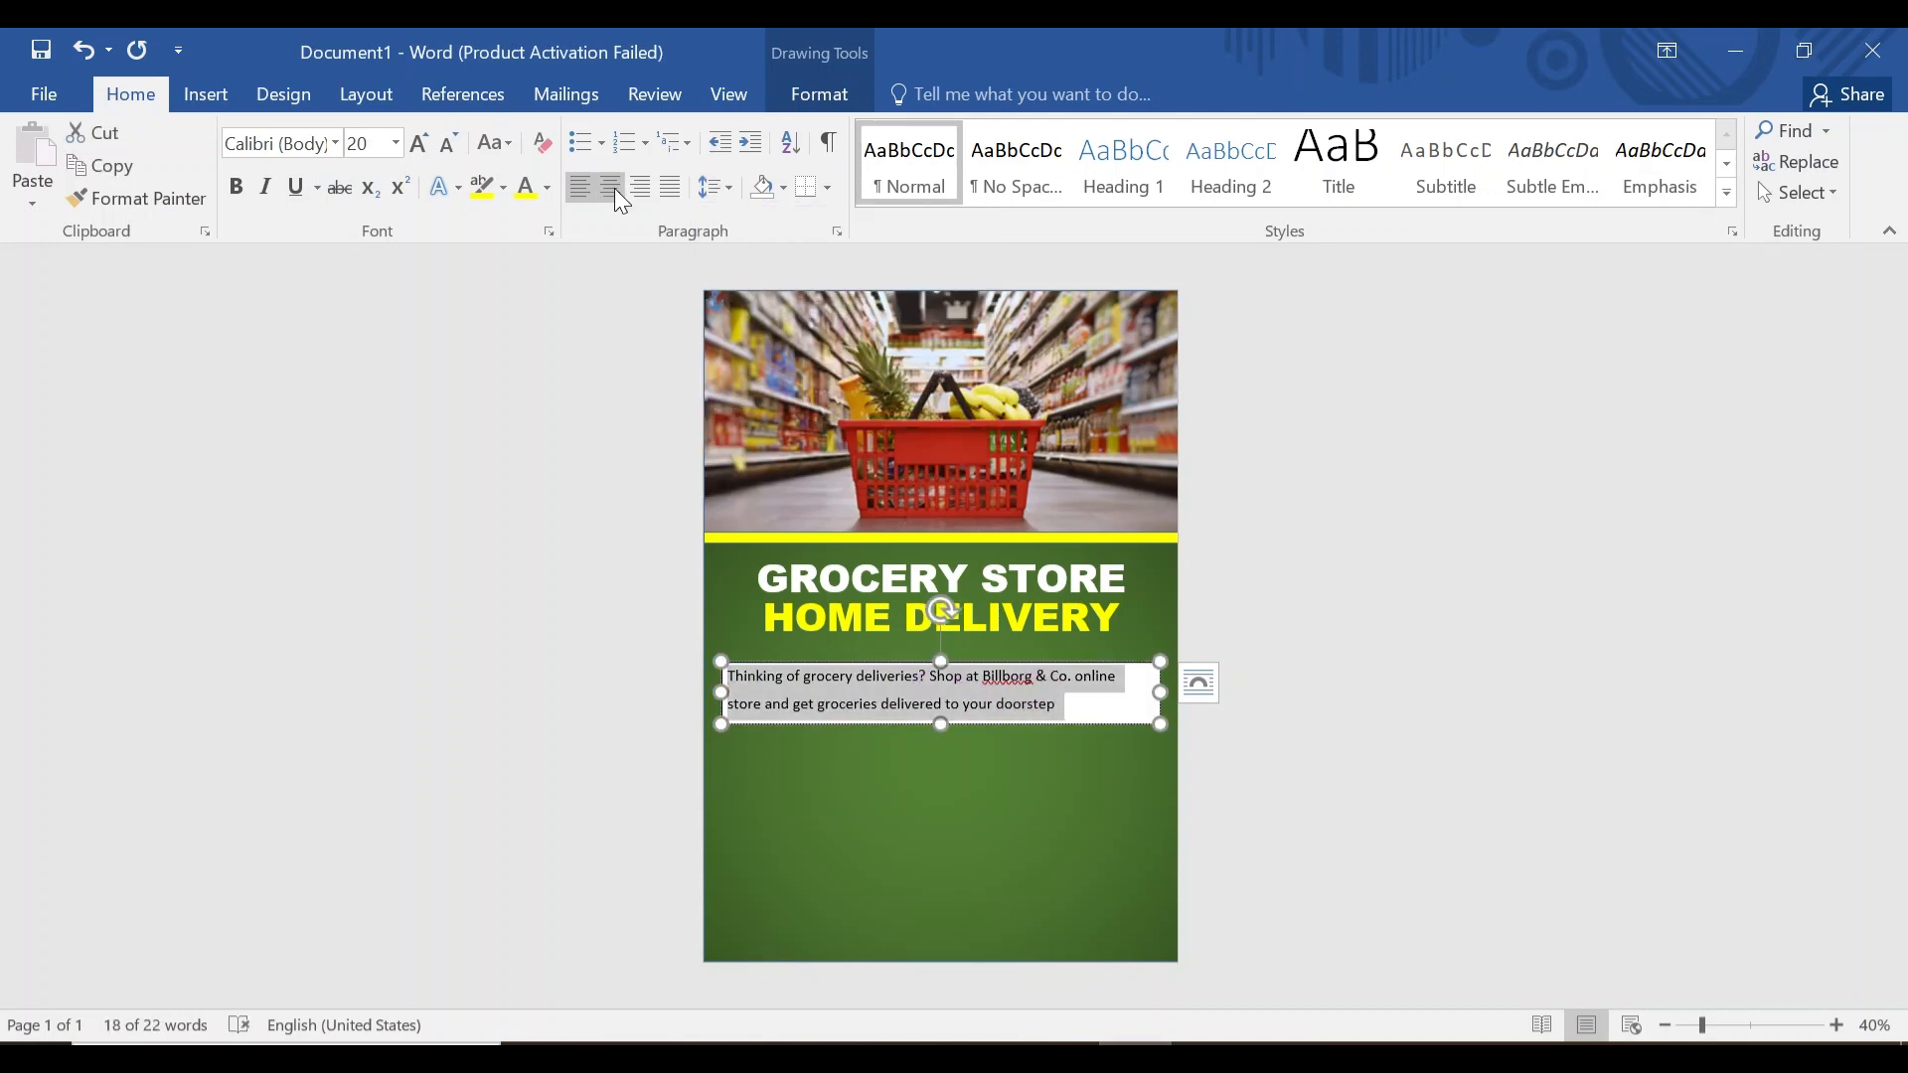
click(611, 189)
click(819, 95)
click(758, 133)
click(730, 374)
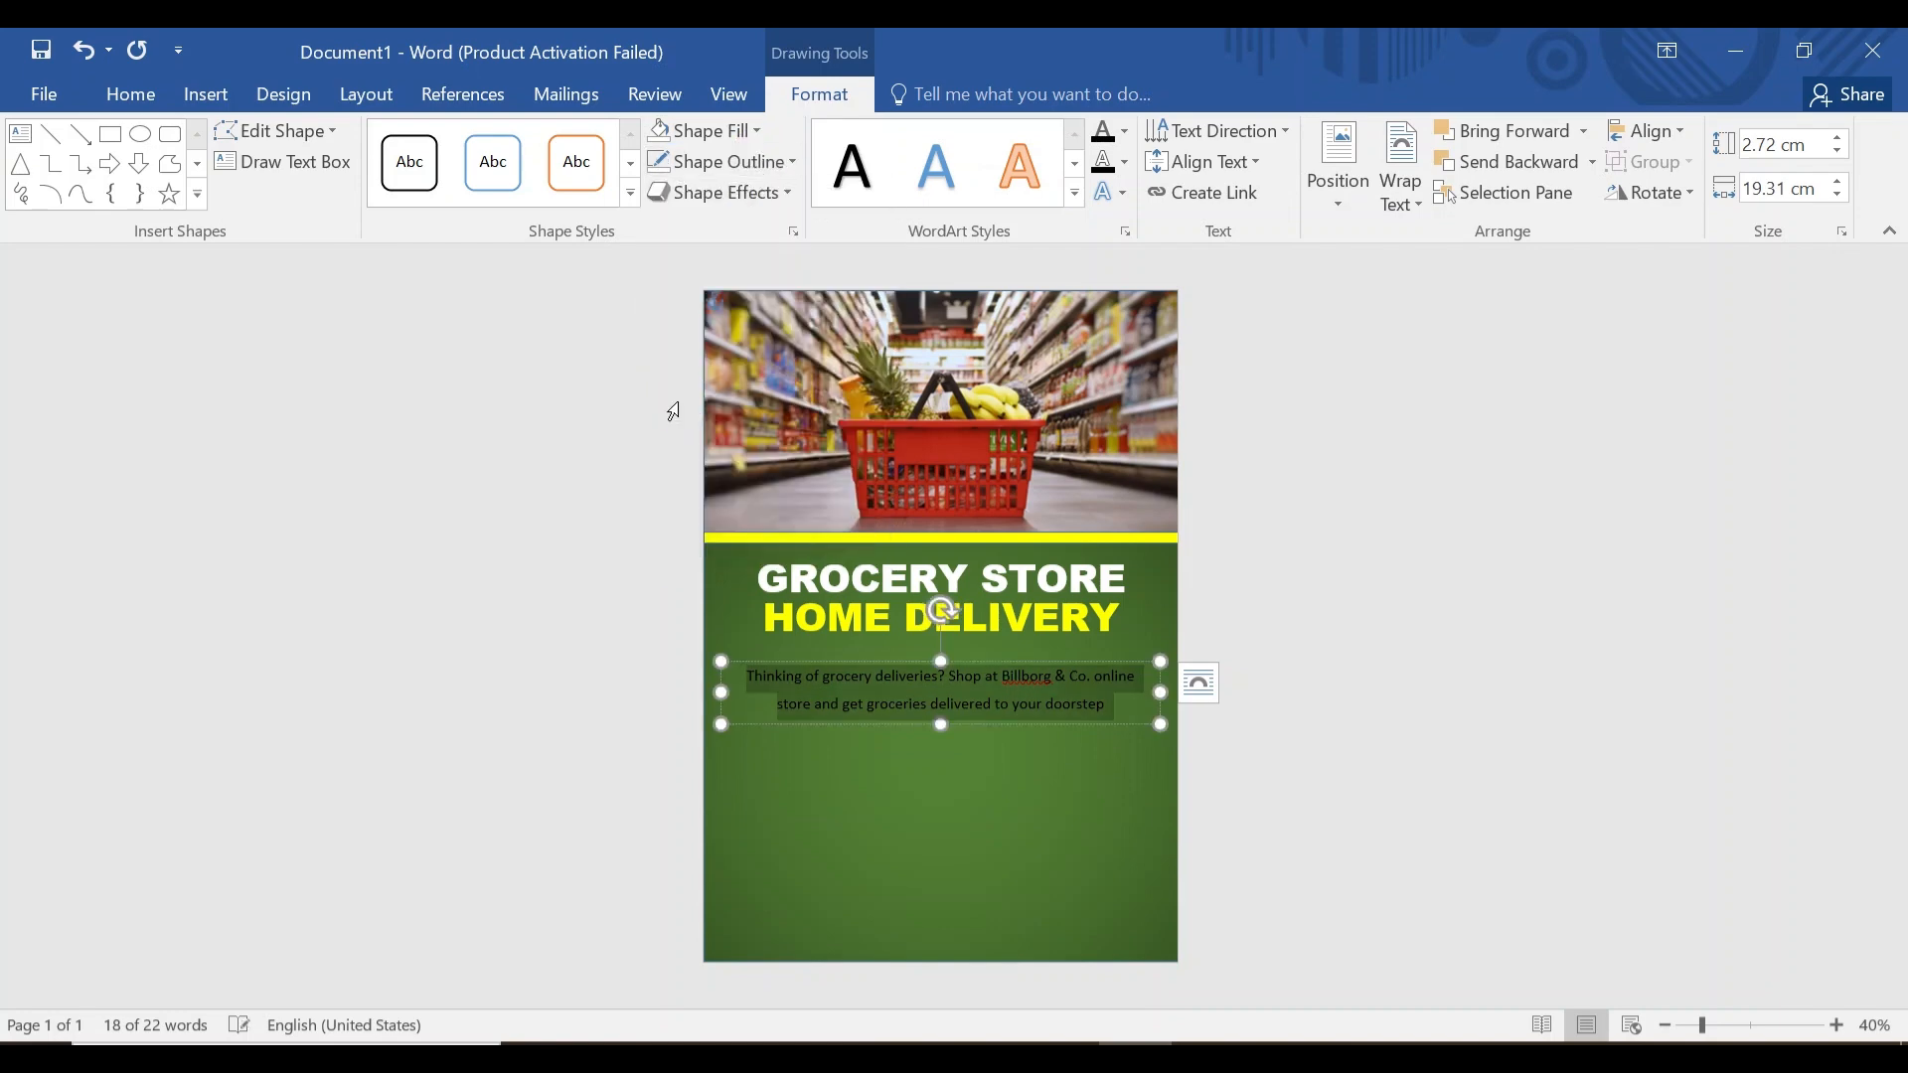
Set the blurb to Times New Roman and move it up closer to HOME DELIVERY.
click(131, 94)
key(ctrl+a)
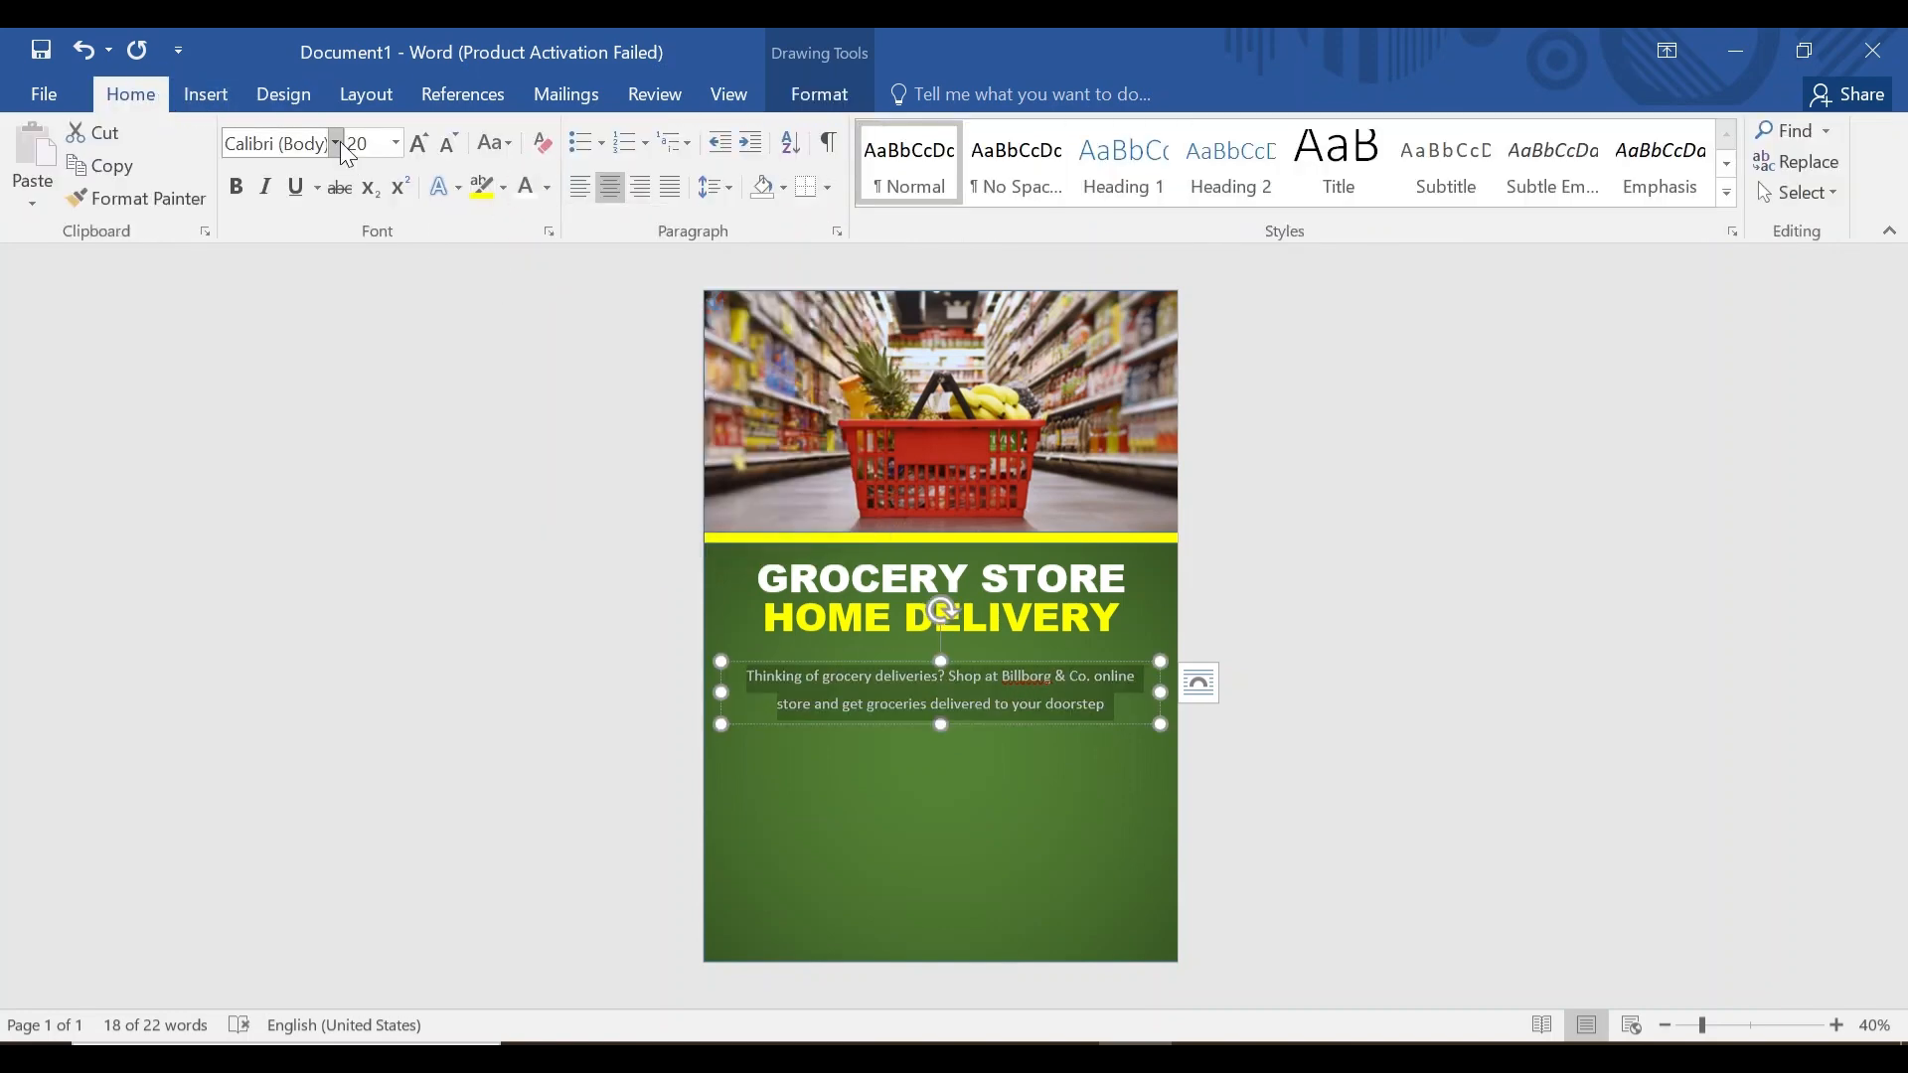
click(335, 142)
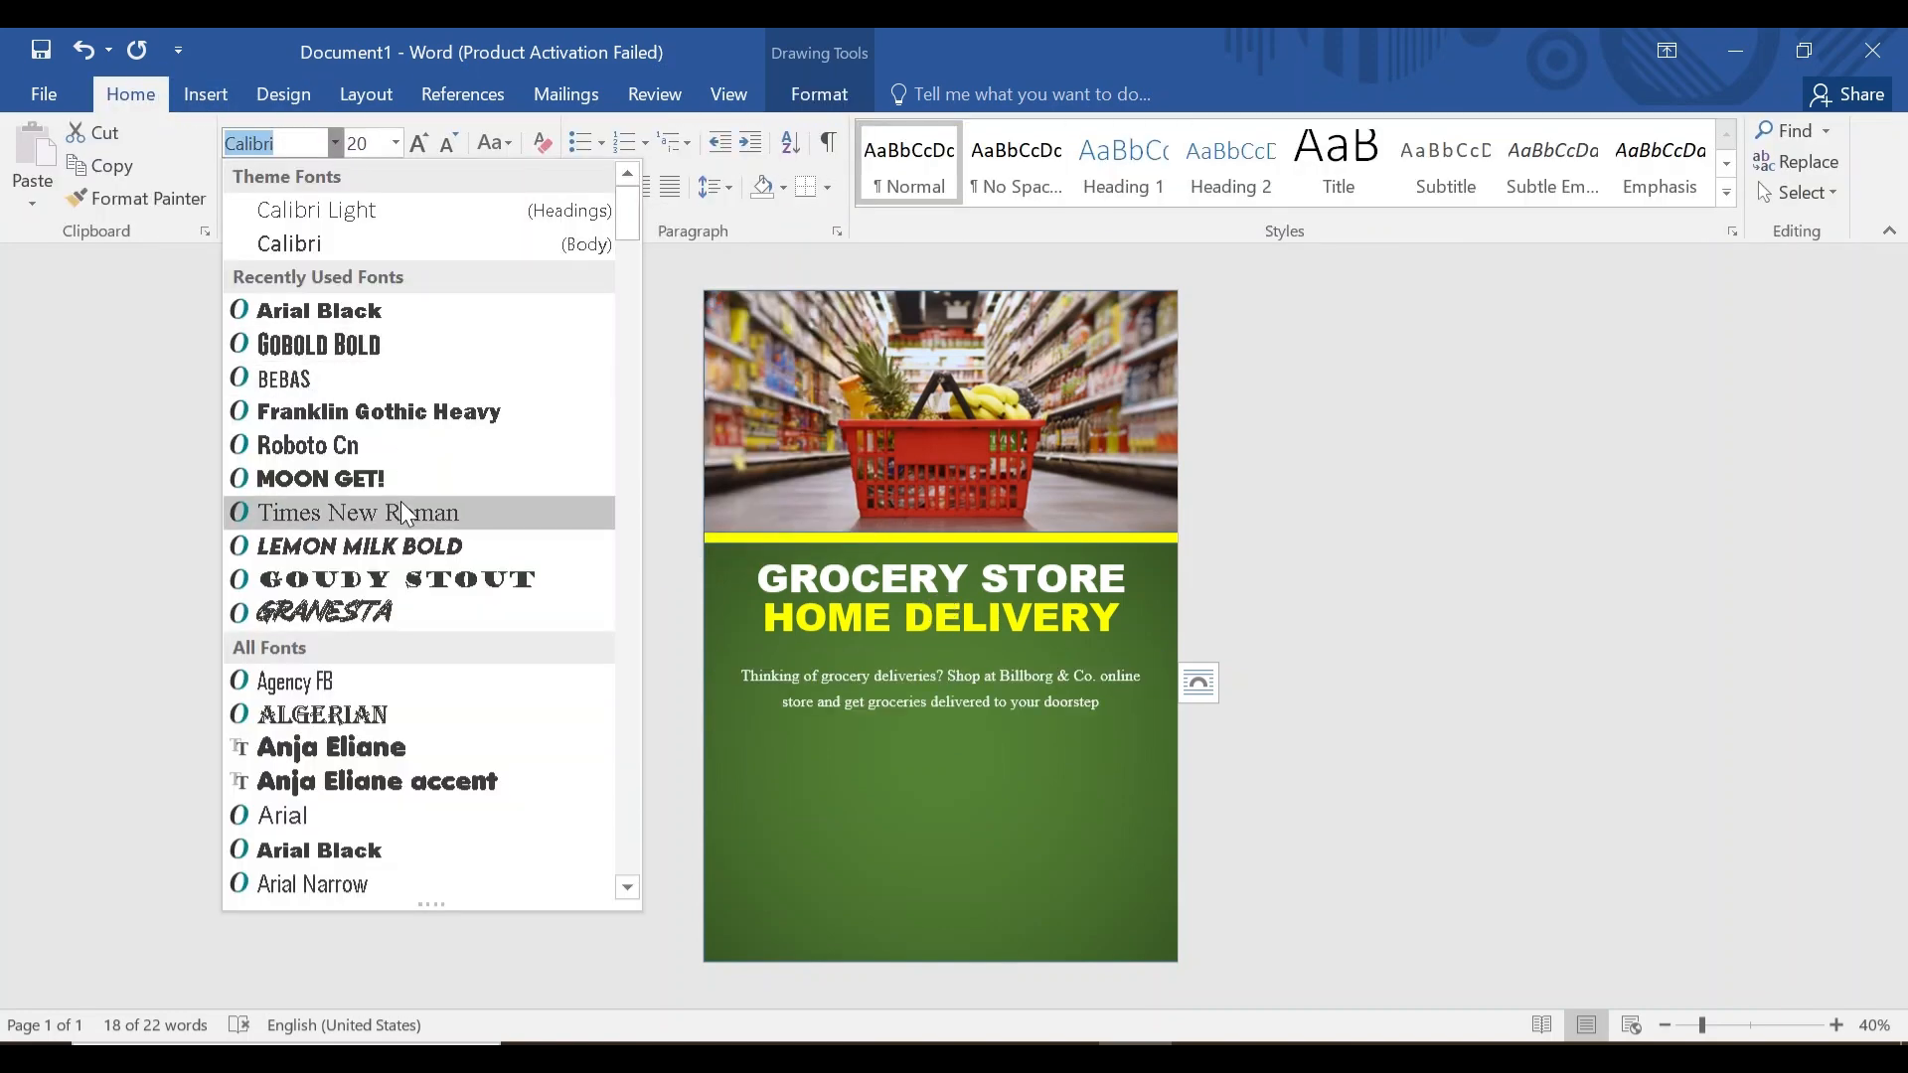
click(401, 511)
click(944, 702)
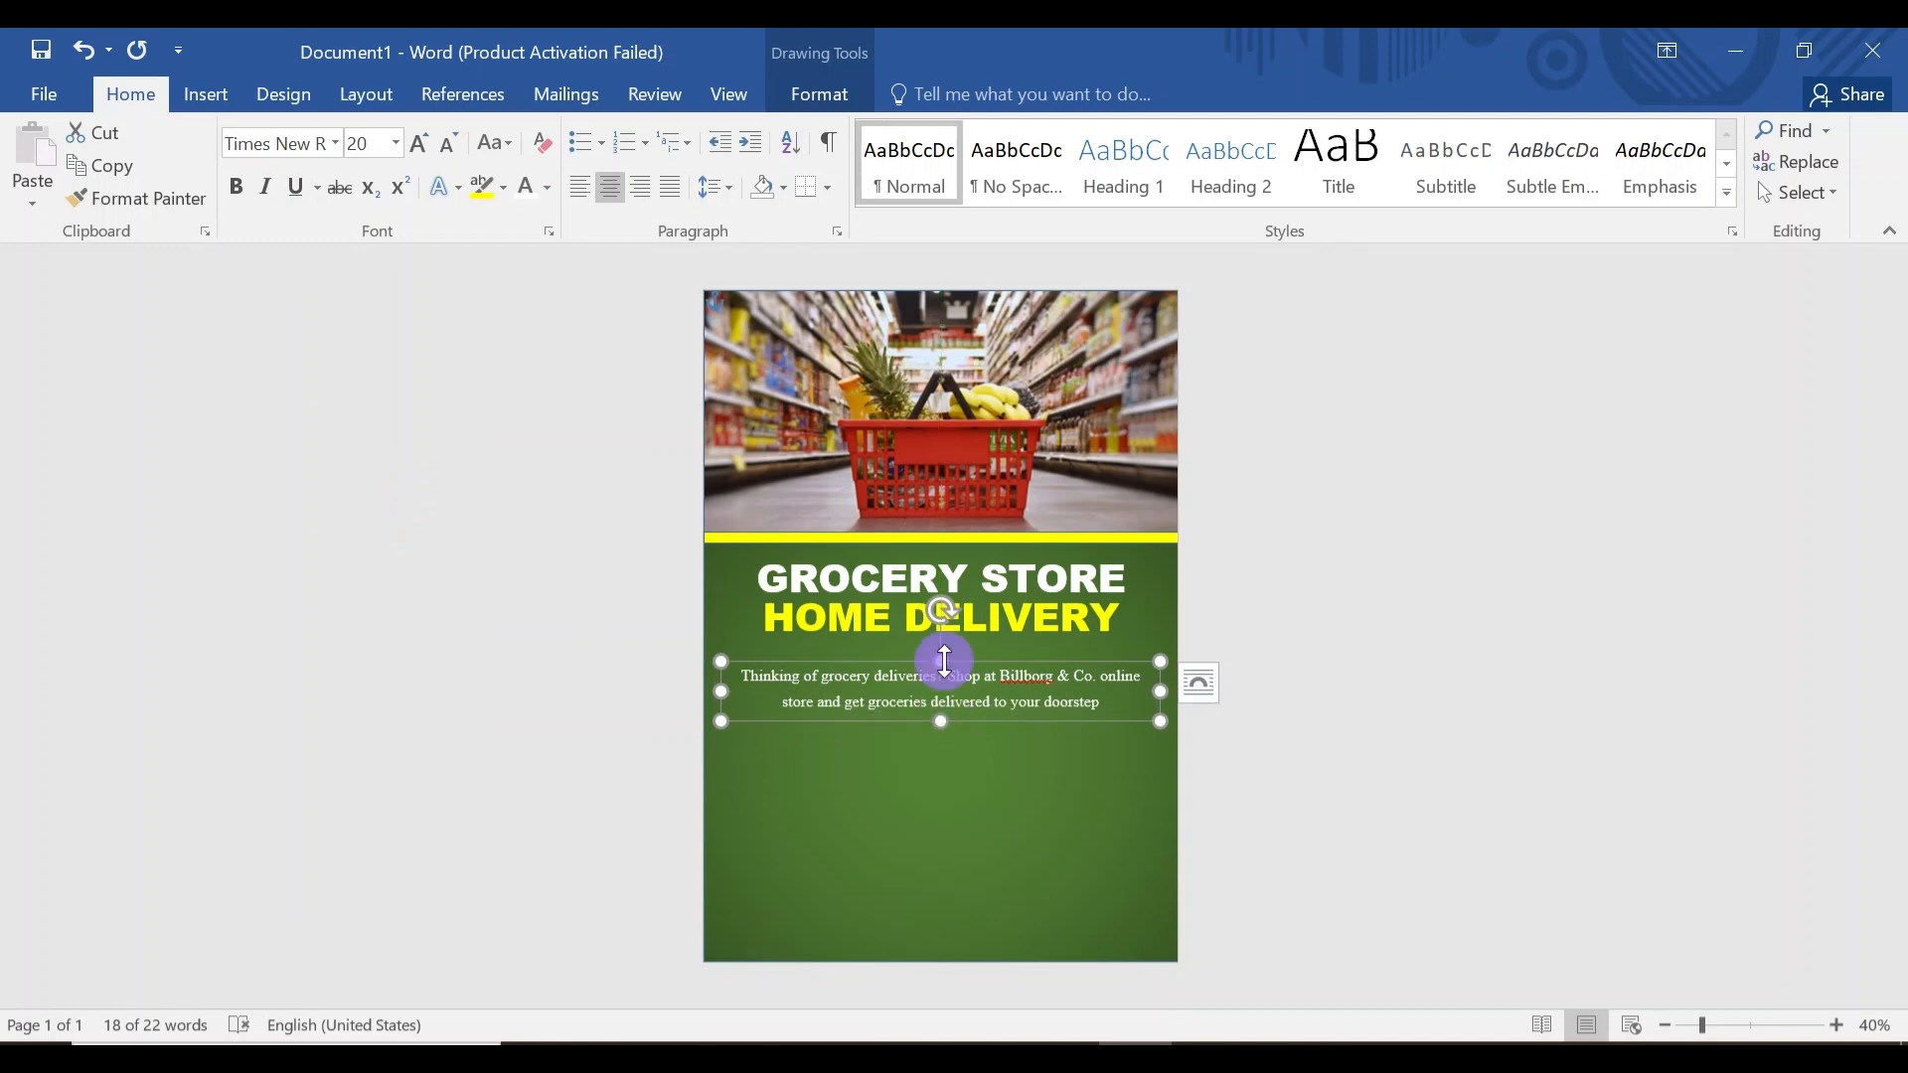
drag(945, 660, 941, 638)
click(937, 694)
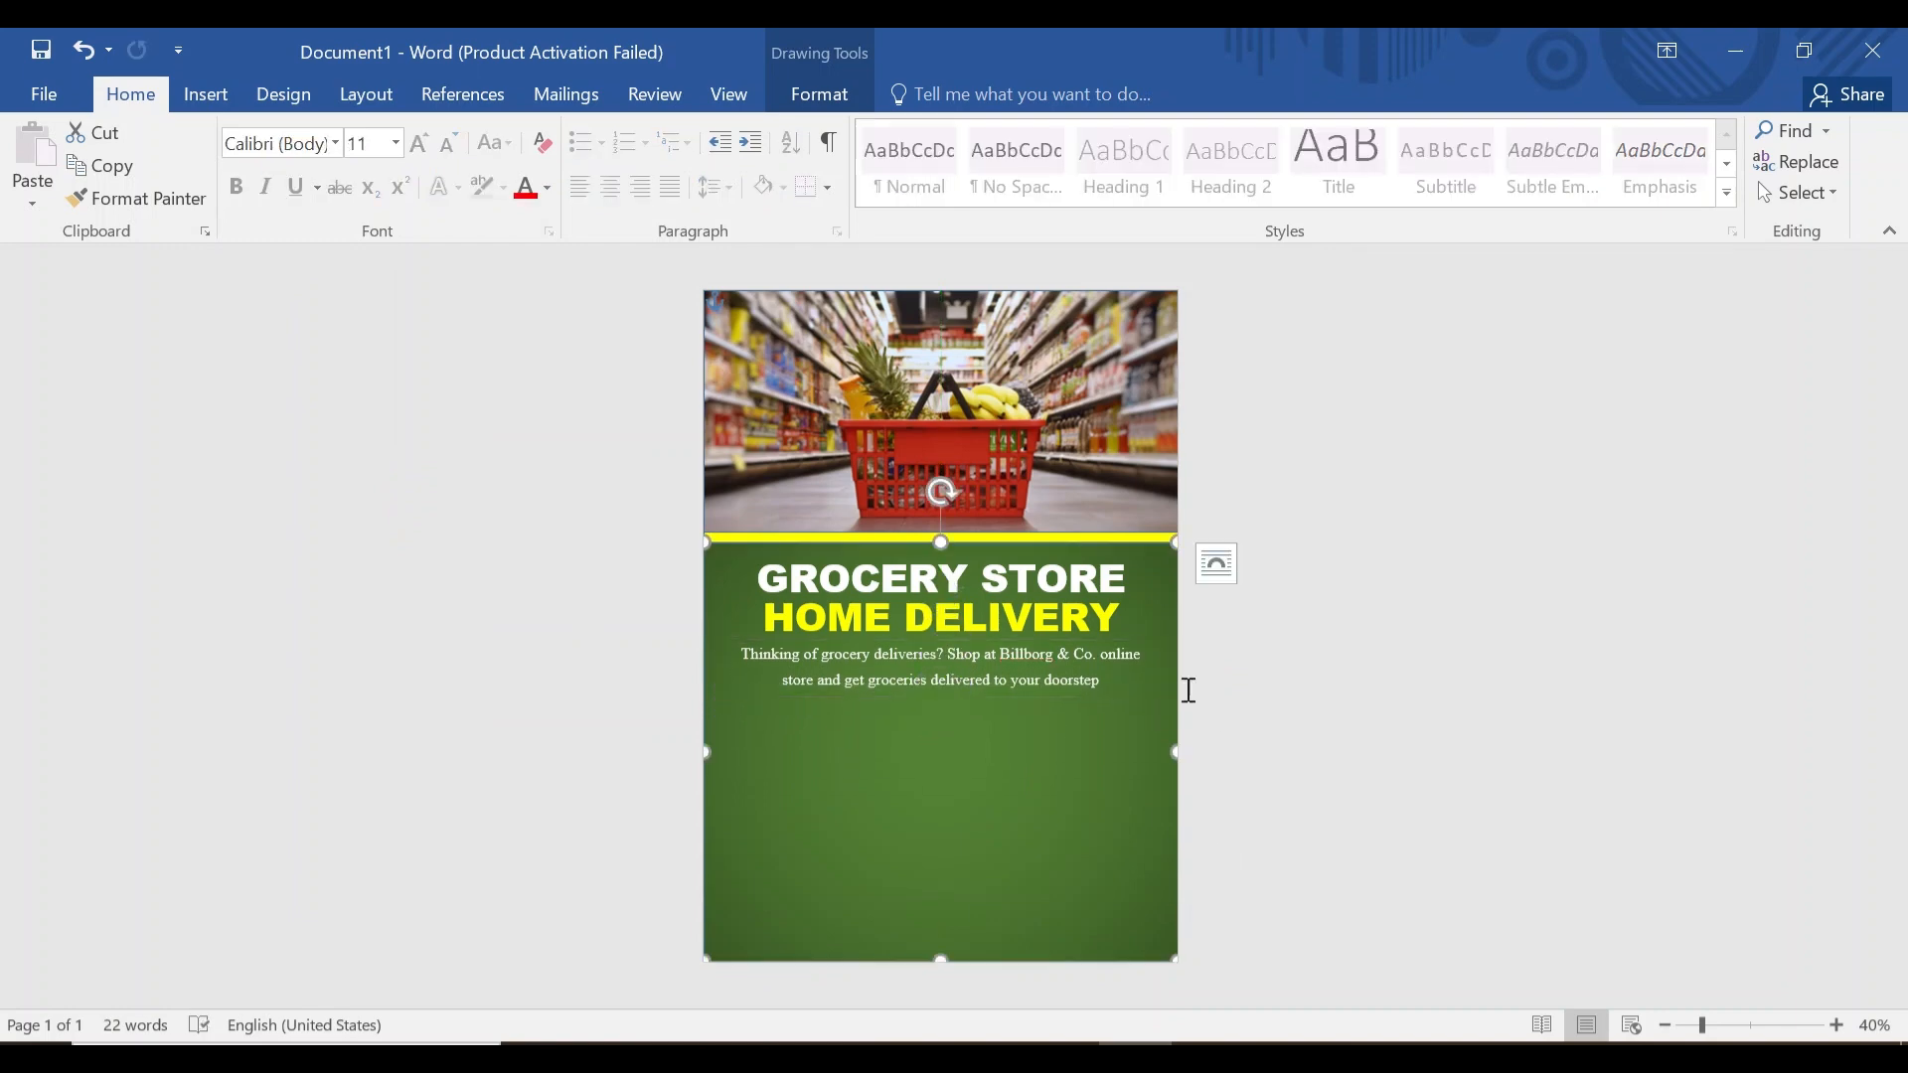
click(205, 95)
Draw a 4.9 × 4.73 cm rounded square below the blurb and copy it into a row of three.
click(378, 175)
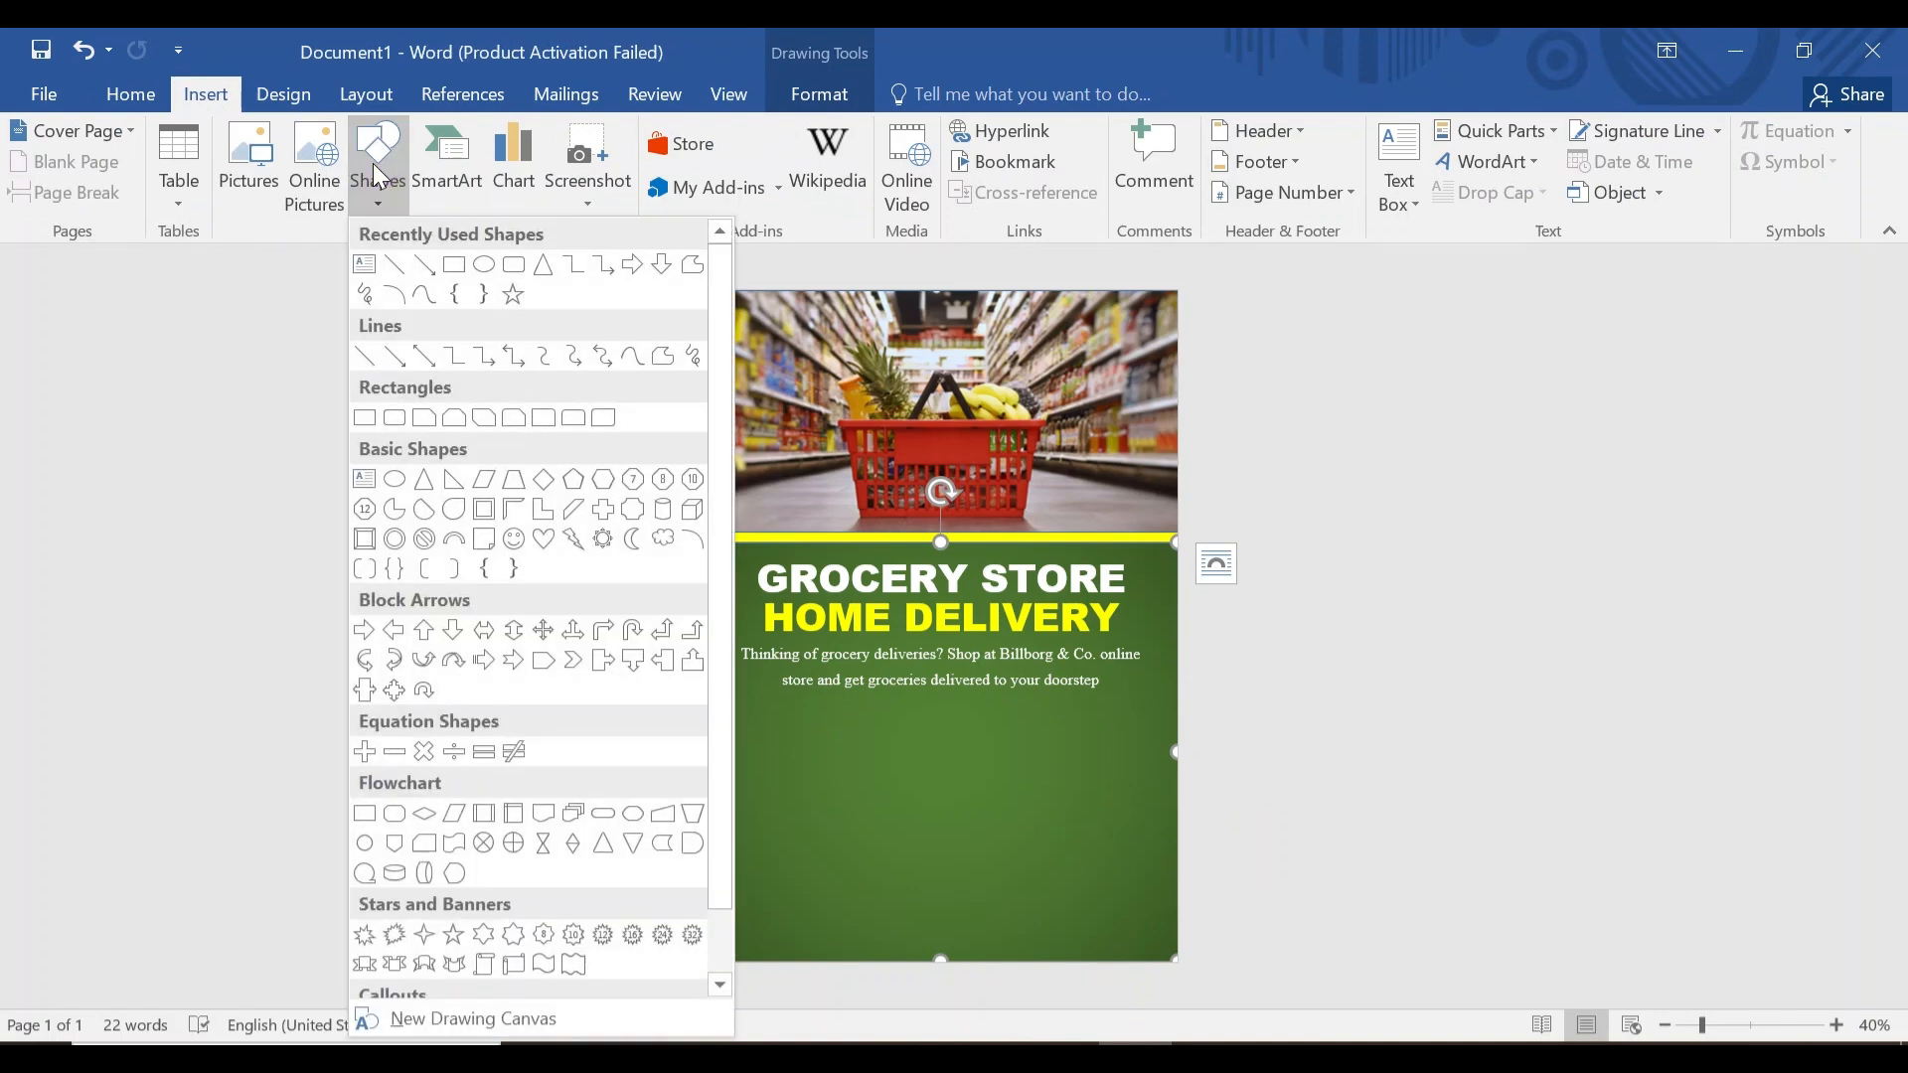
click(512, 266)
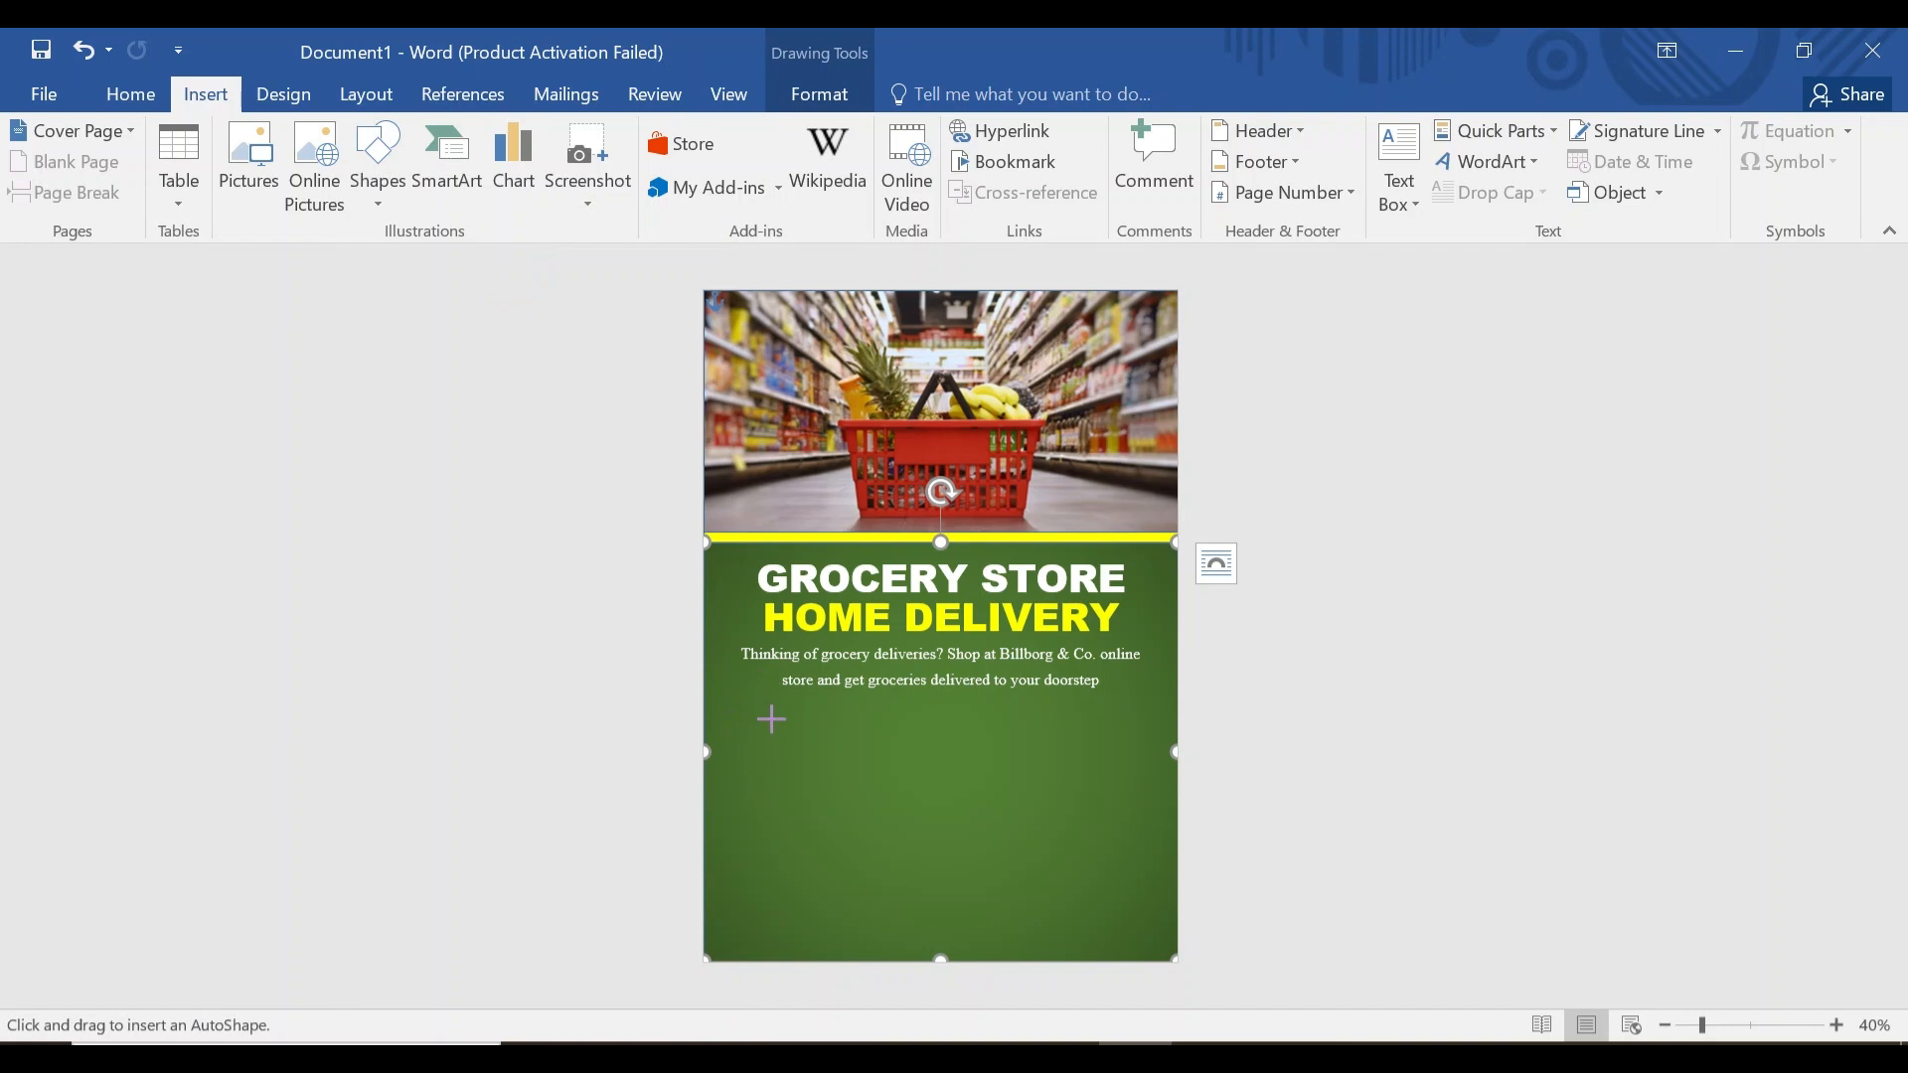
drag(771, 718, 1093, 761)
click(931, 707)
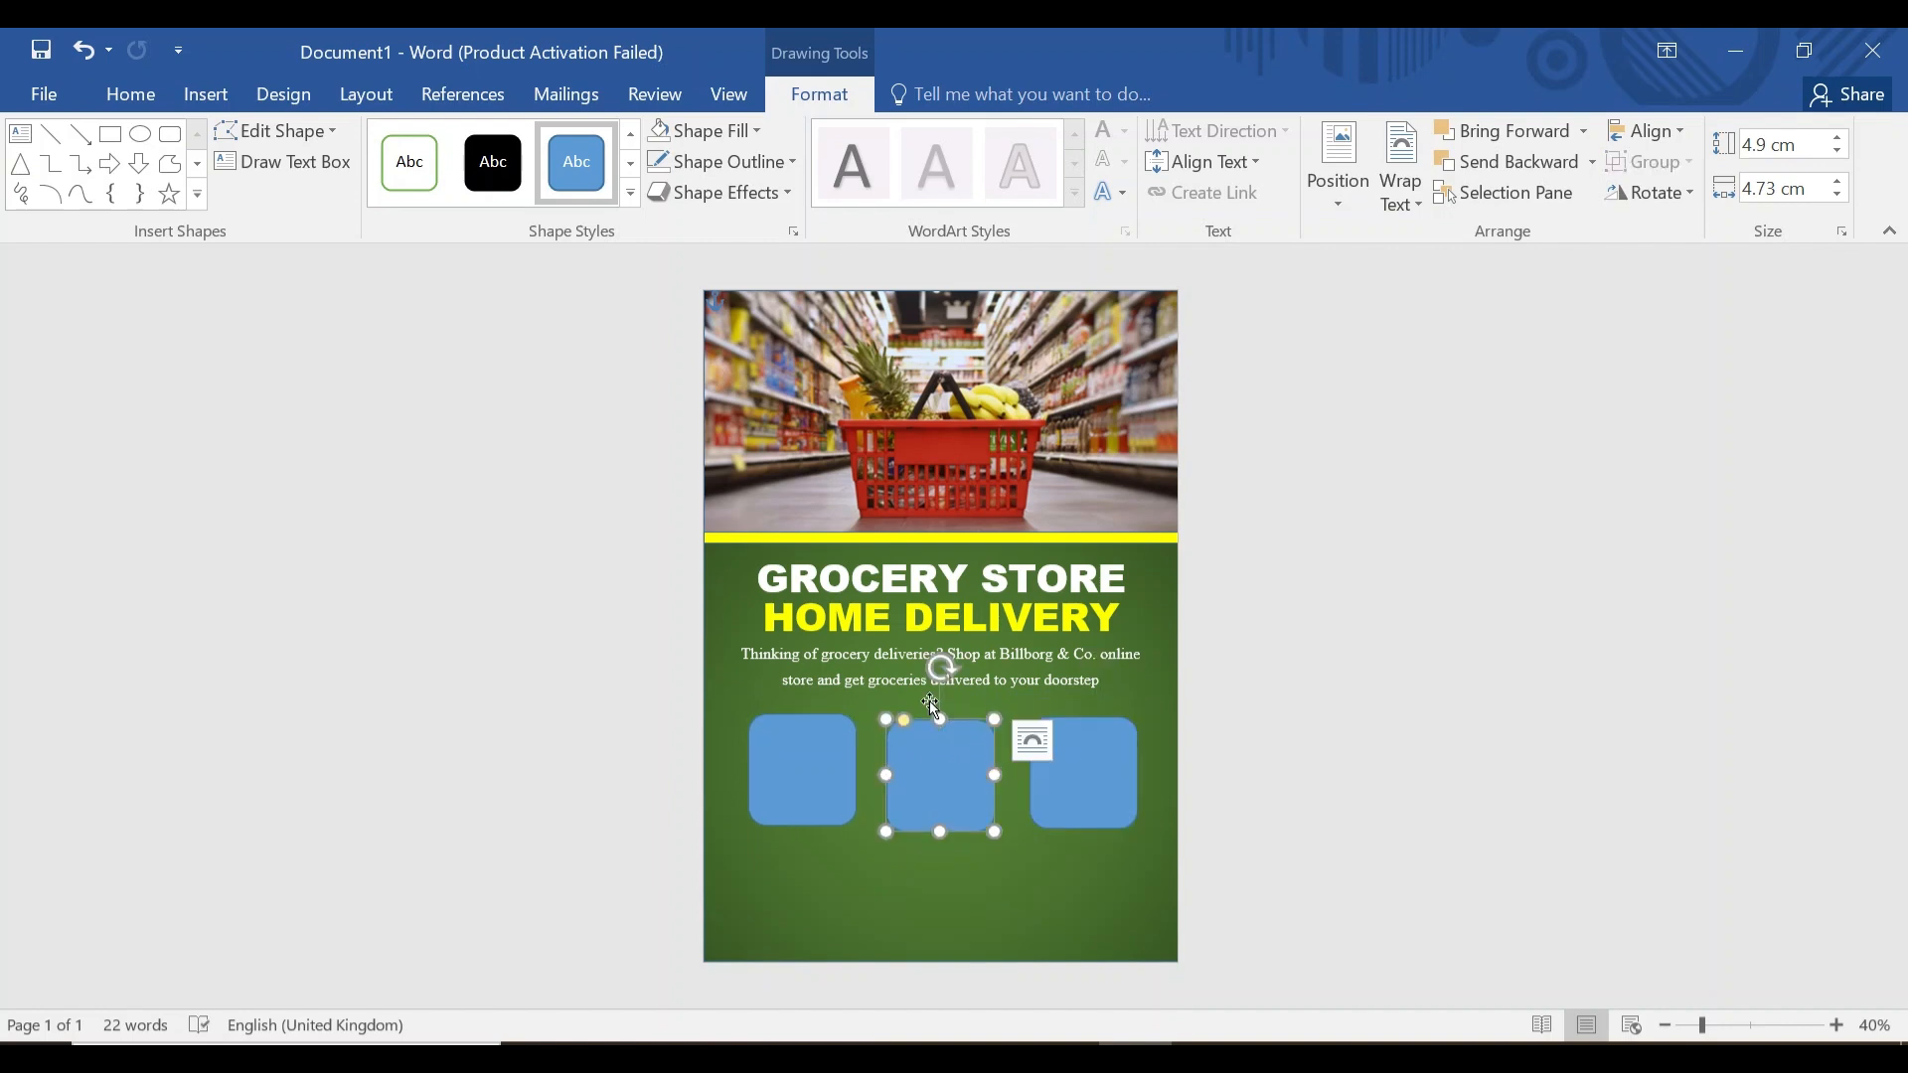
click(806, 771)
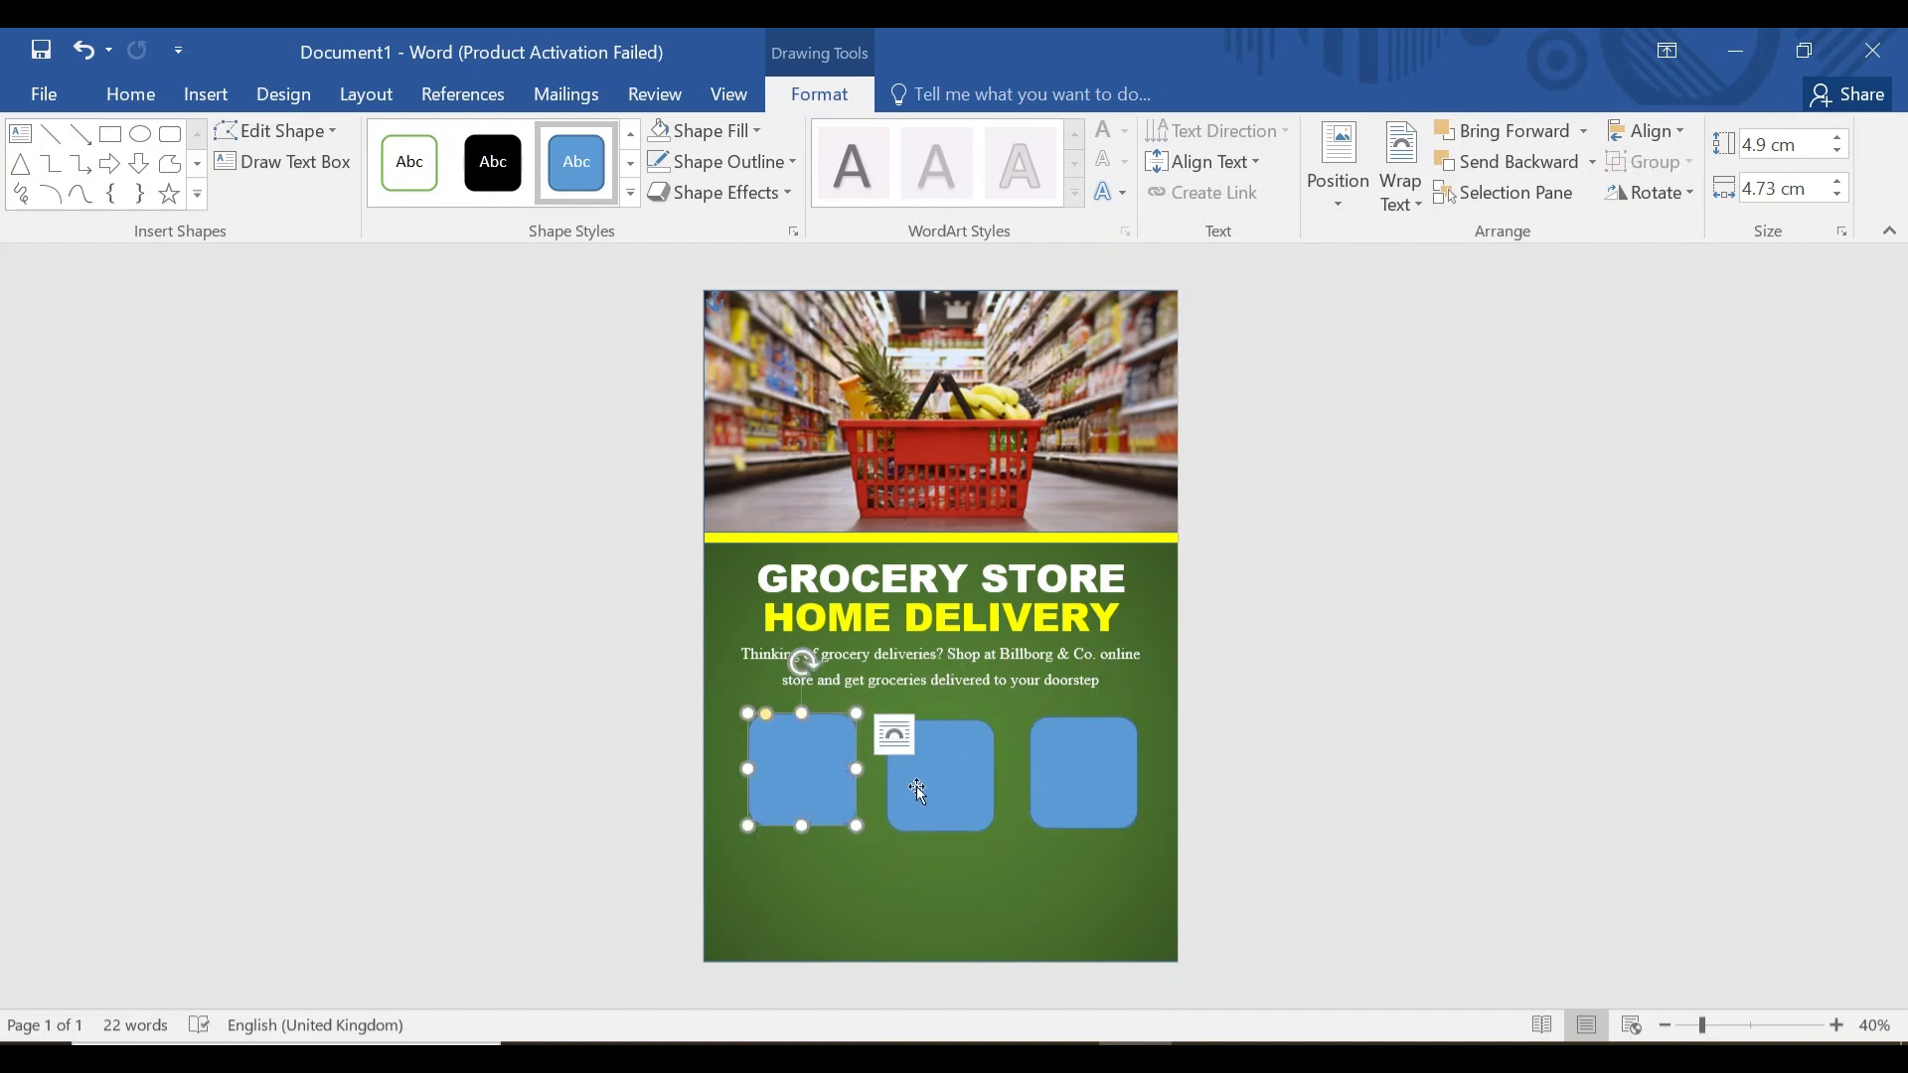
Fill the left rounded square with the Costa-Rican-grocery-stores produce photo.
click(754, 133)
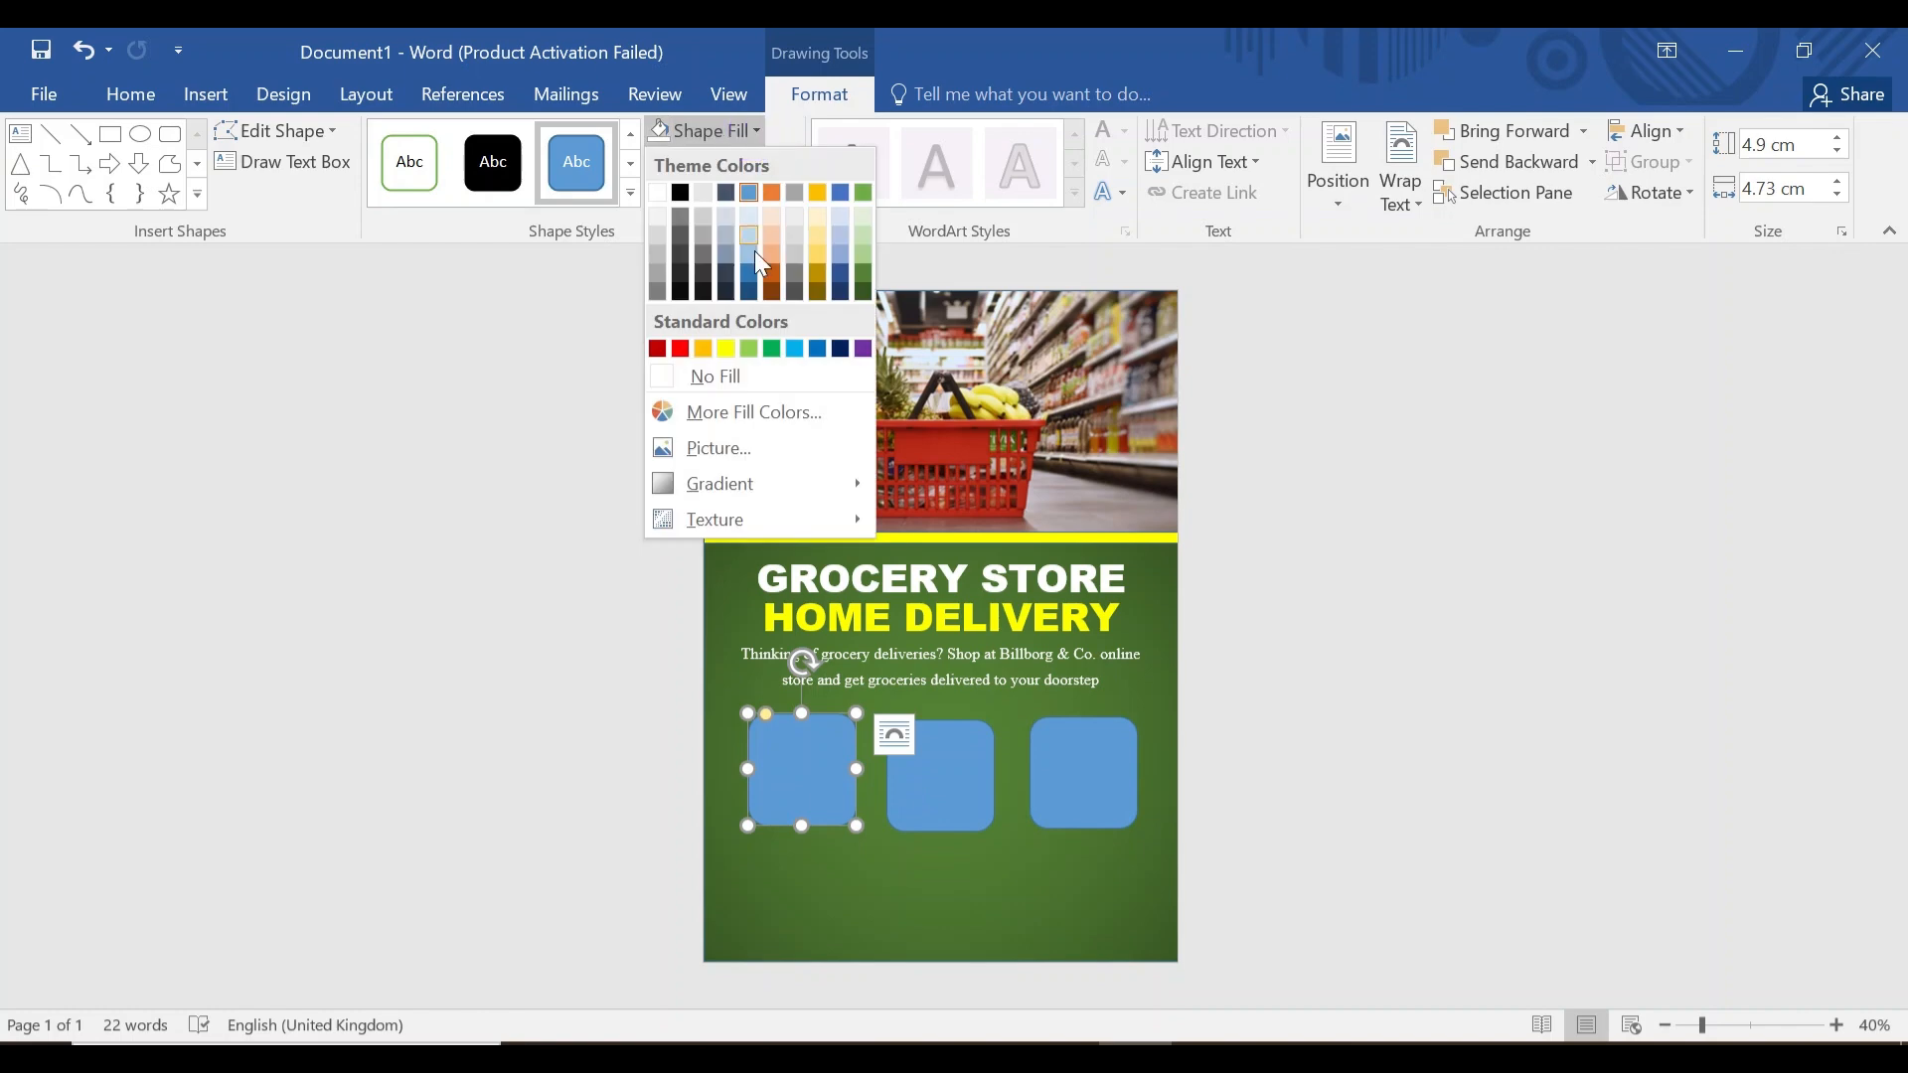
click(743, 447)
click(959, 608)
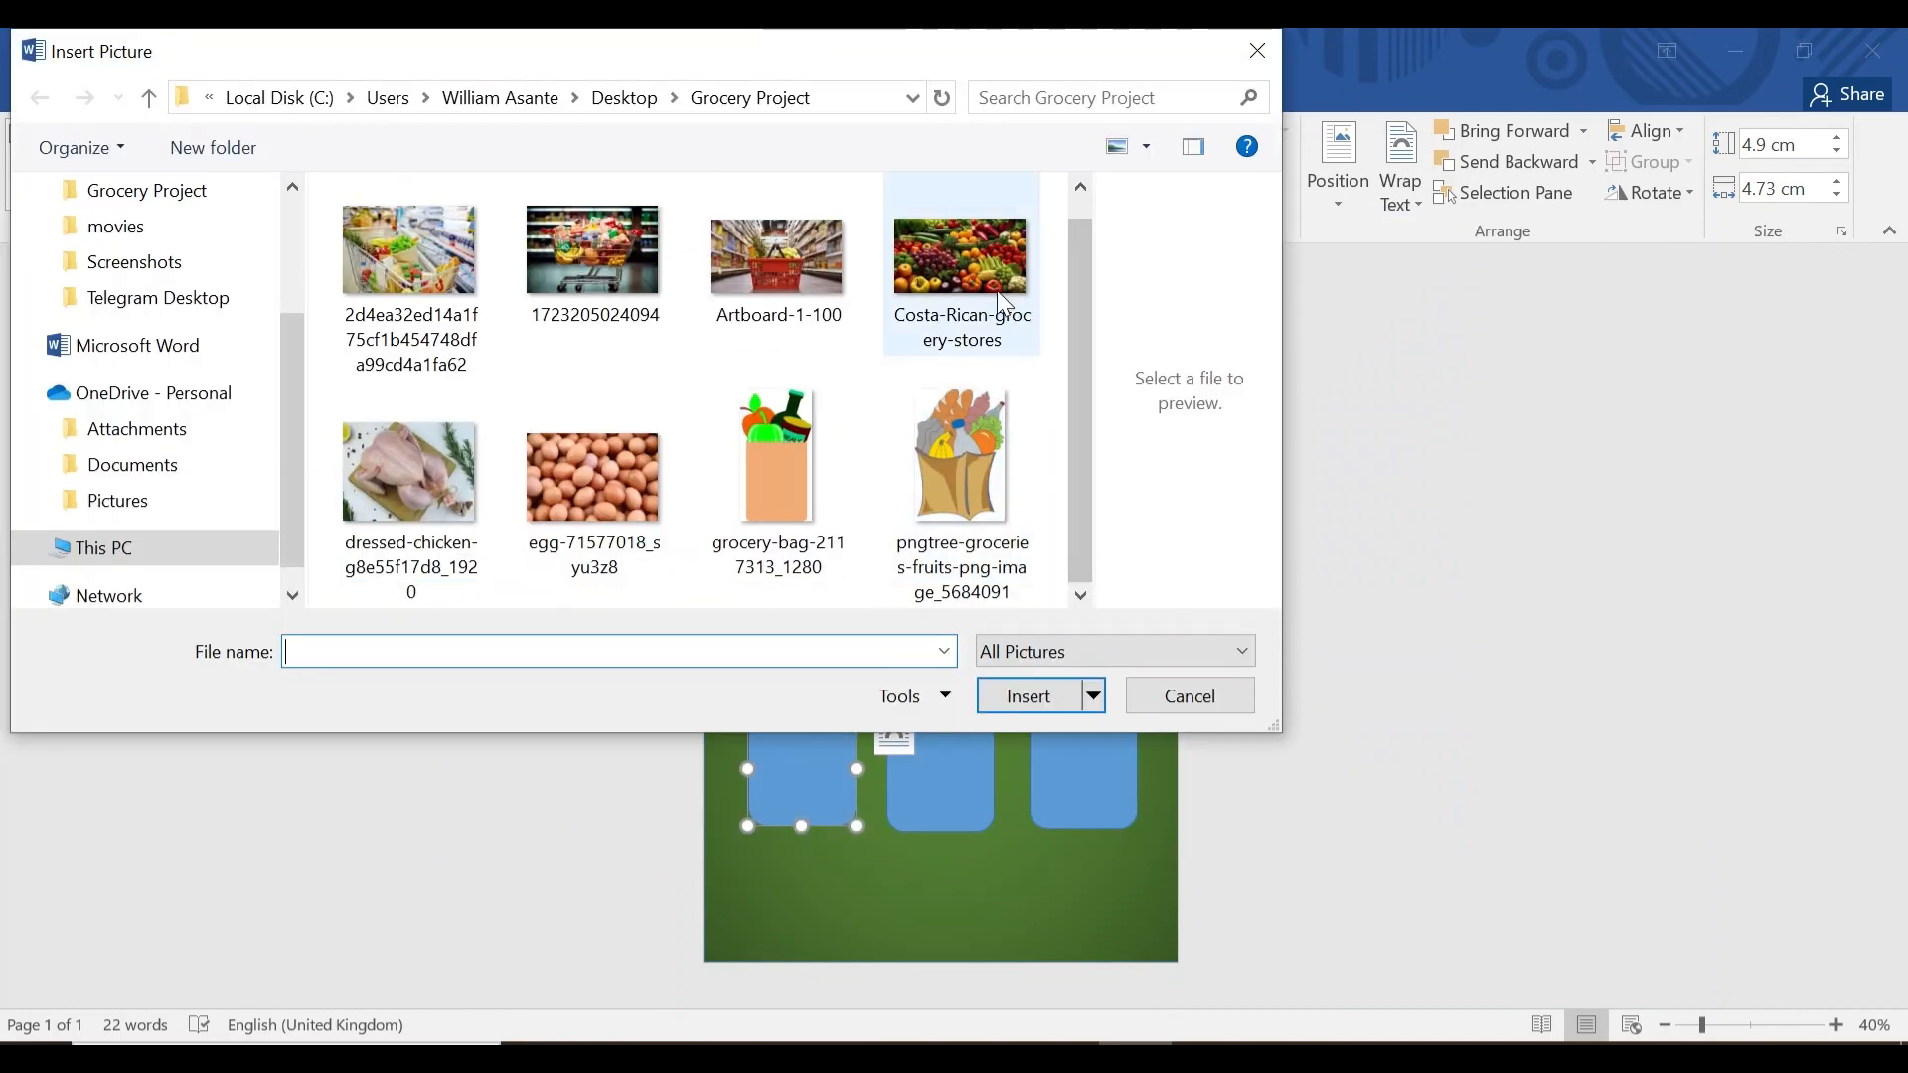
click(999, 295)
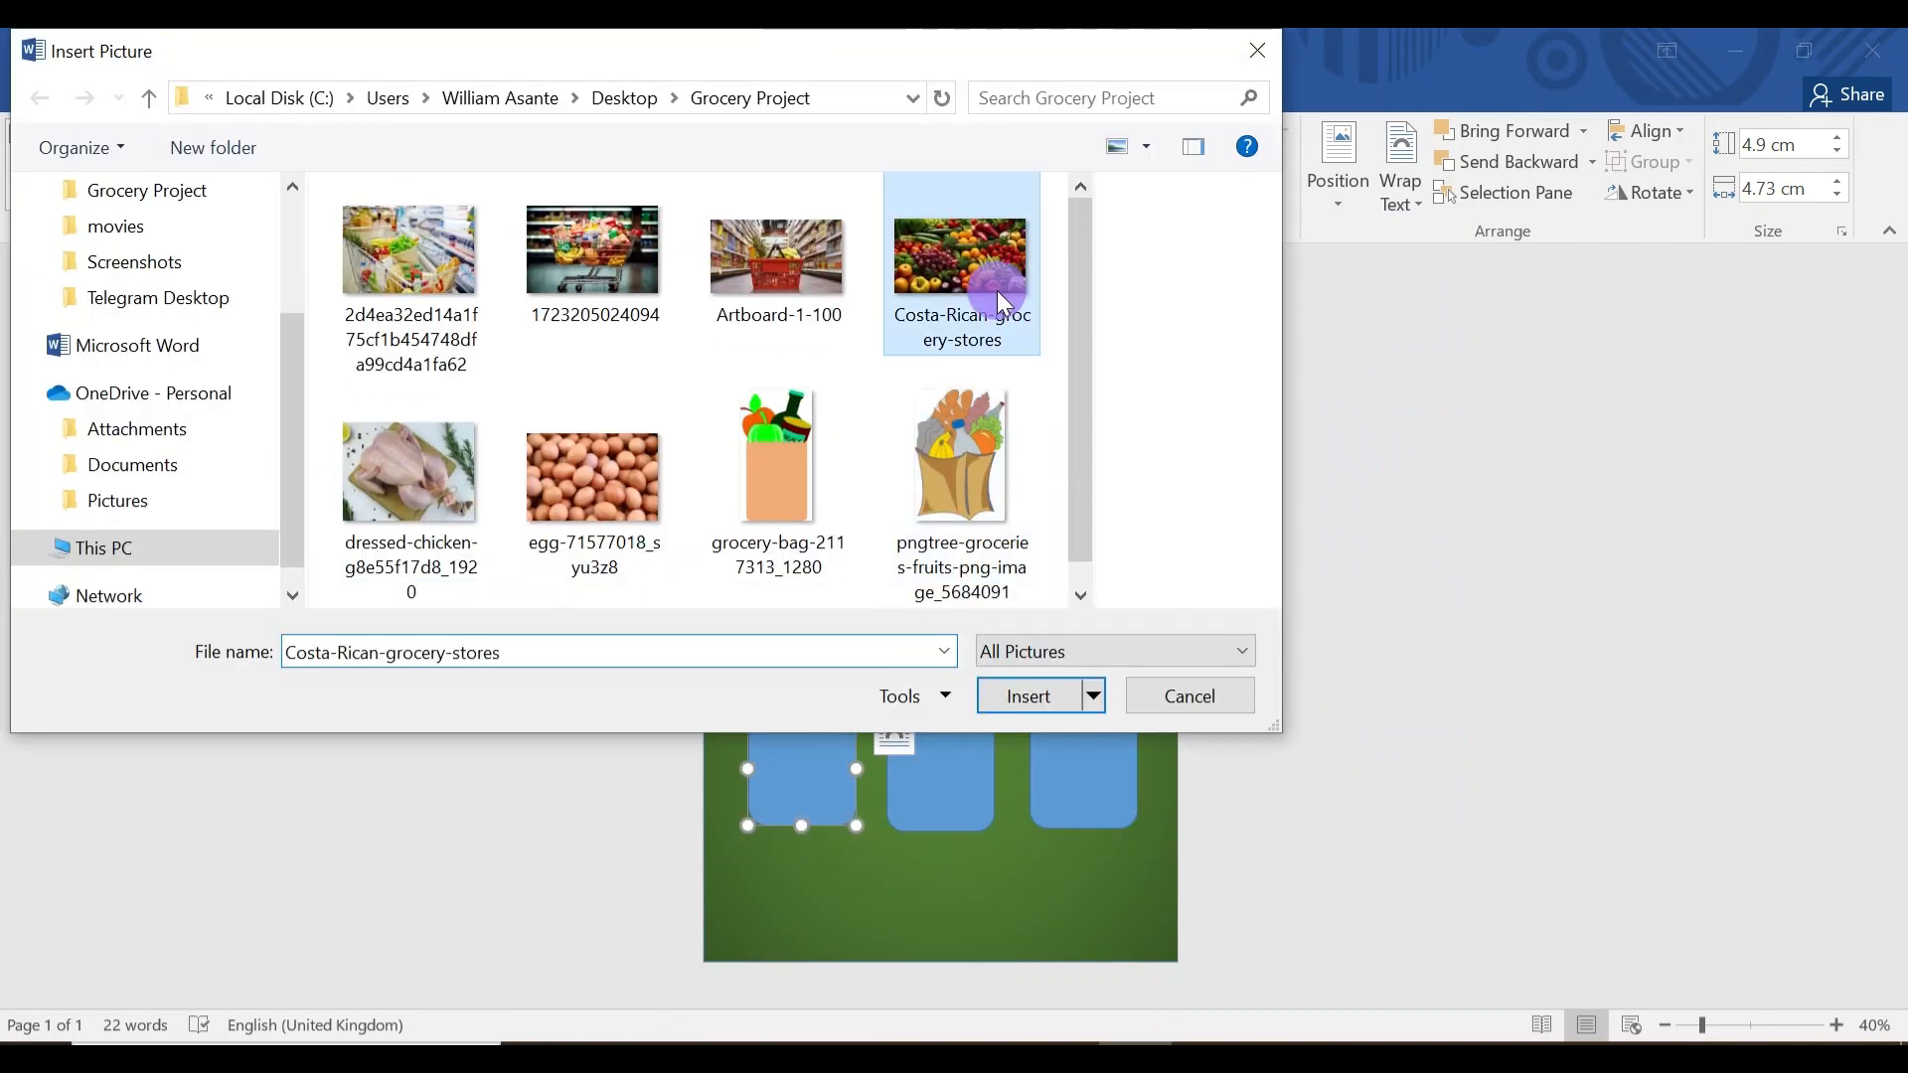
click(1060, 698)
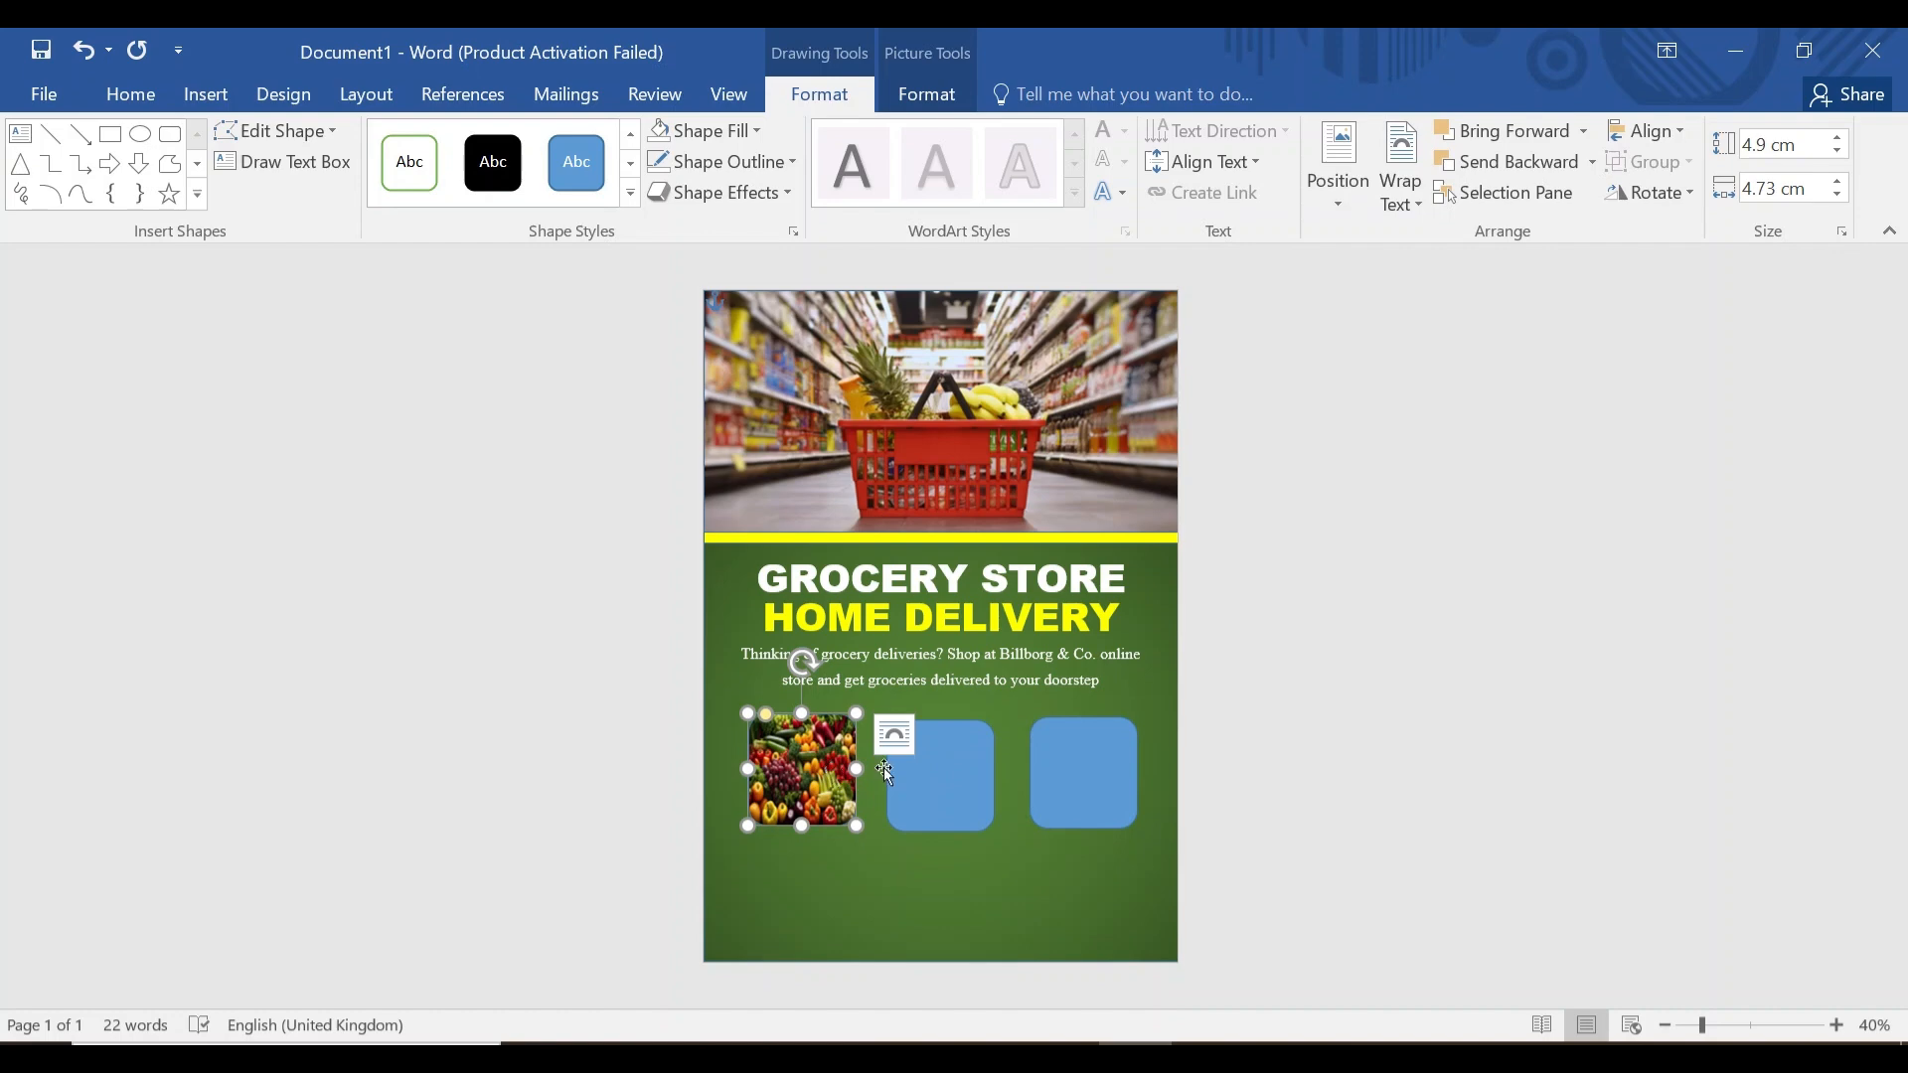
Fill the middle rounded square with the chicken photo.
click(953, 768)
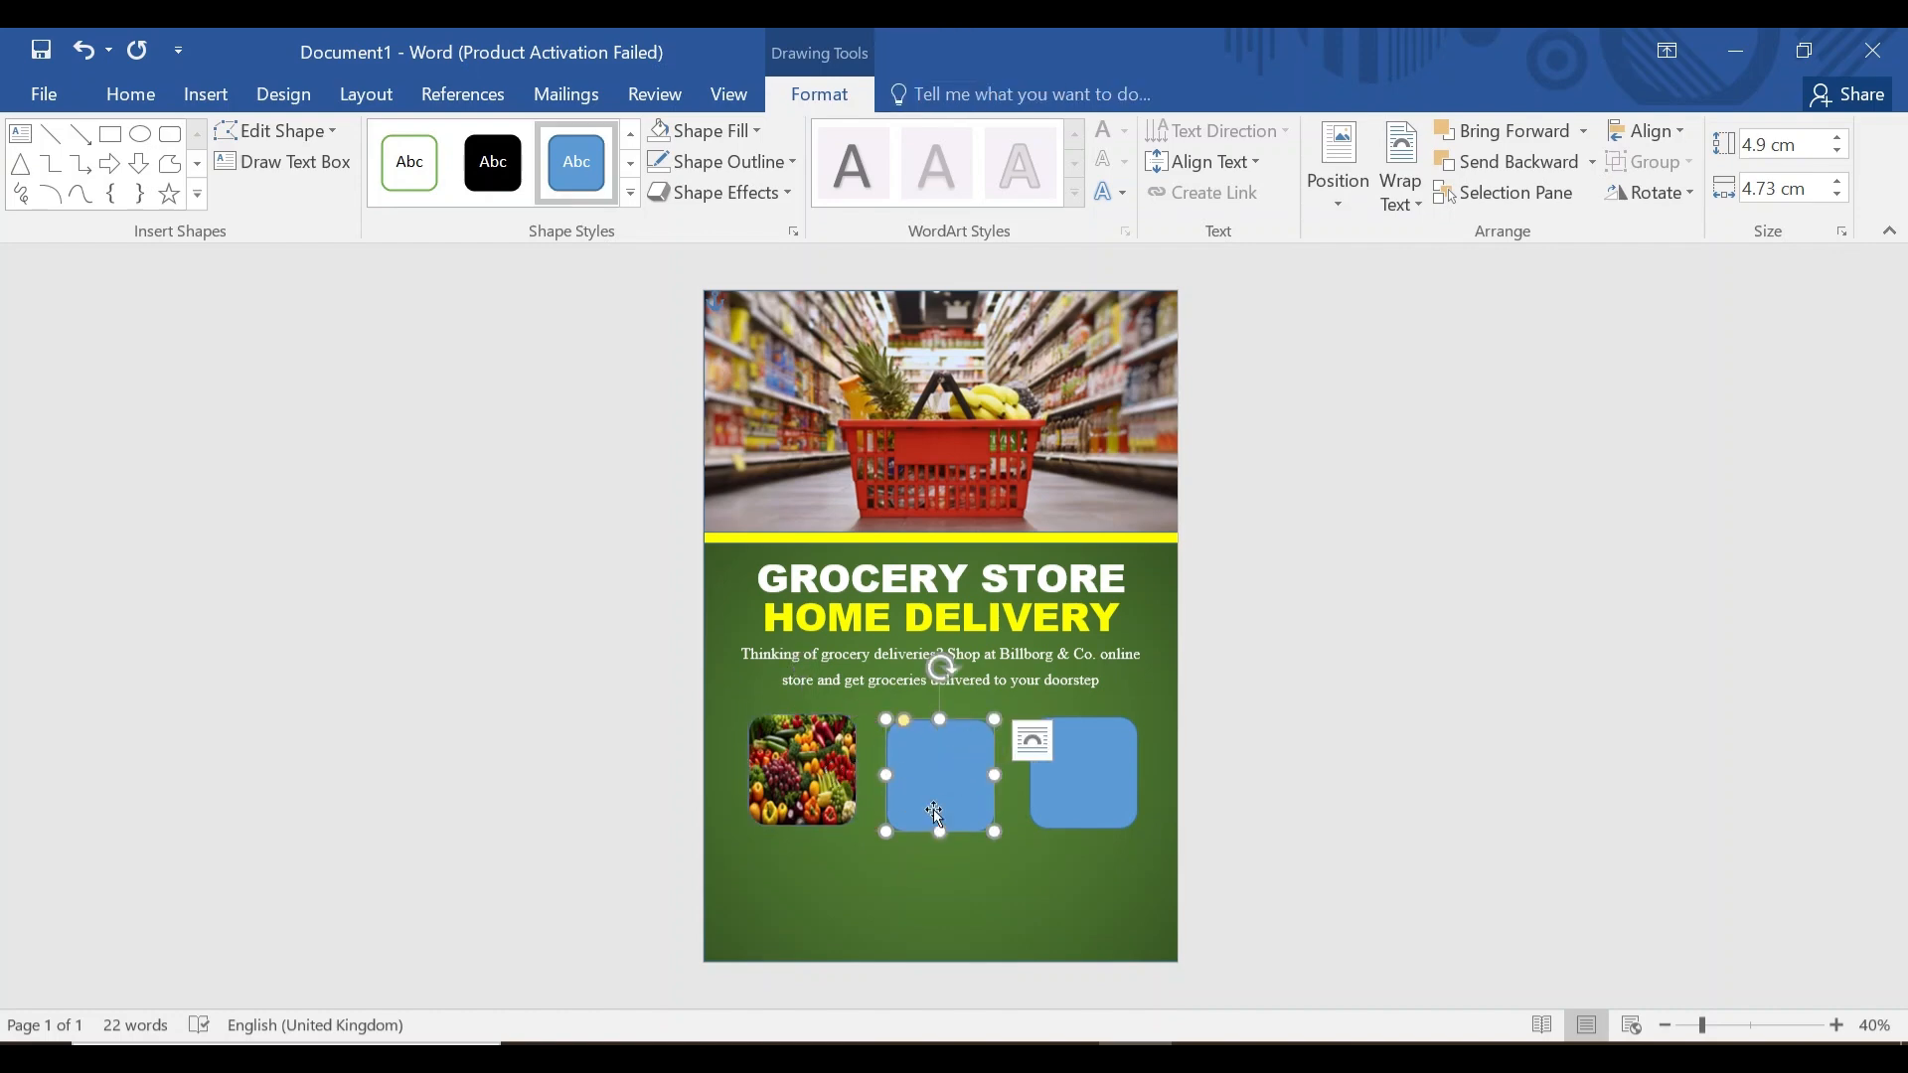
click(747, 132)
click(685, 438)
click(922, 613)
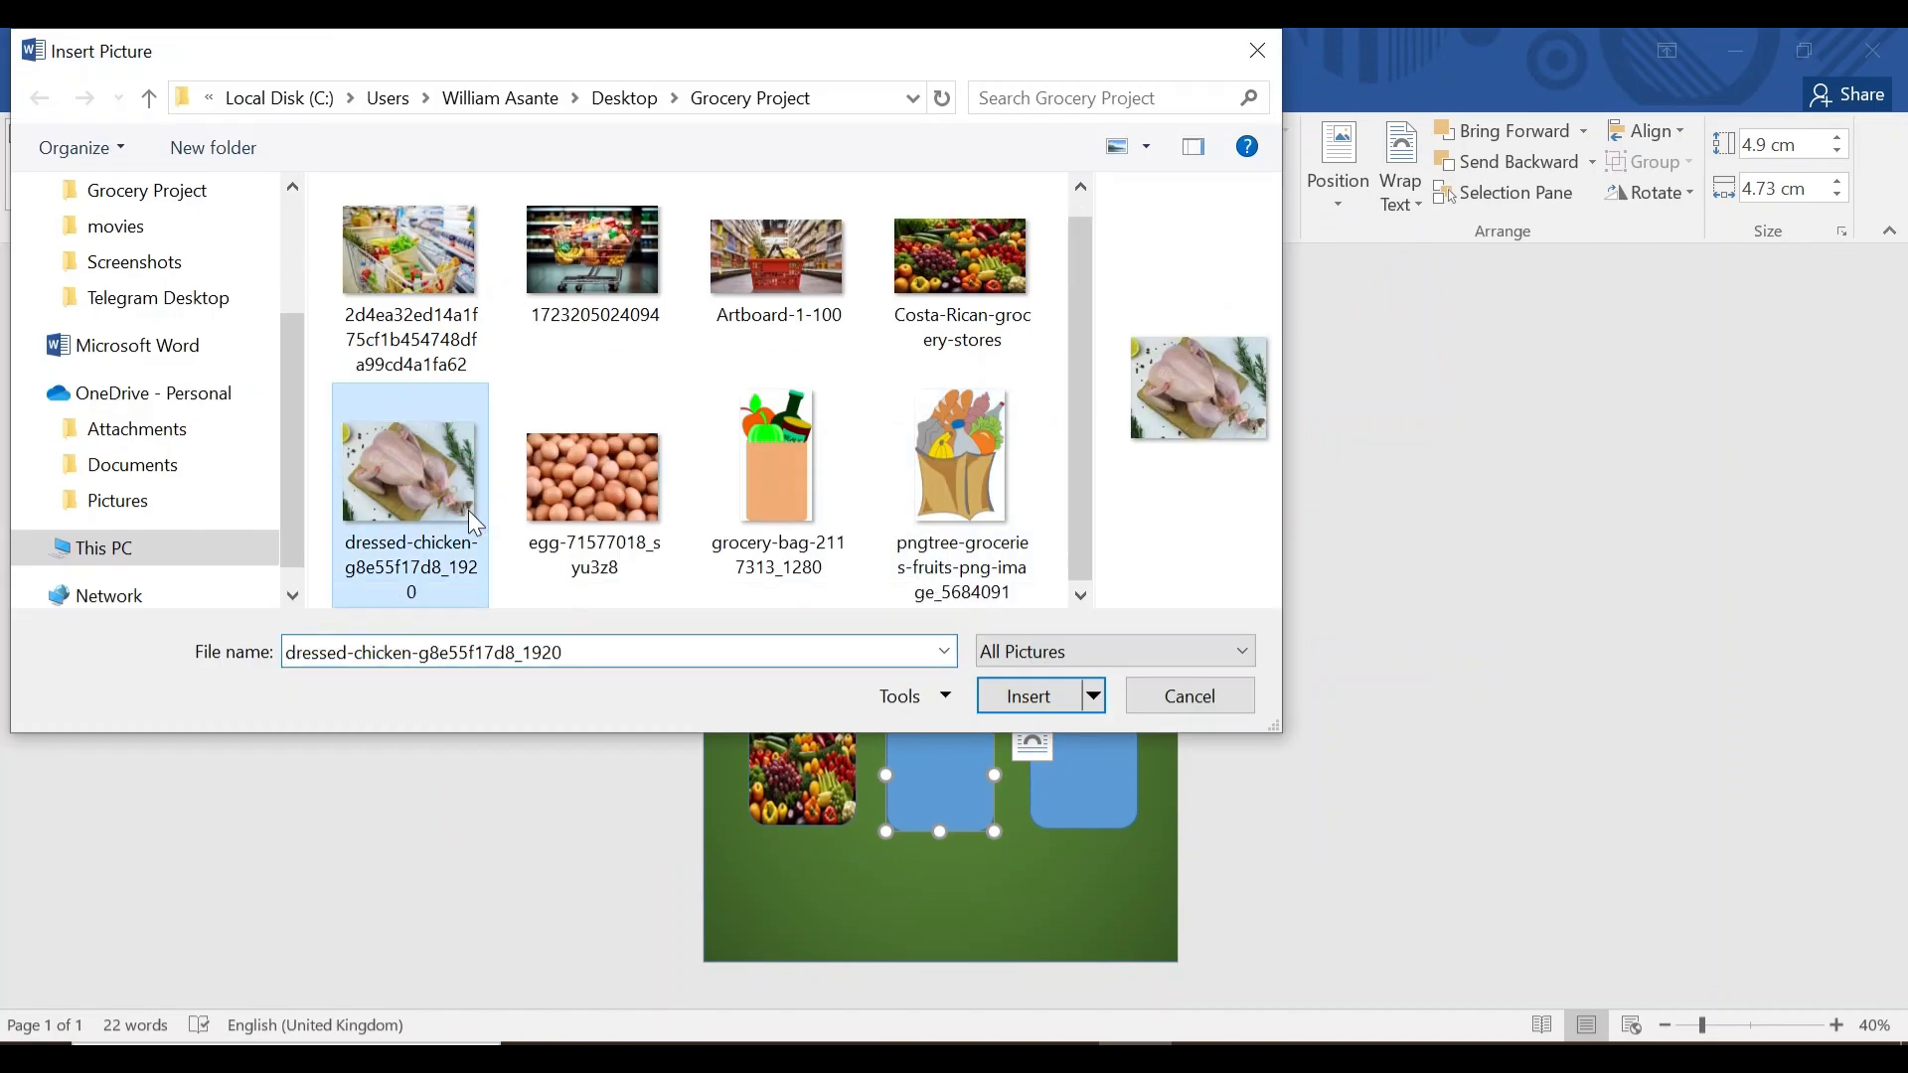
click(1026, 690)
Fill the right rounded square with the egg photo.
click(1094, 753)
click(695, 131)
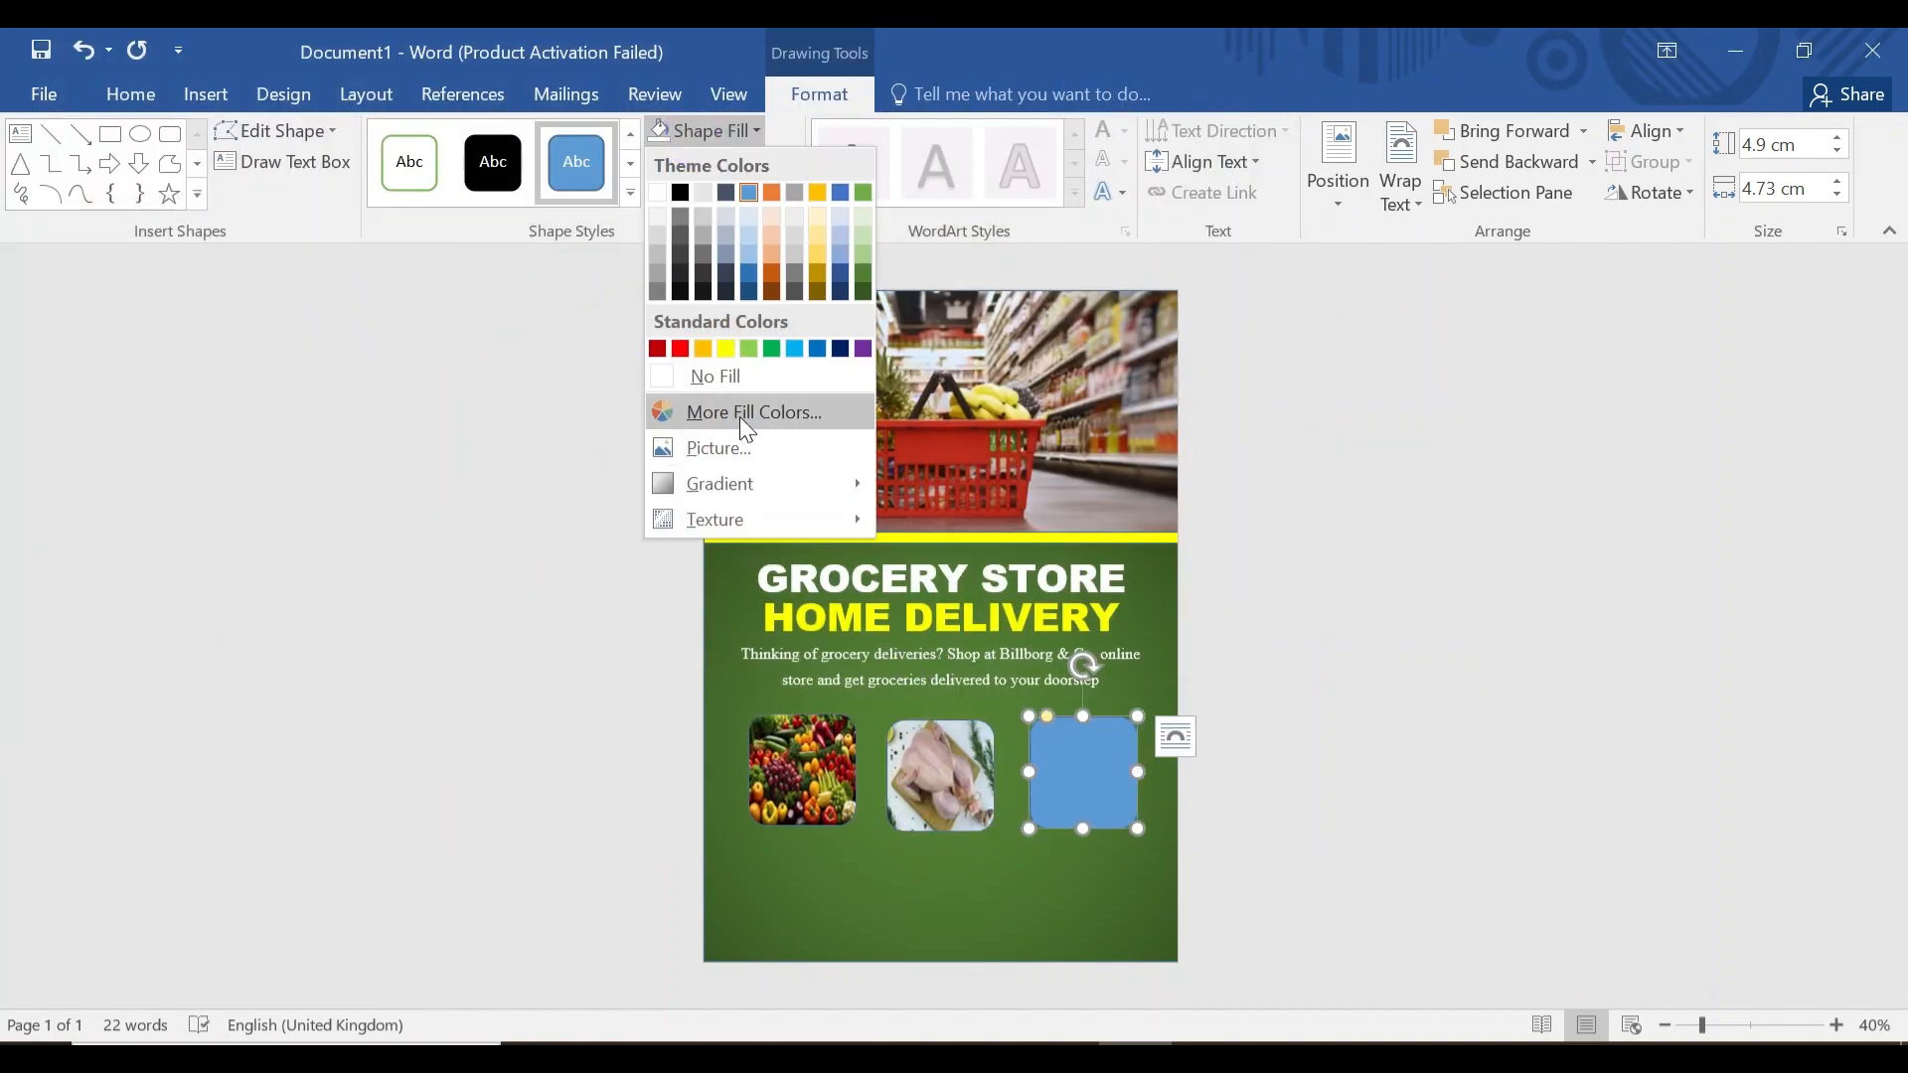
click(735, 445)
click(949, 606)
click(593, 504)
click(1034, 694)
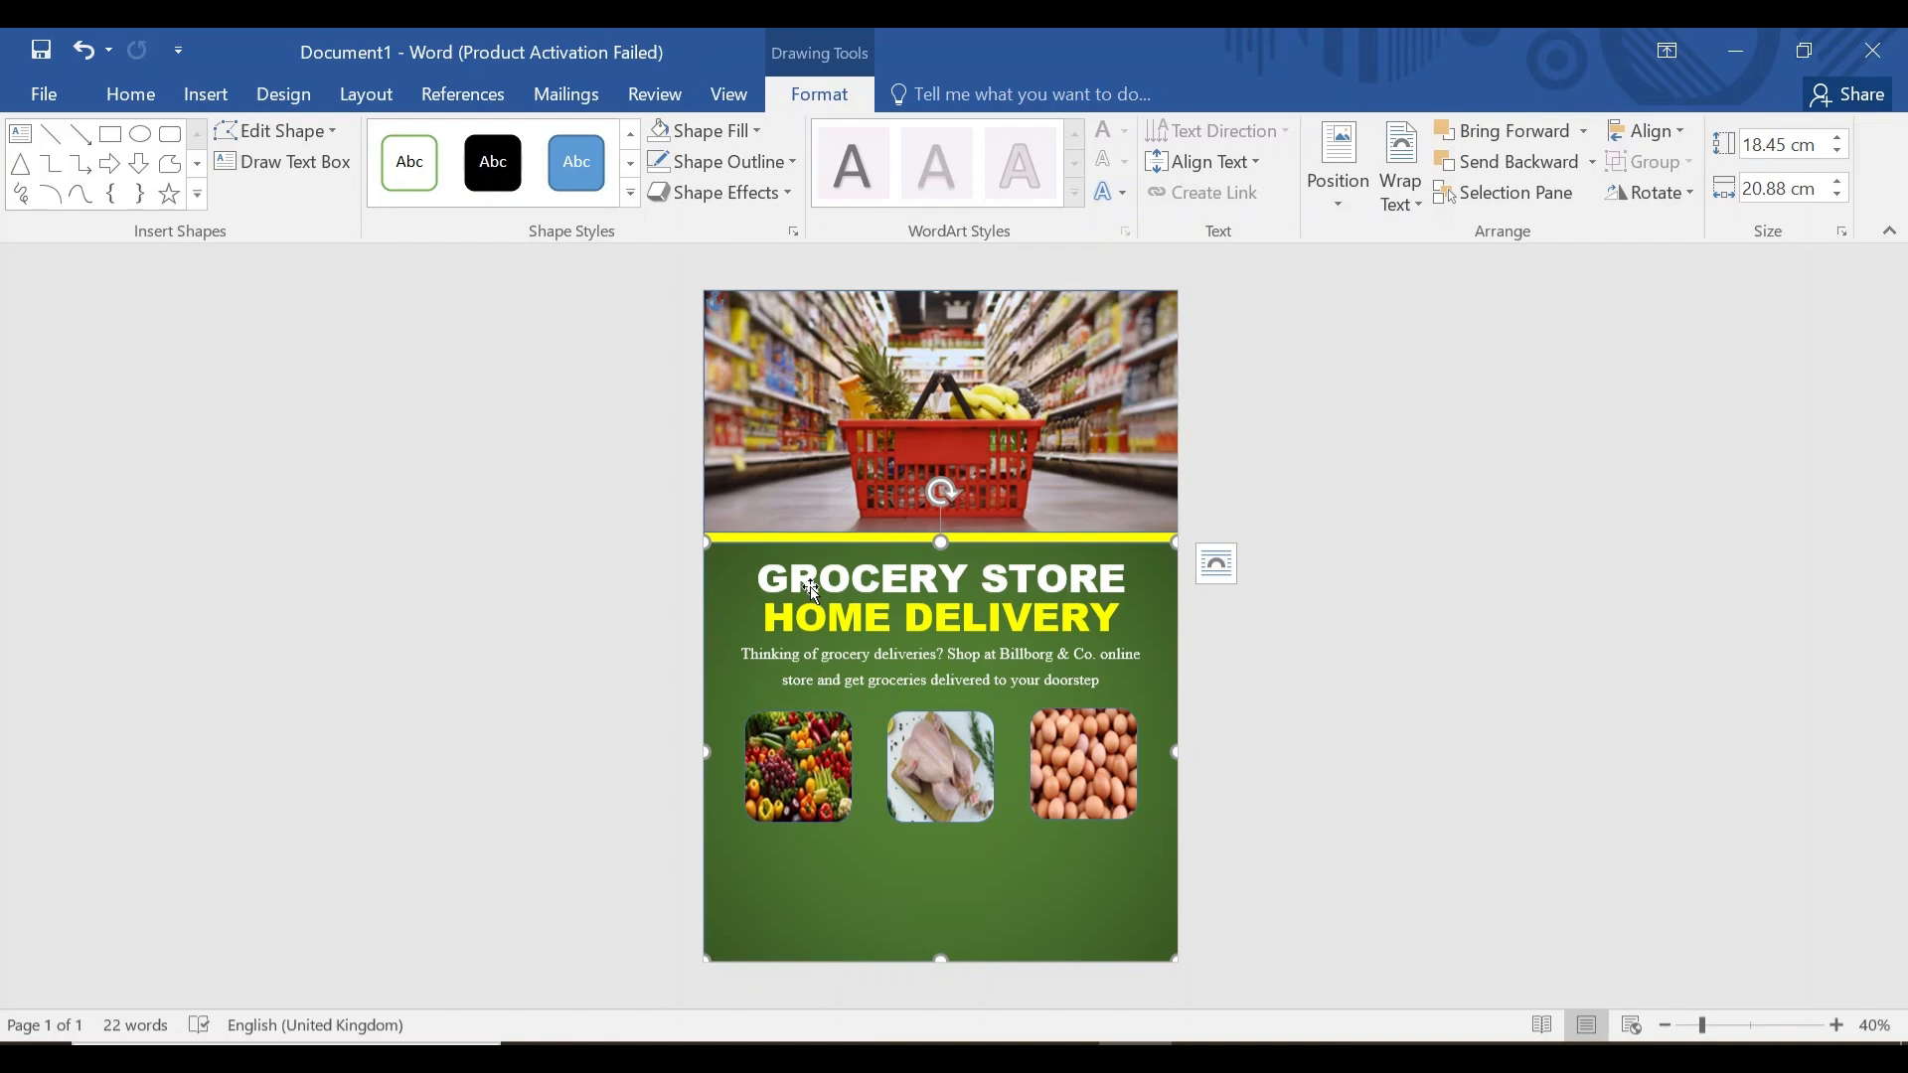
Add a text box below the photos reading 'GET DISC 30% OFF' in Arial Black.
click(206, 95)
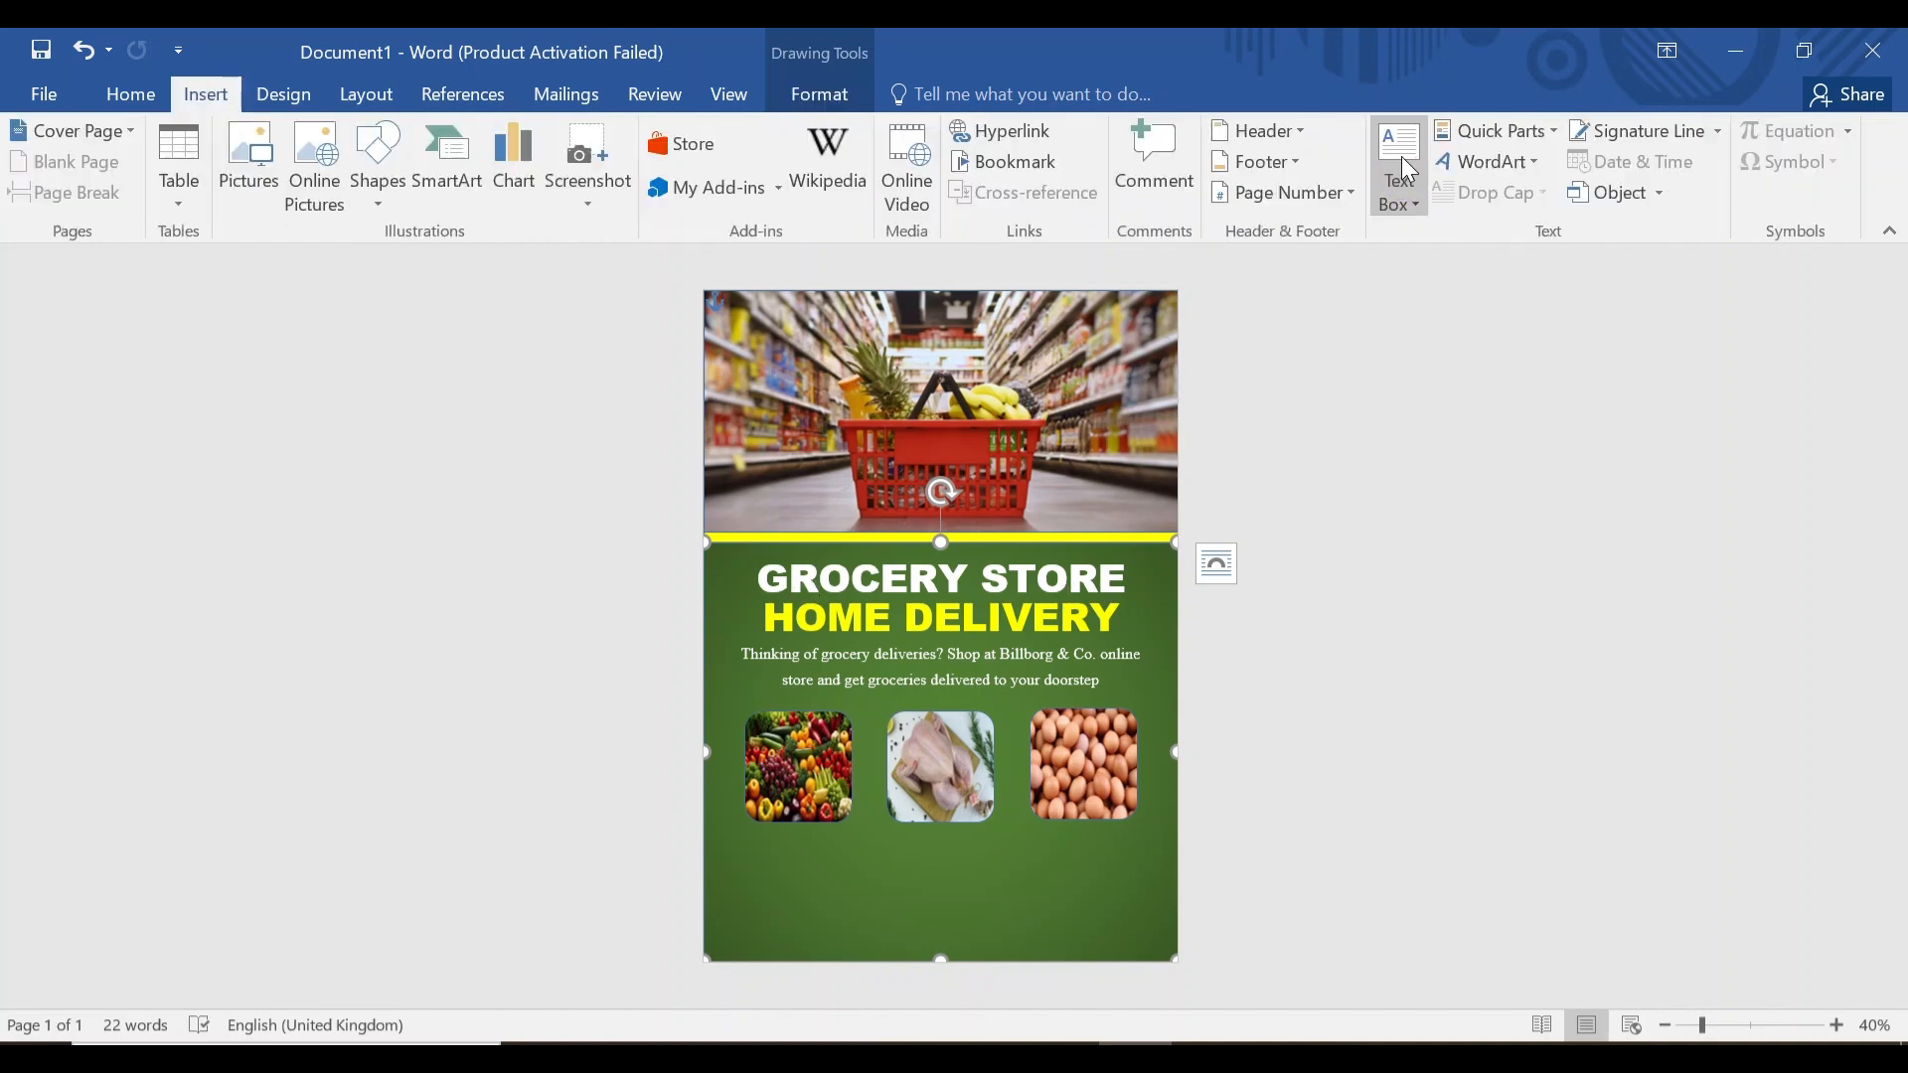
drag(830, 834, 1049, 874)
click(130, 94)
click(335, 143)
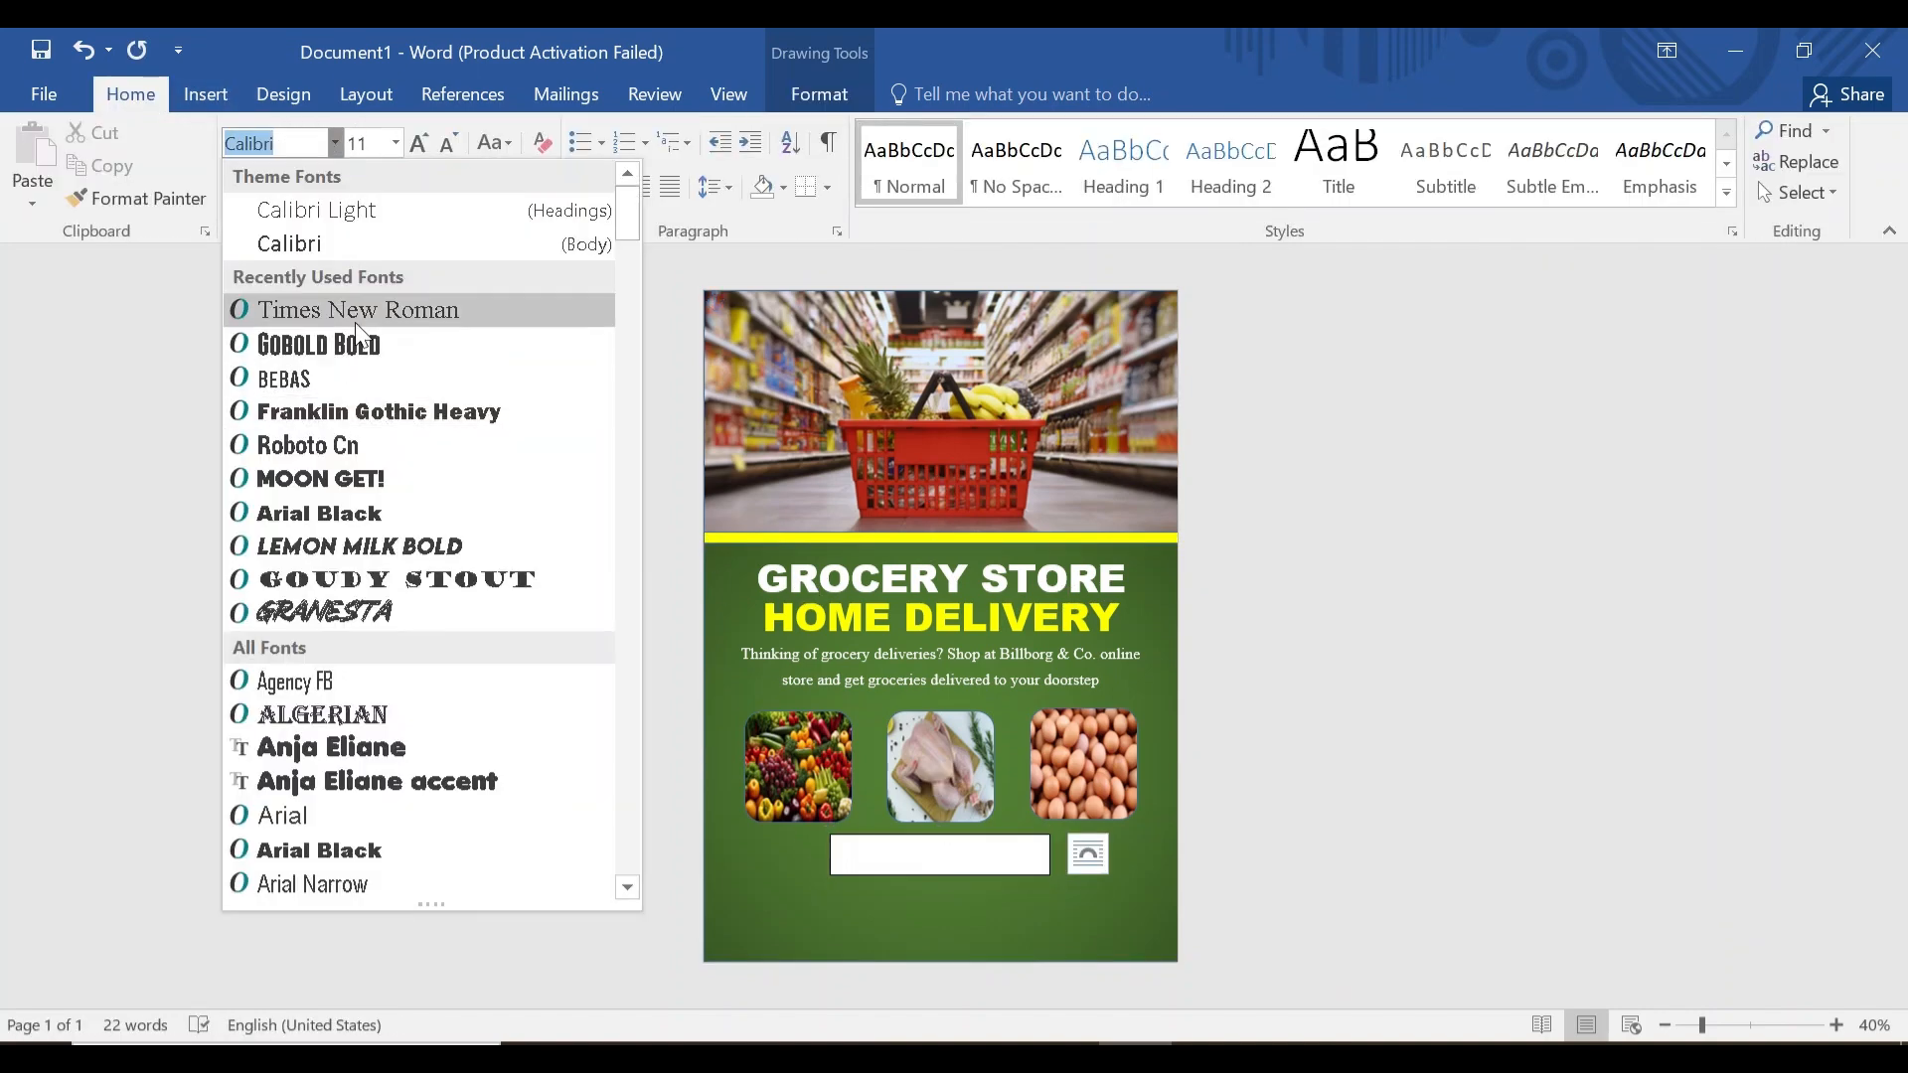
click(362, 482)
text(GET DISC 30% OFF)
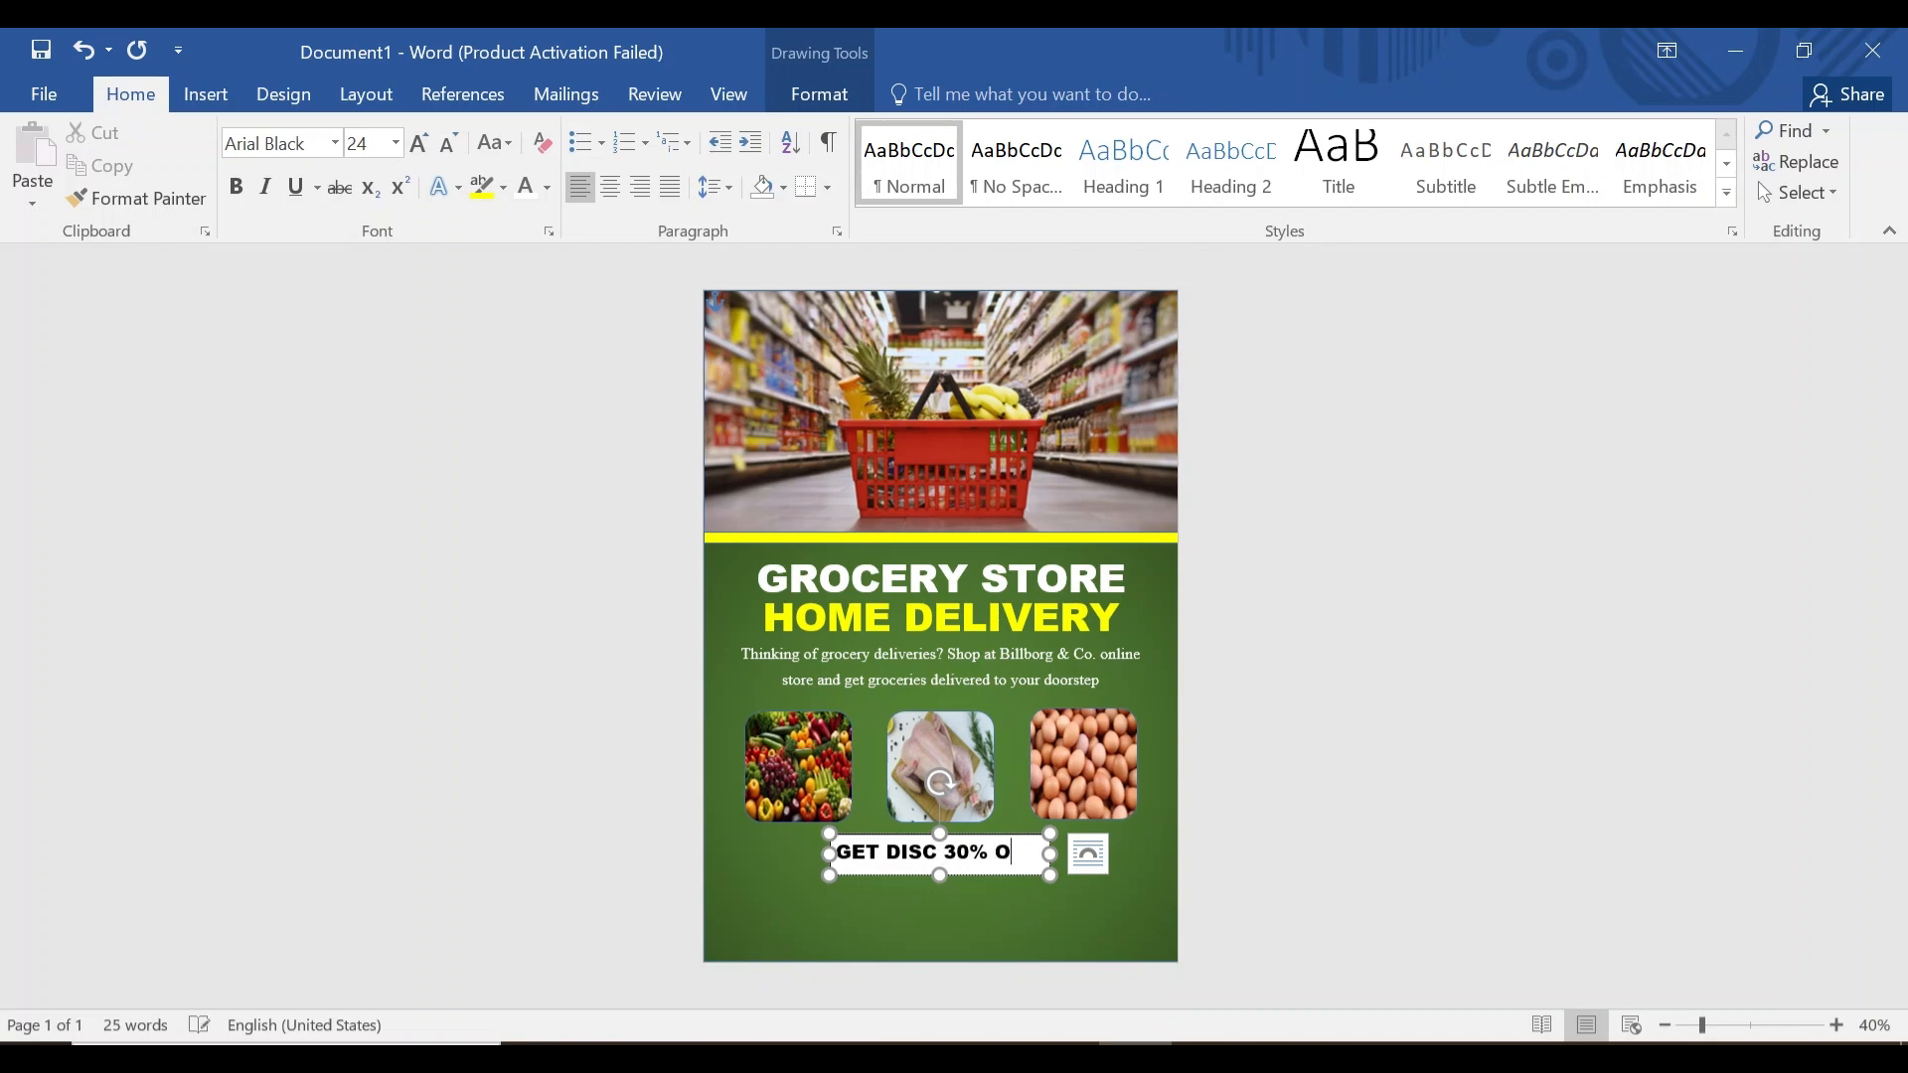
Remove the discount box's fill and outline and make its text white.
key(ctrl+a)
click(819, 95)
click(705, 130)
click(707, 382)
click(718, 162)
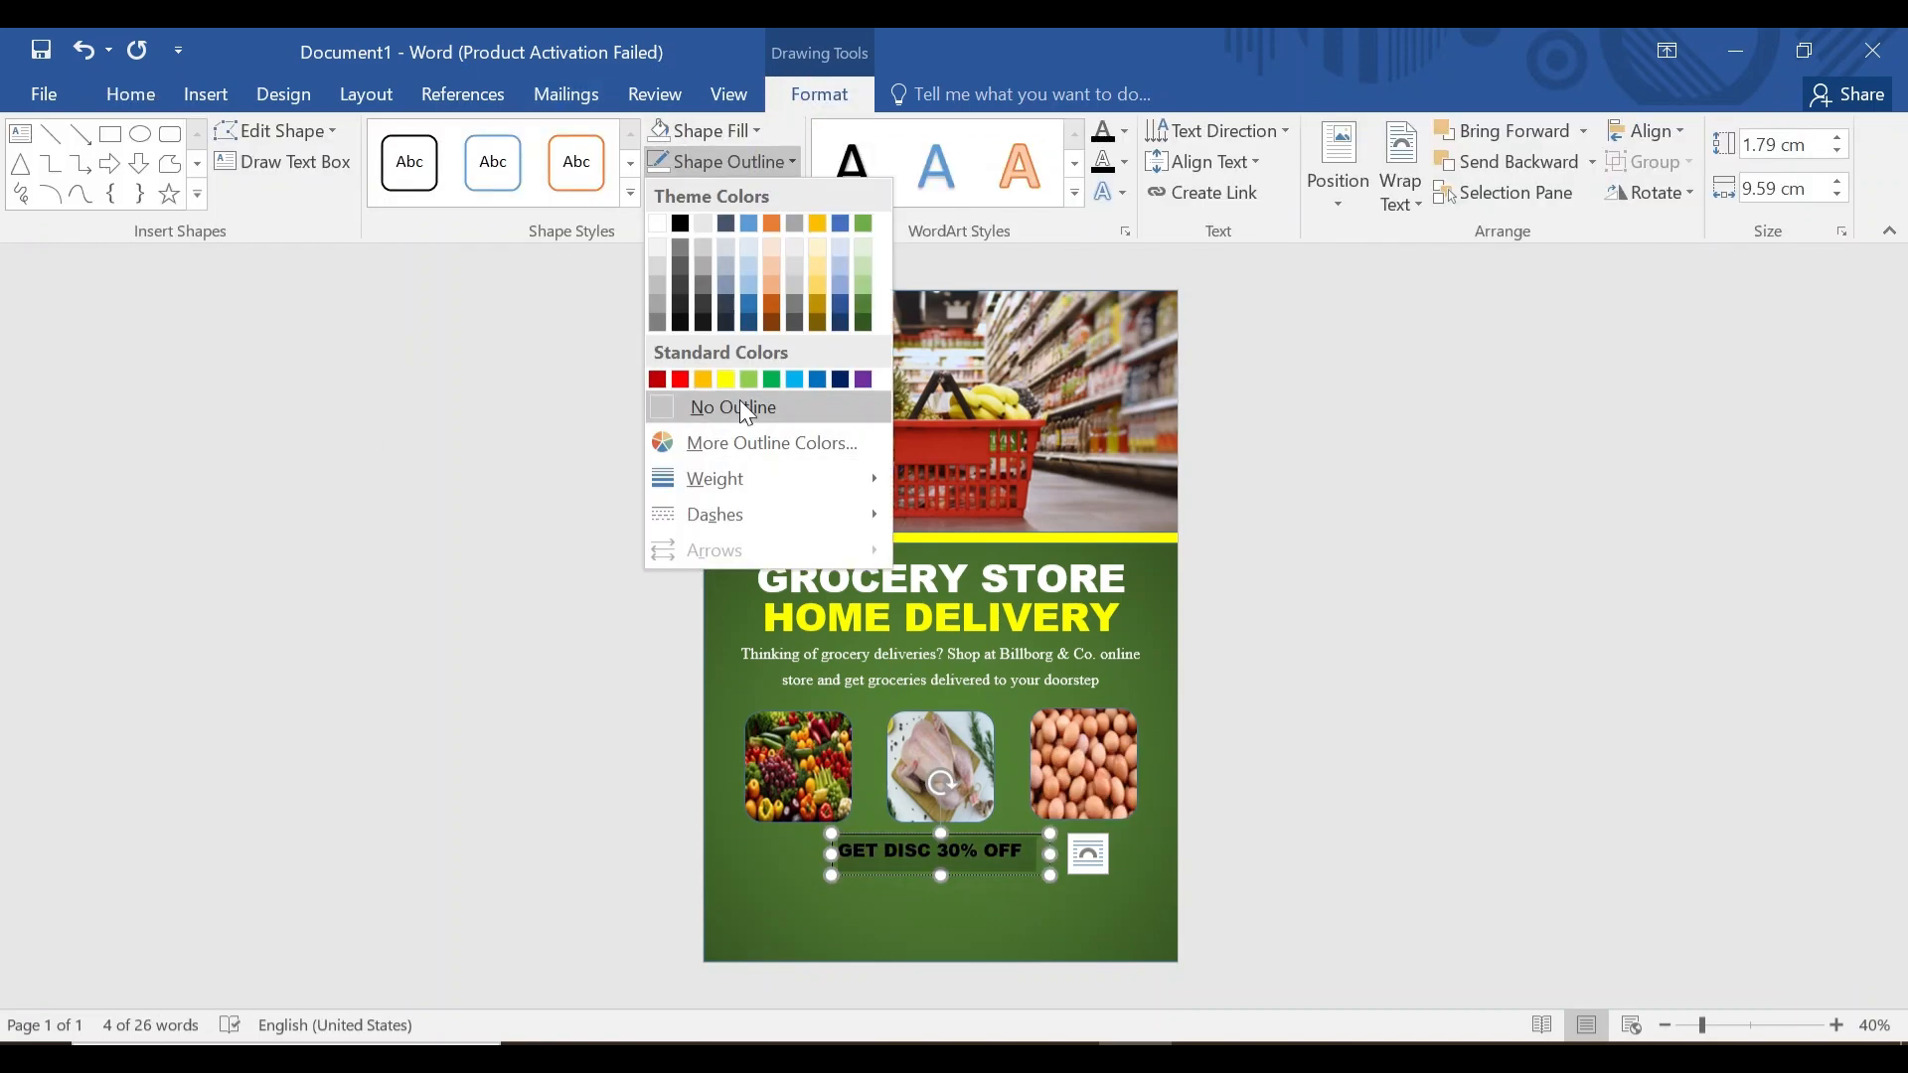
click(745, 408)
click(130, 95)
click(525, 186)
click(1027, 902)
Nudge the discount text slightly higher and pick the rectangle shape for beneath it.
click(959, 852)
drag(922, 873, 1006, 891)
click(919, 914)
click(210, 95)
click(378, 169)
click(460, 267)
Fill the new rectangle yellow and draw a text box over it.
click(705, 130)
click(732, 316)
click(934, 920)
click(205, 94)
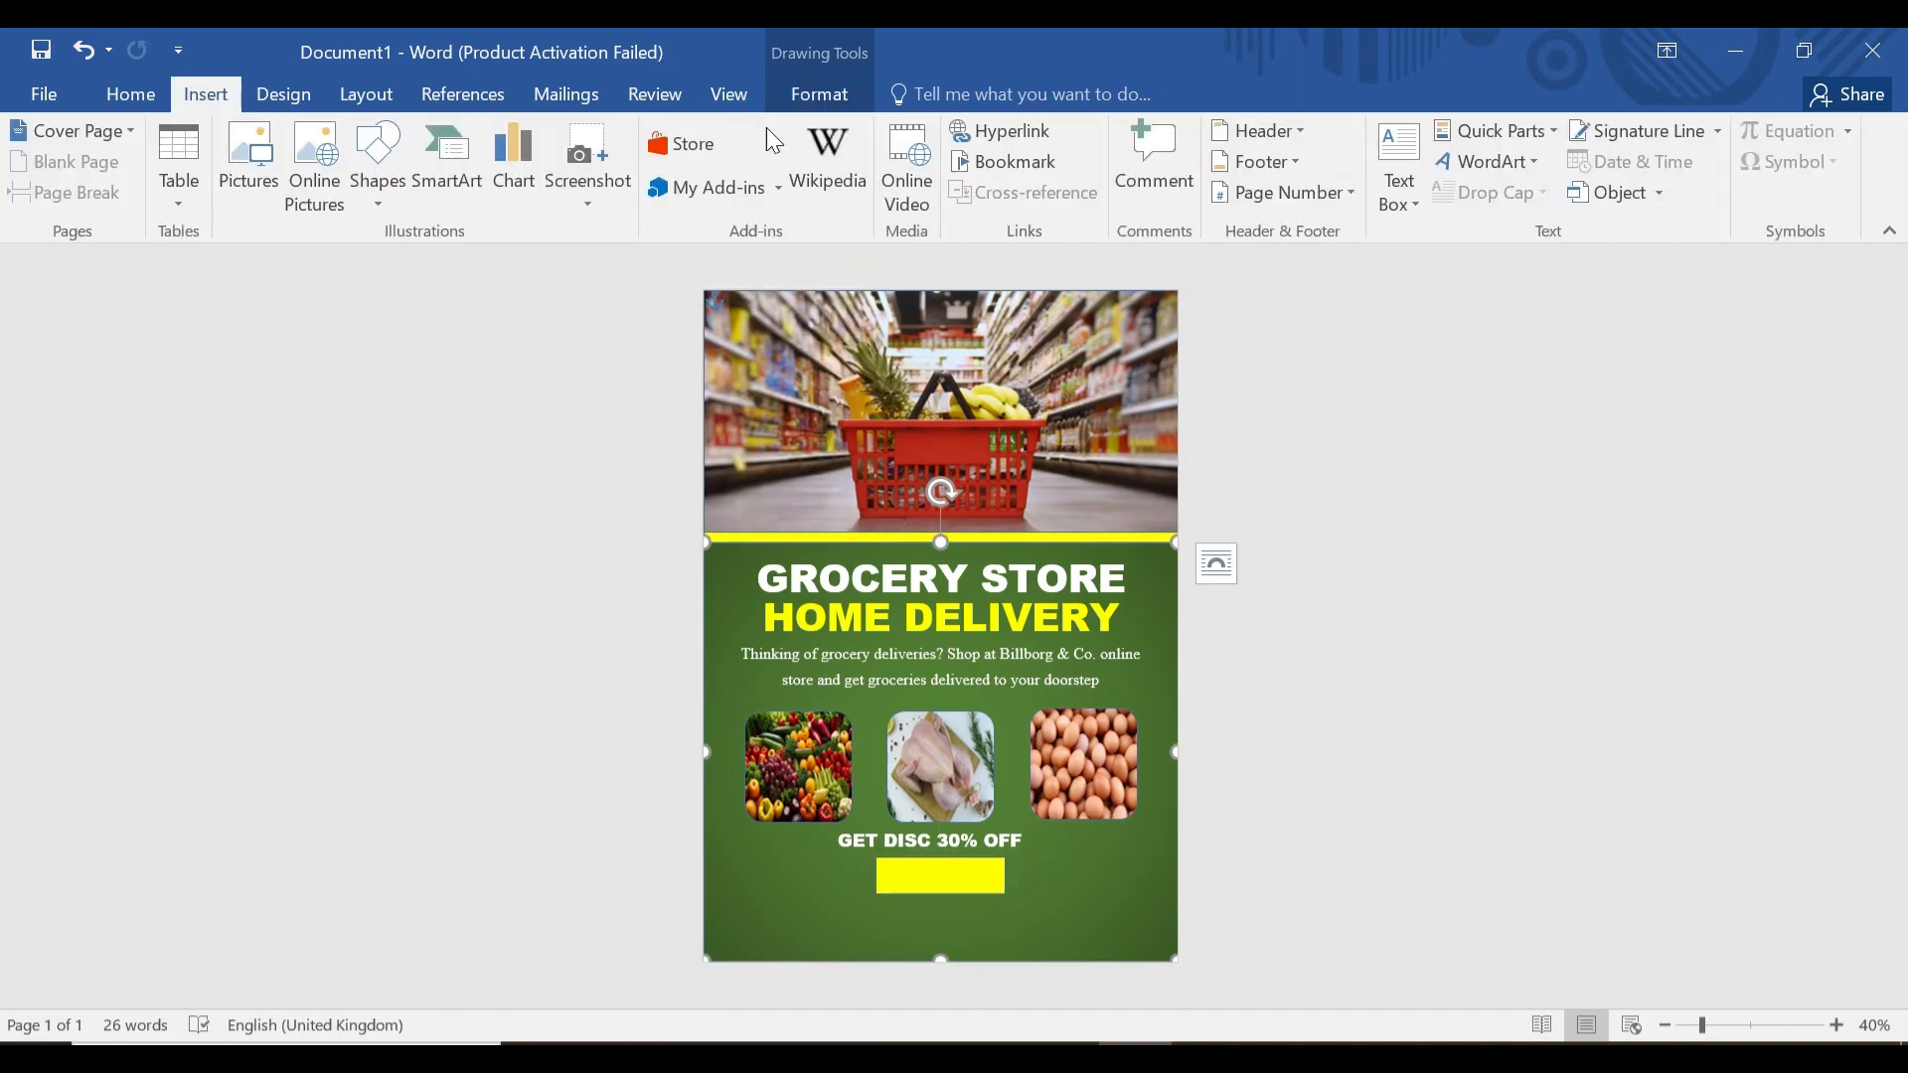
click(1398, 169)
click(1460, 875)
drag(886, 865, 997, 891)
Set the button text to Arial Black, size 18.
click(131, 93)
click(396, 143)
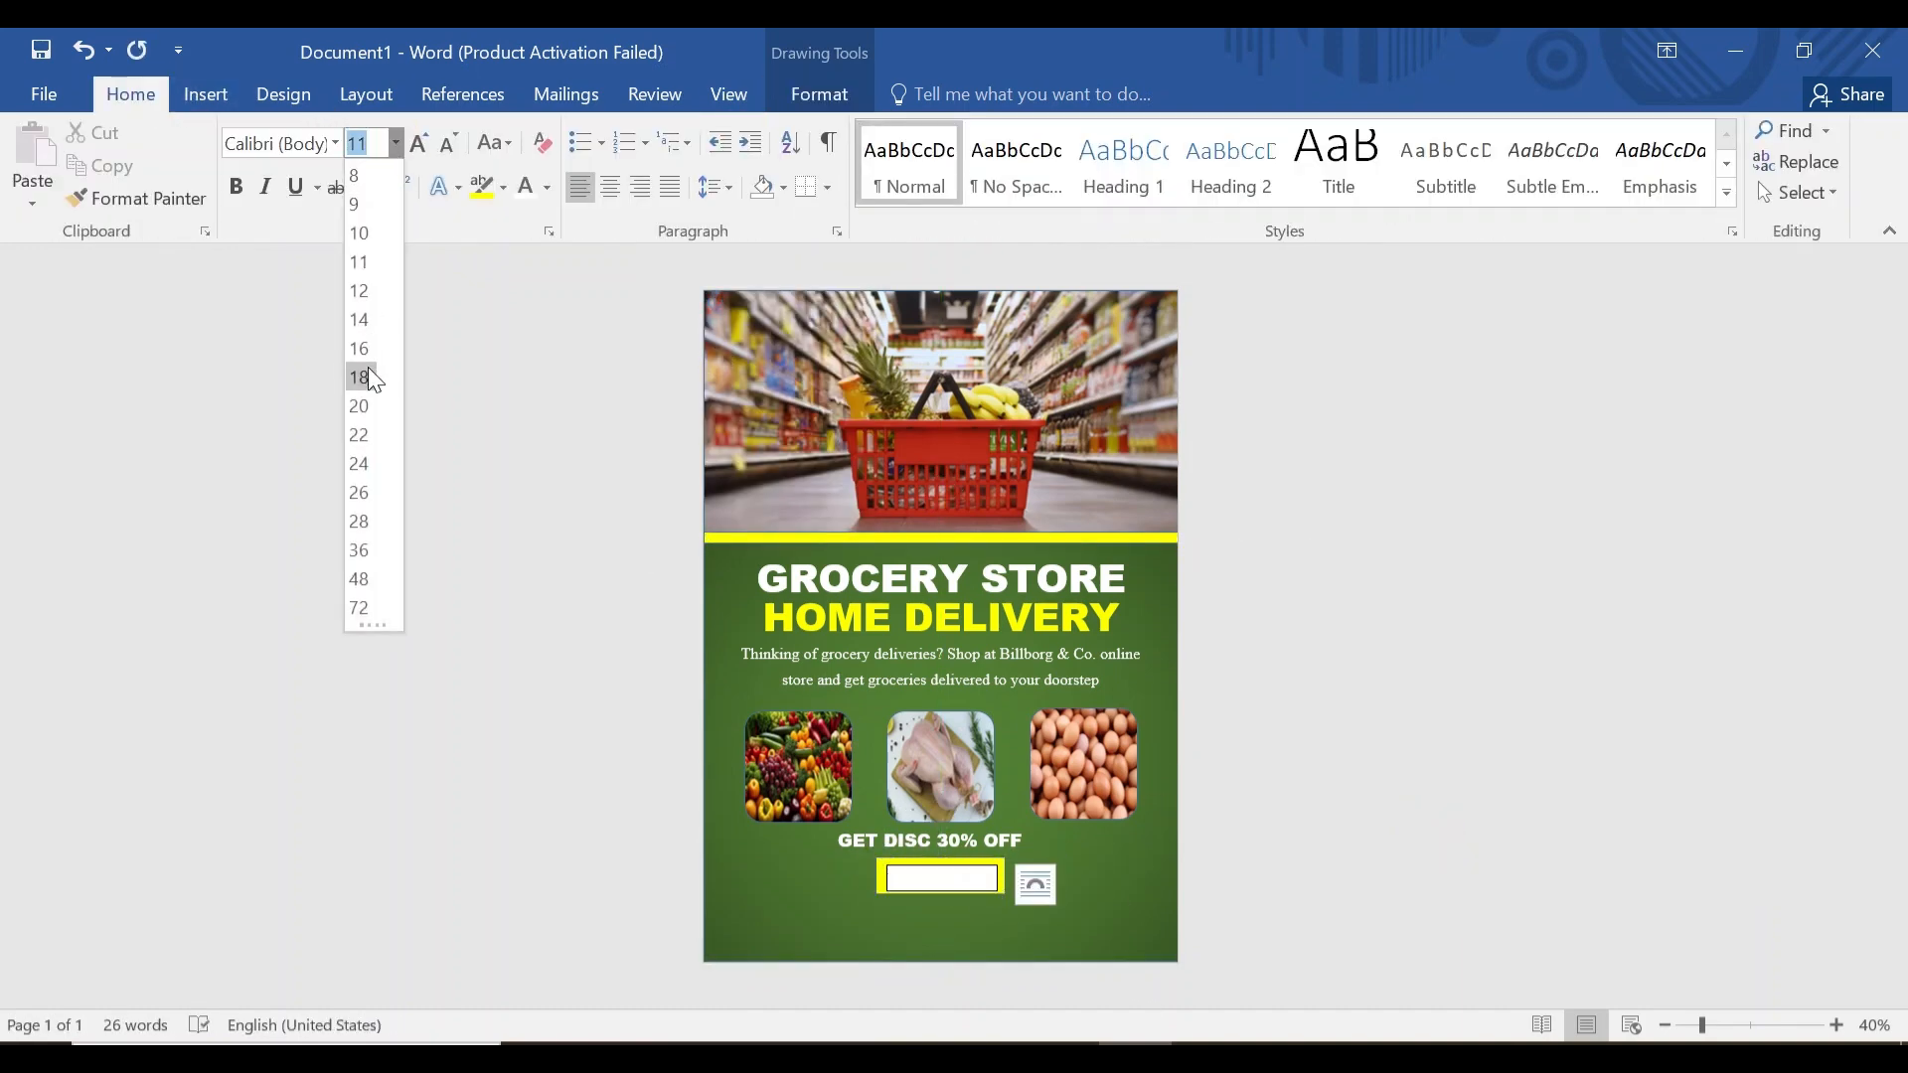
click(366, 376)
click(335, 143)
click(349, 848)
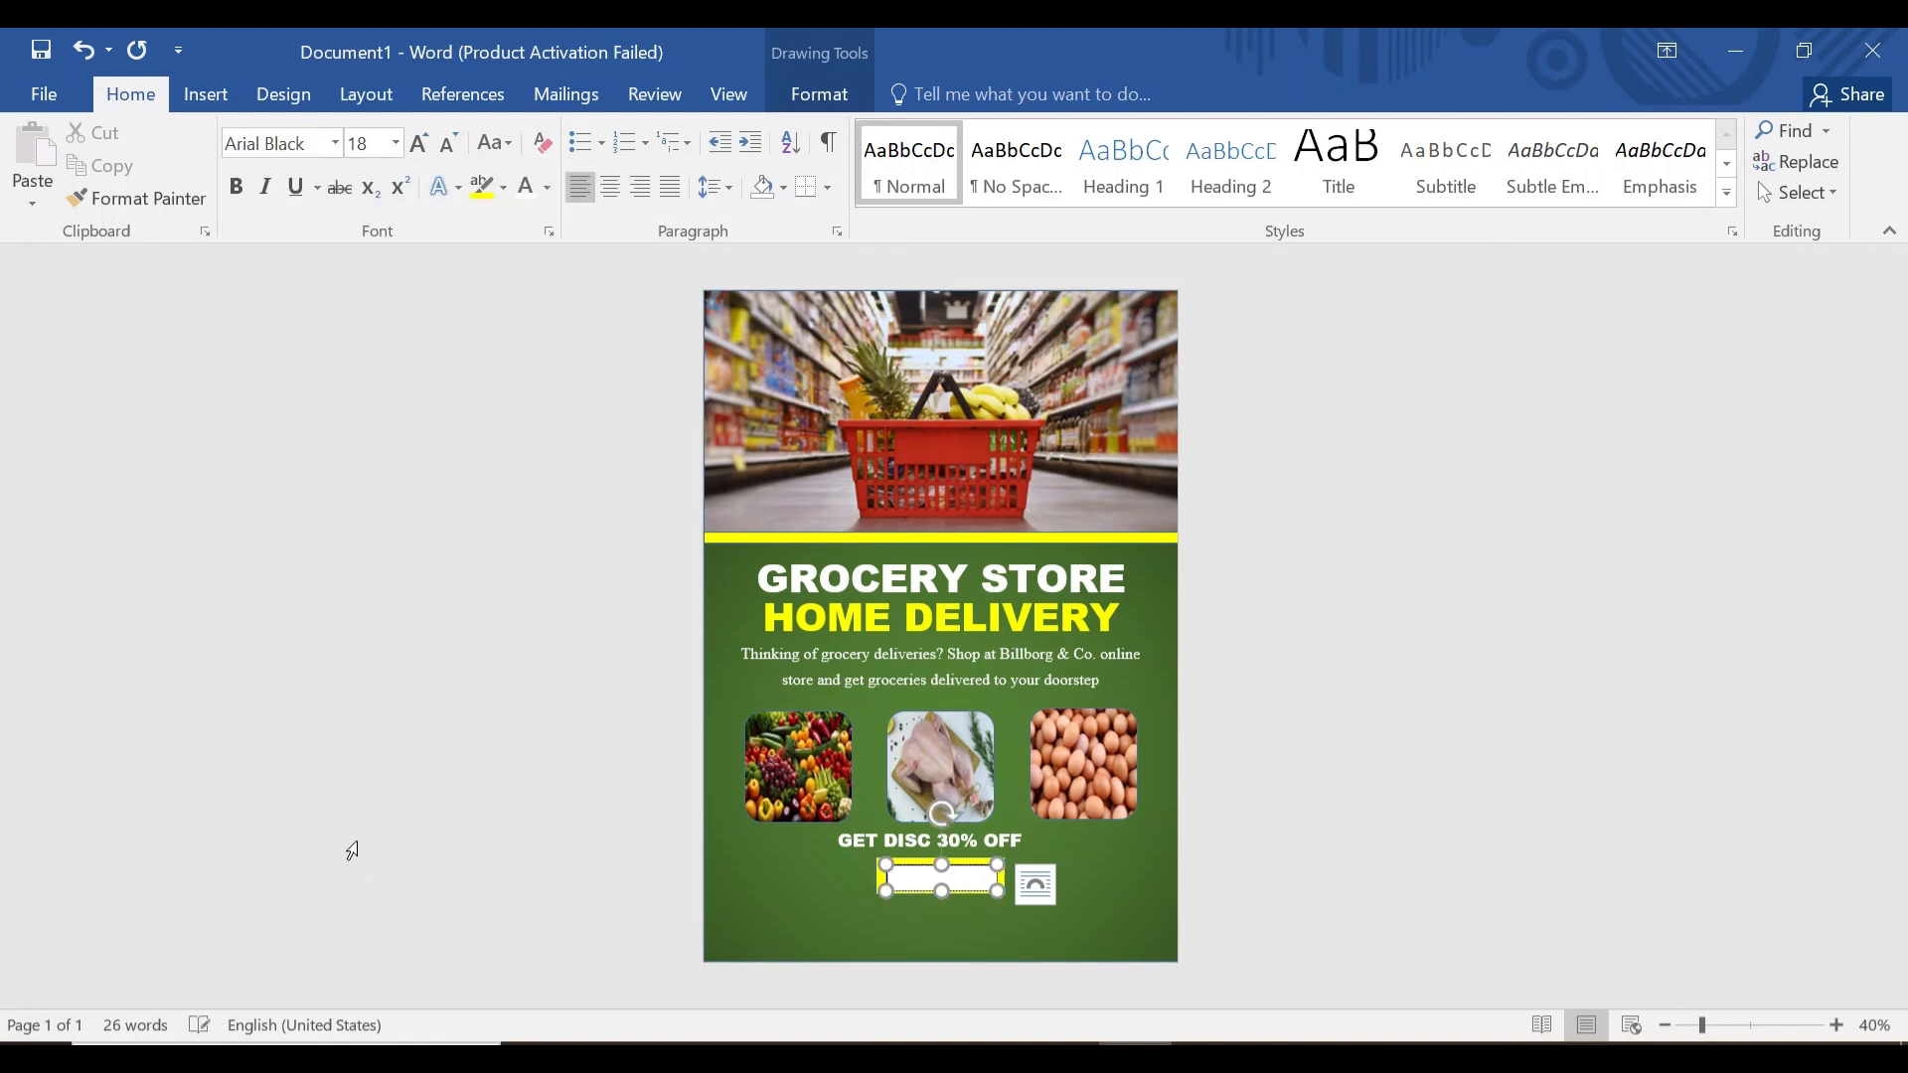
Remove the text box fill and centre SHOP NOW on the yellow button.
click(819, 93)
click(710, 131)
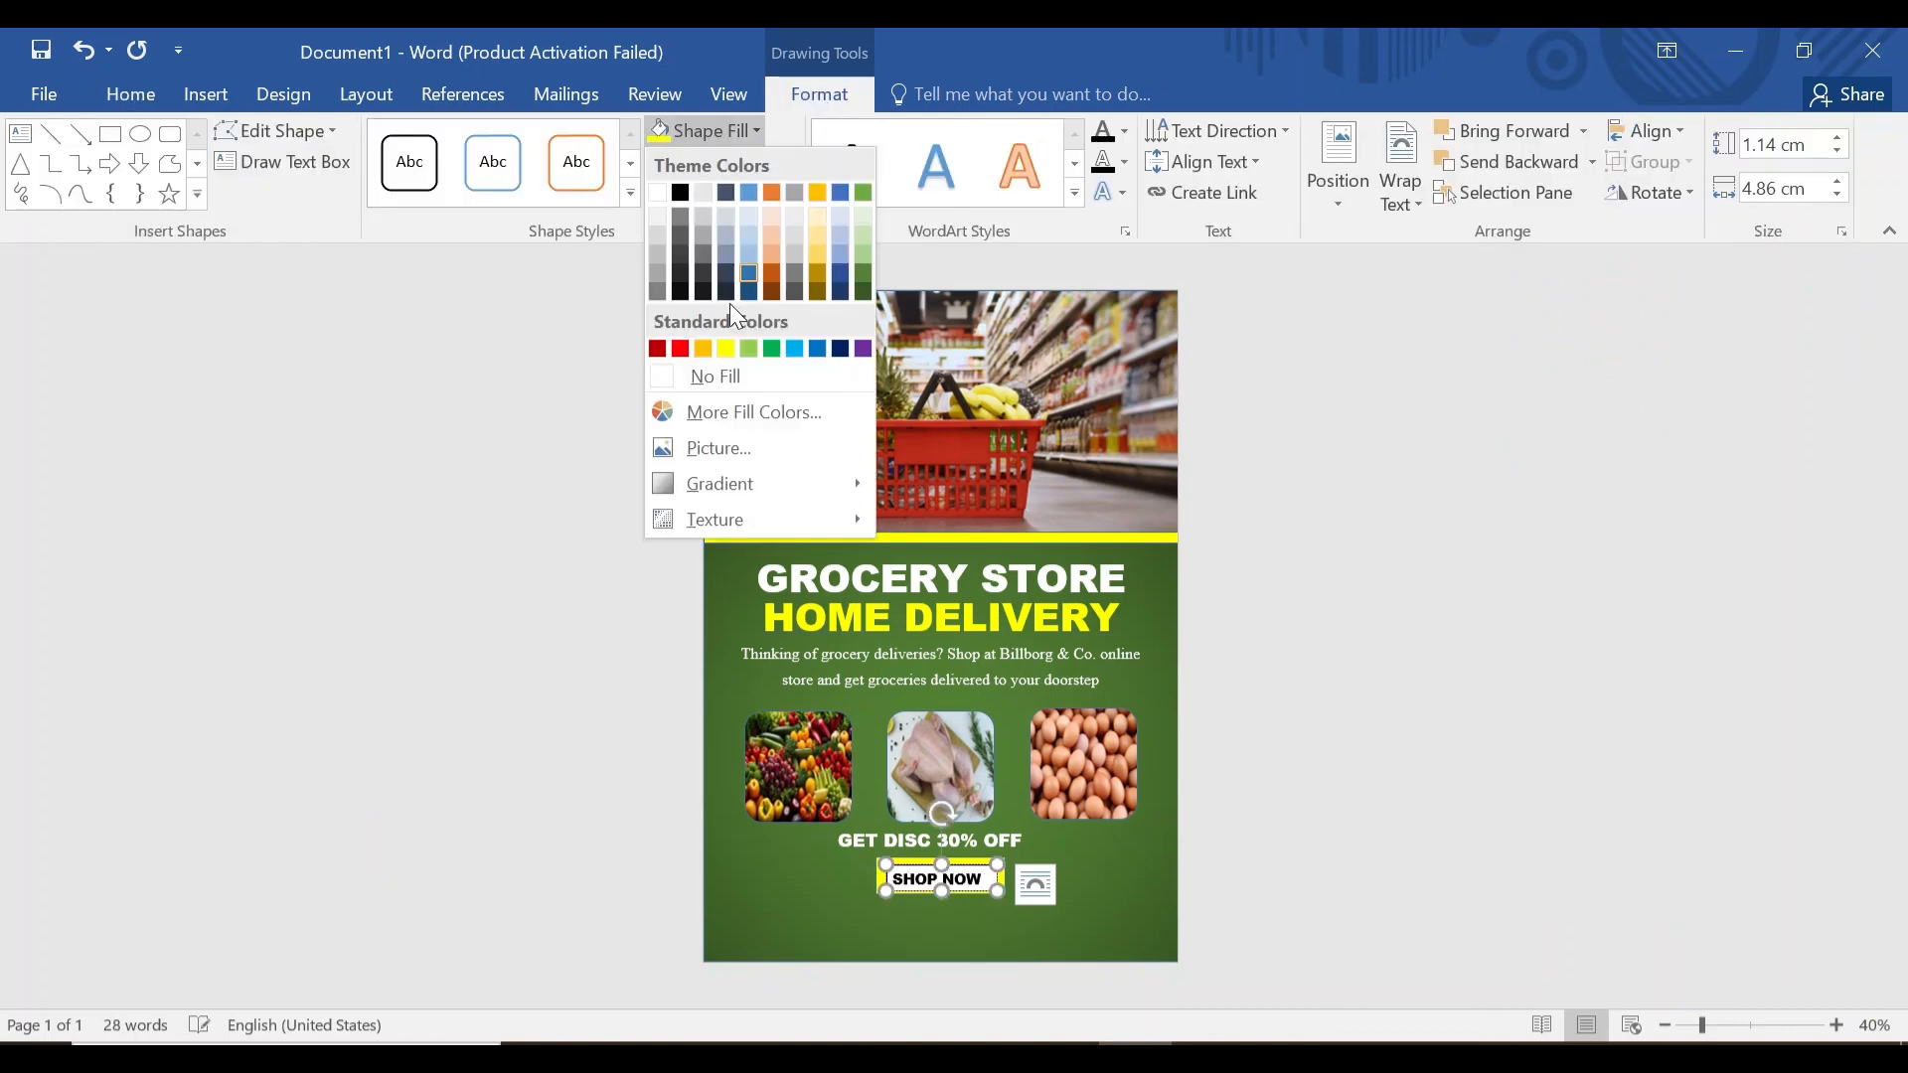
click(710, 376)
drag(956, 883, 952, 881)
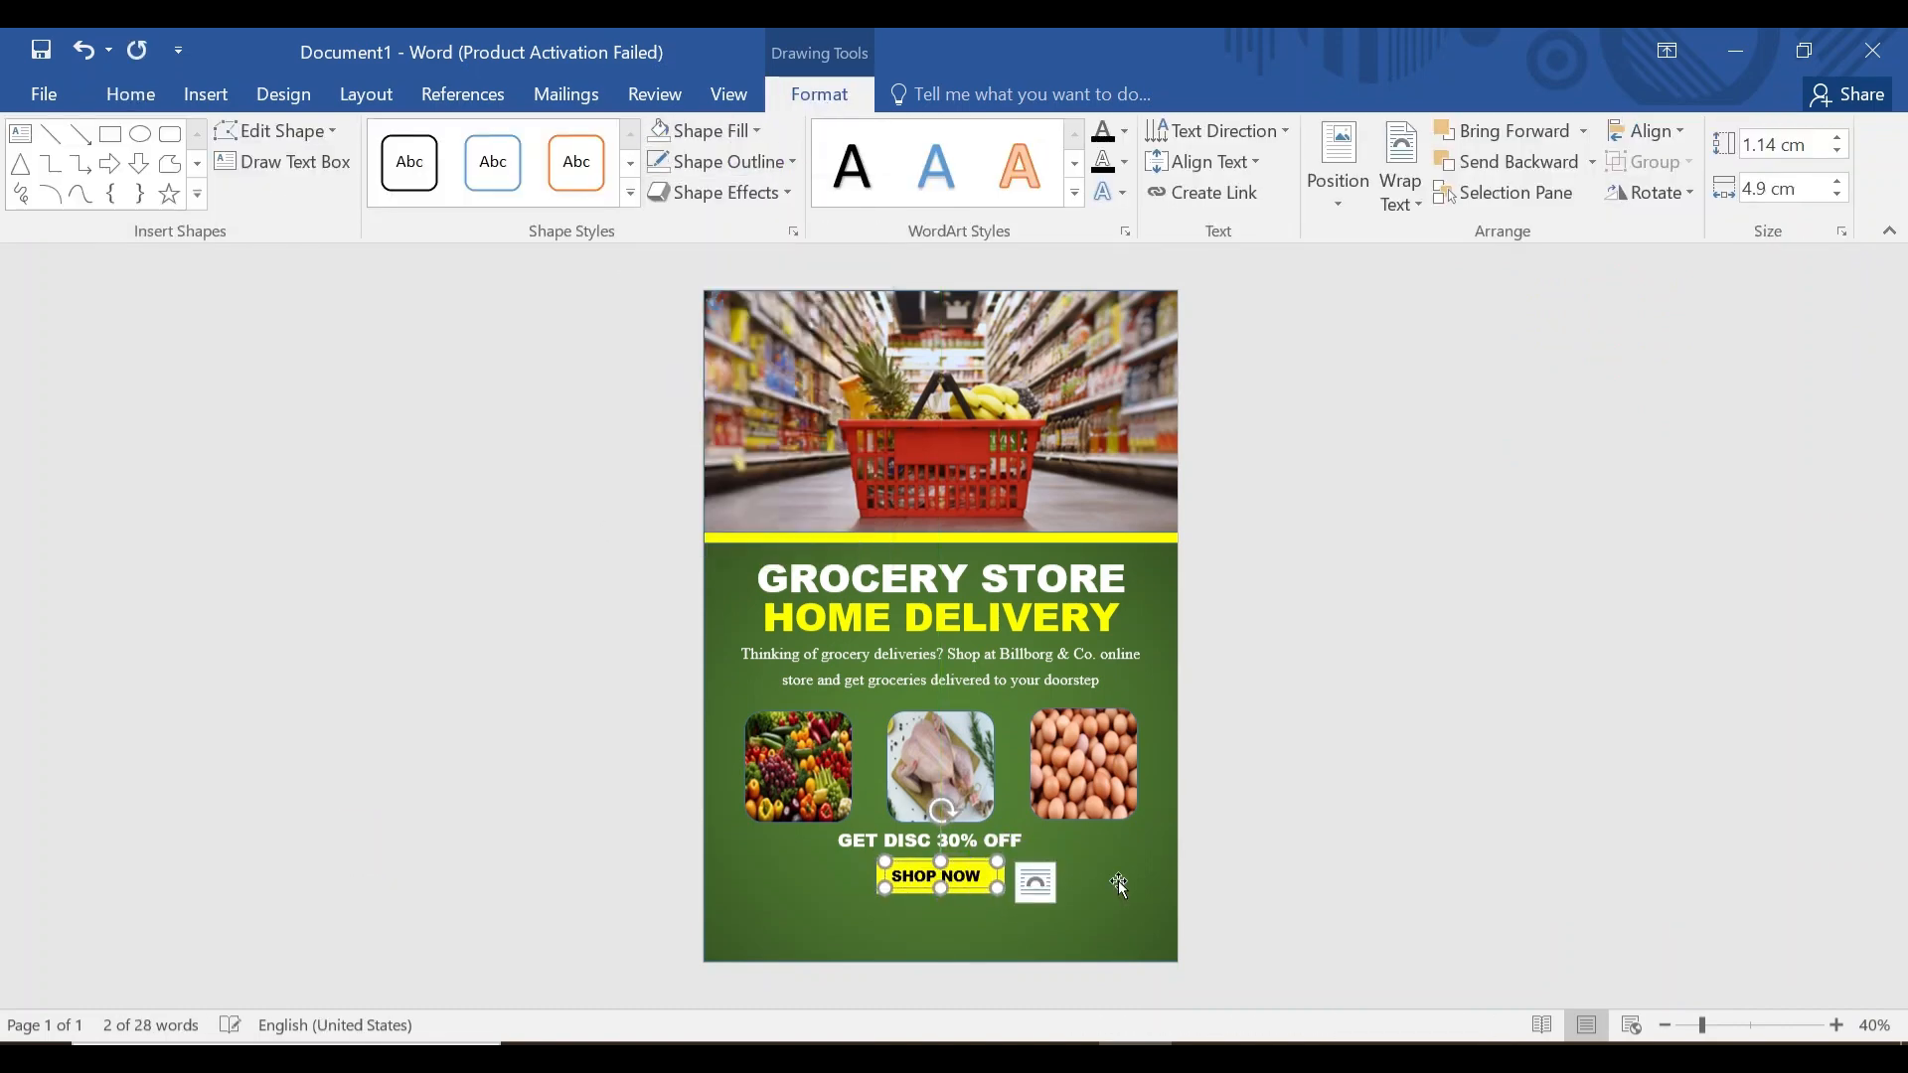
click(1117, 881)
Draw another text box along the flyer's bottom edge.
click(205, 95)
click(1398, 202)
drag(829, 906, 1050, 953)
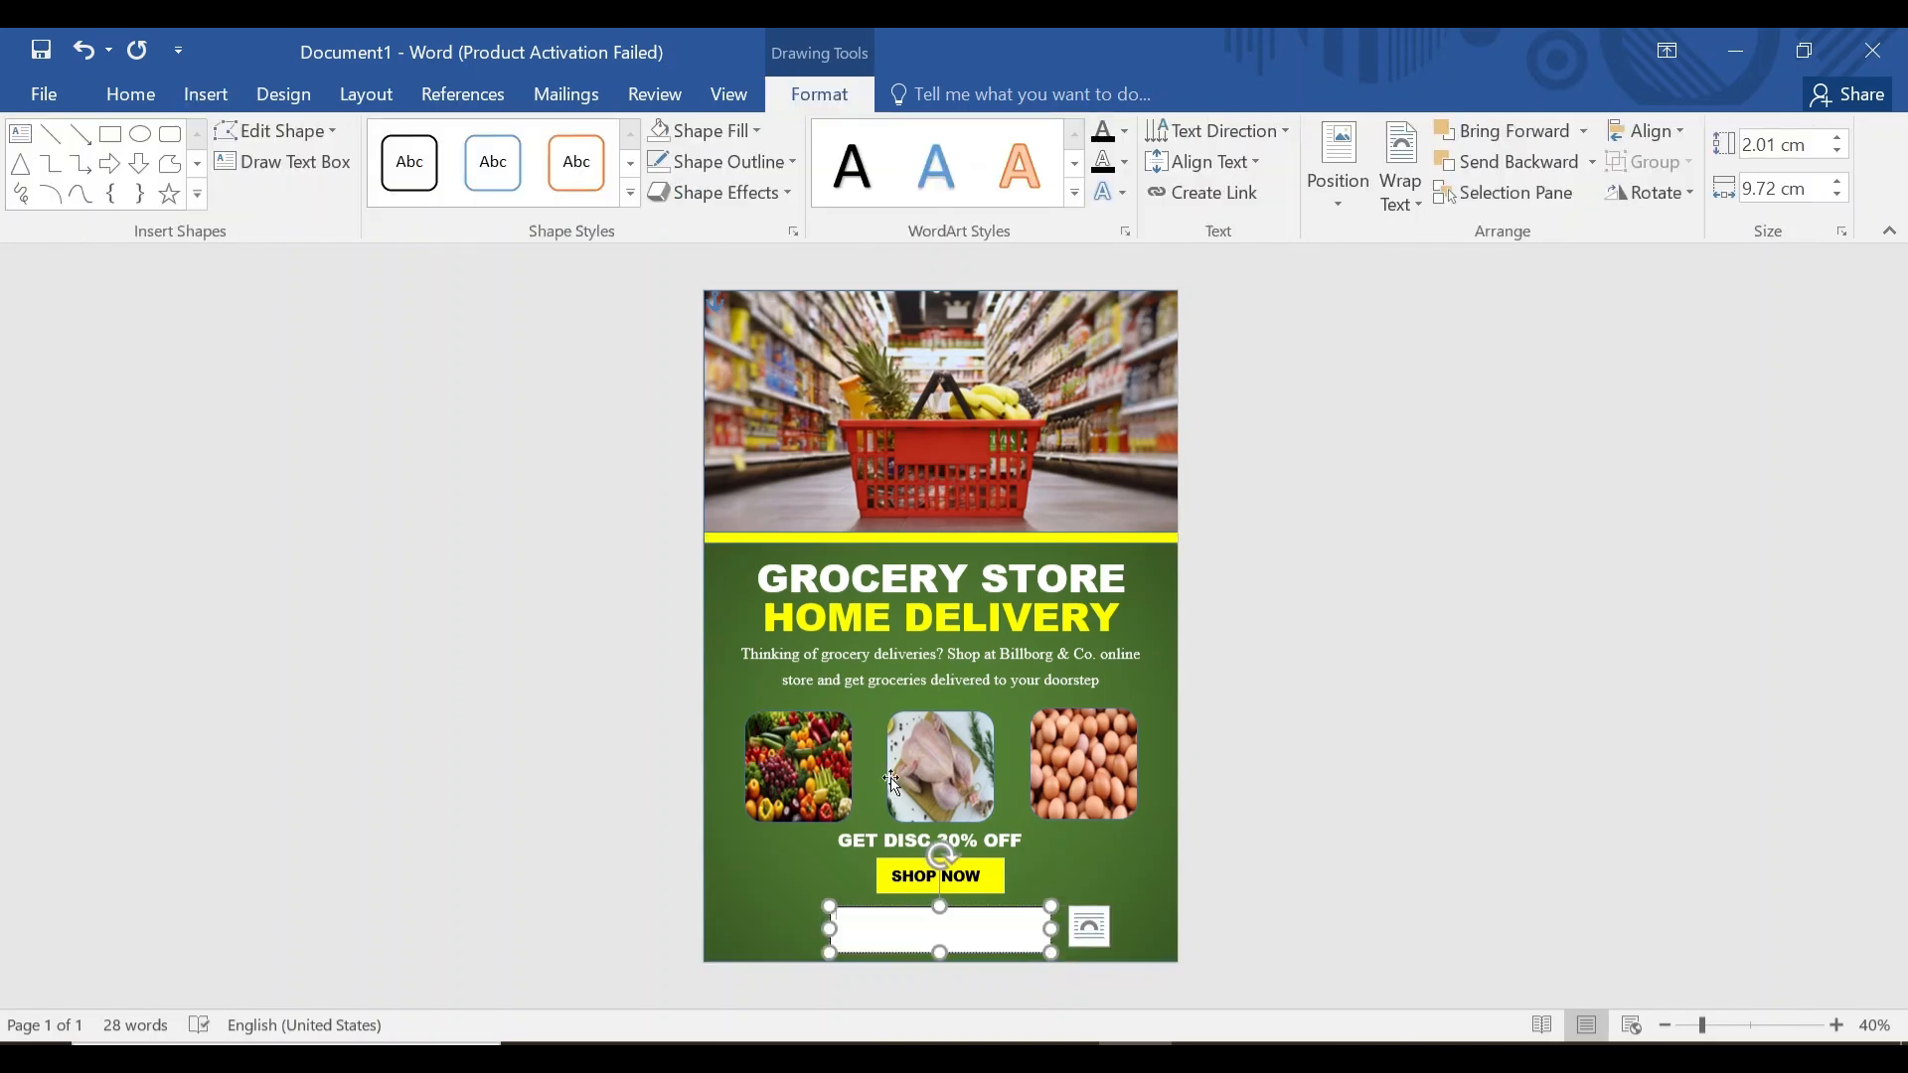
click(130, 94)
click(335, 143)
click(396, 143)
click(364, 319)
click(610, 187)
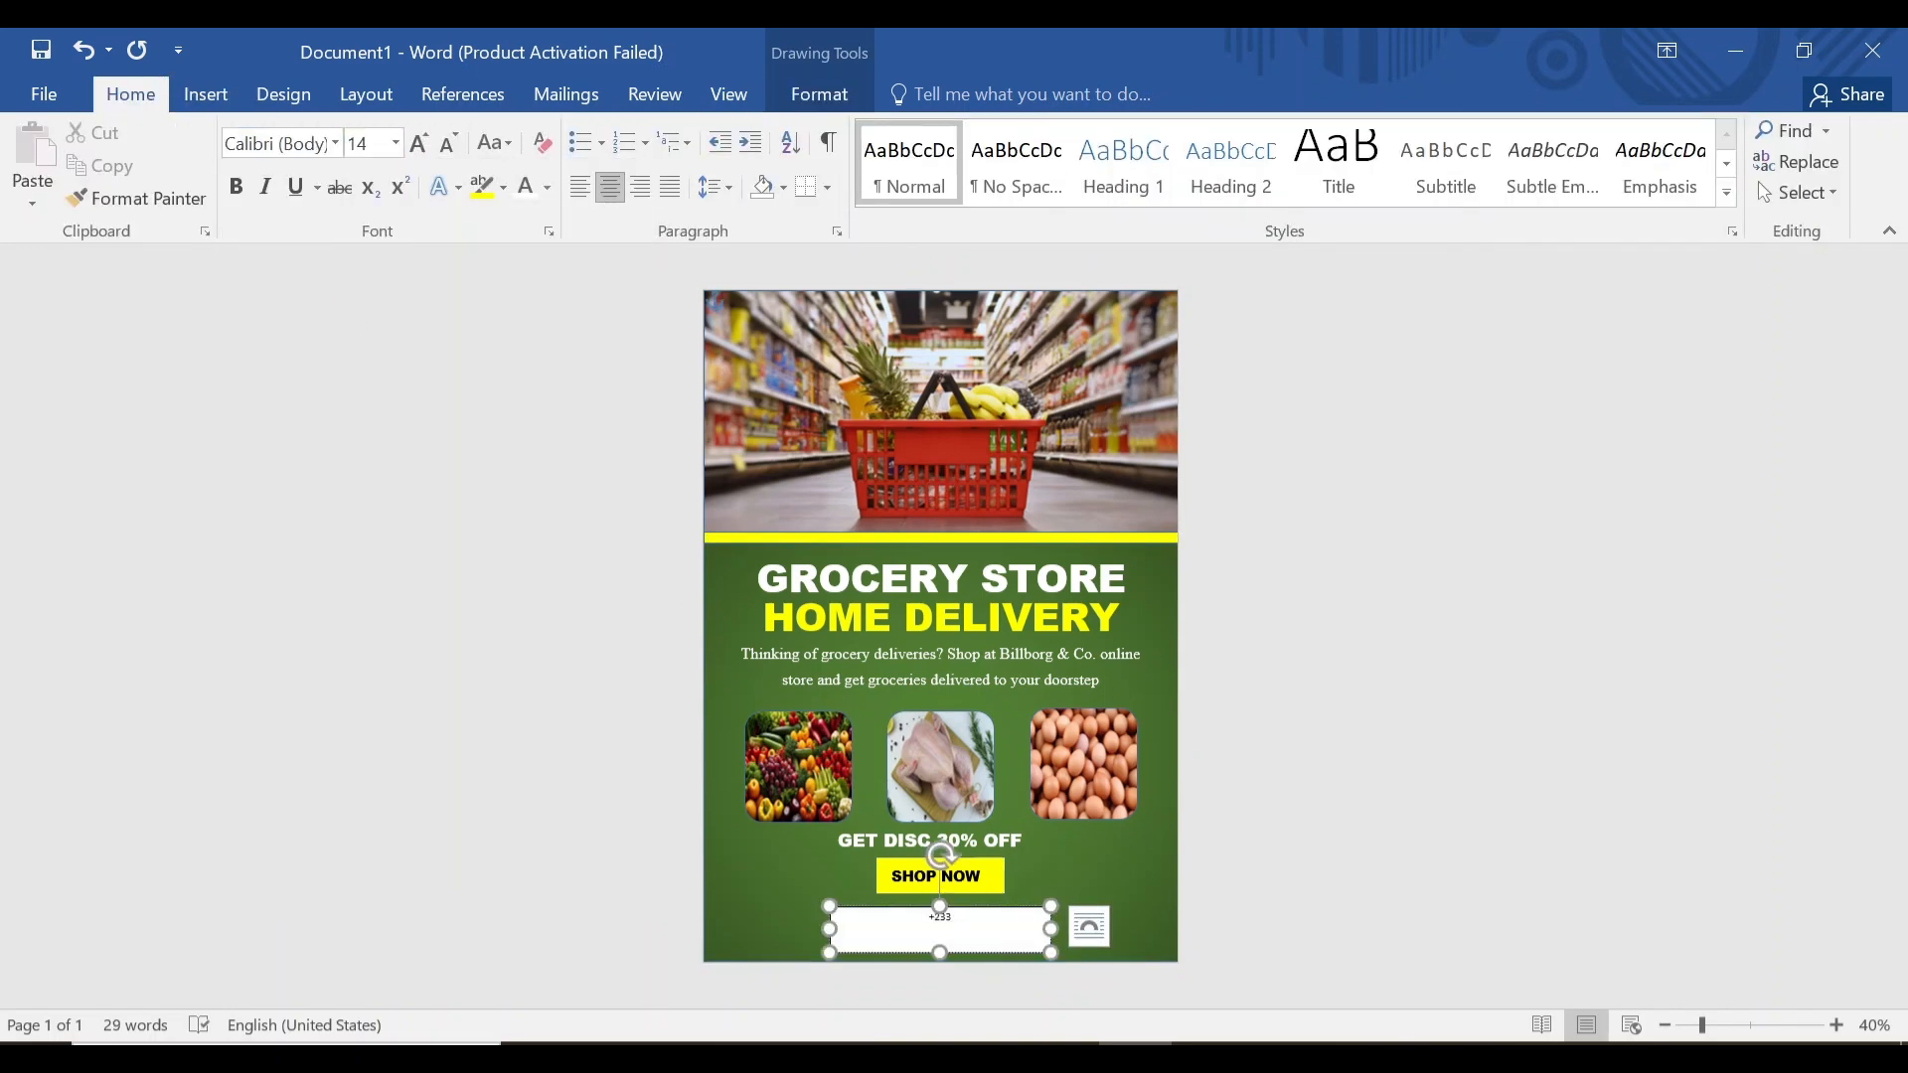
text(favoritesite.com)
Make the contact text size 16 and remove the box's fill and outline.
key(ctrl+a)
click(395, 143)
click(364, 349)
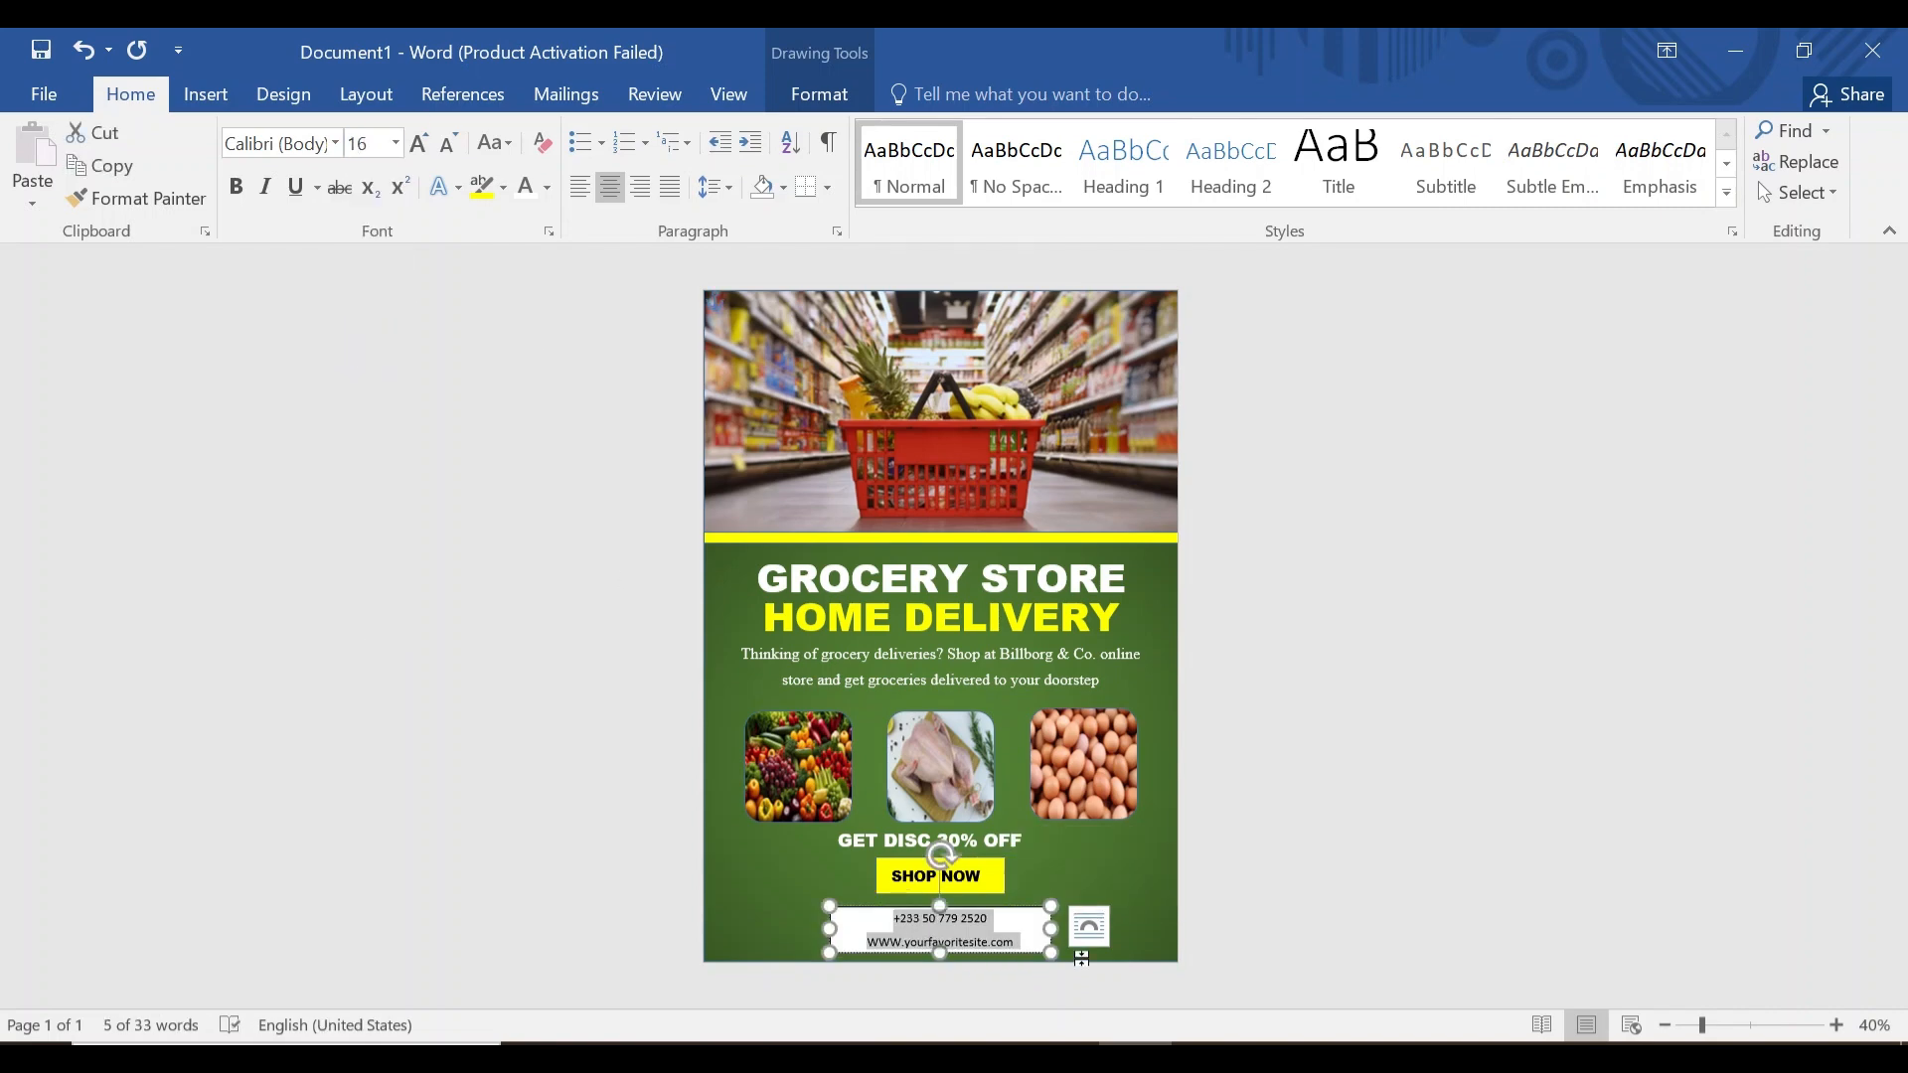
click(819, 94)
click(756, 131)
click(708, 399)
click(792, 162)
click(710, 430)
Change the contact text colour to white.
click(130, 94)
click(534, 191)
click(524, 287)
click(780, 899)
click(206, 94)
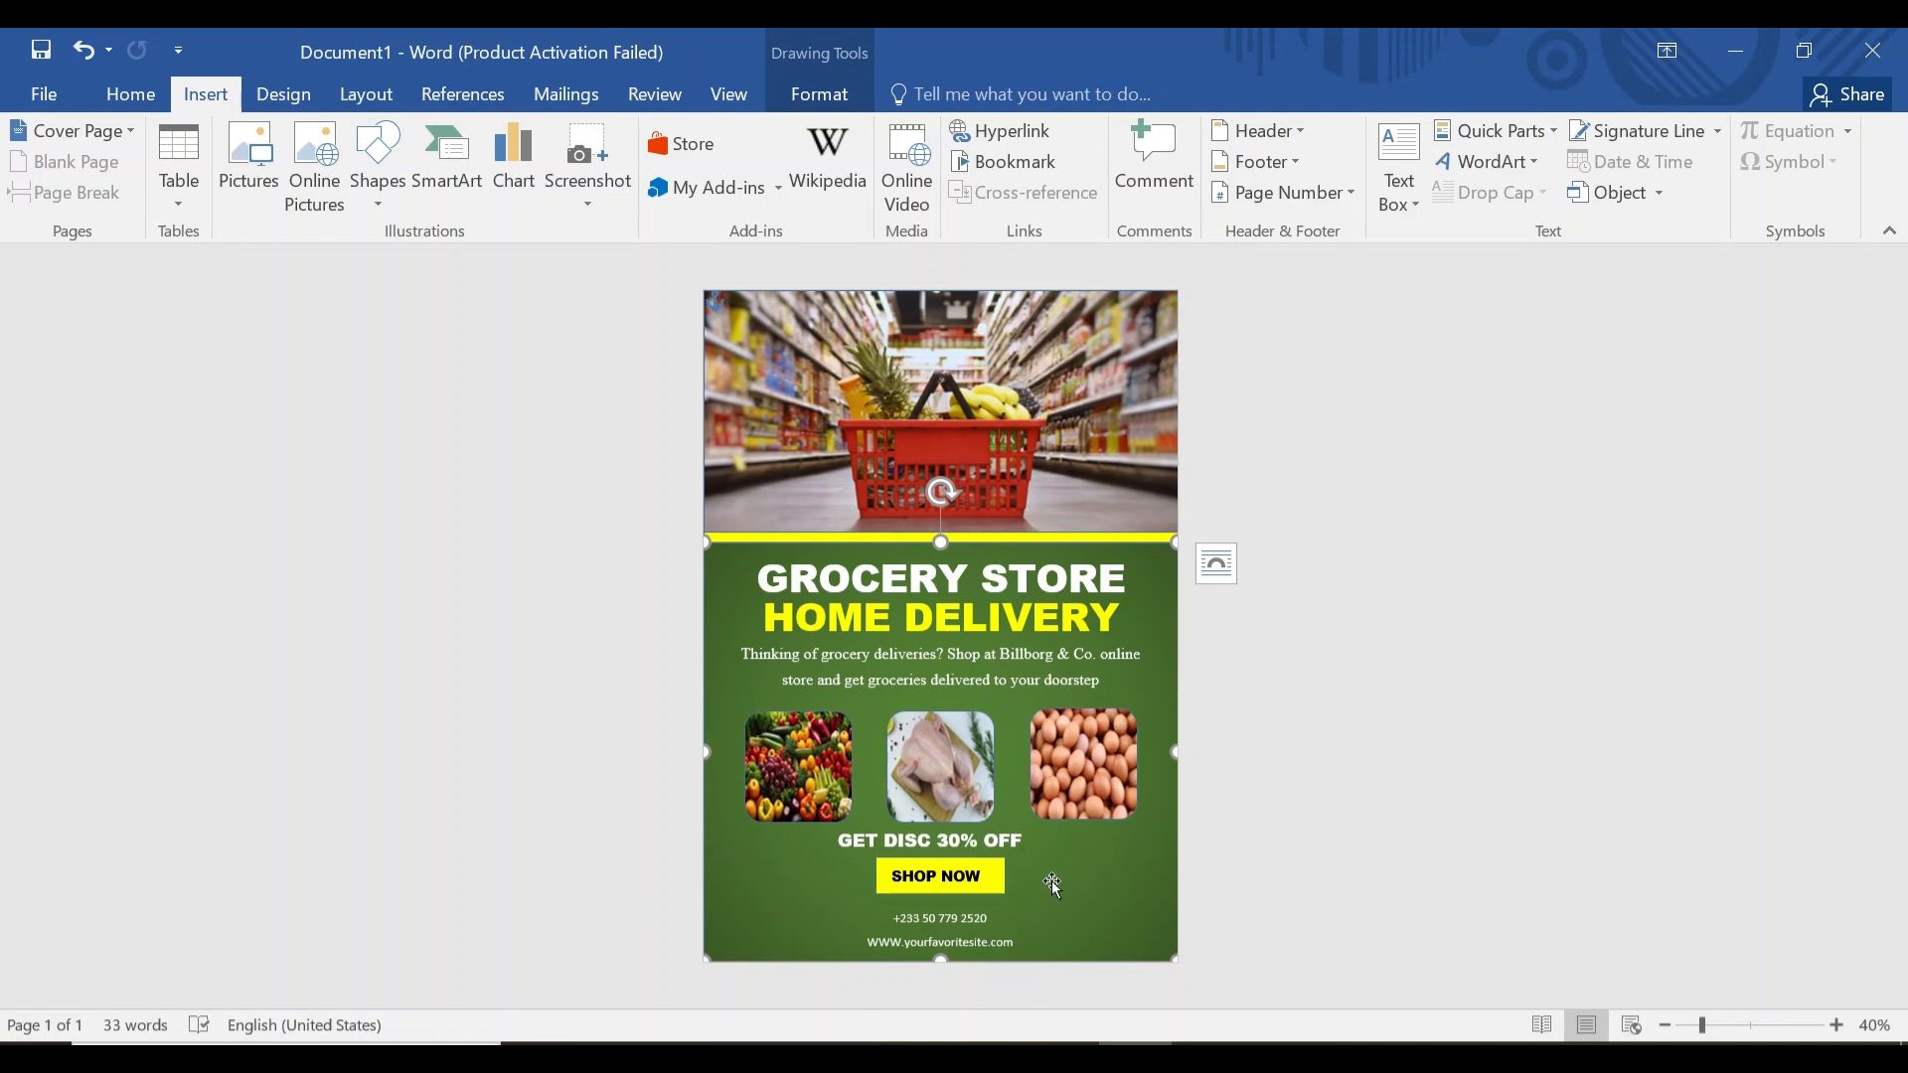
Draw a rectangle in the bottom-left corner filled with the groceries bag picture, no outline.
click(383, 159)
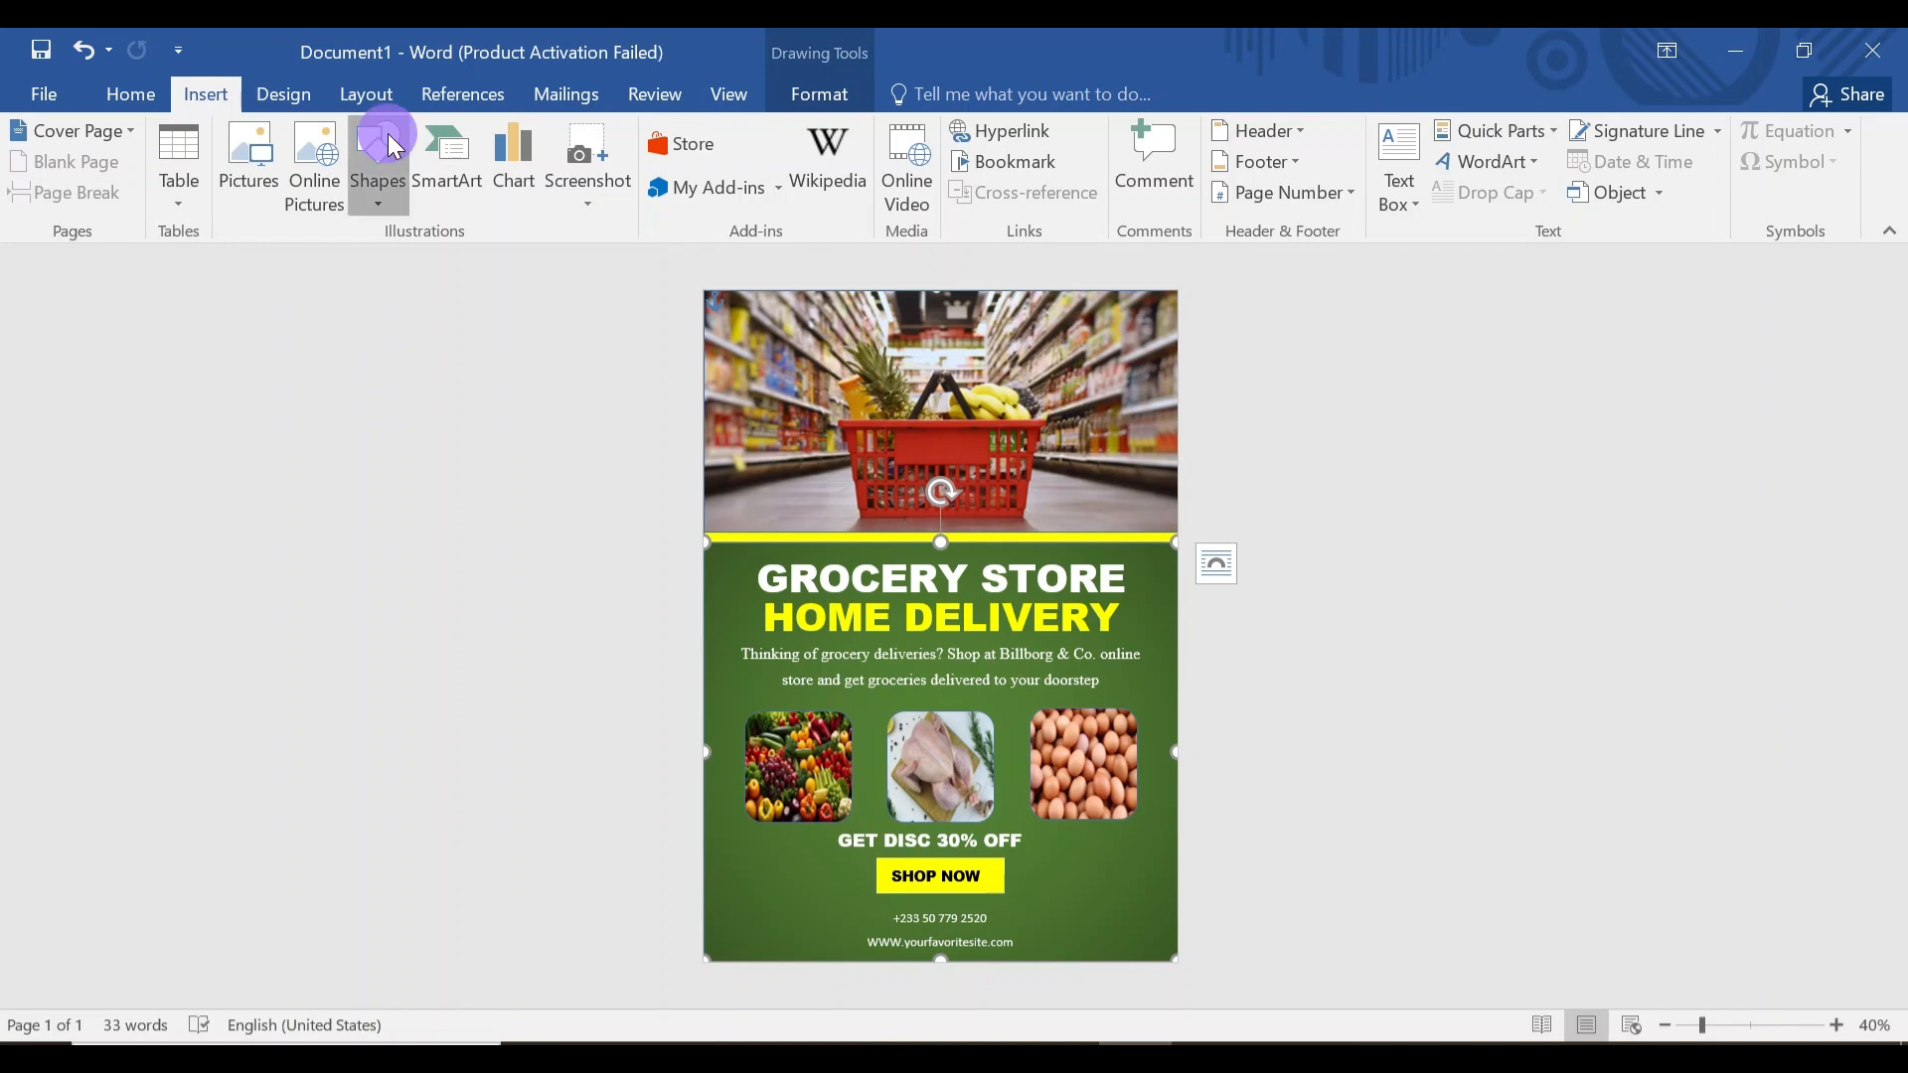
click(457, 266)
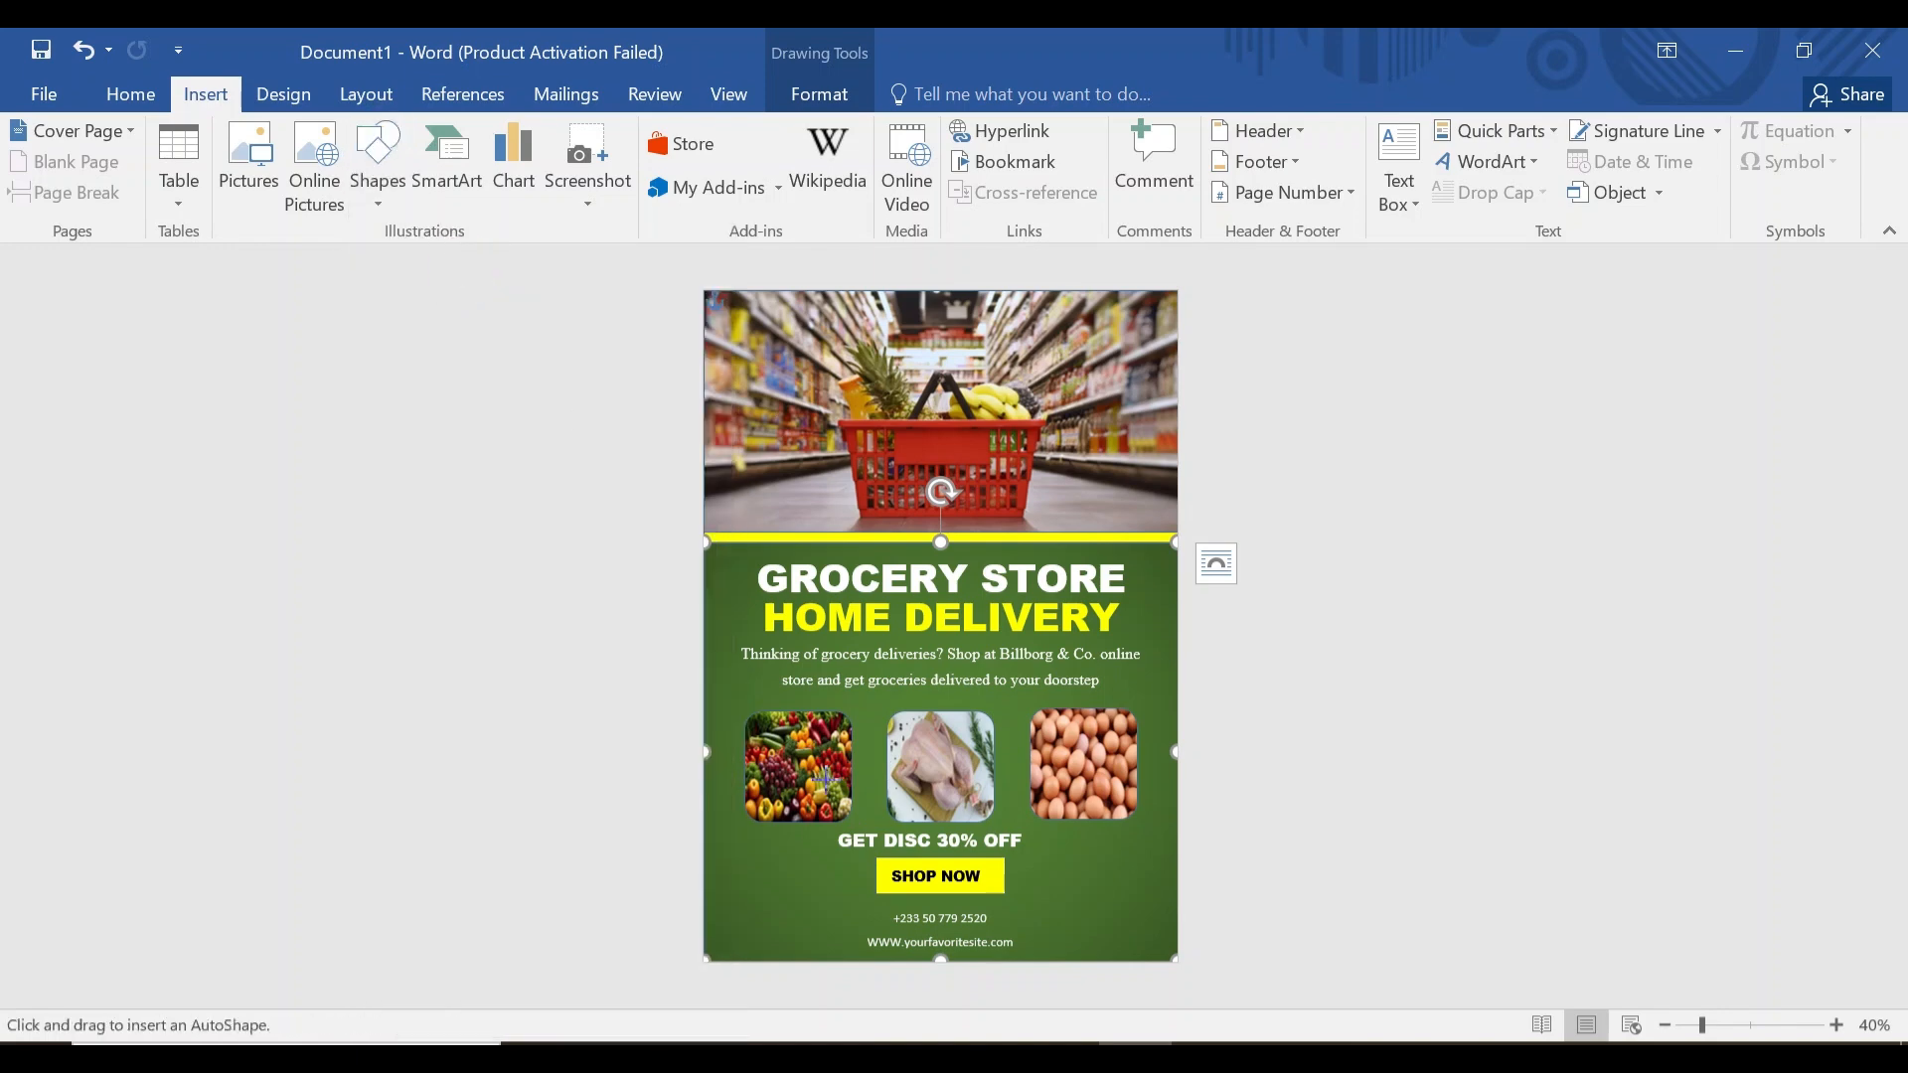
mouse_move(715, 856)
mouse_down()
mouse_move(817, 962)
mouse_move(1134, 930)
mouse_move(769, 930)
mouse_up()
click(717, 131)
click(749, 462)
click(954, 605)
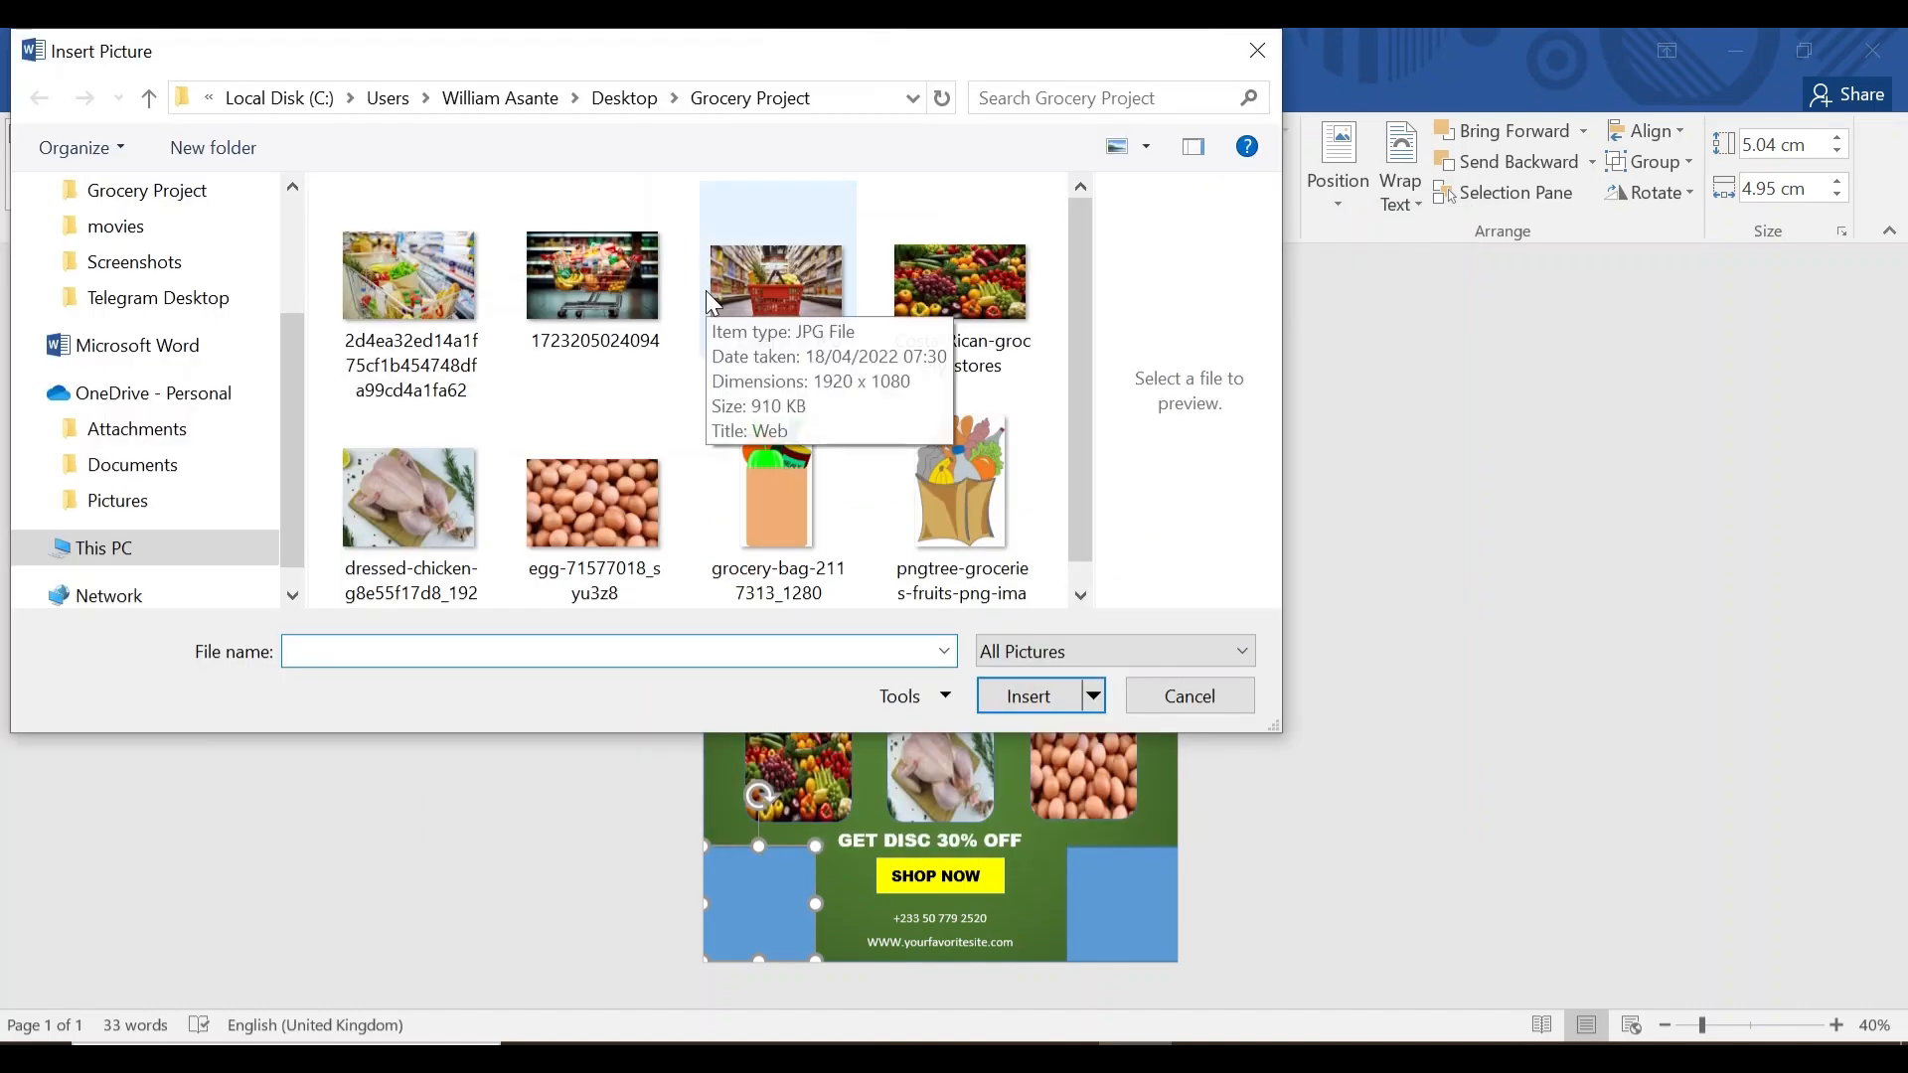
scroll(804, 298, down, 1)
click(899, 452)
double_click(899, 452)
click(791, 162)
click(758, 407)
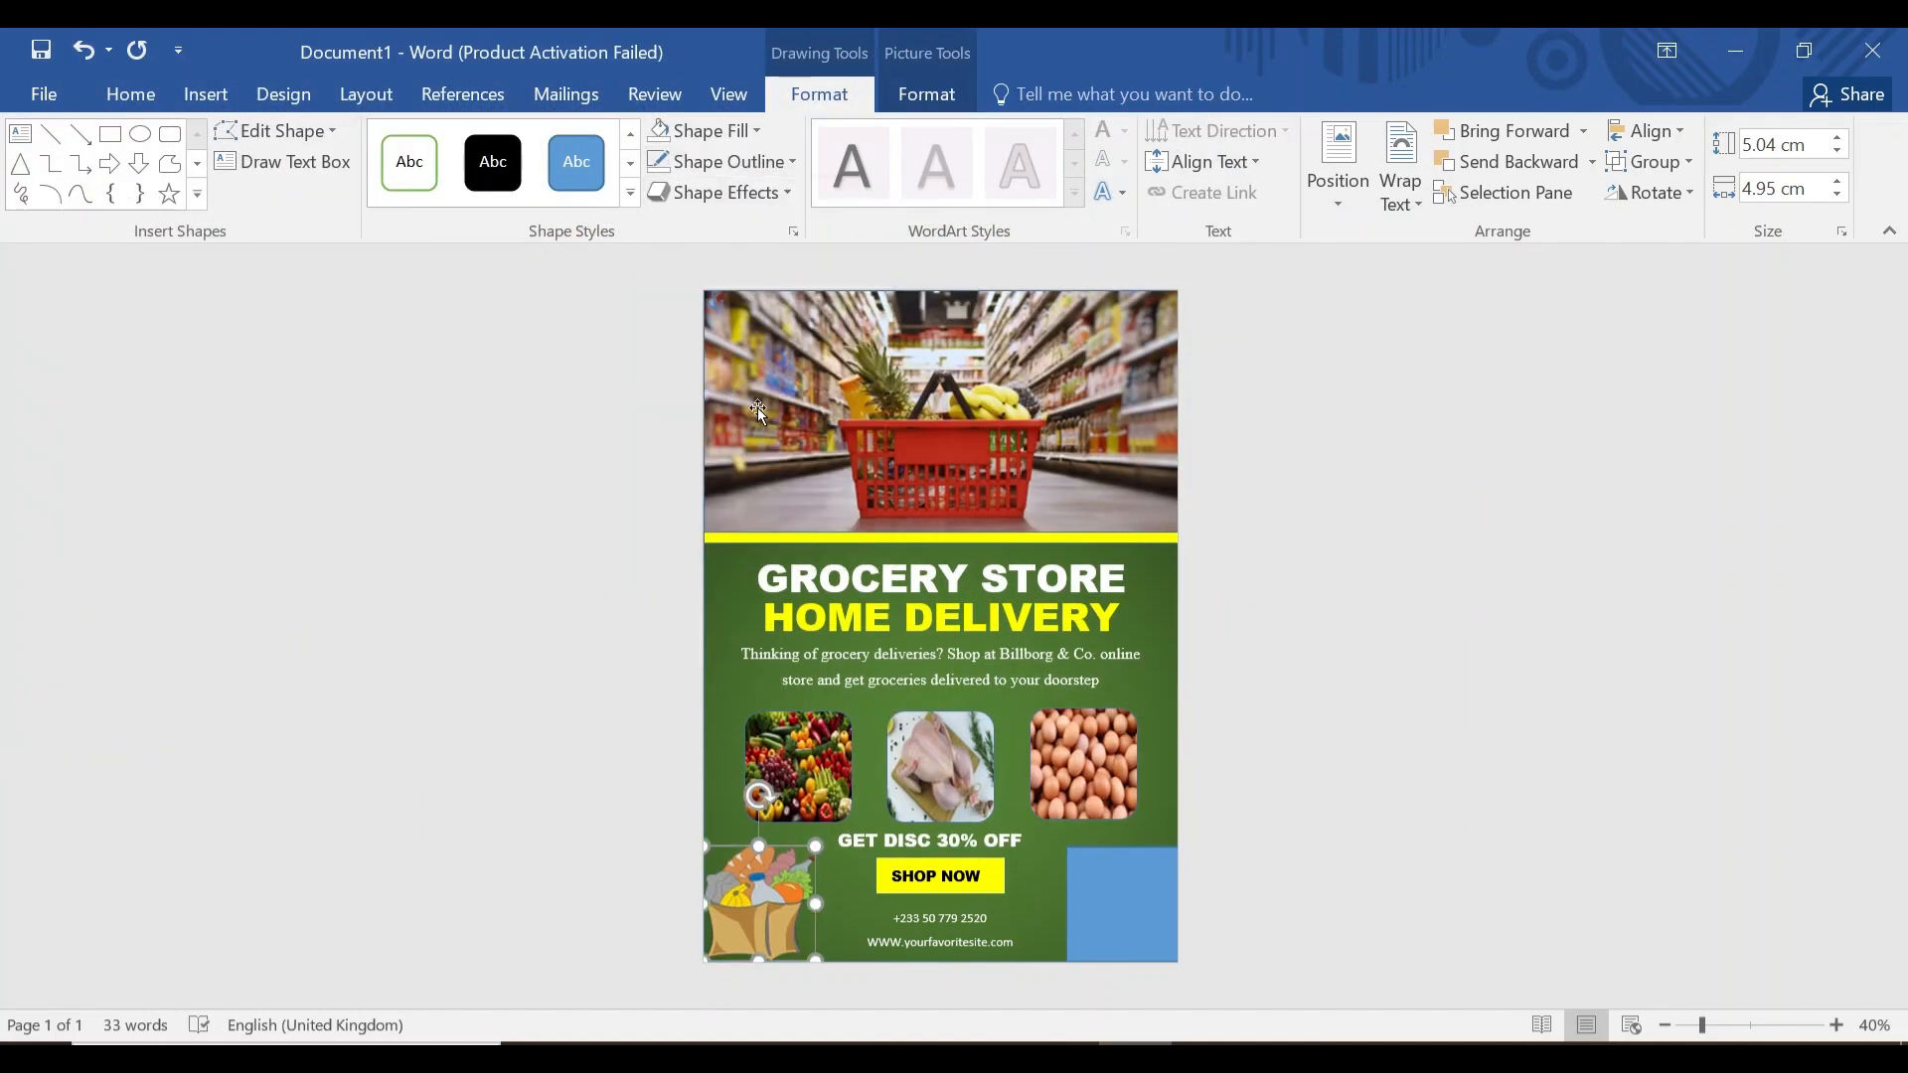
Fill the bottom-right rectangle with the grocery-bag image.
click(1099, 878)
click(819, 93)
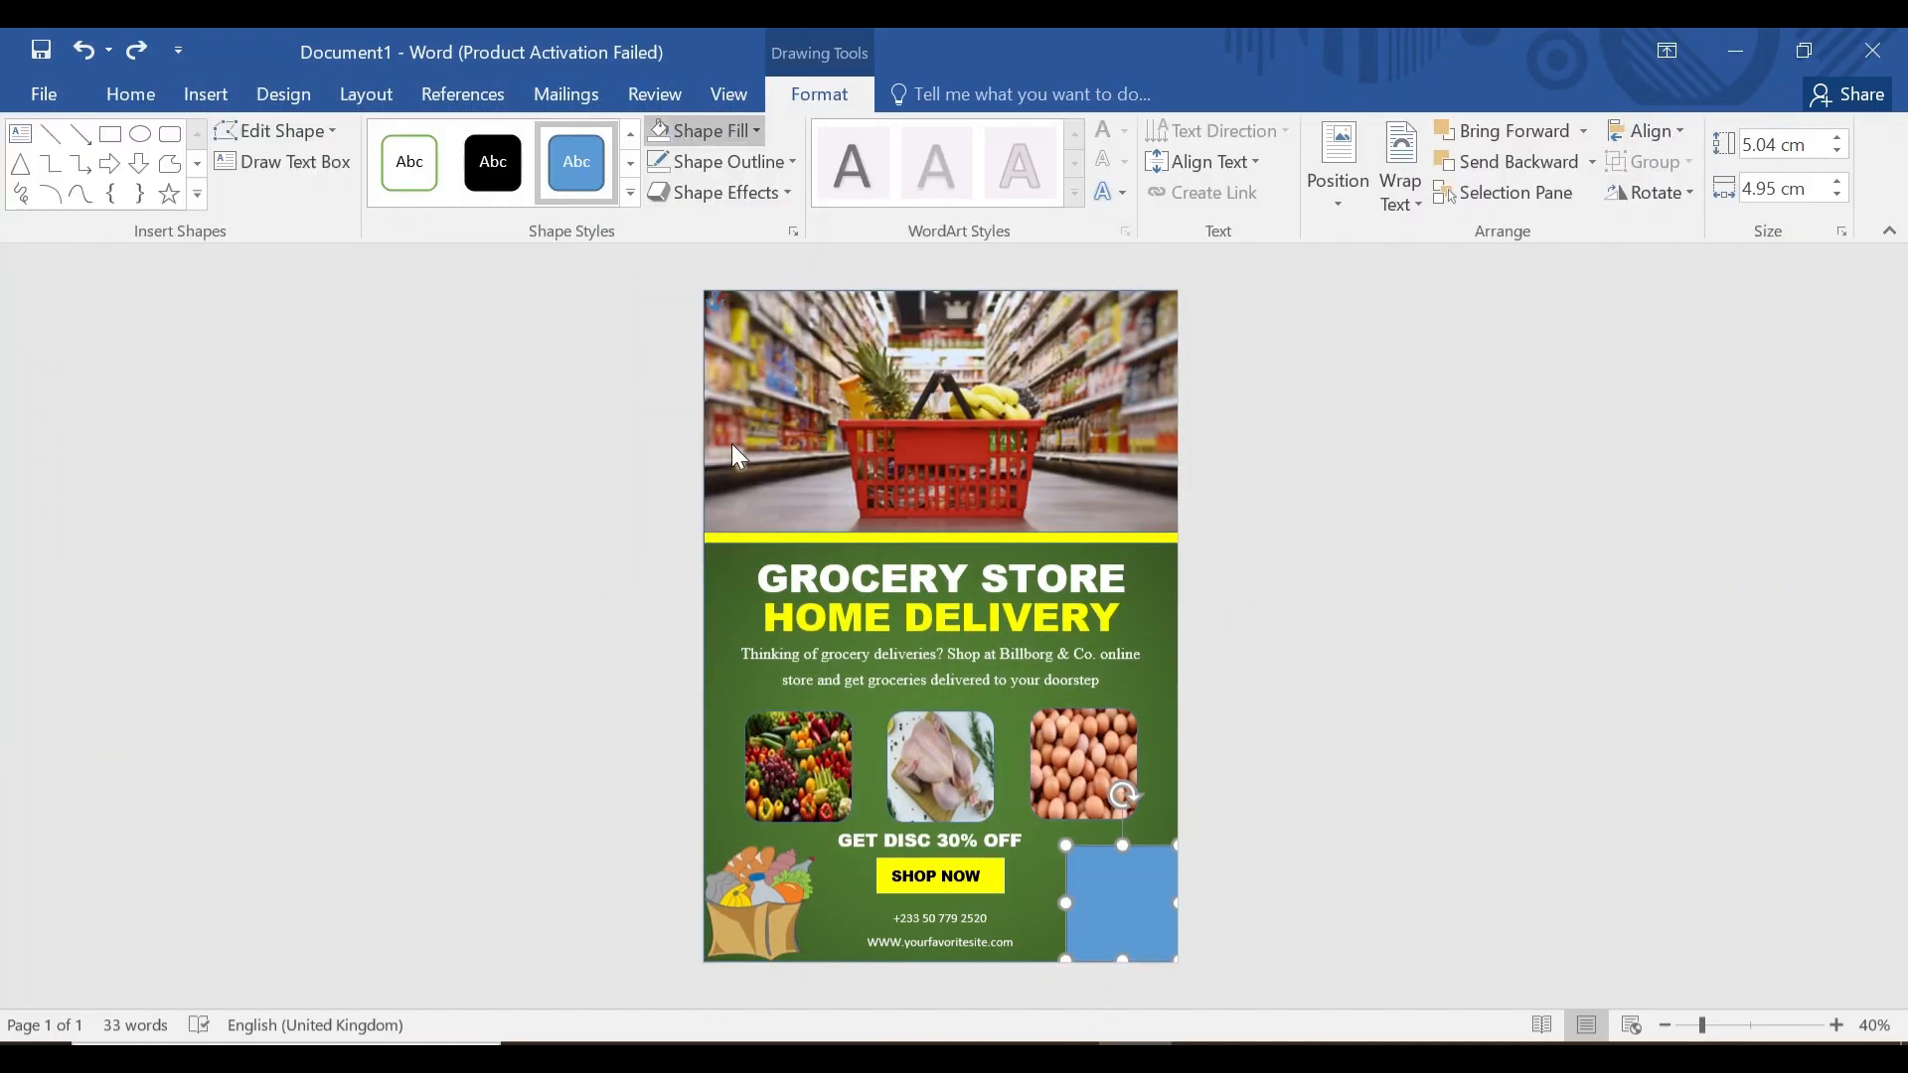
click(711, 130)
click(749, 462)
click(1084, 697)
click(1362, 537)
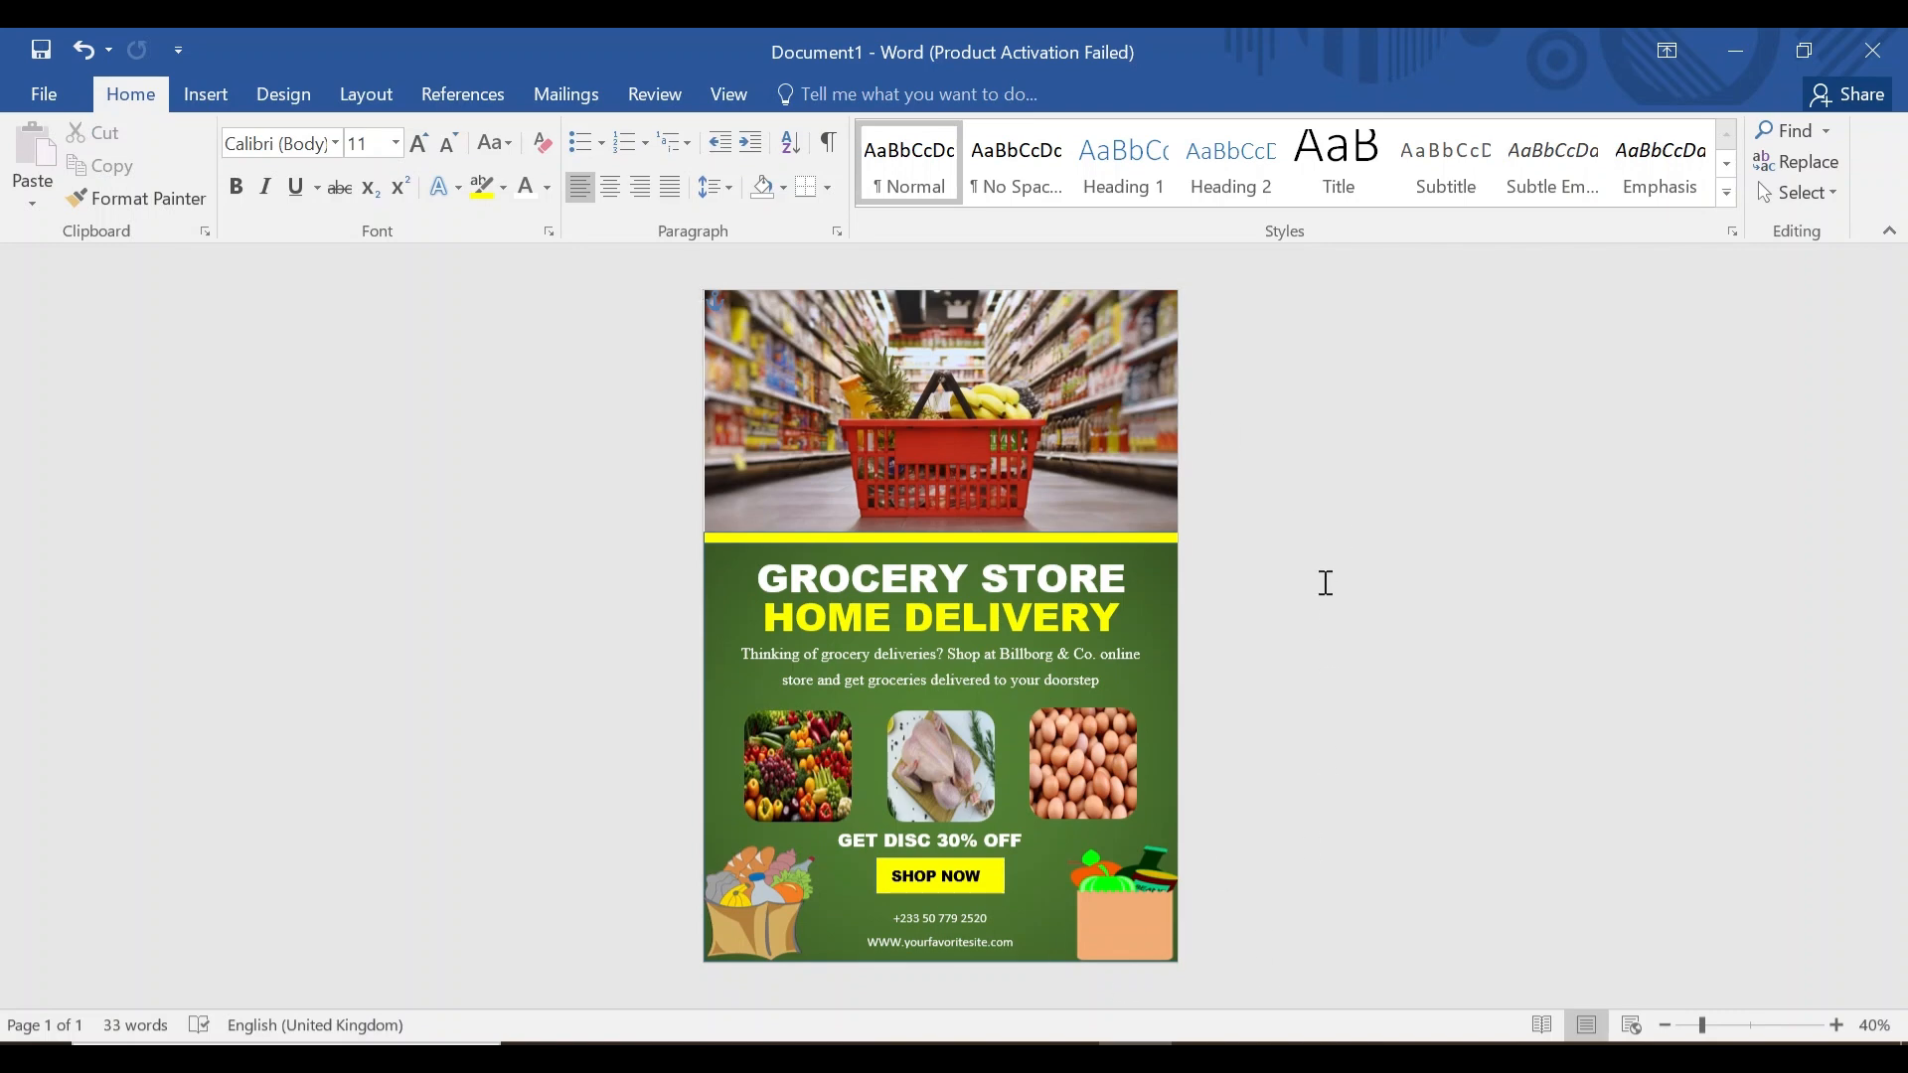
Copy the entire flyer design and create a new blank document.
key(ctrl+a)
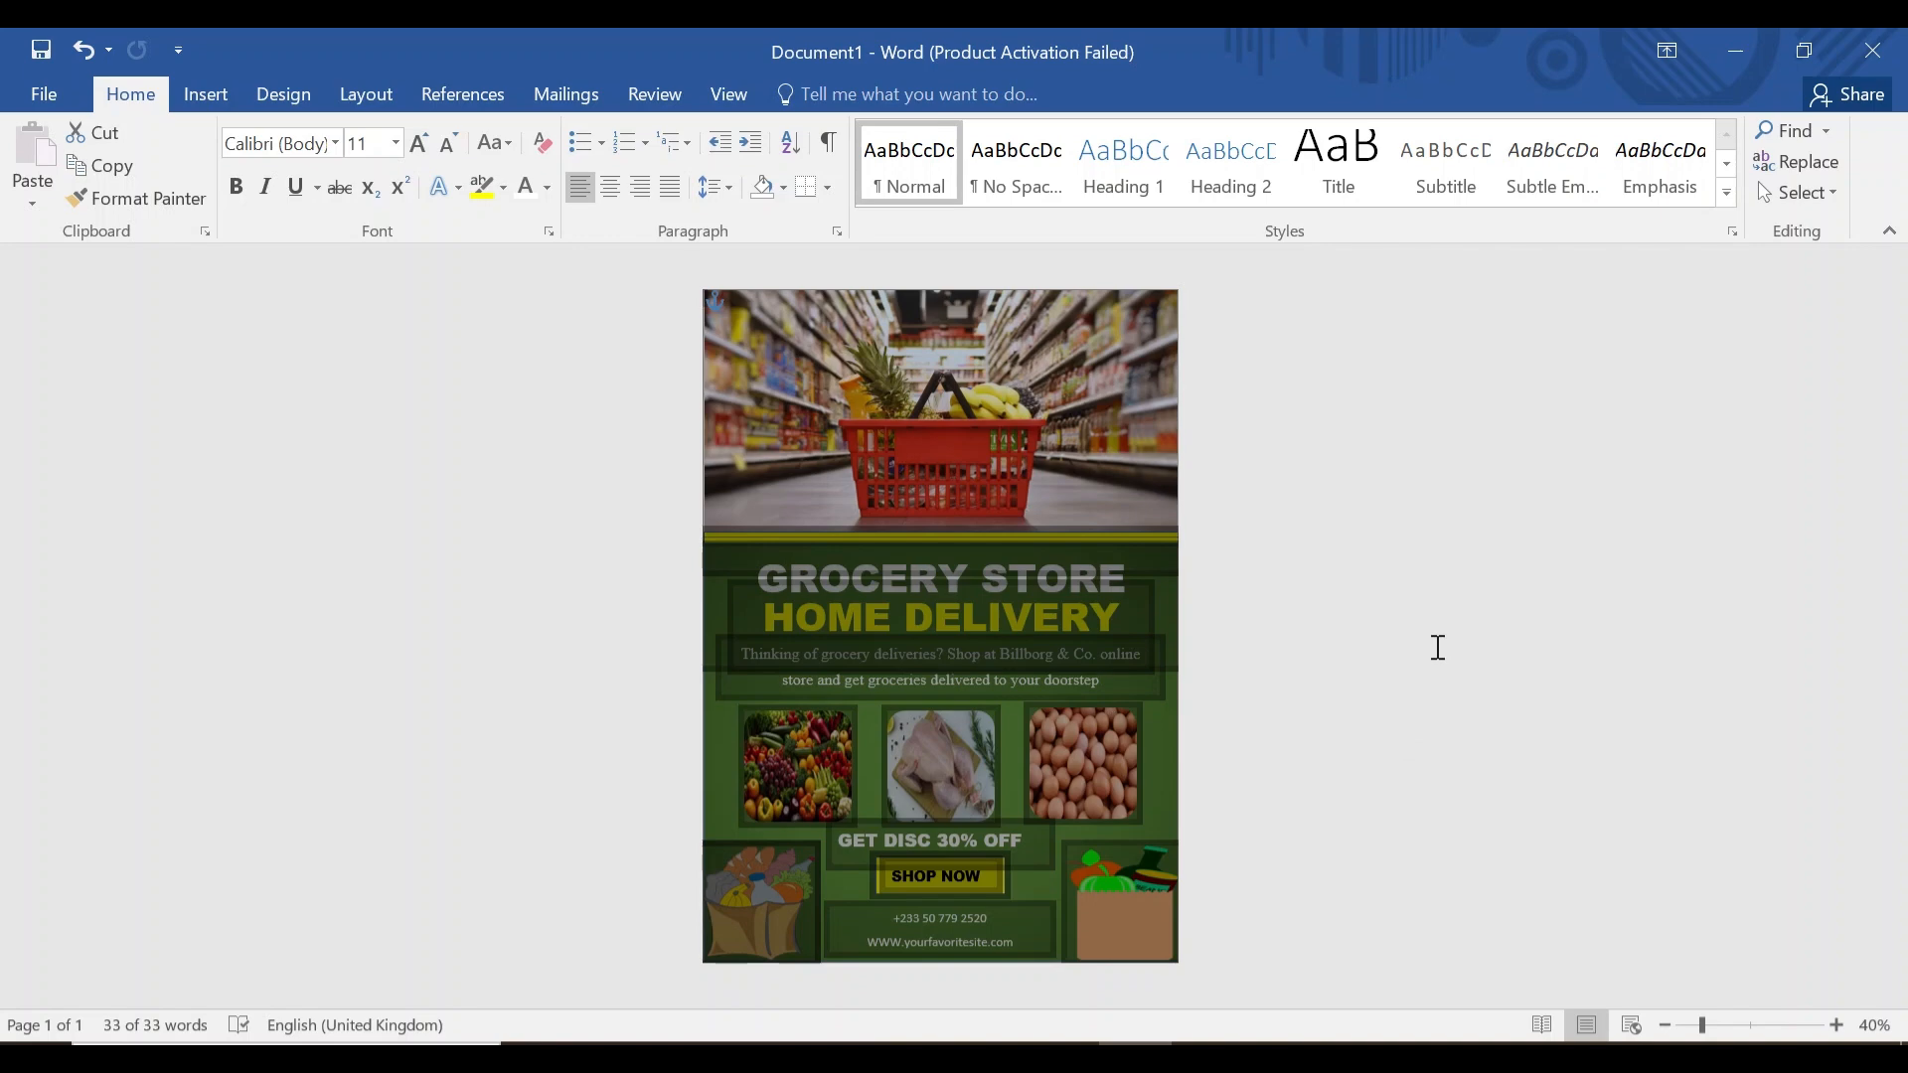
key(ctrl+c)
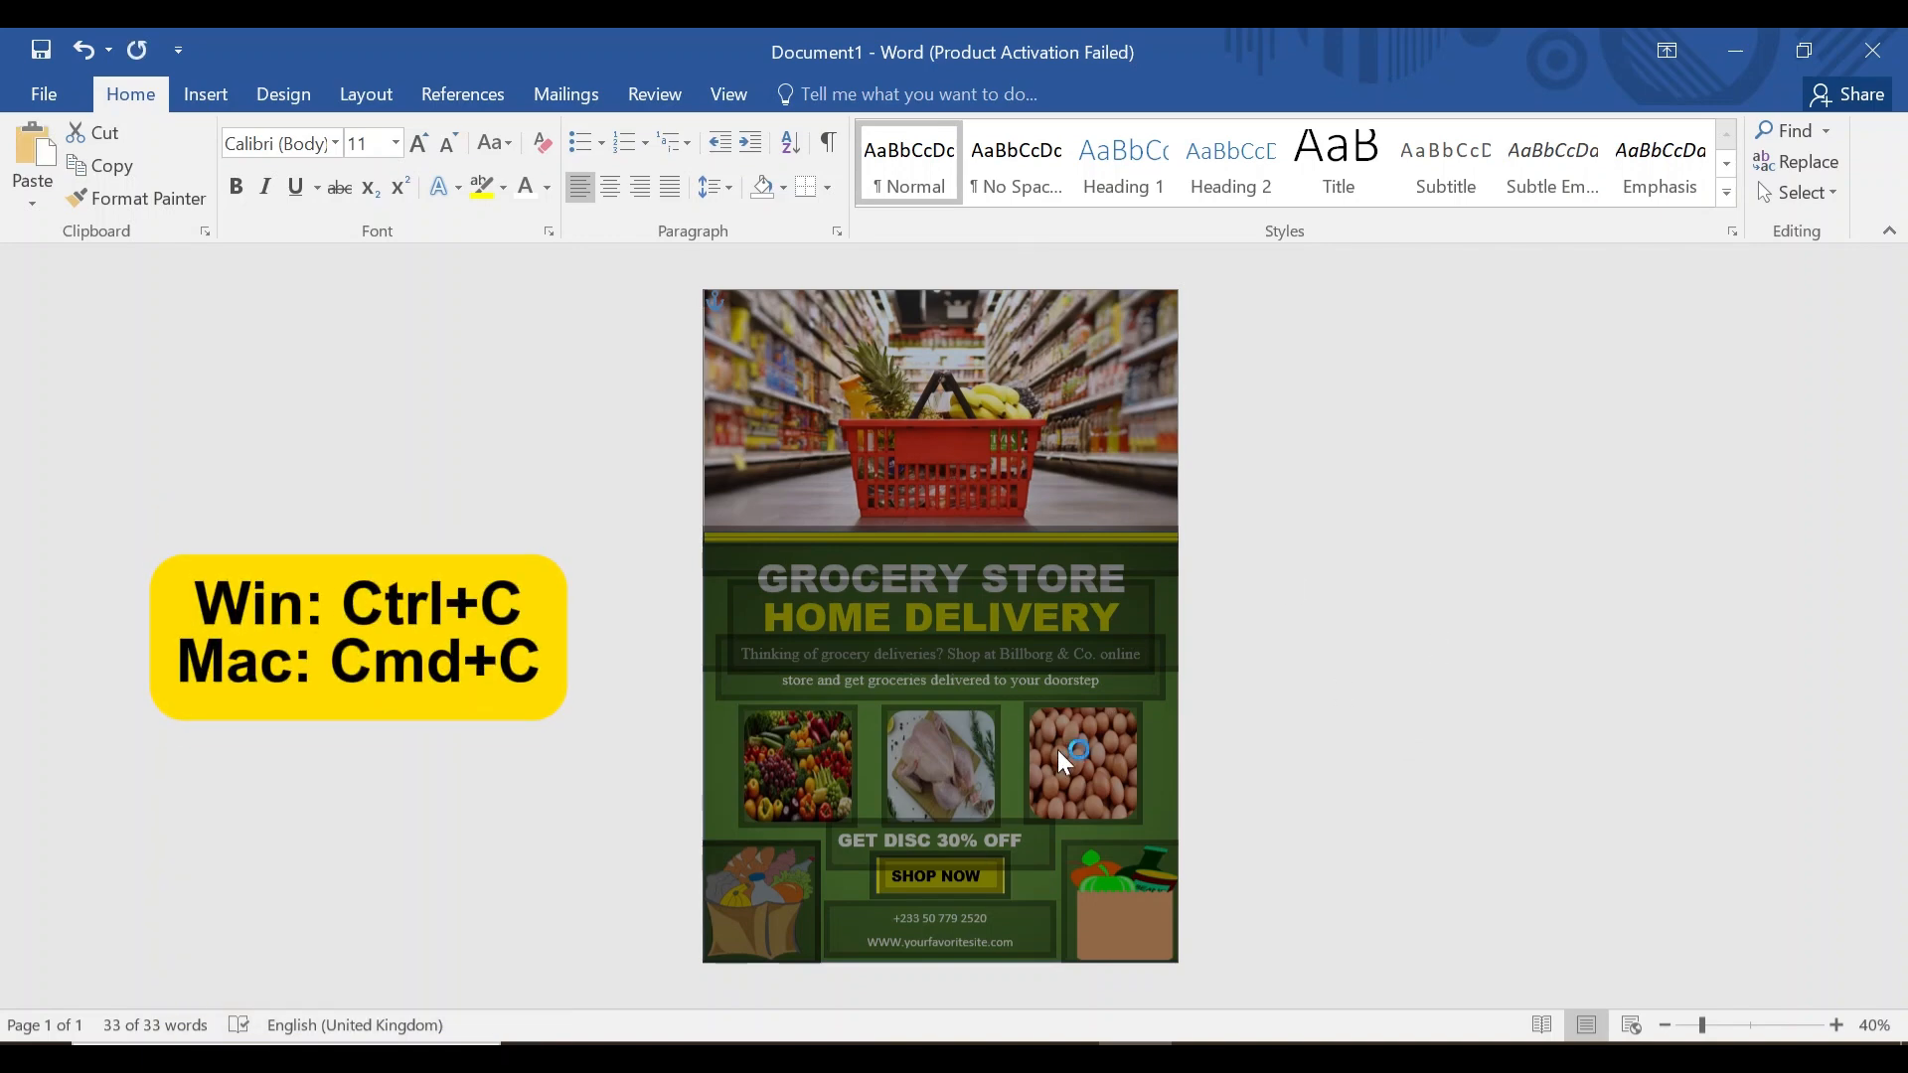
click(52, 94)
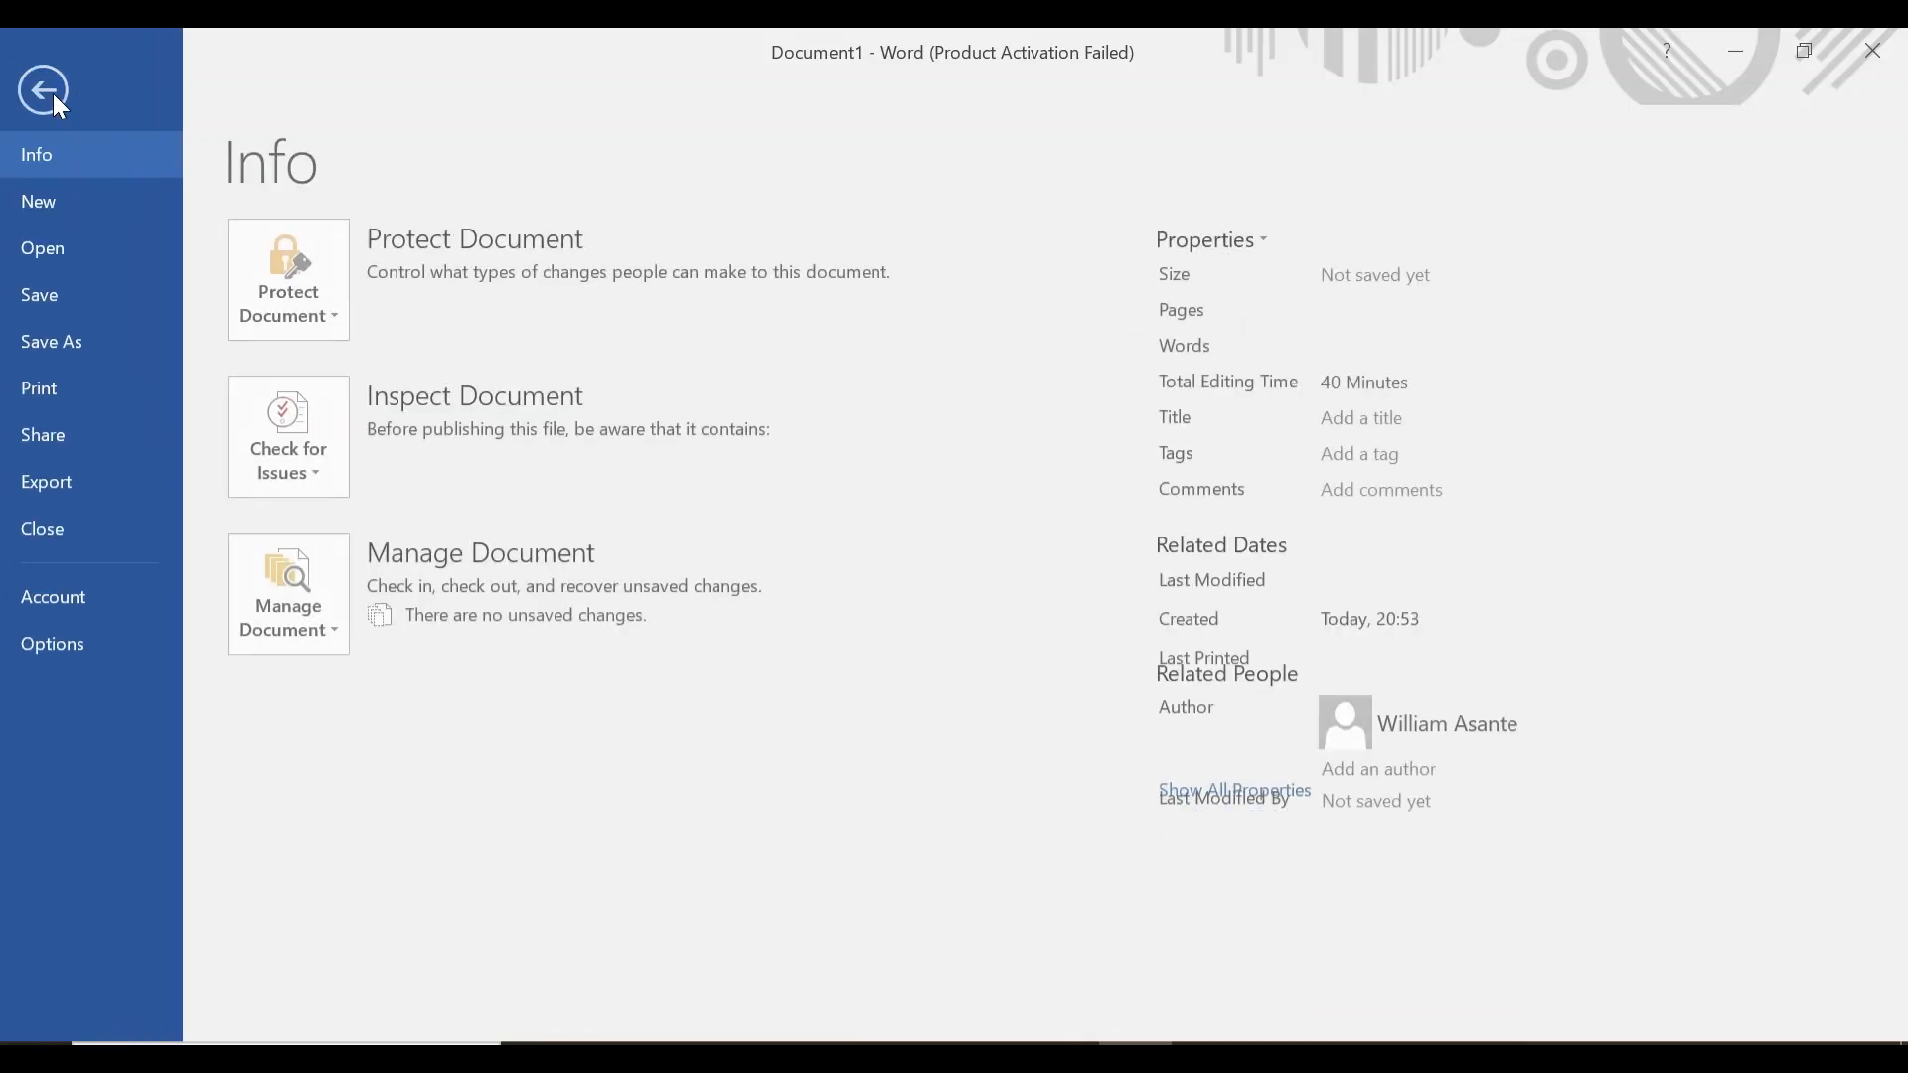
click(65, 196)
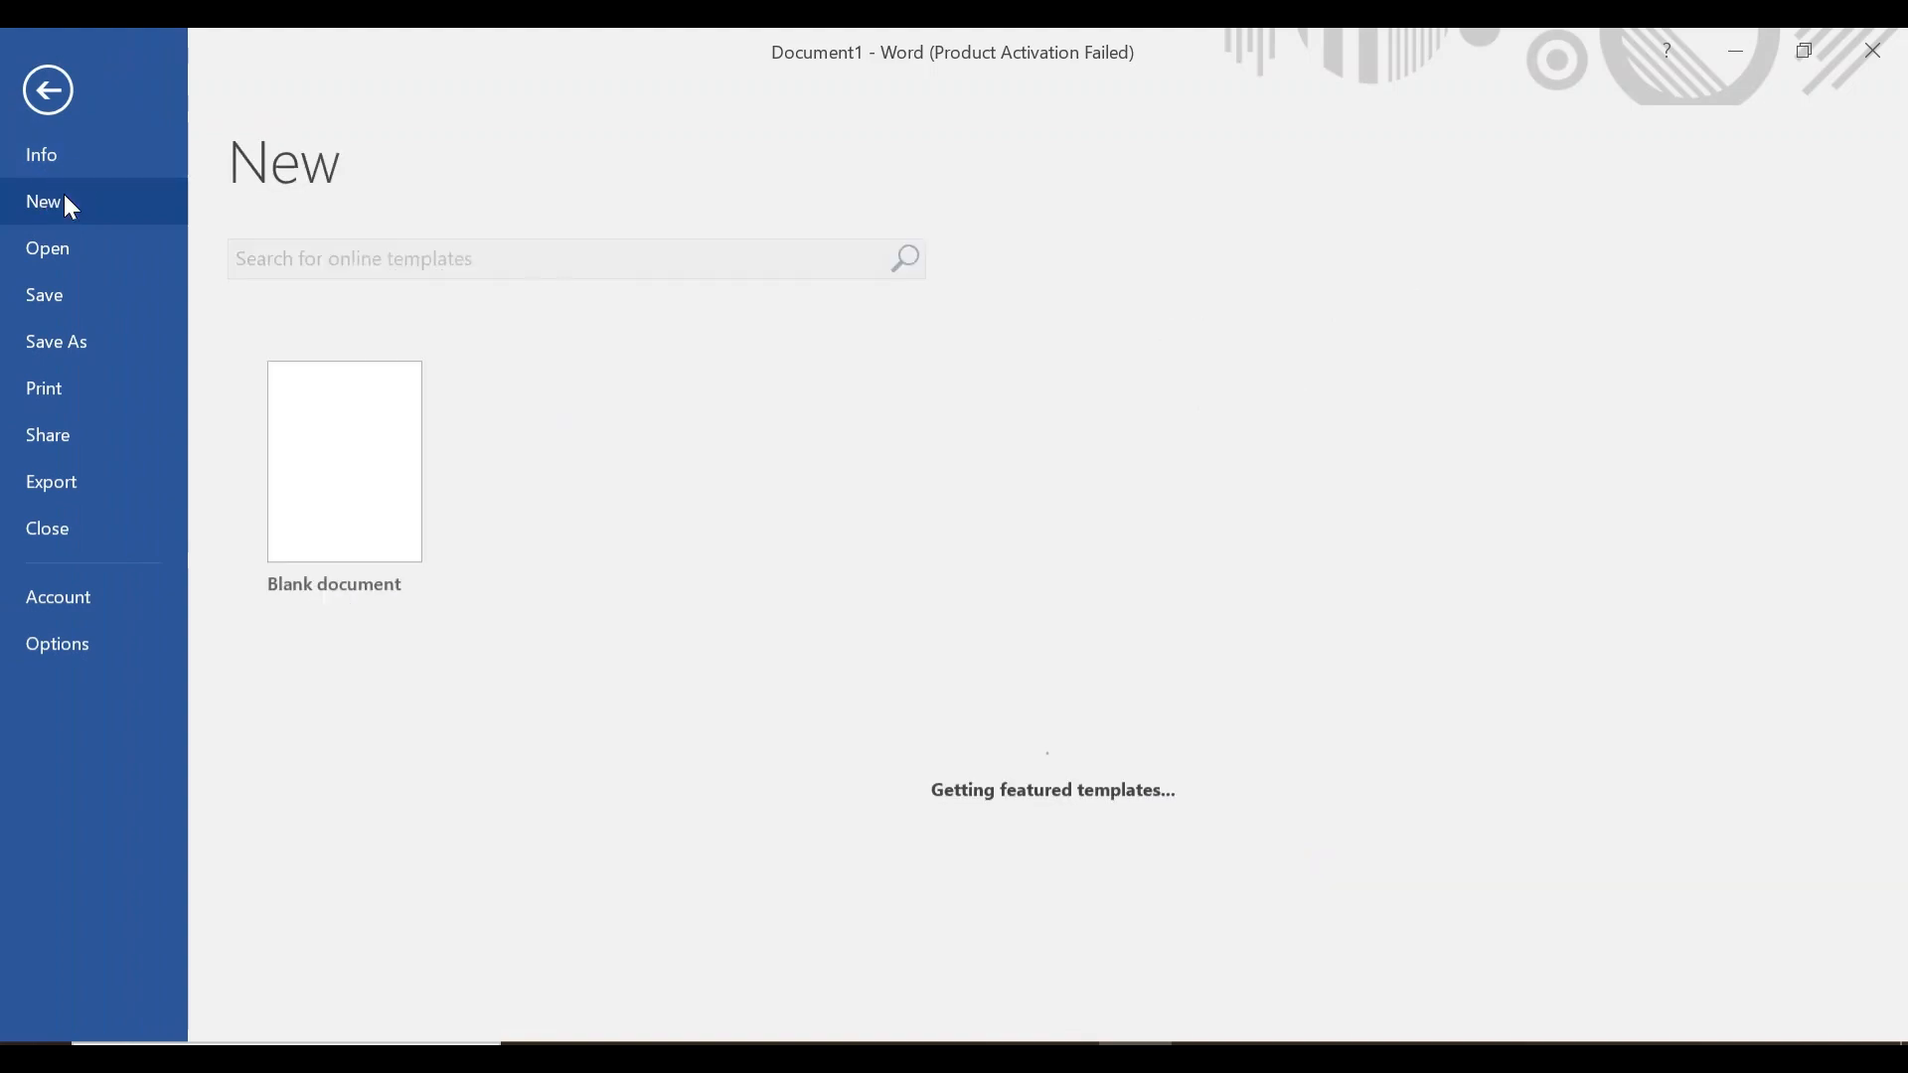
click(347, 481)
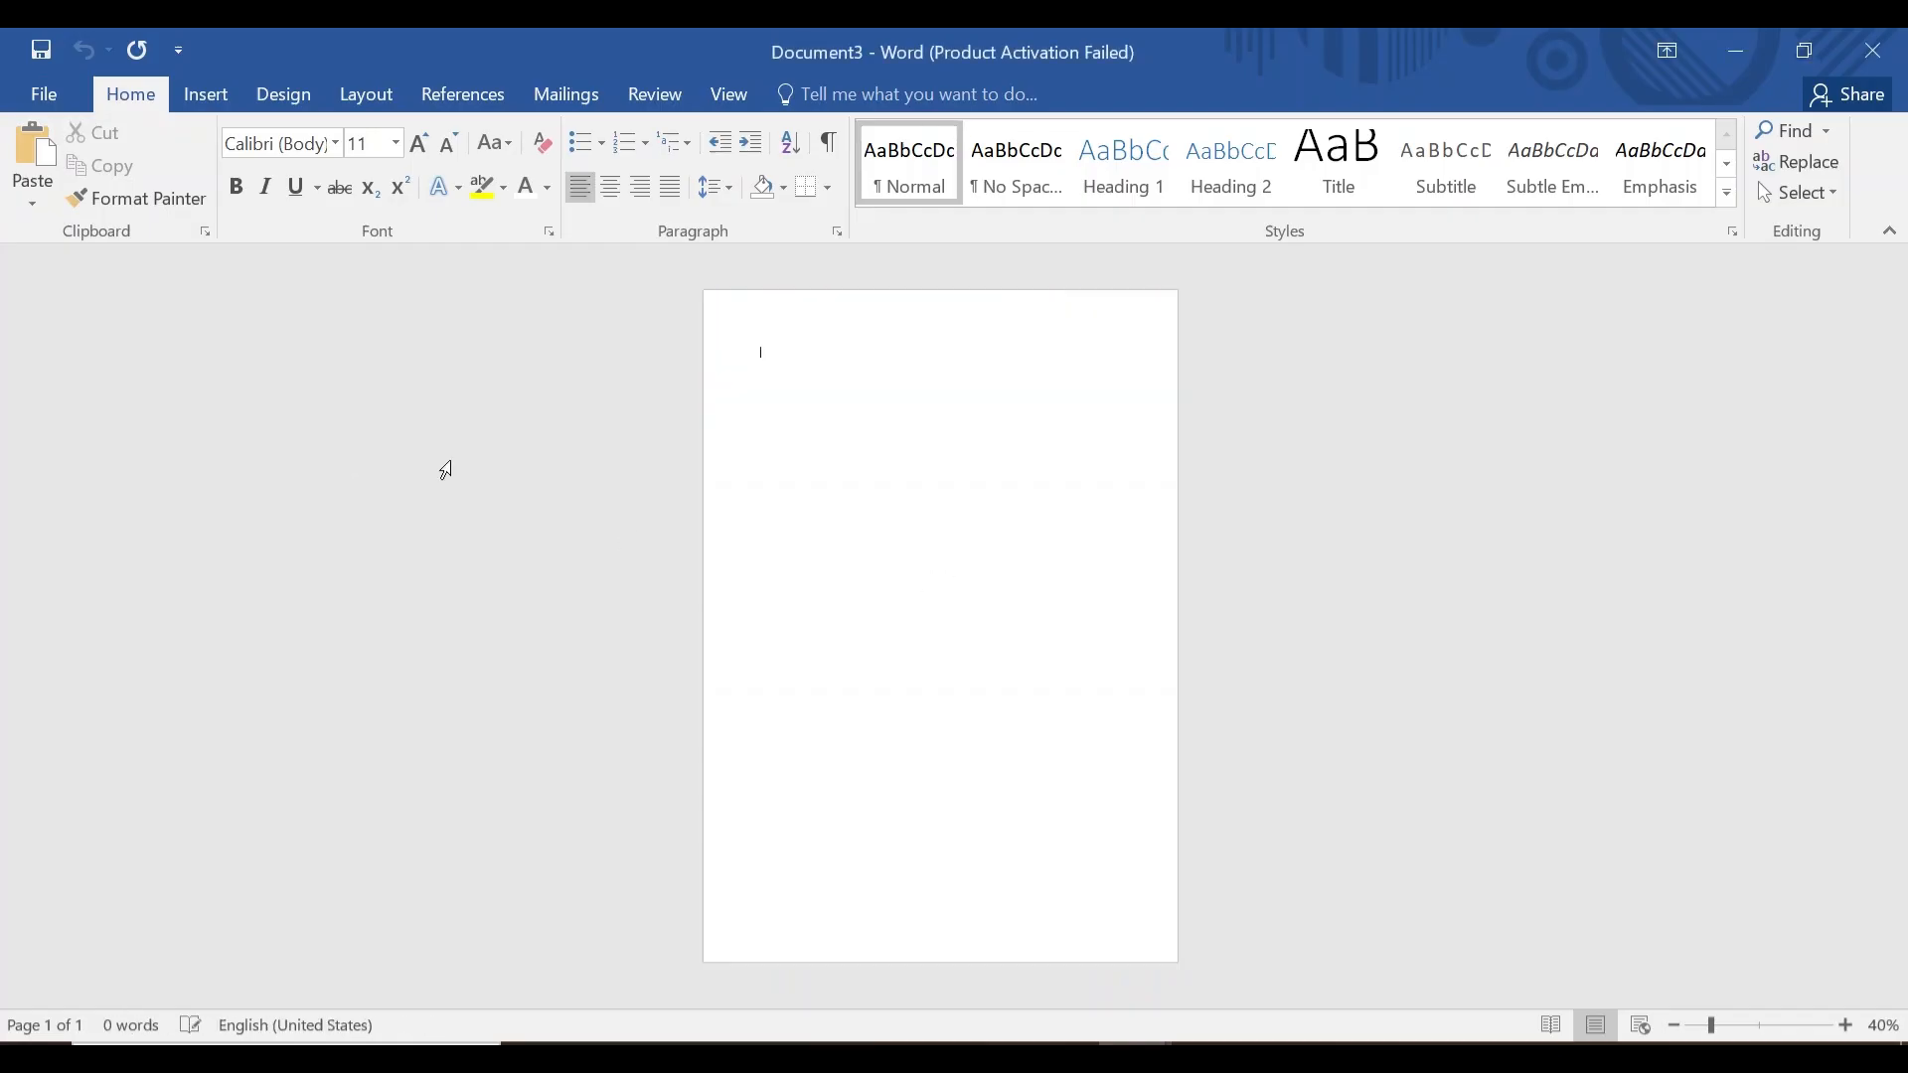
Set custom margins of 0 cm for top, bottom, left and right.
click(362, 96)
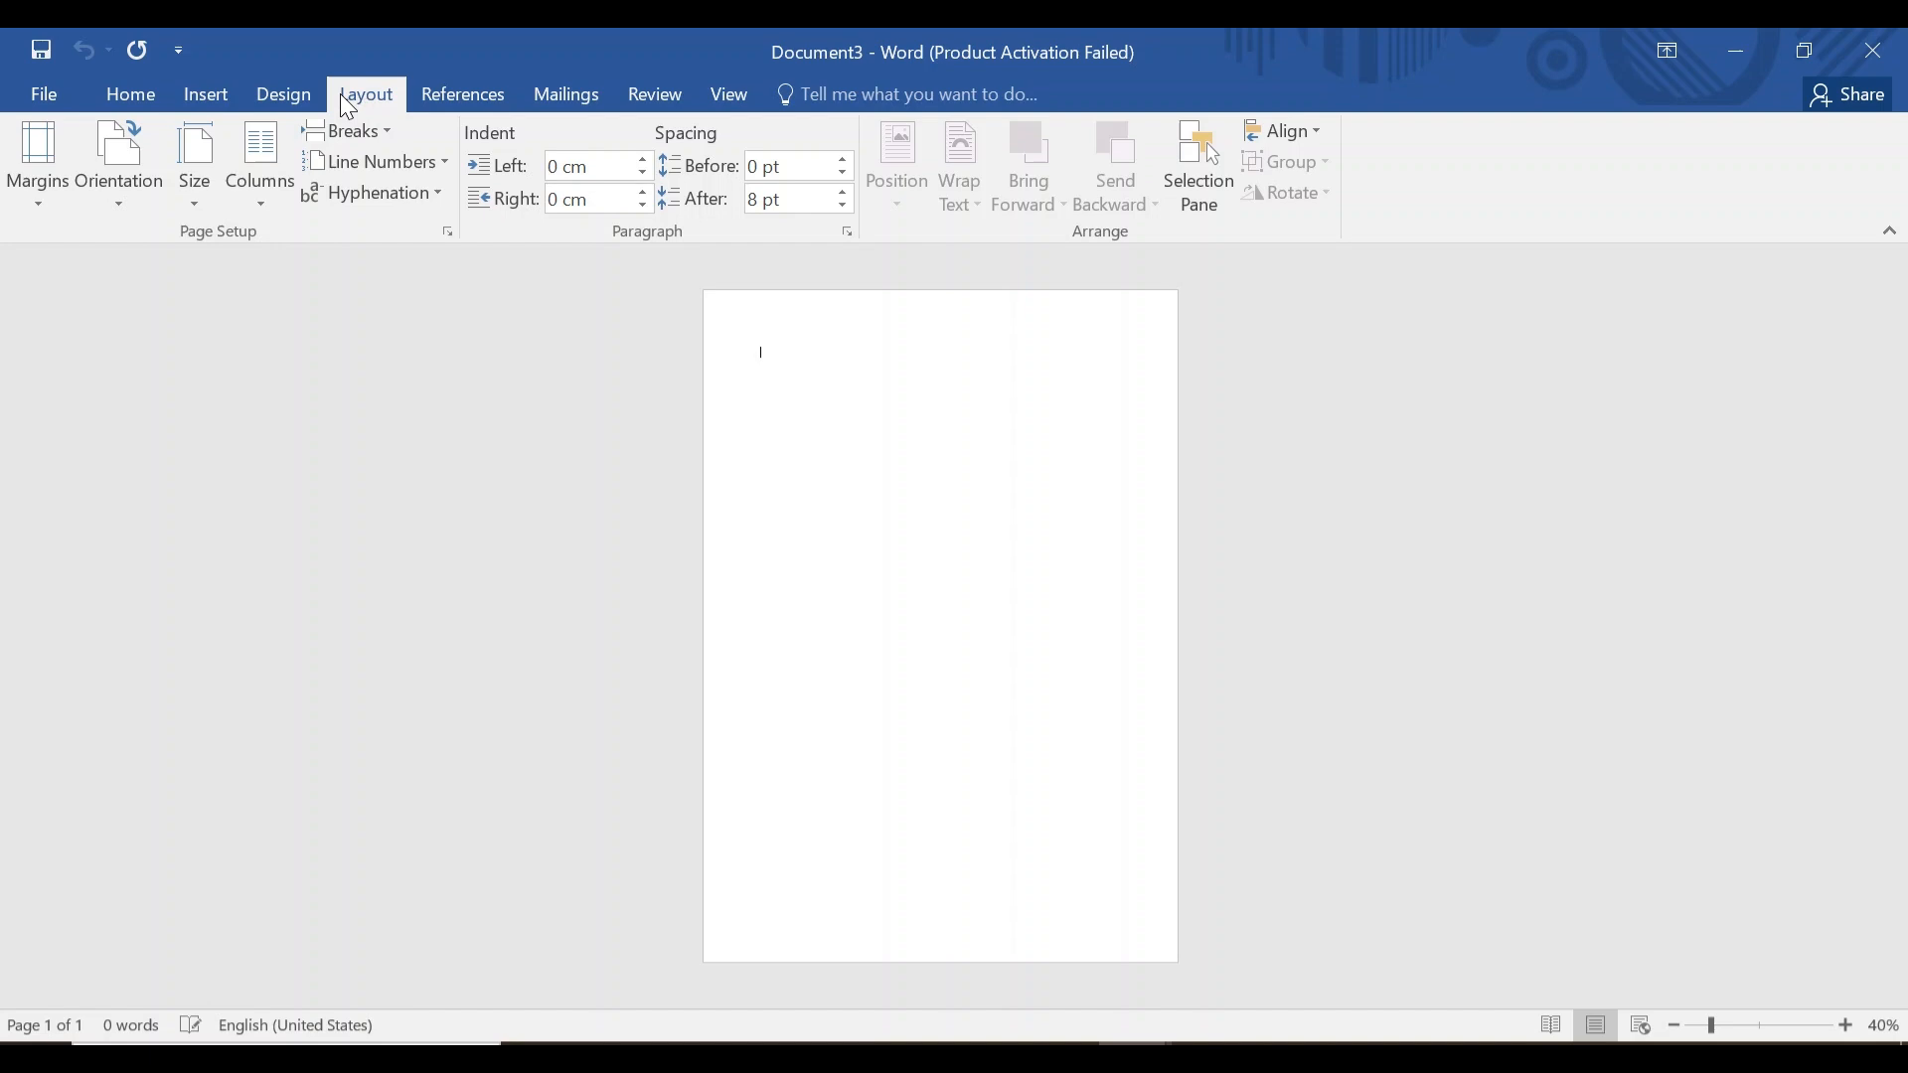
click(62, 151)
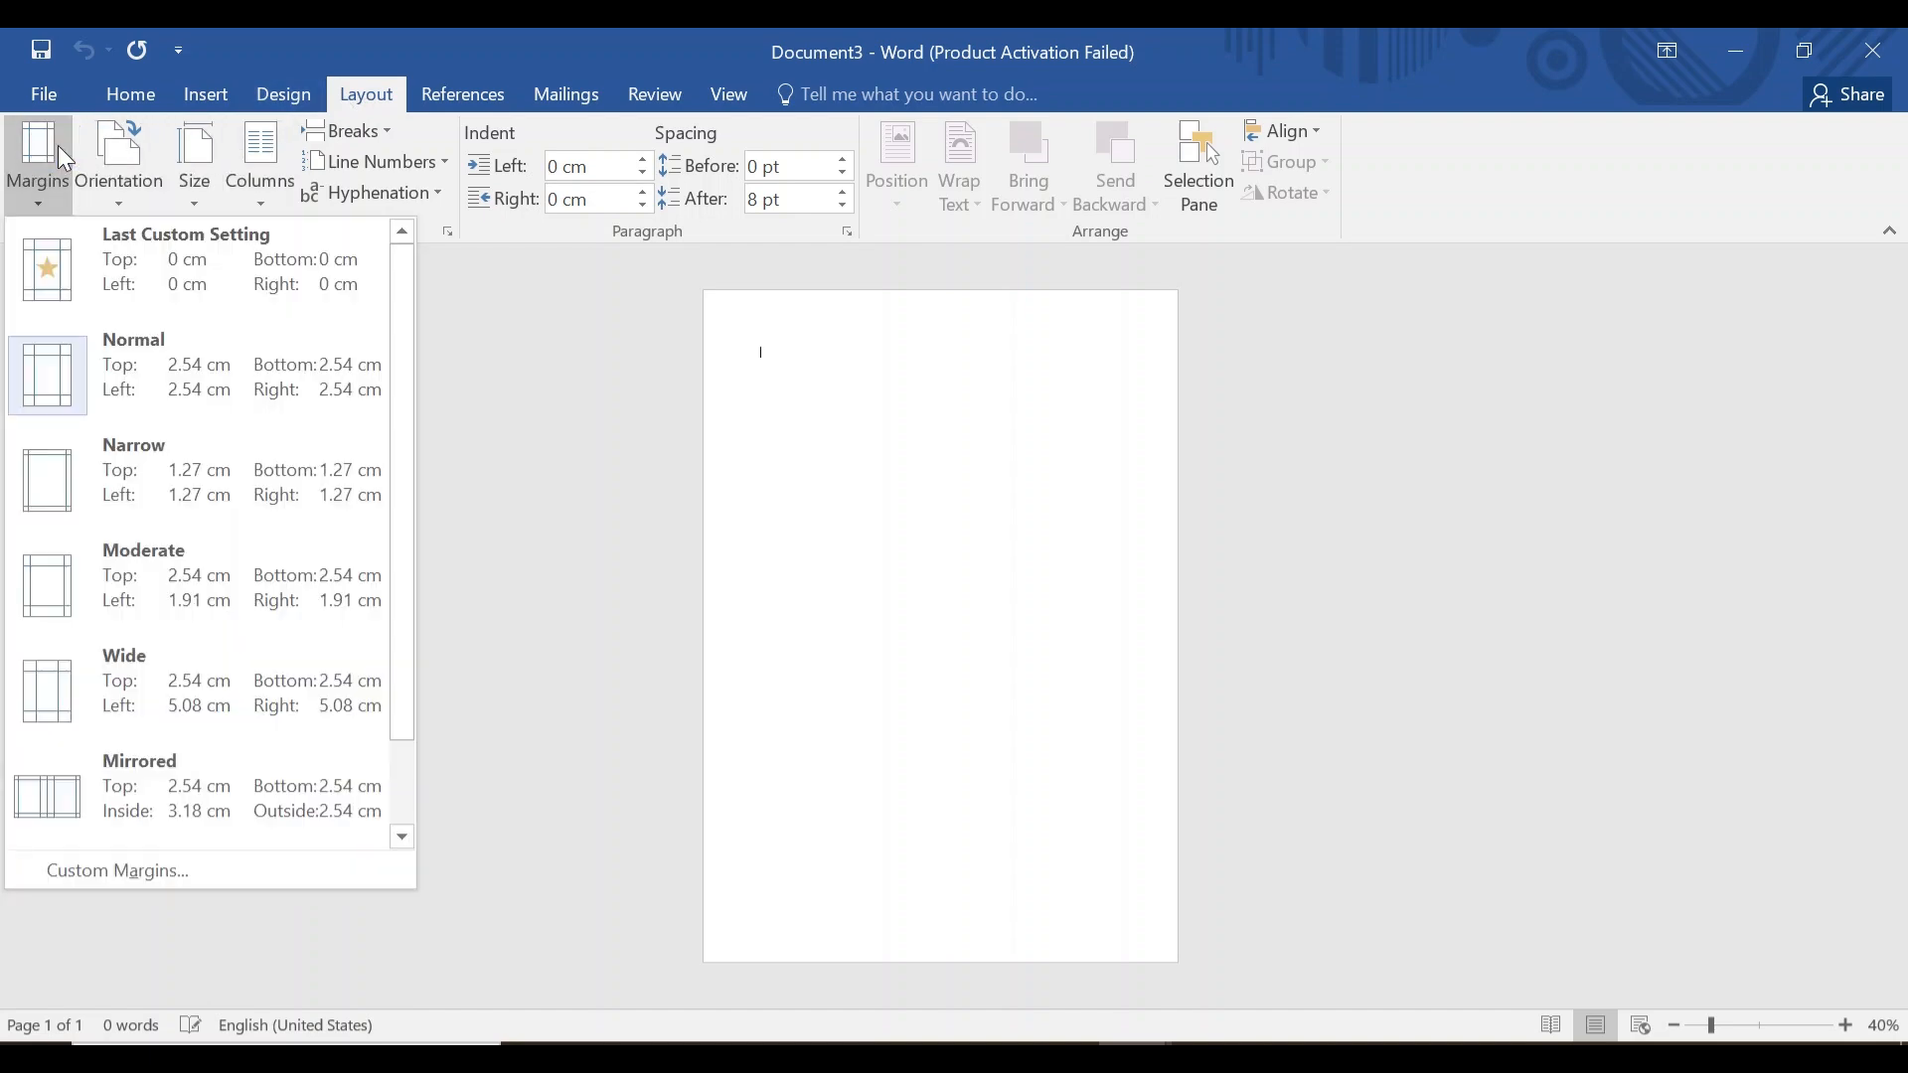
click(141, 863)
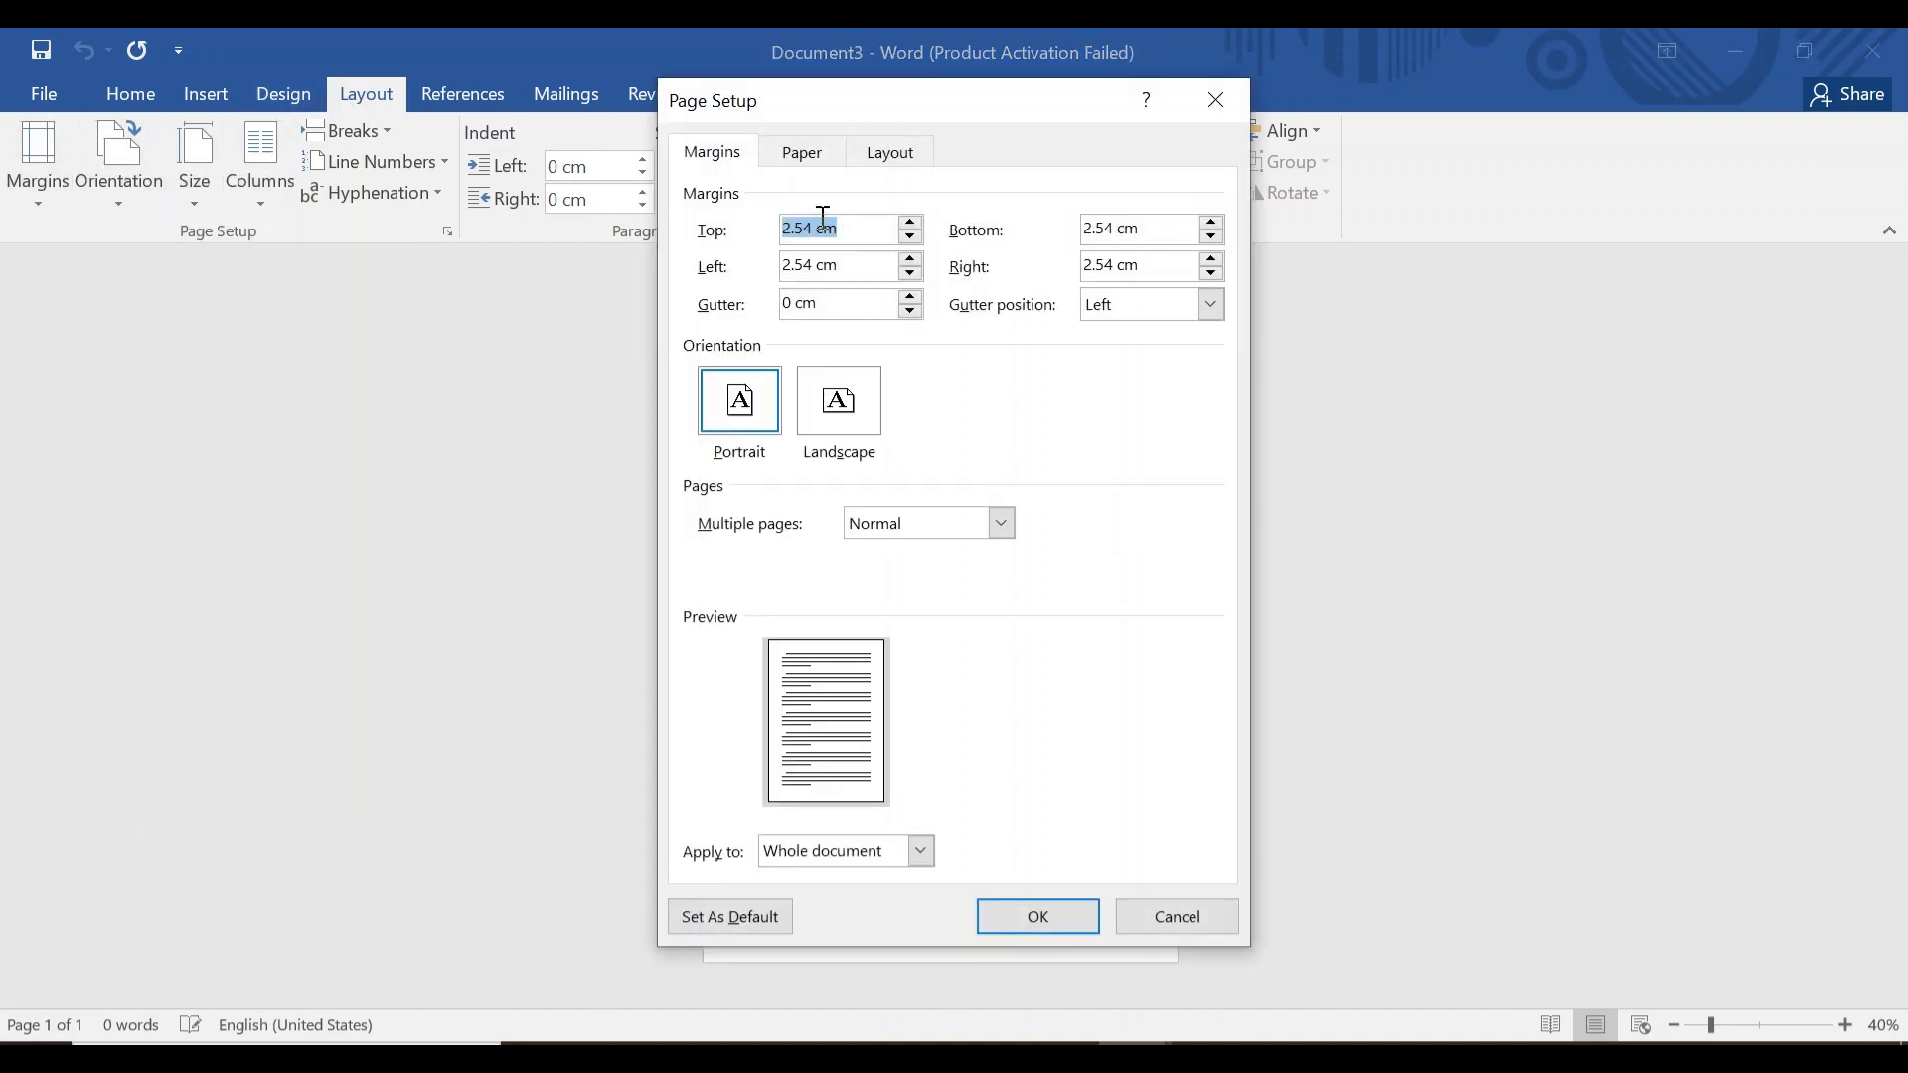
click(815, 223)
key(BackSpace)
key(BackSpace)
click(1111, 227)
key(BackSpace)
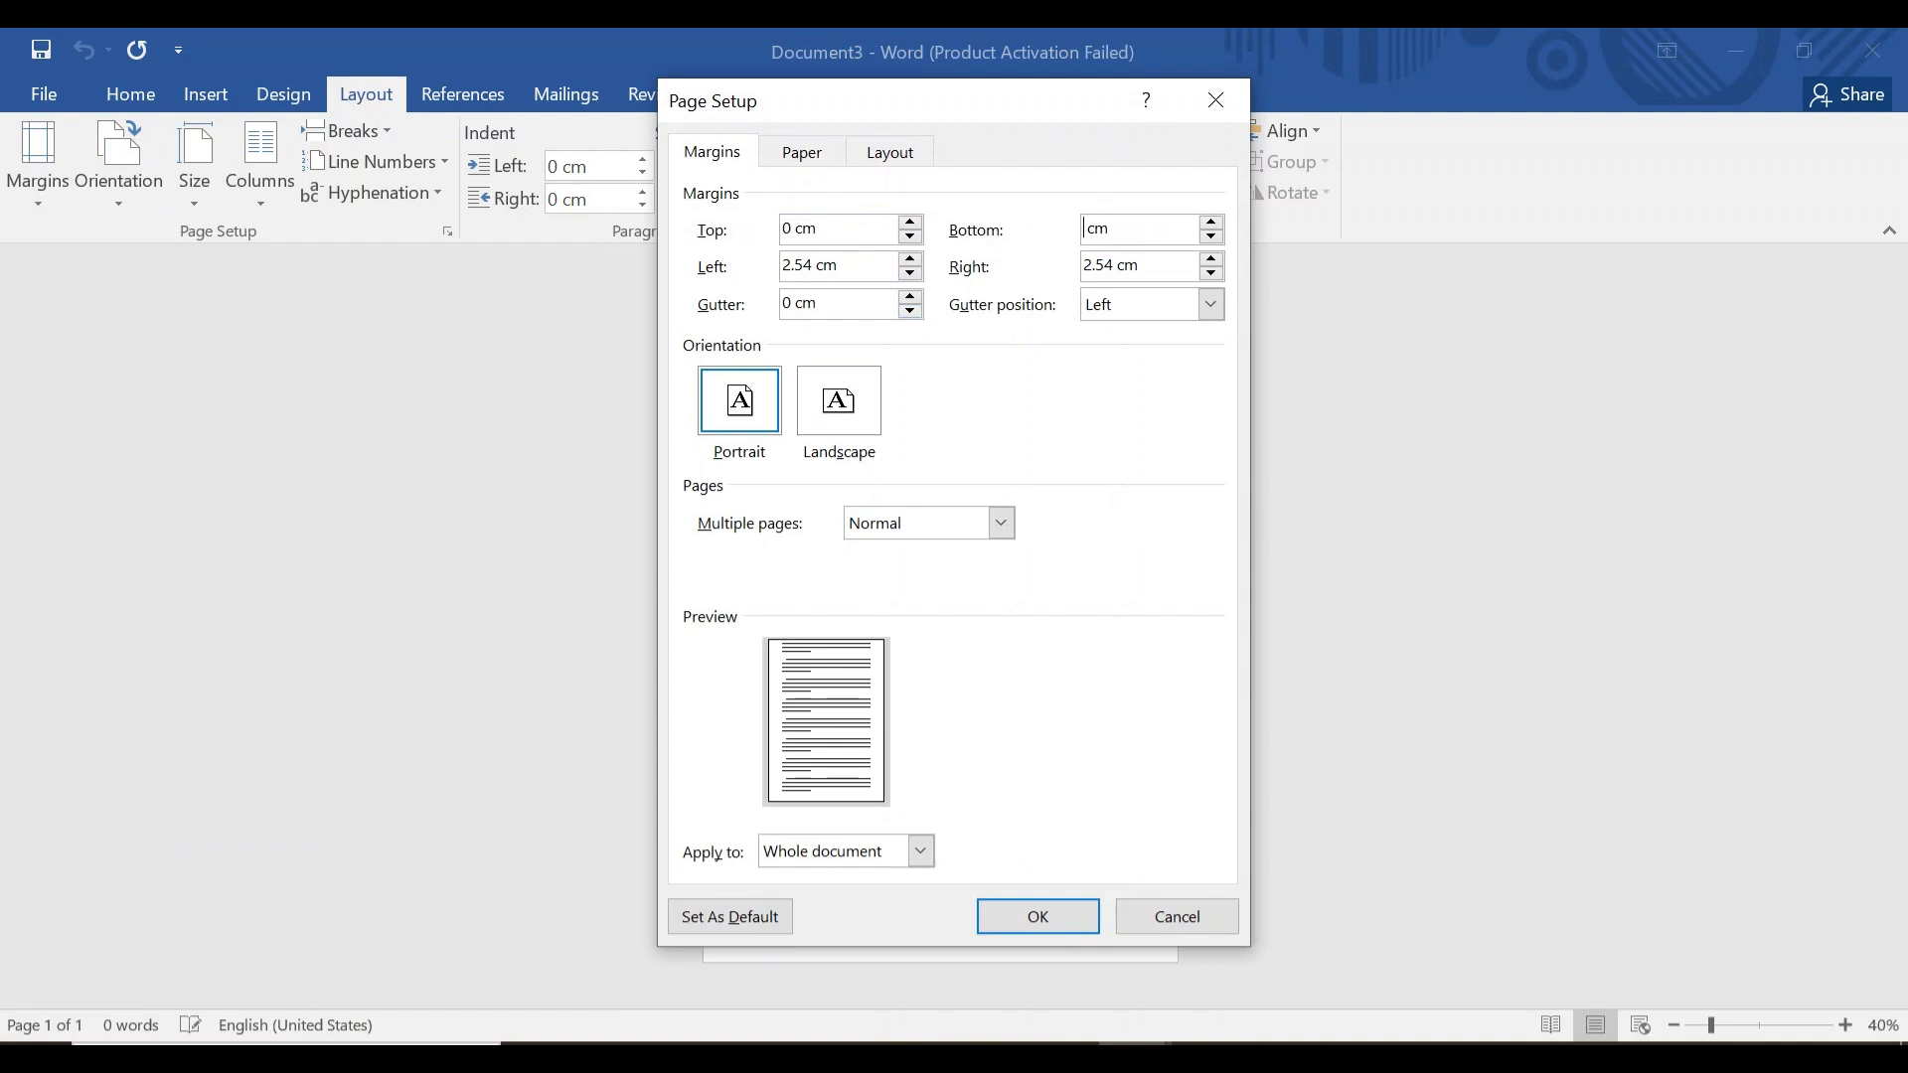
click(815, 263)
key(BackSpace)
key(BackSpace)
key(BackSpace)
key(BackSpace)
text(0)
click(1112, 262)
key(BackSpace)
key(BackSpace)
key(BackSpace)
key(BackSpace)
key(alt+t)
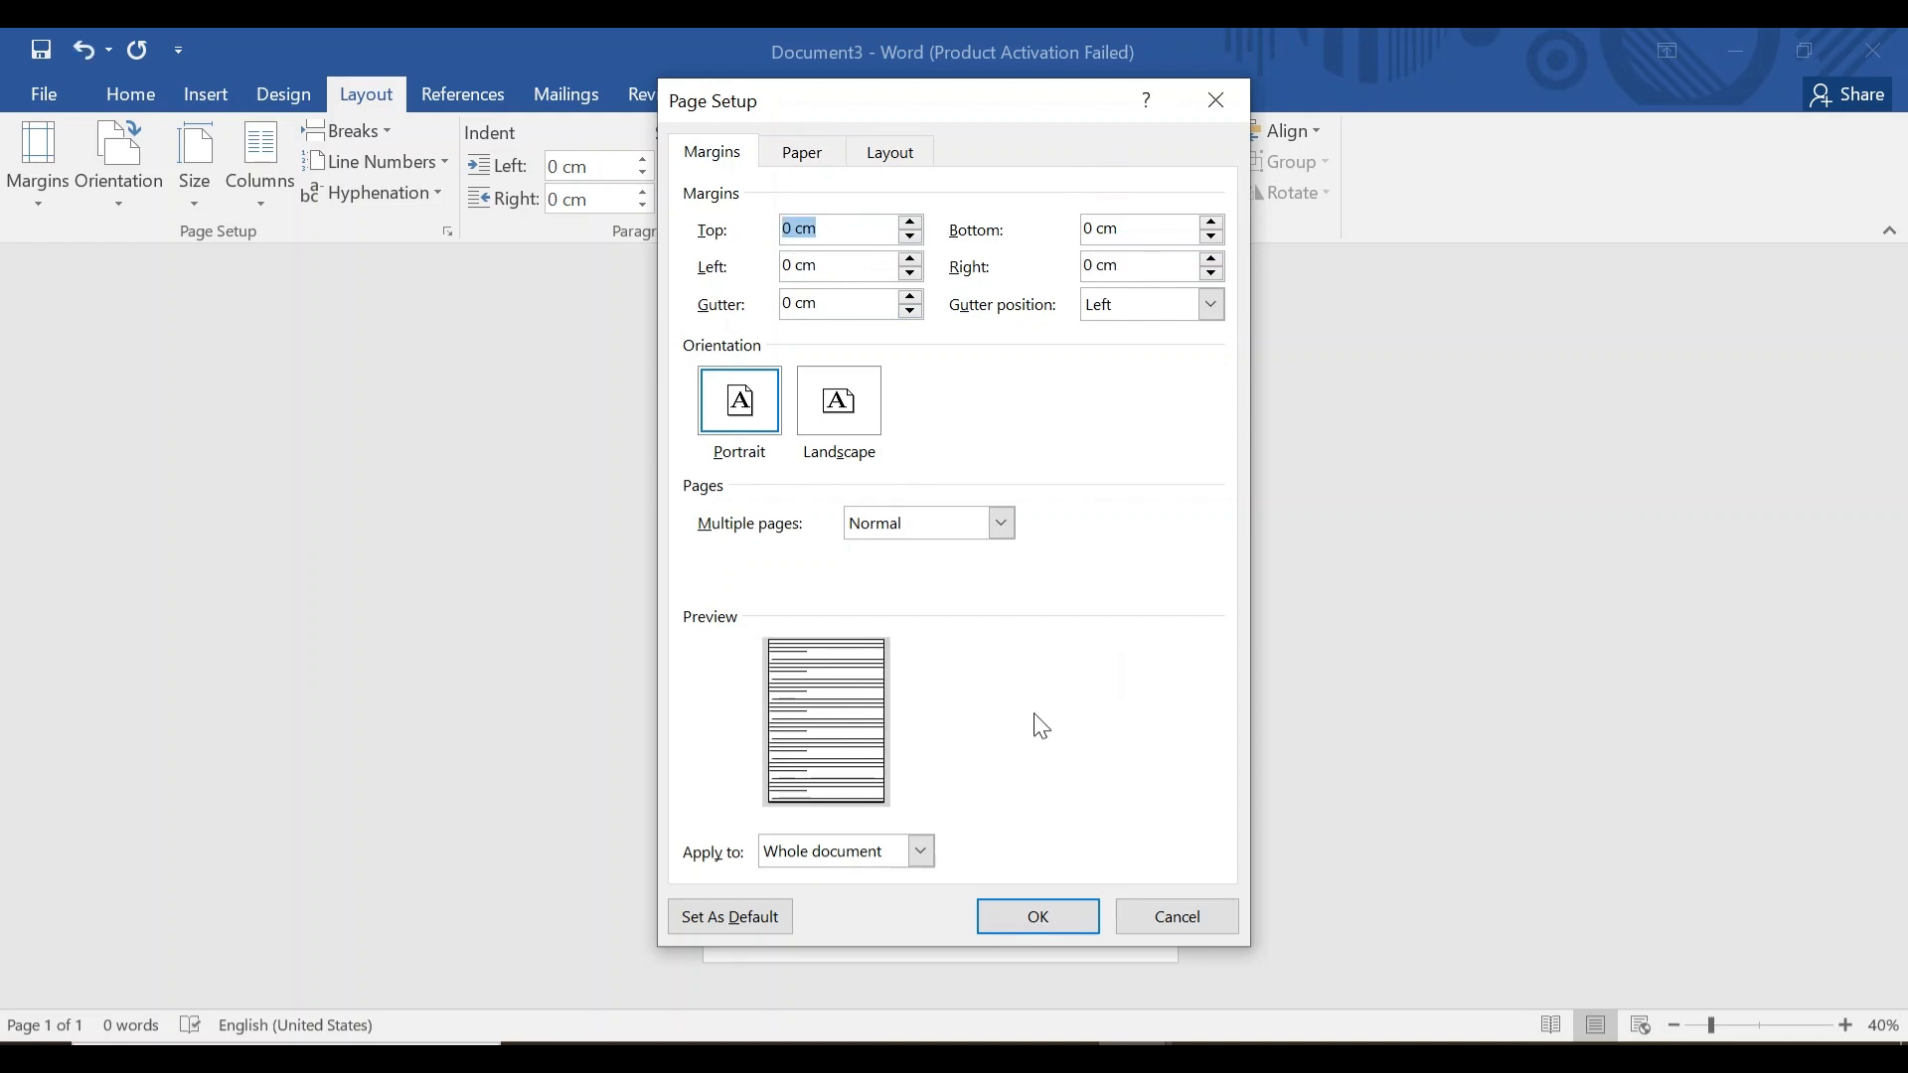
click(1037, 913)
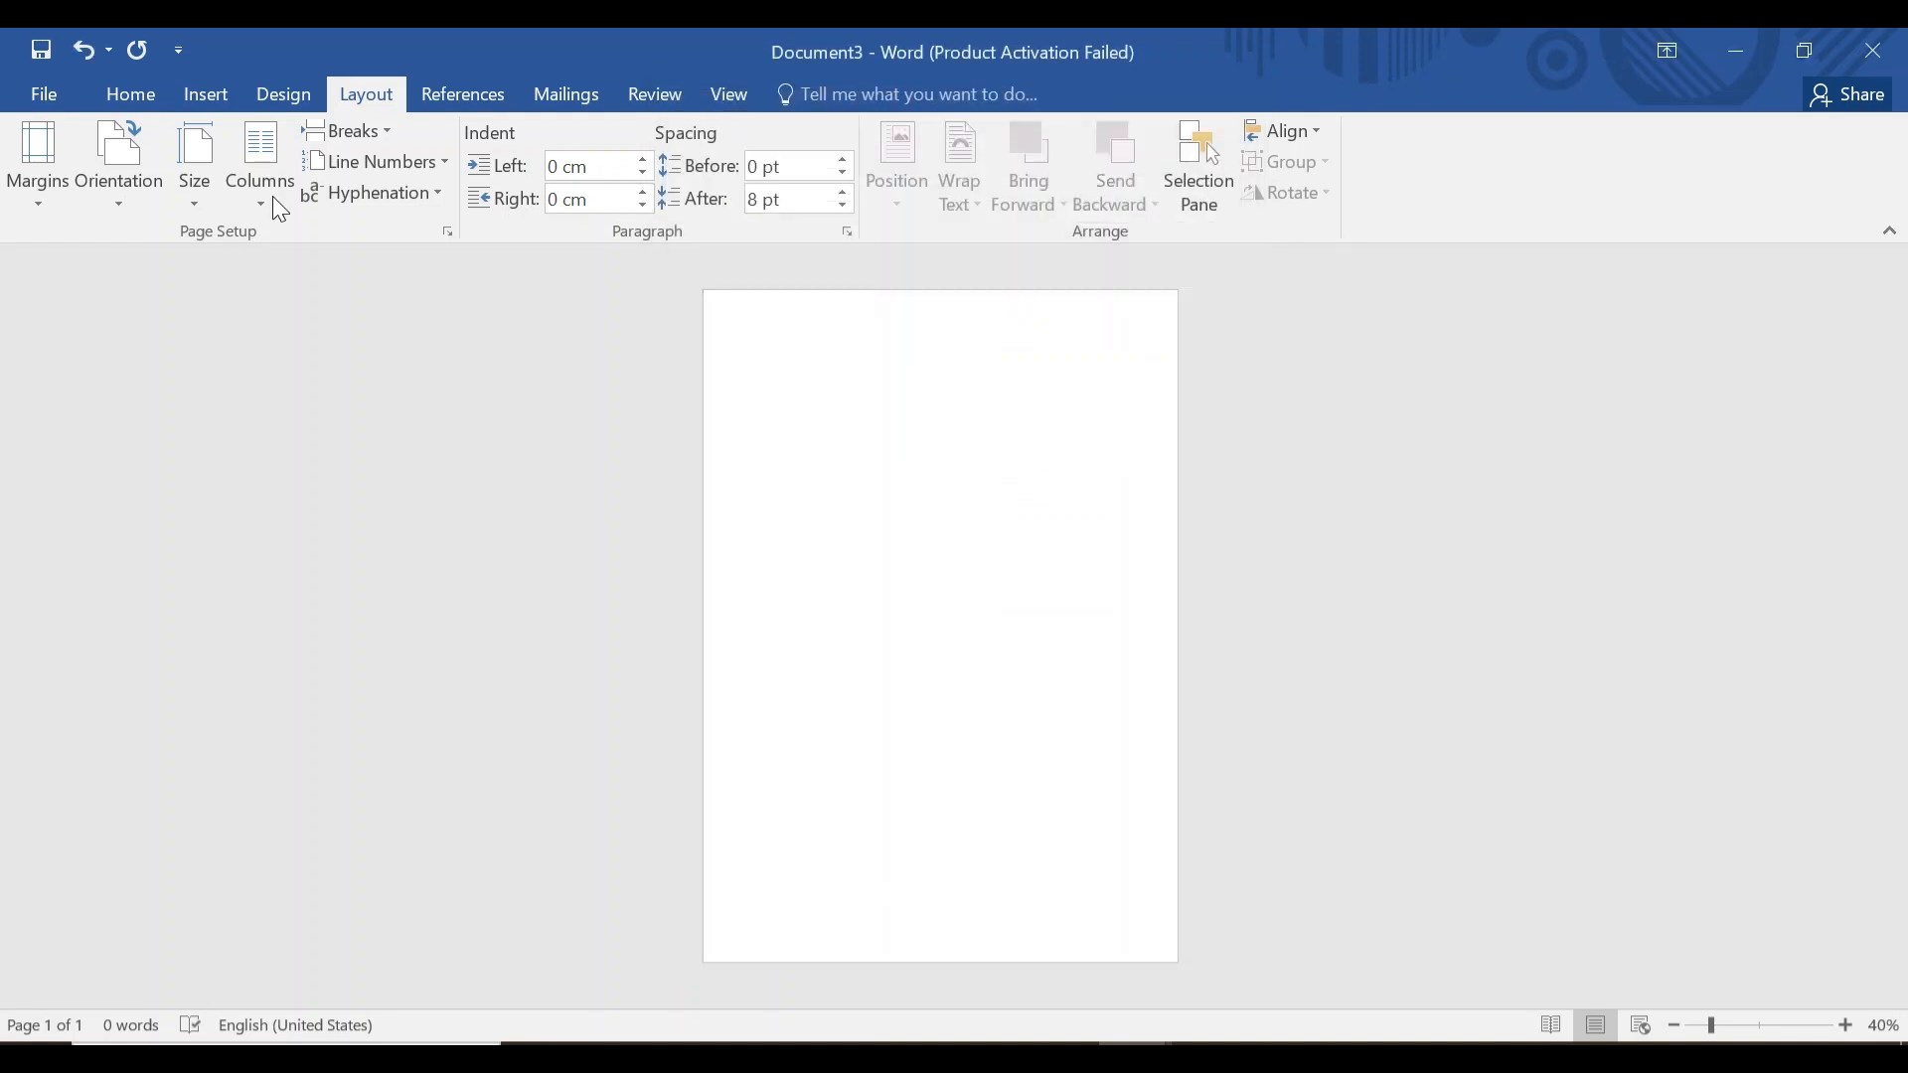
click(136, 99)
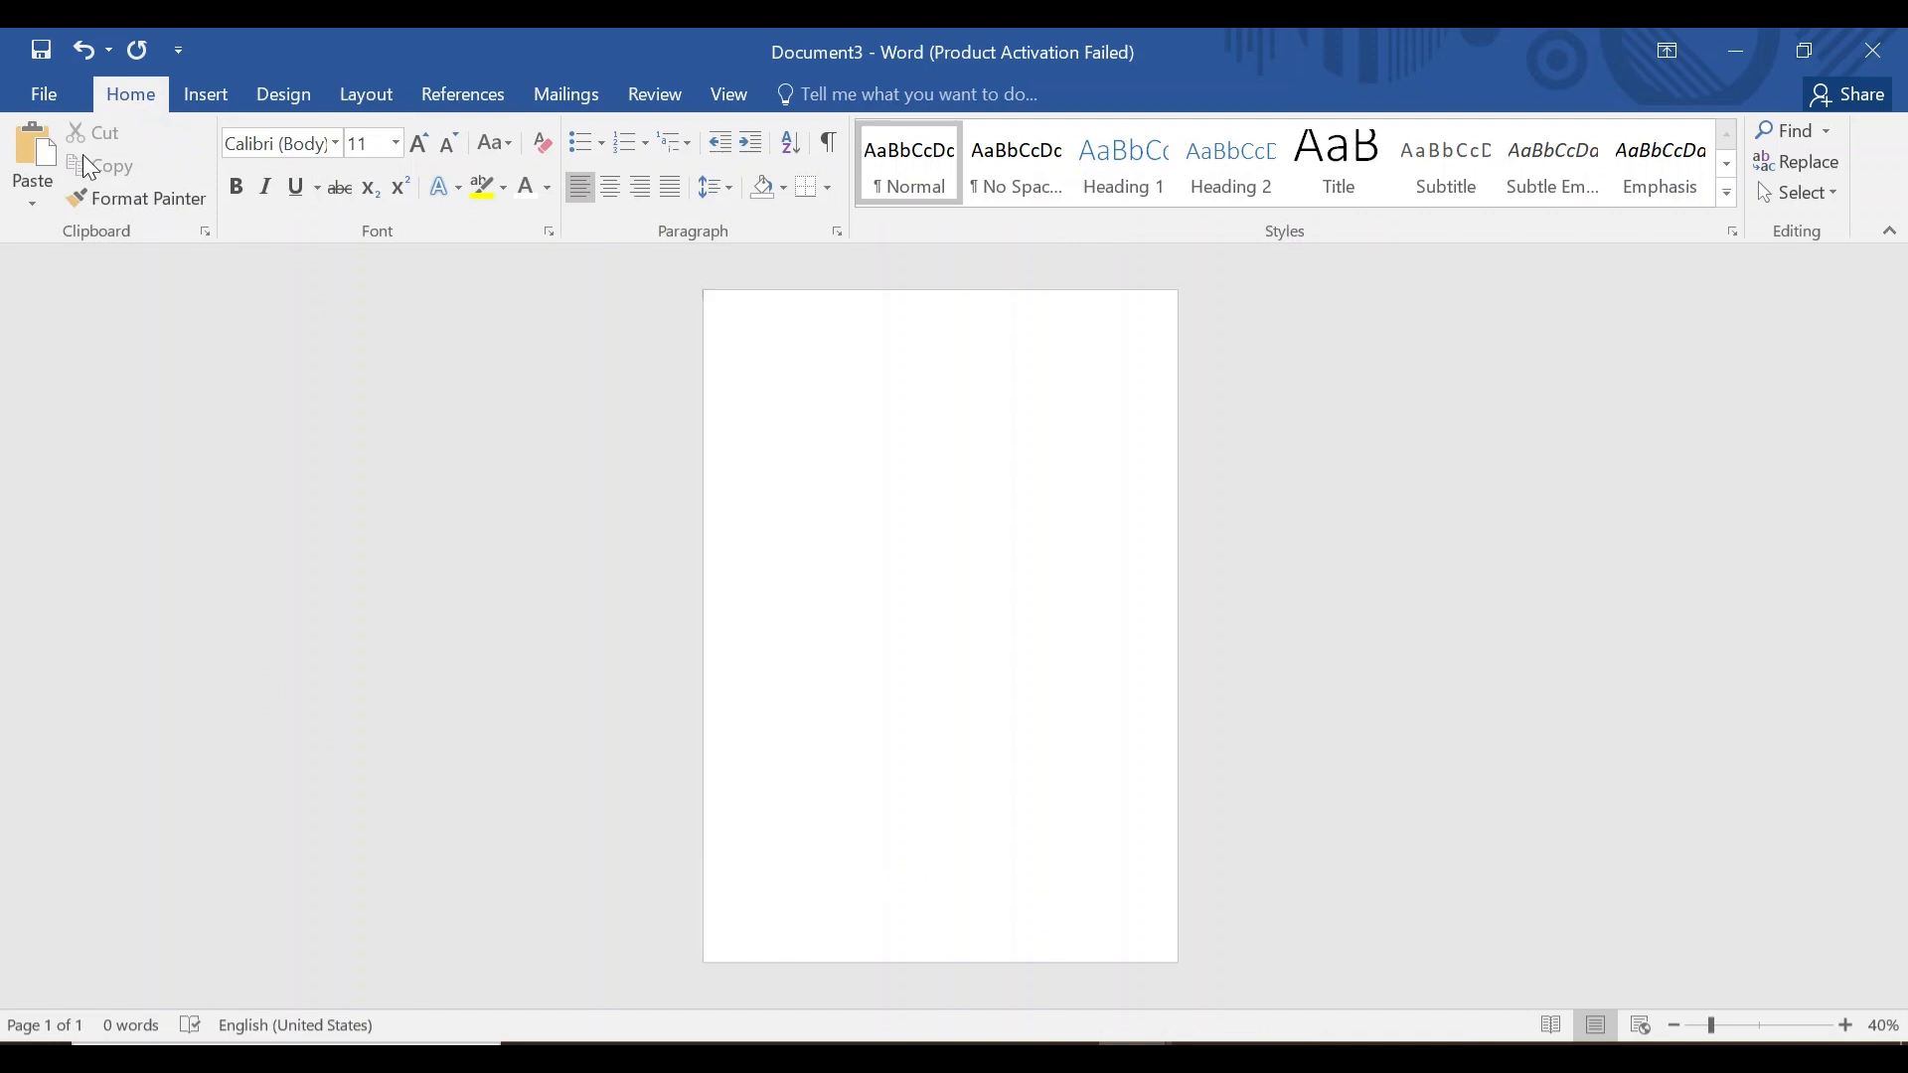
Paste Special the copied flyer as Picture (Enhanced Metafile).
click(34, 199)
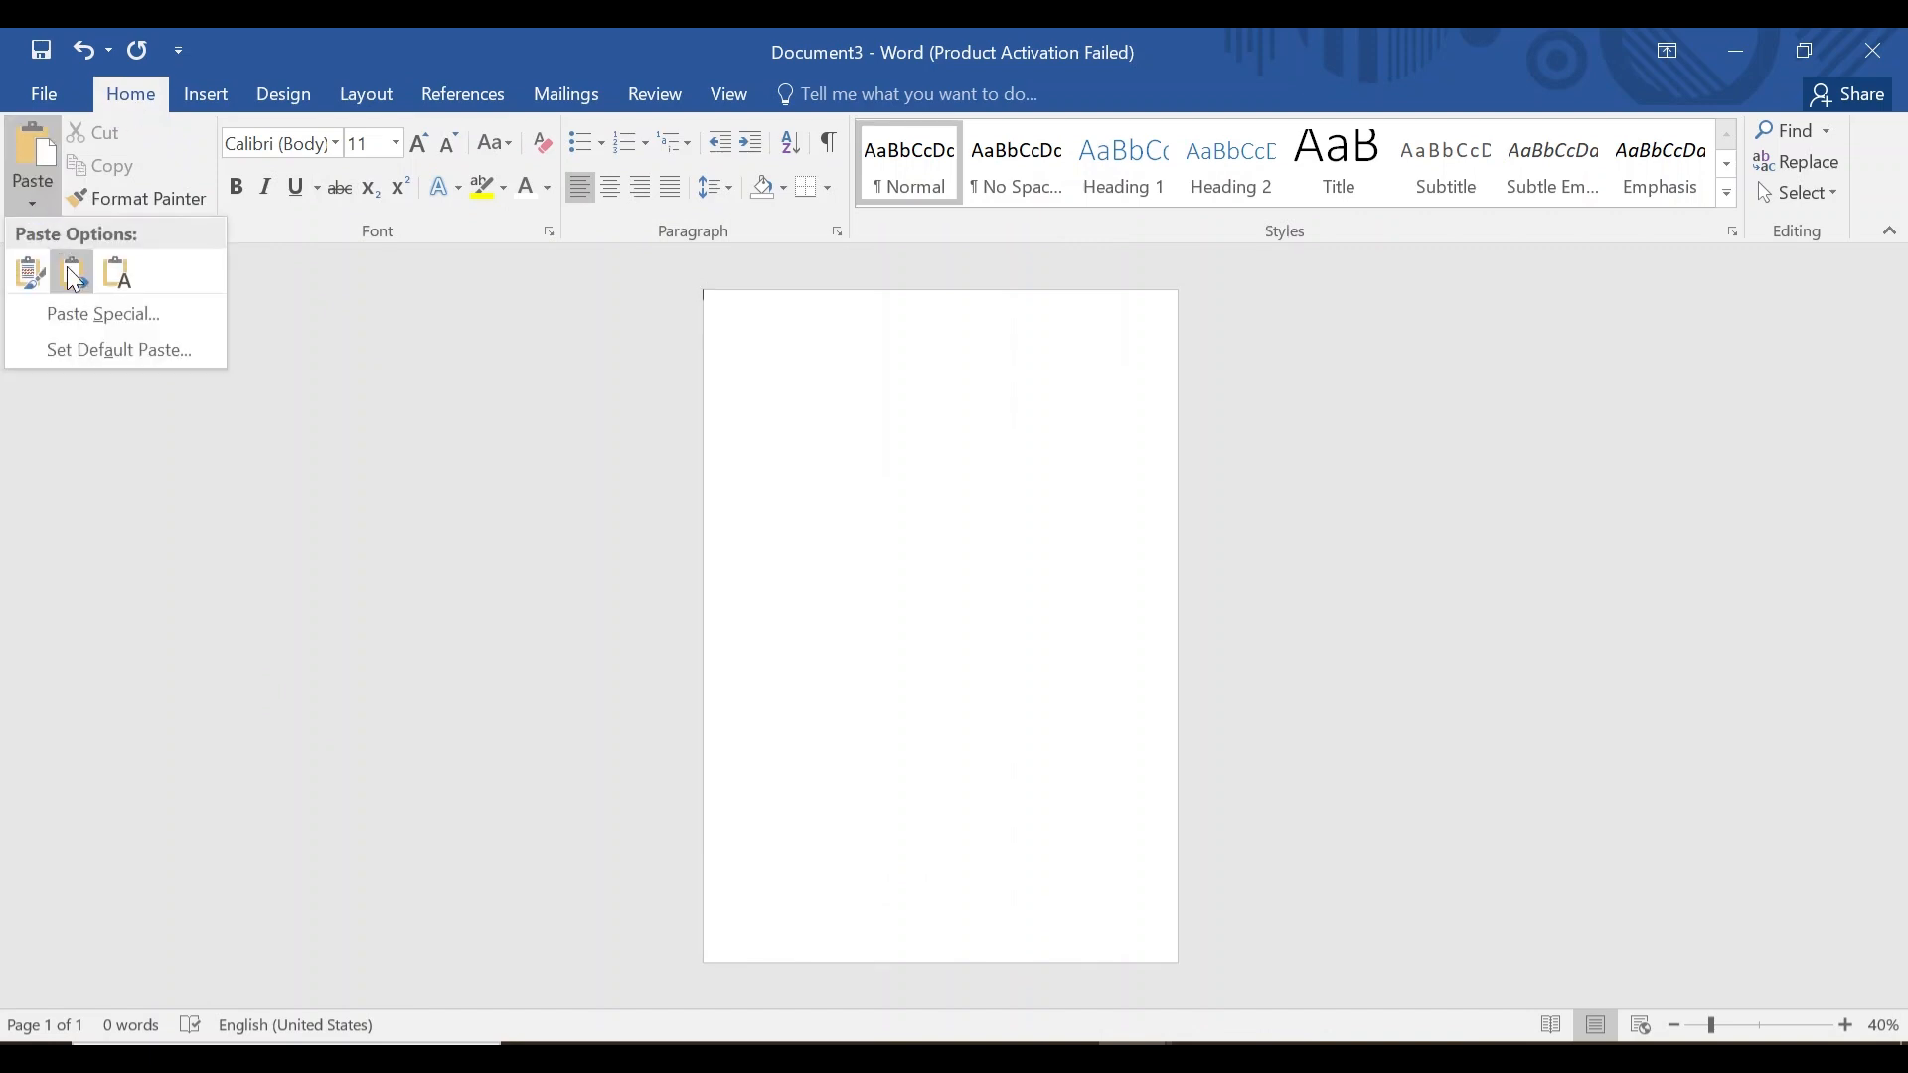
click(83, 314)
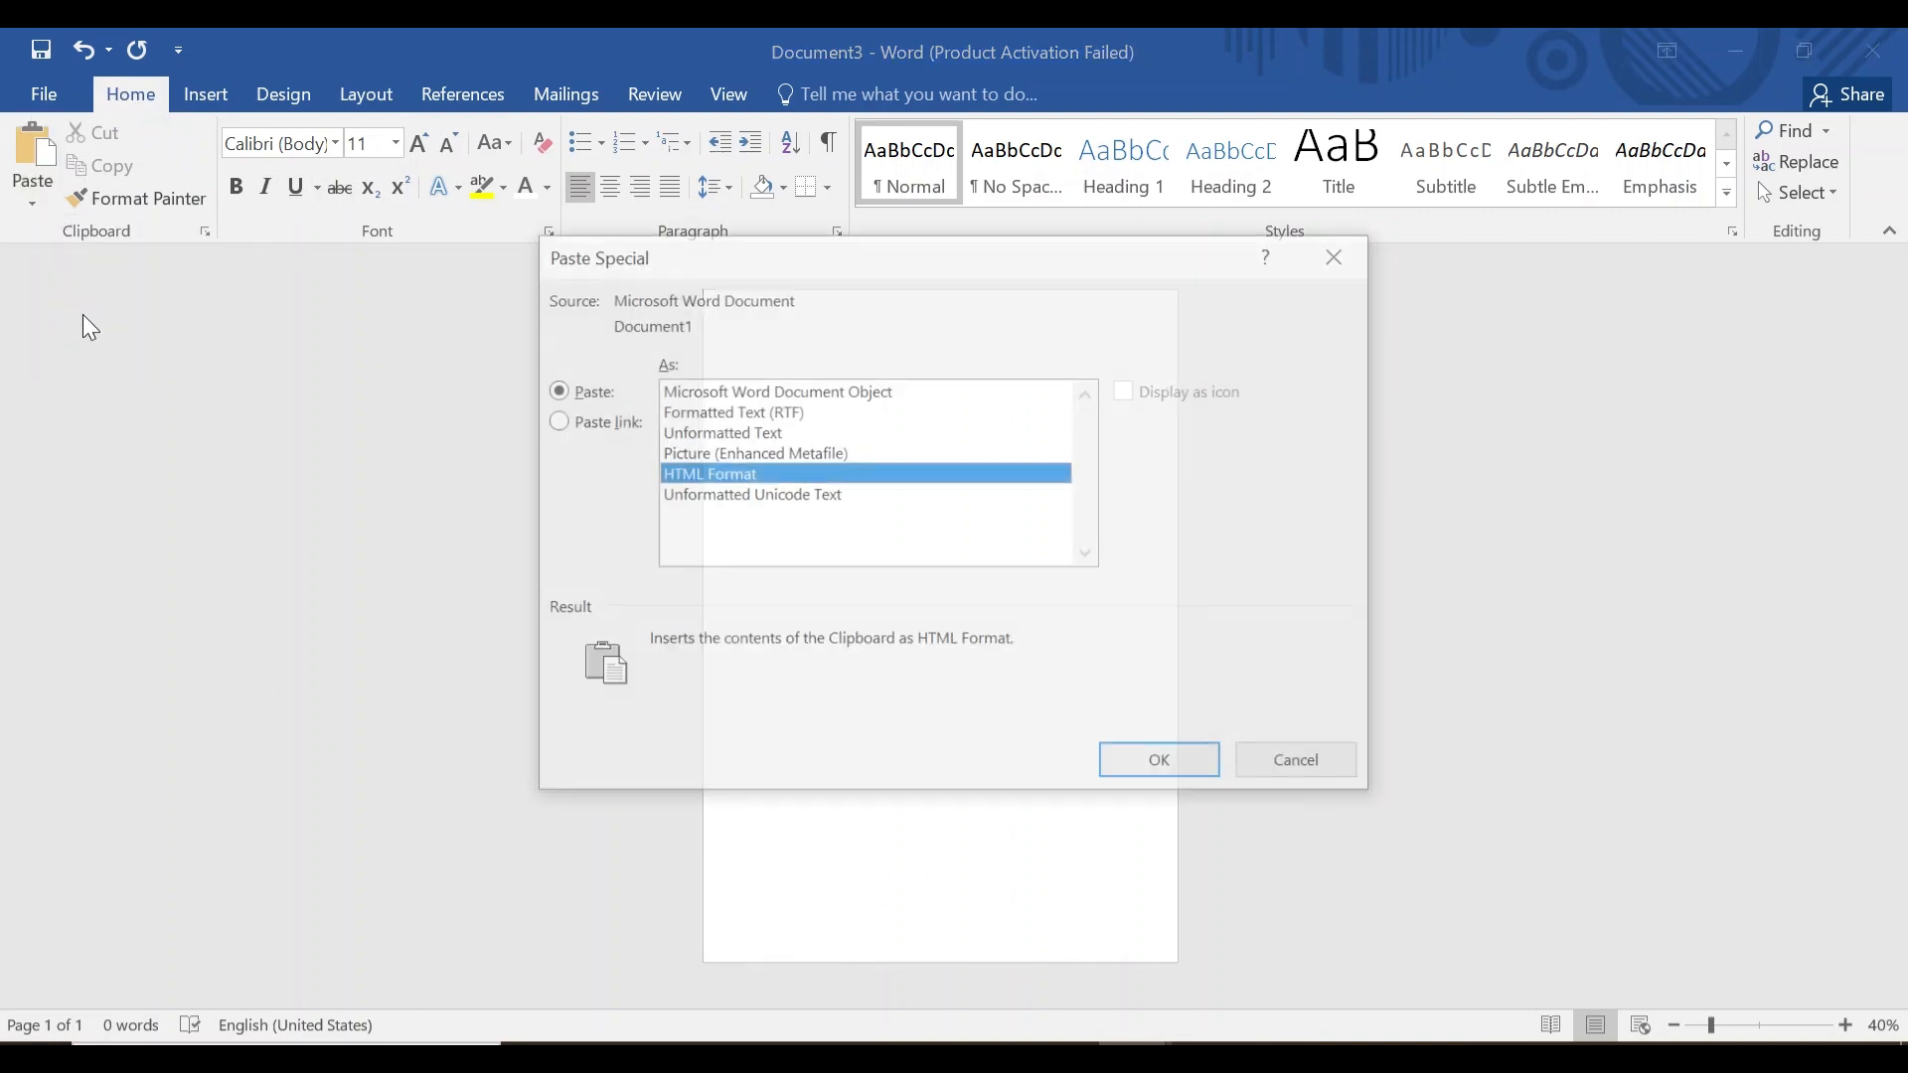
click(747, 452)
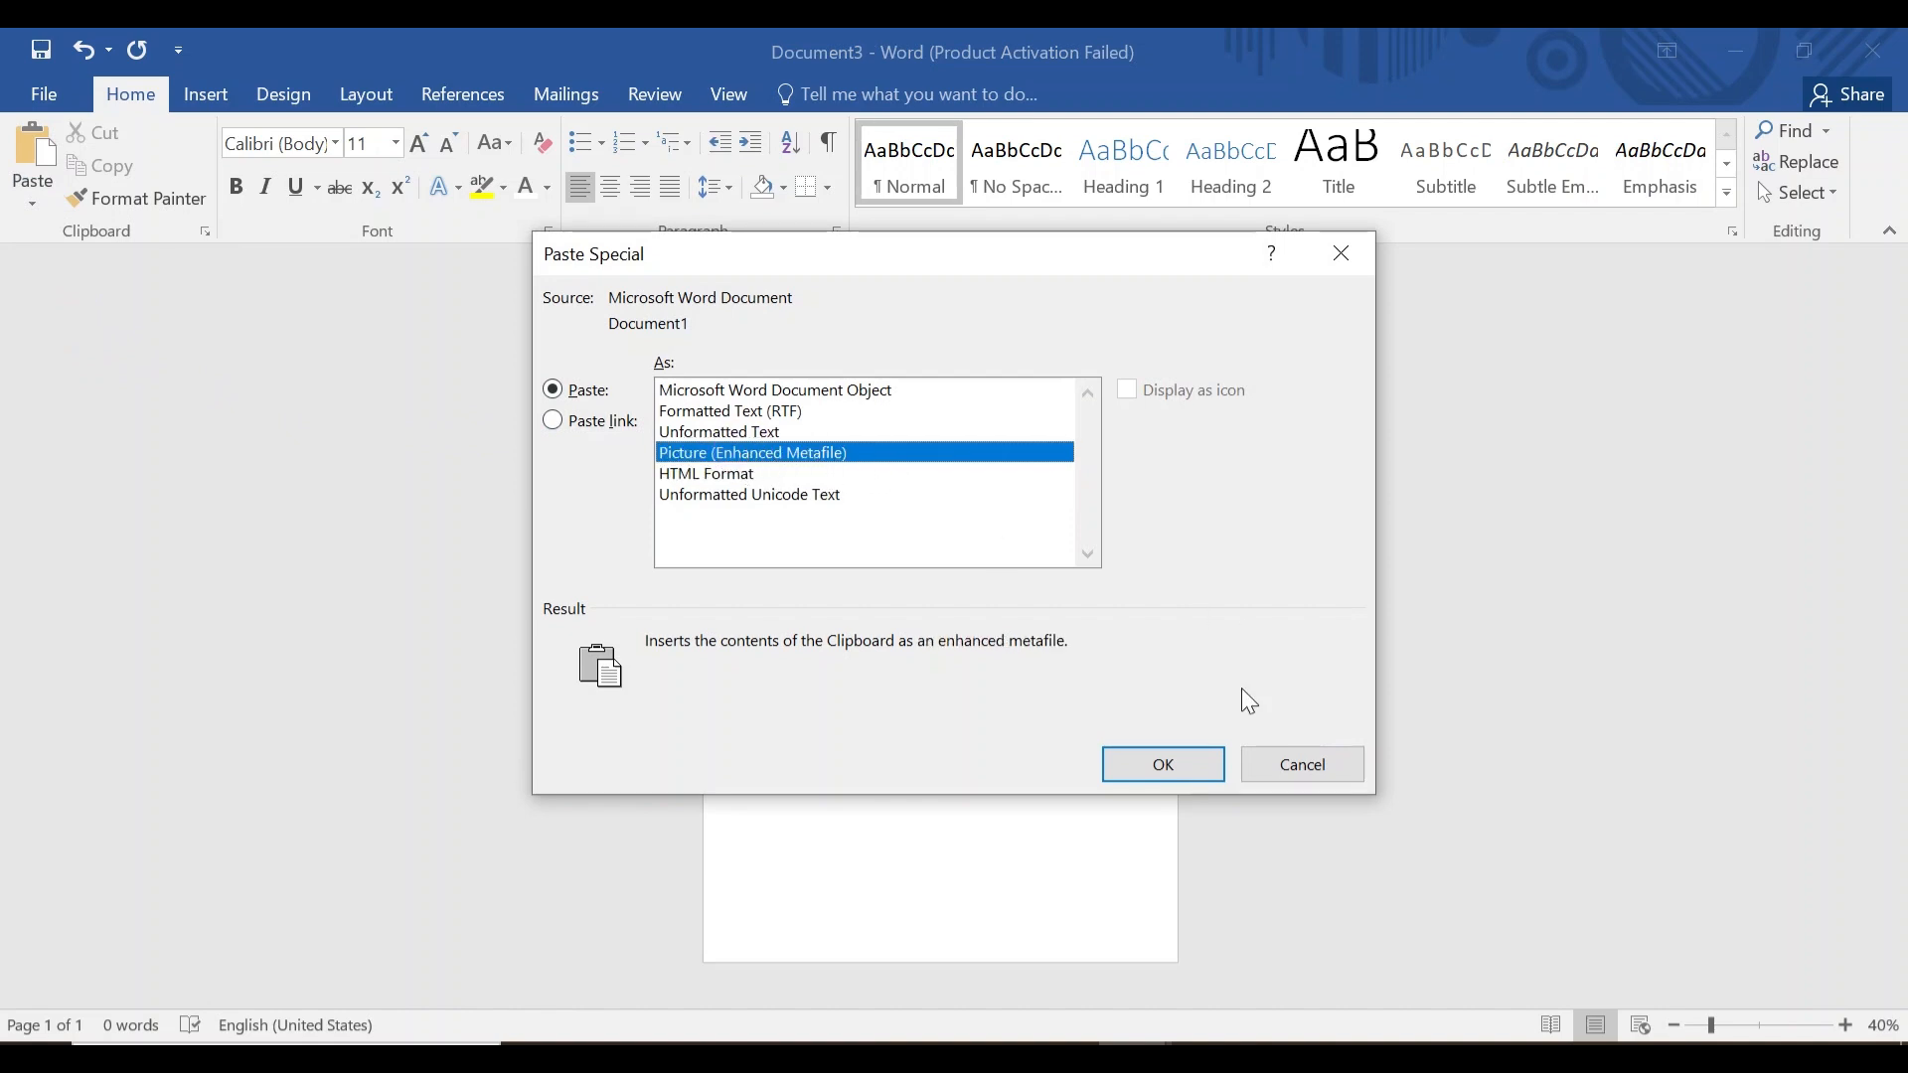
click(1197, 757)
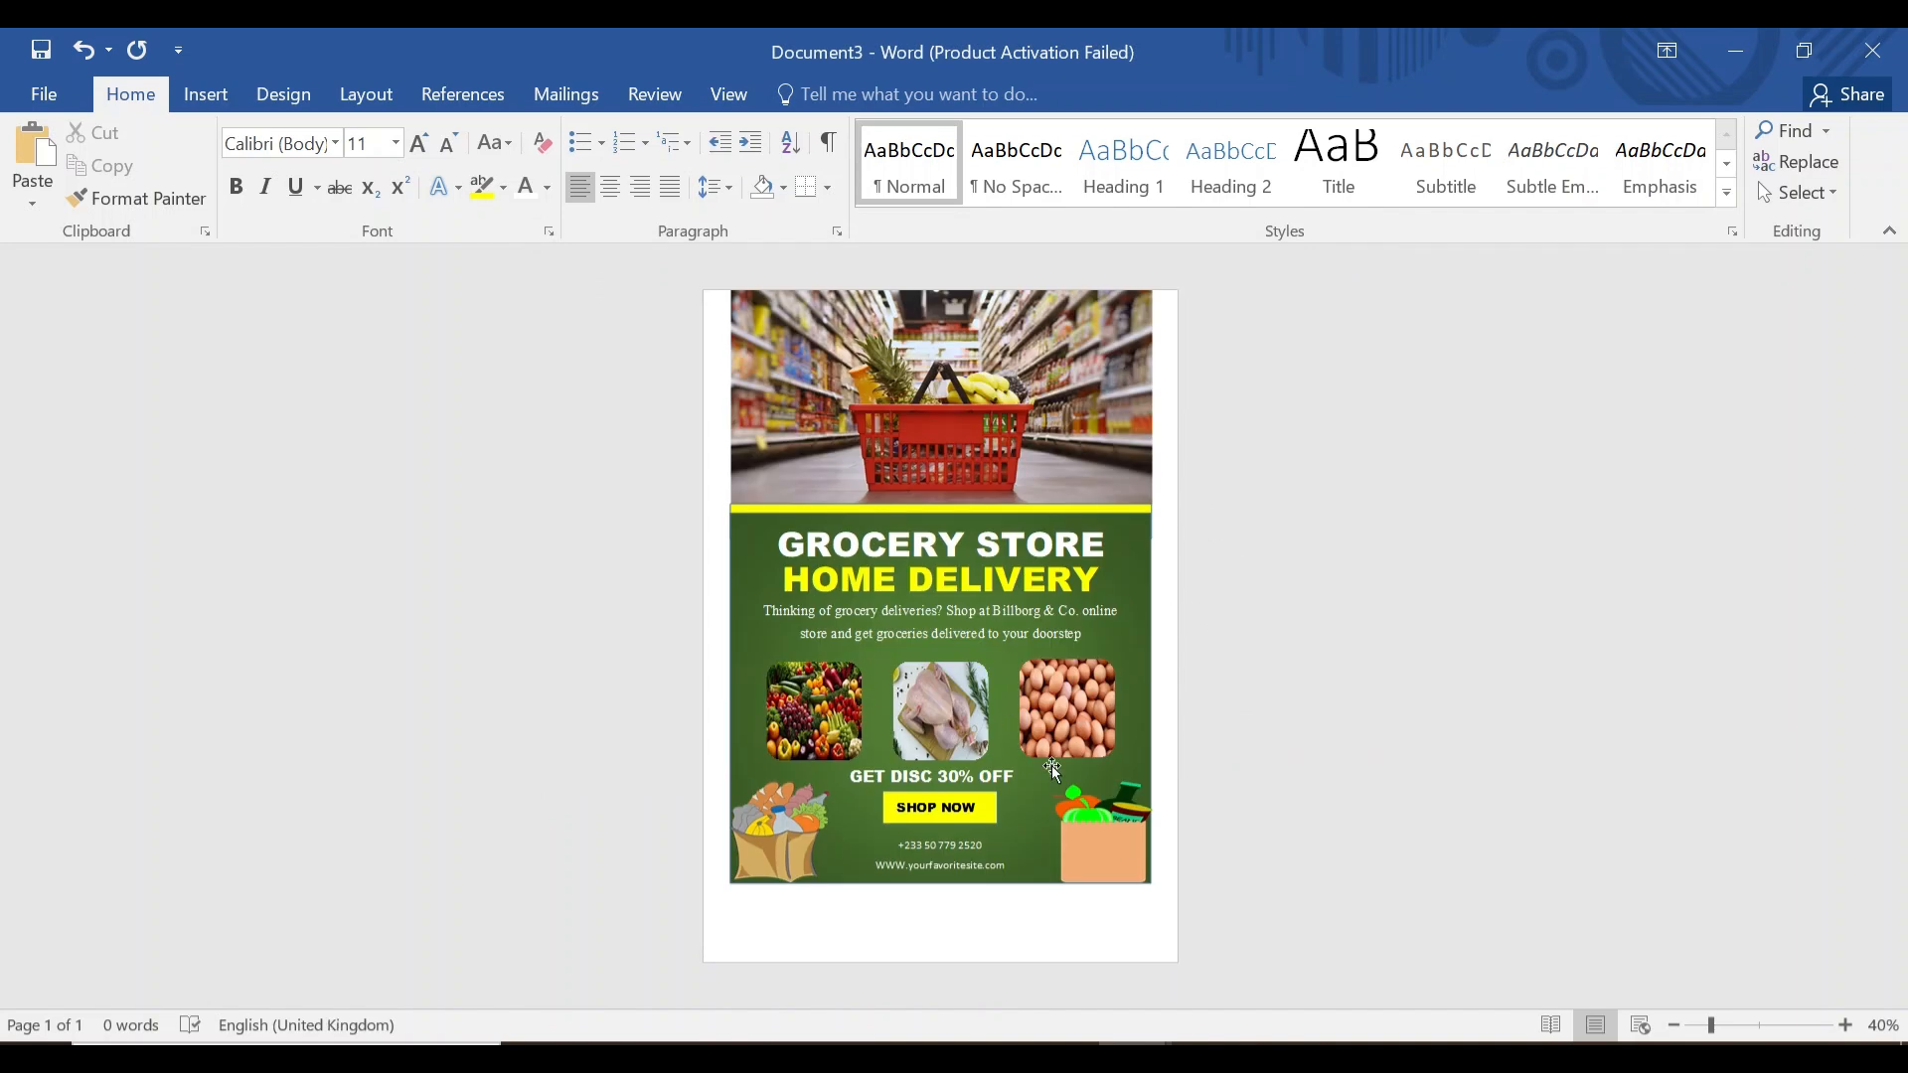
Save the flyer picture as PNG 'Grocery Online' and preview it in Photos.
click(992, 654)
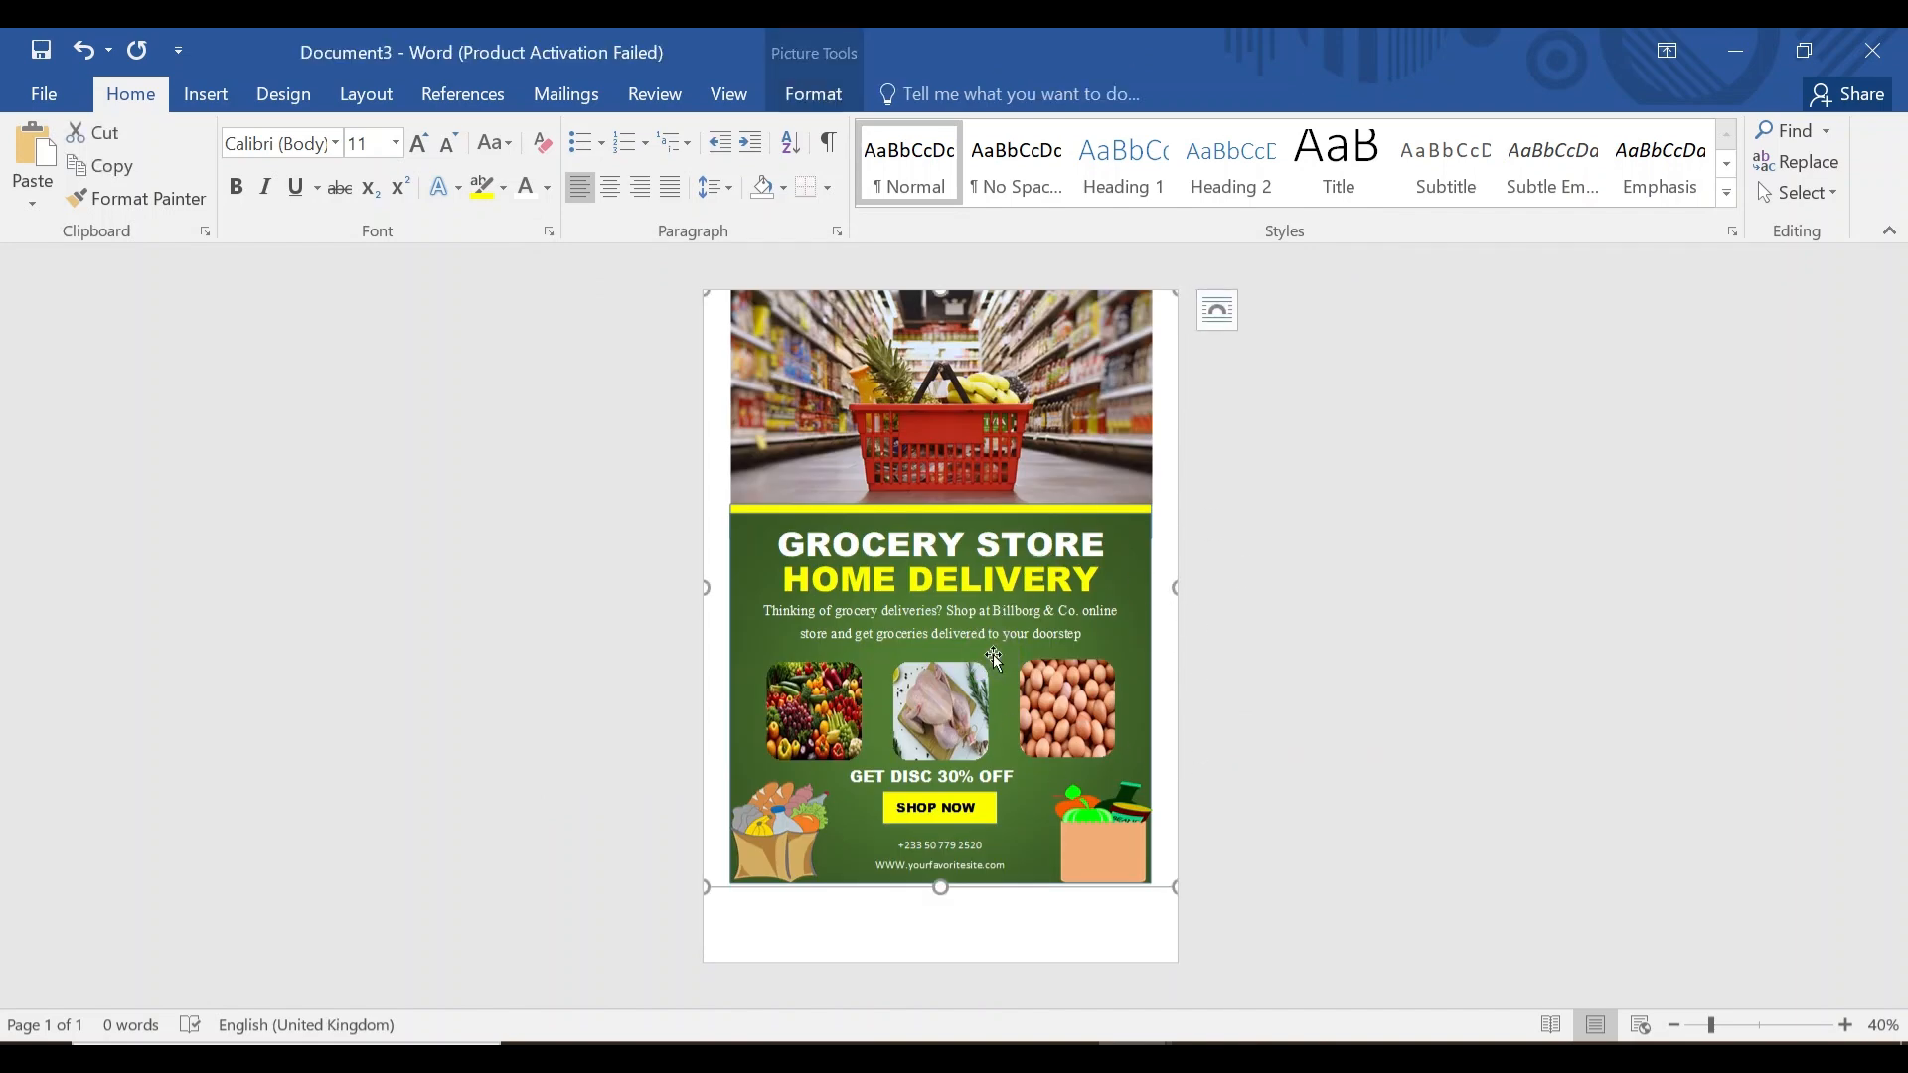
right_click(1004, 618)
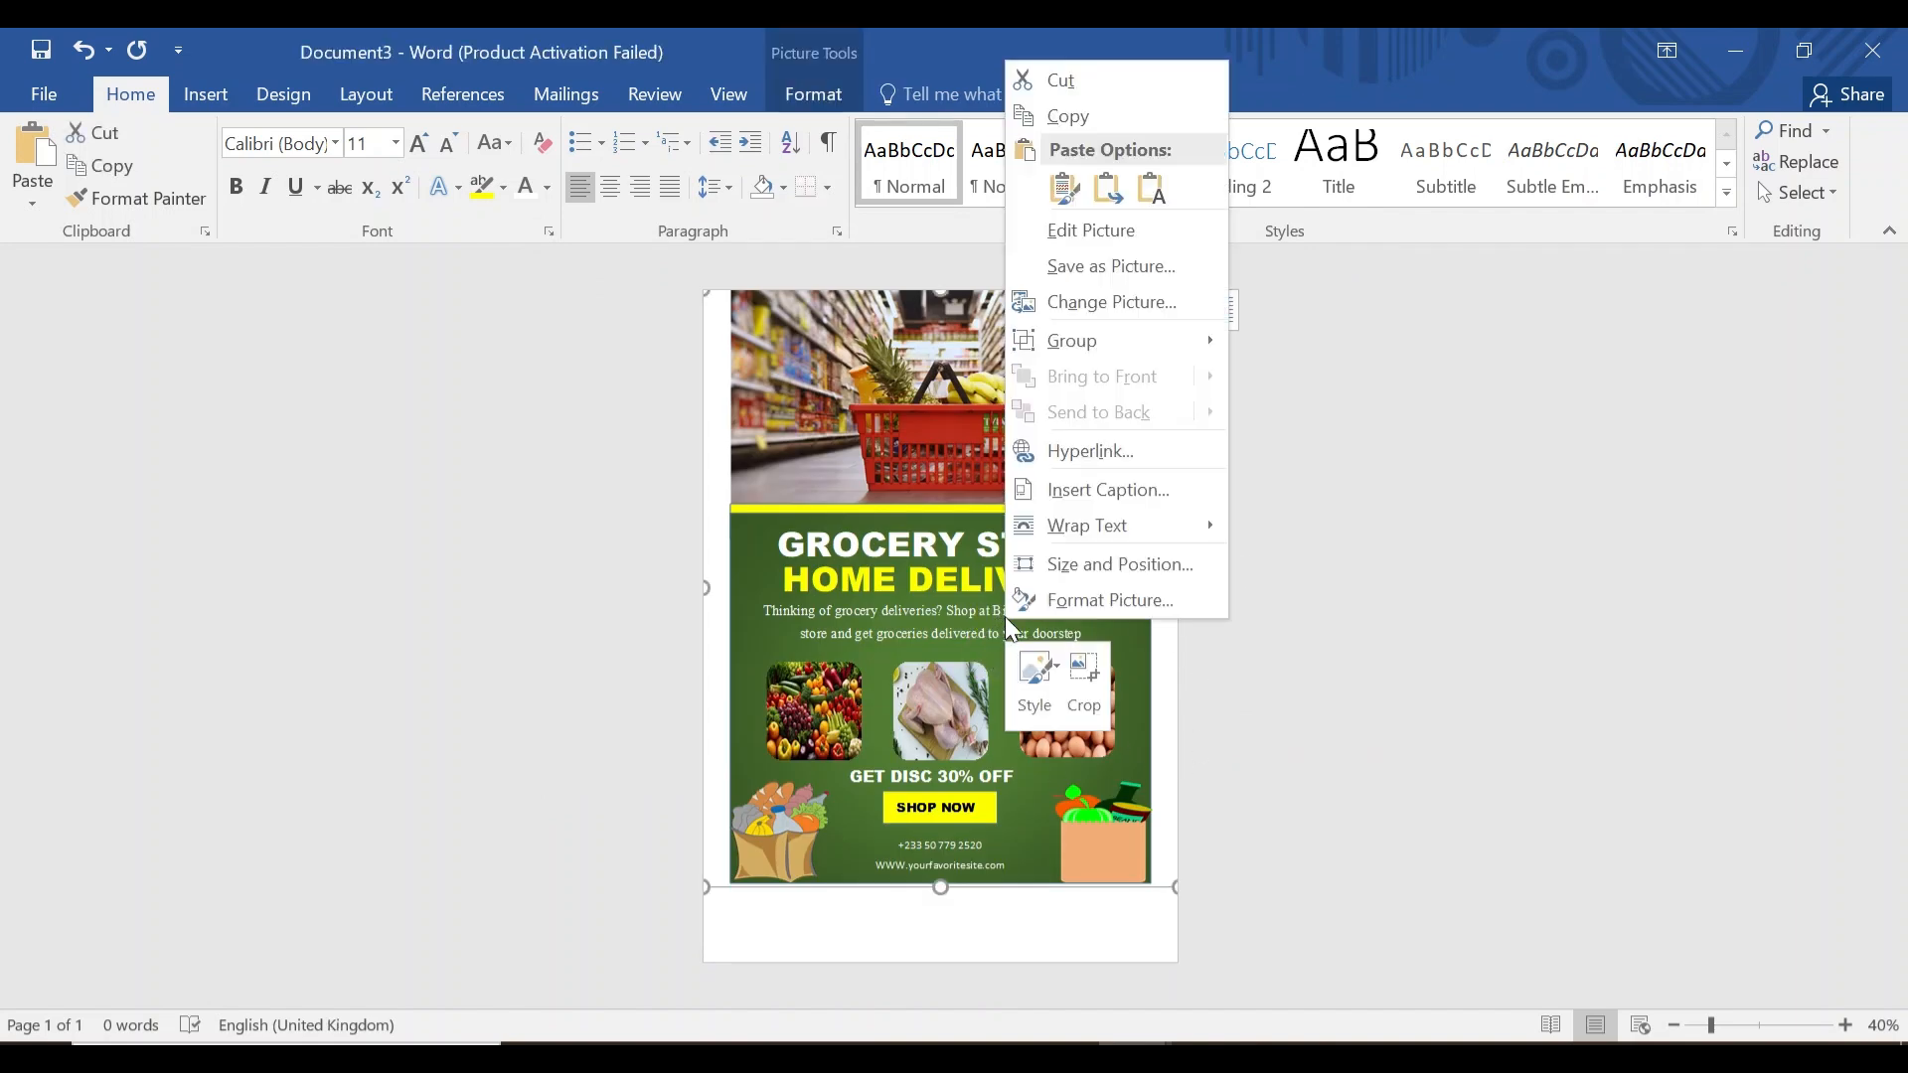
click(1112, 265)
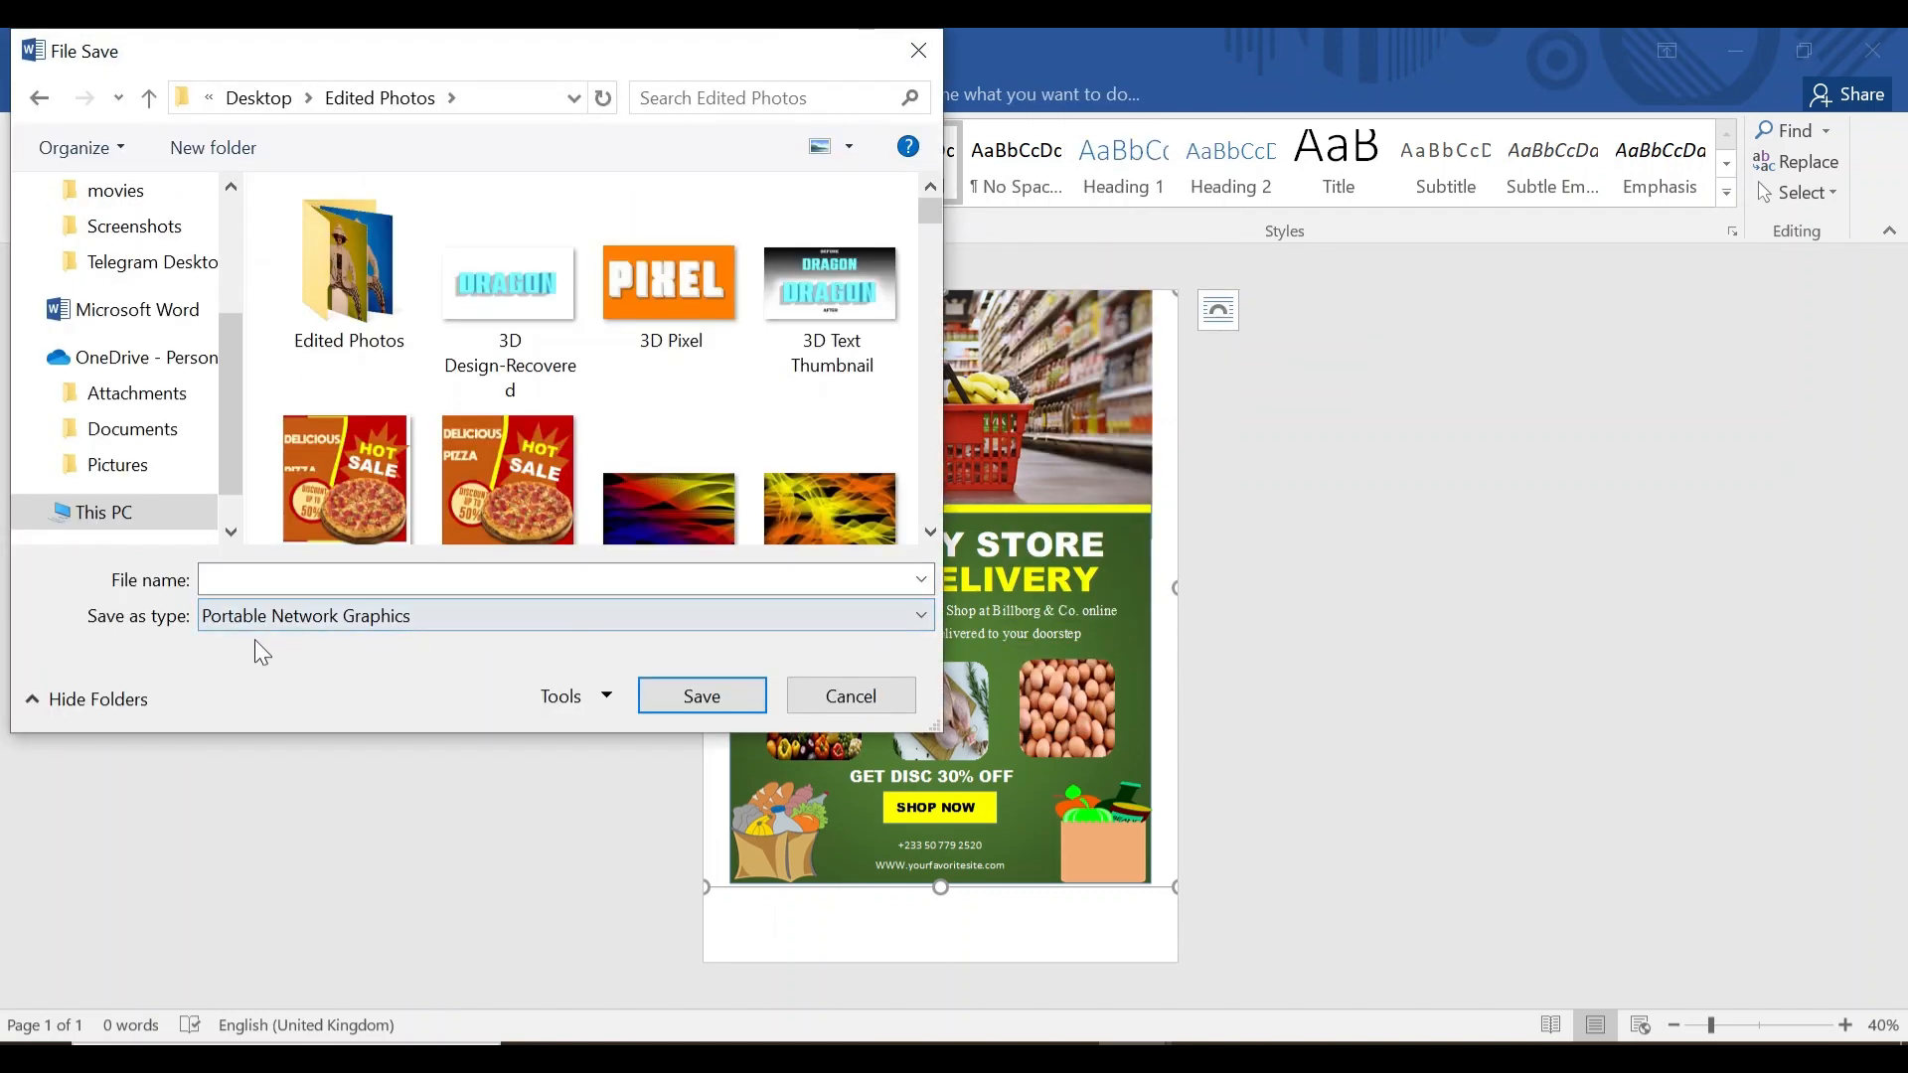
click(849, 614)
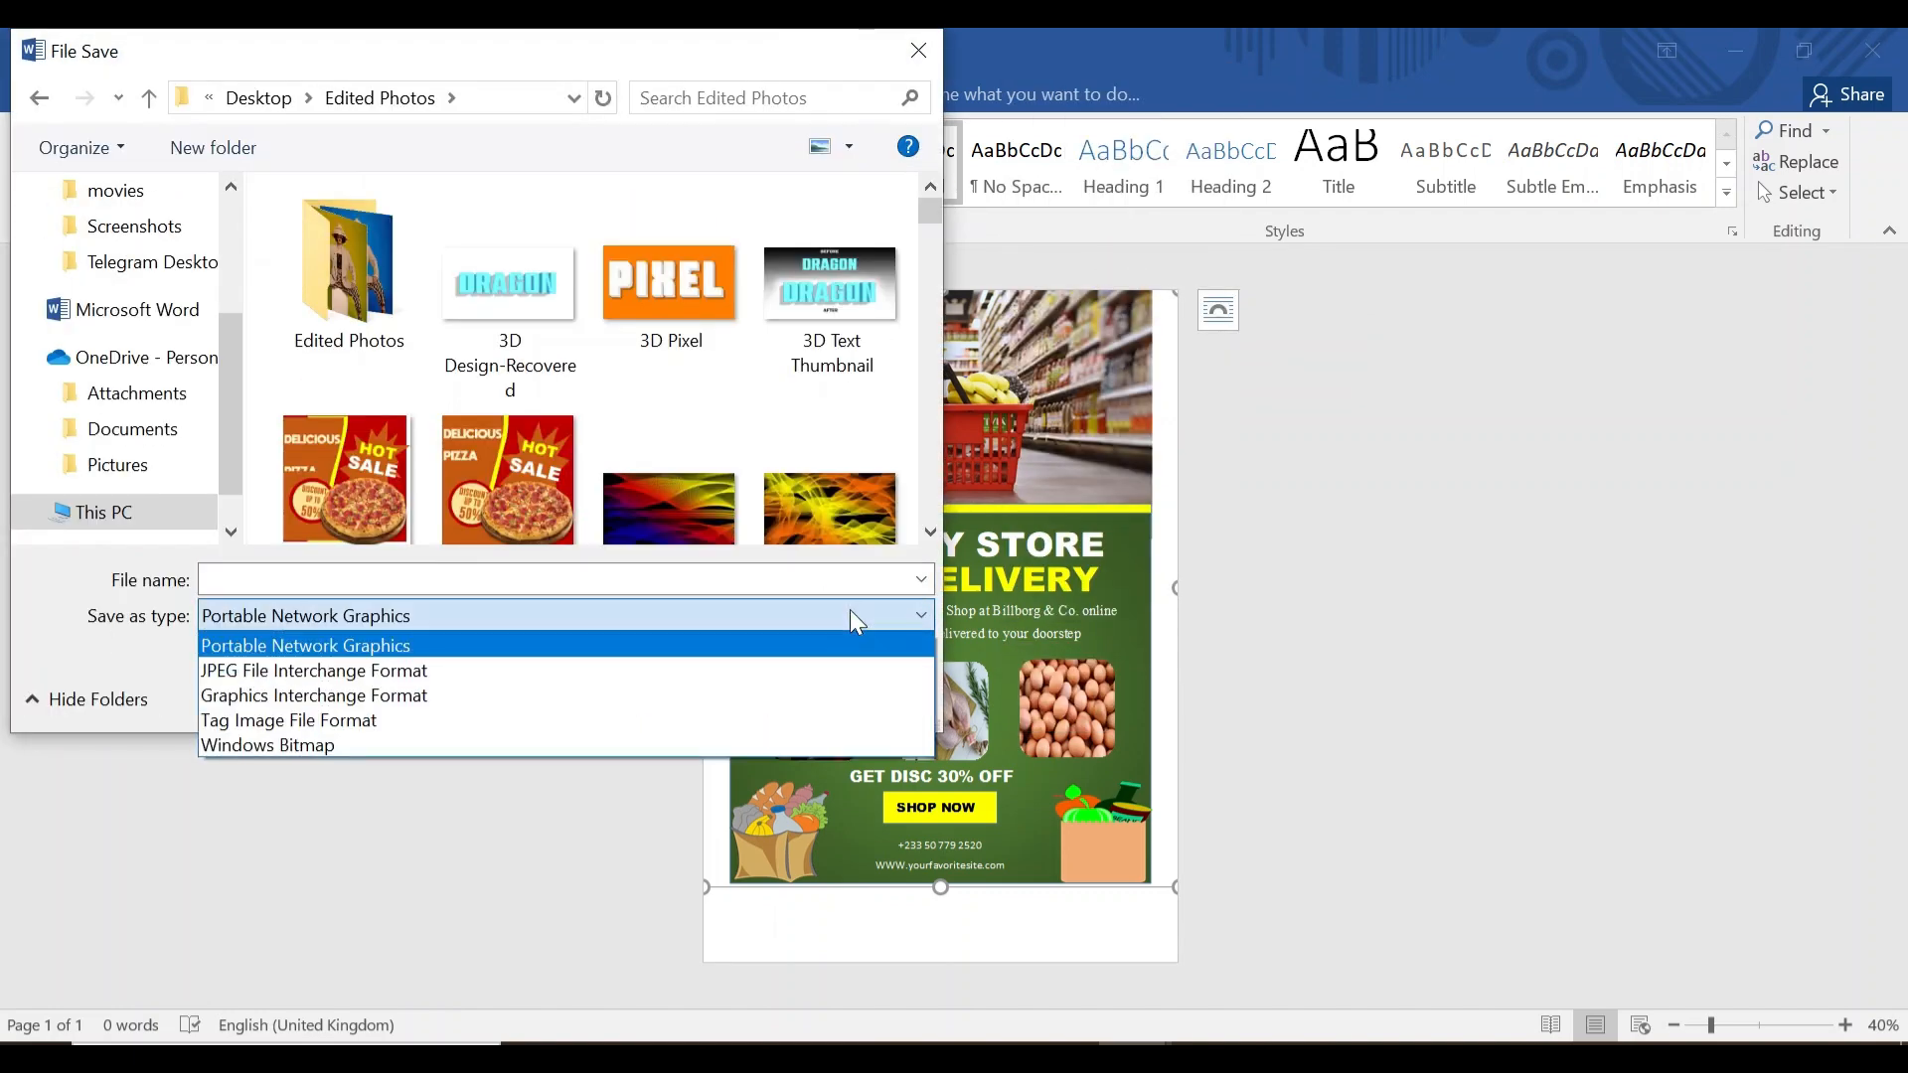
click(636, 644)
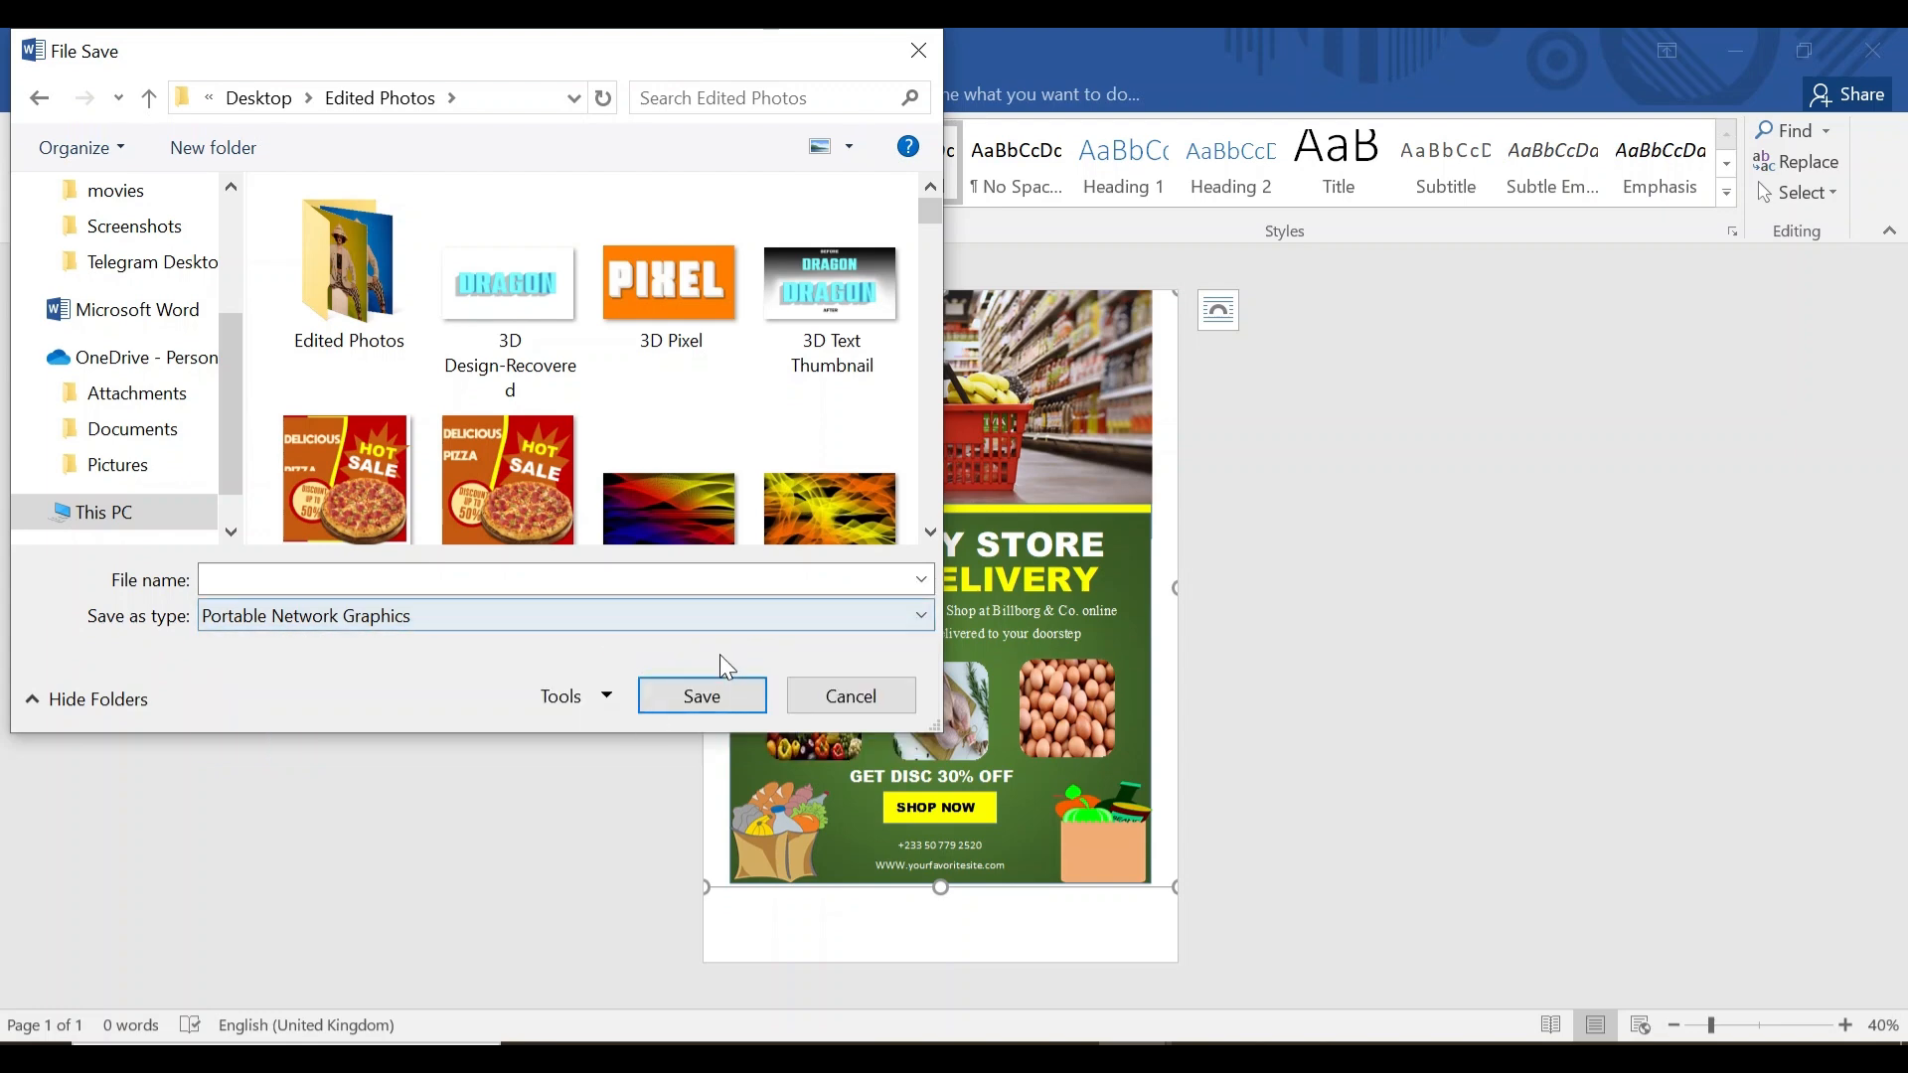
click(413, 581)
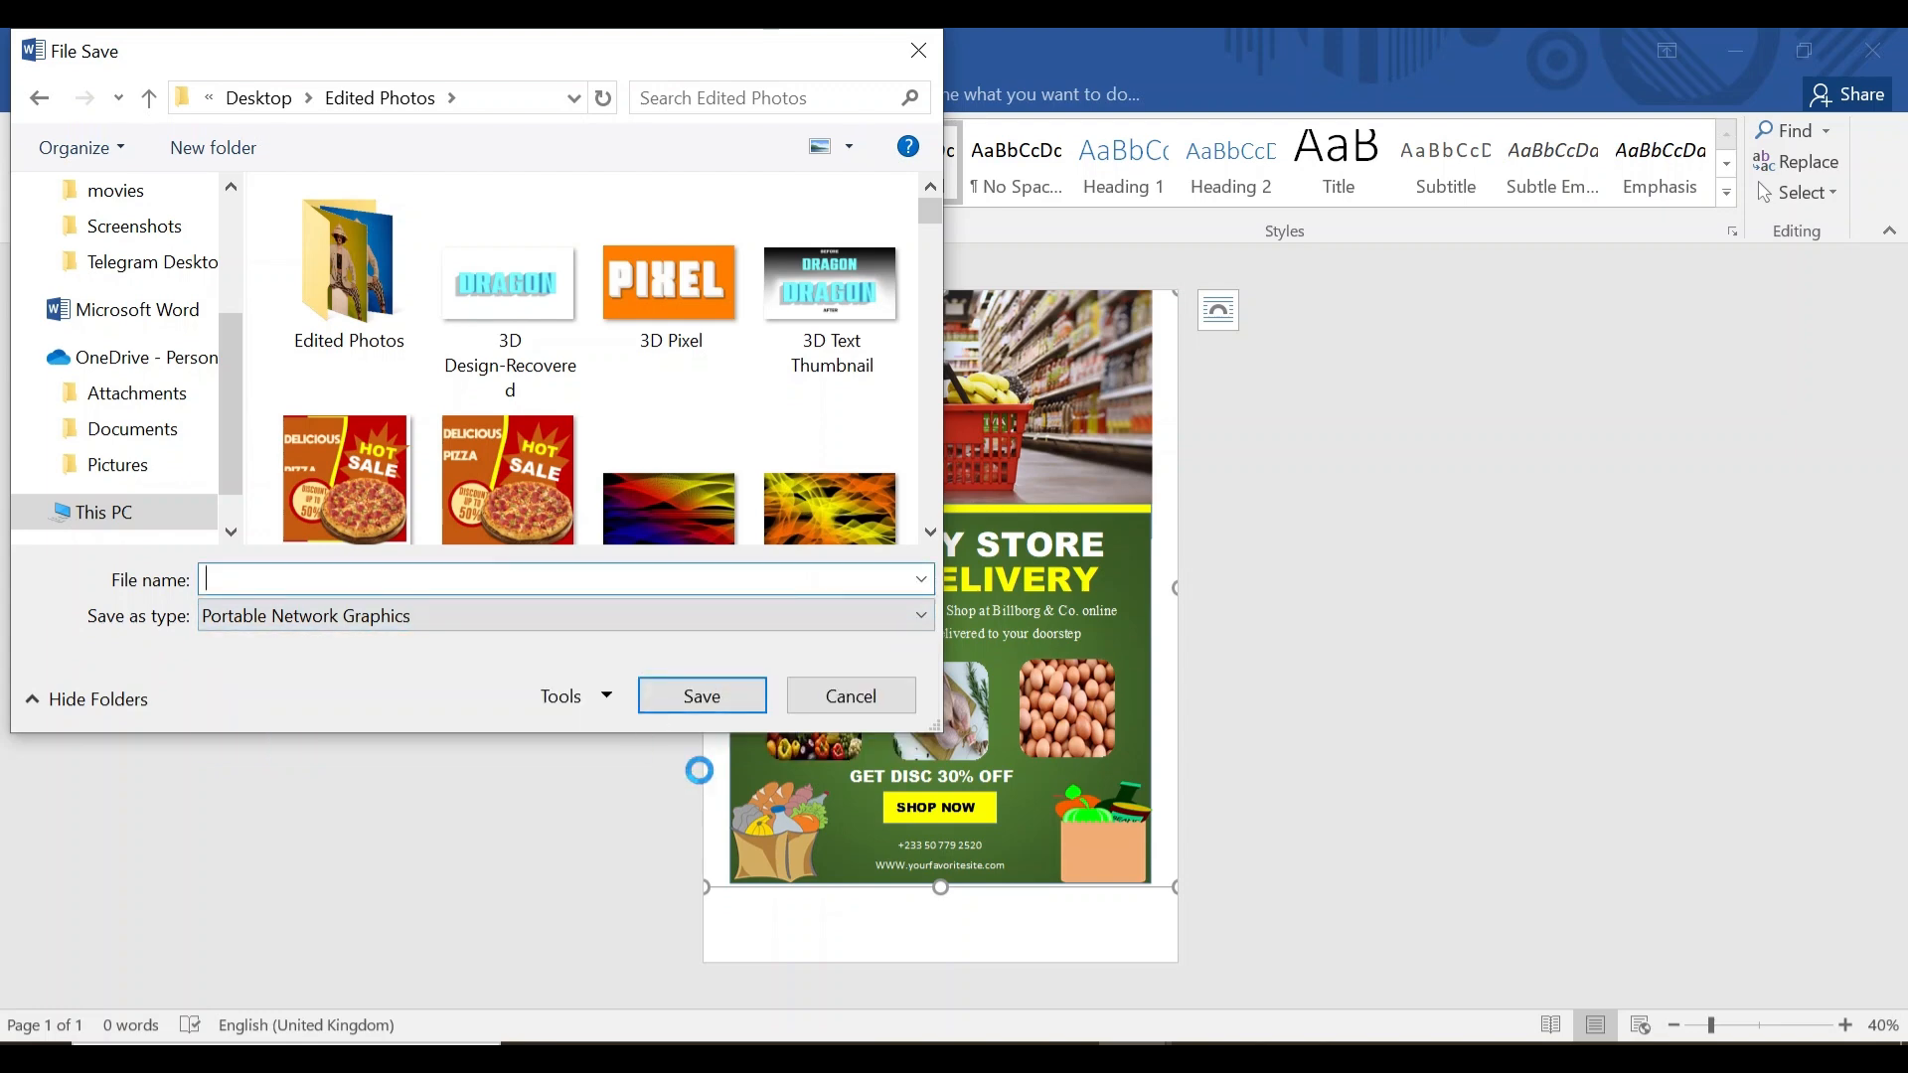
text(Gro)
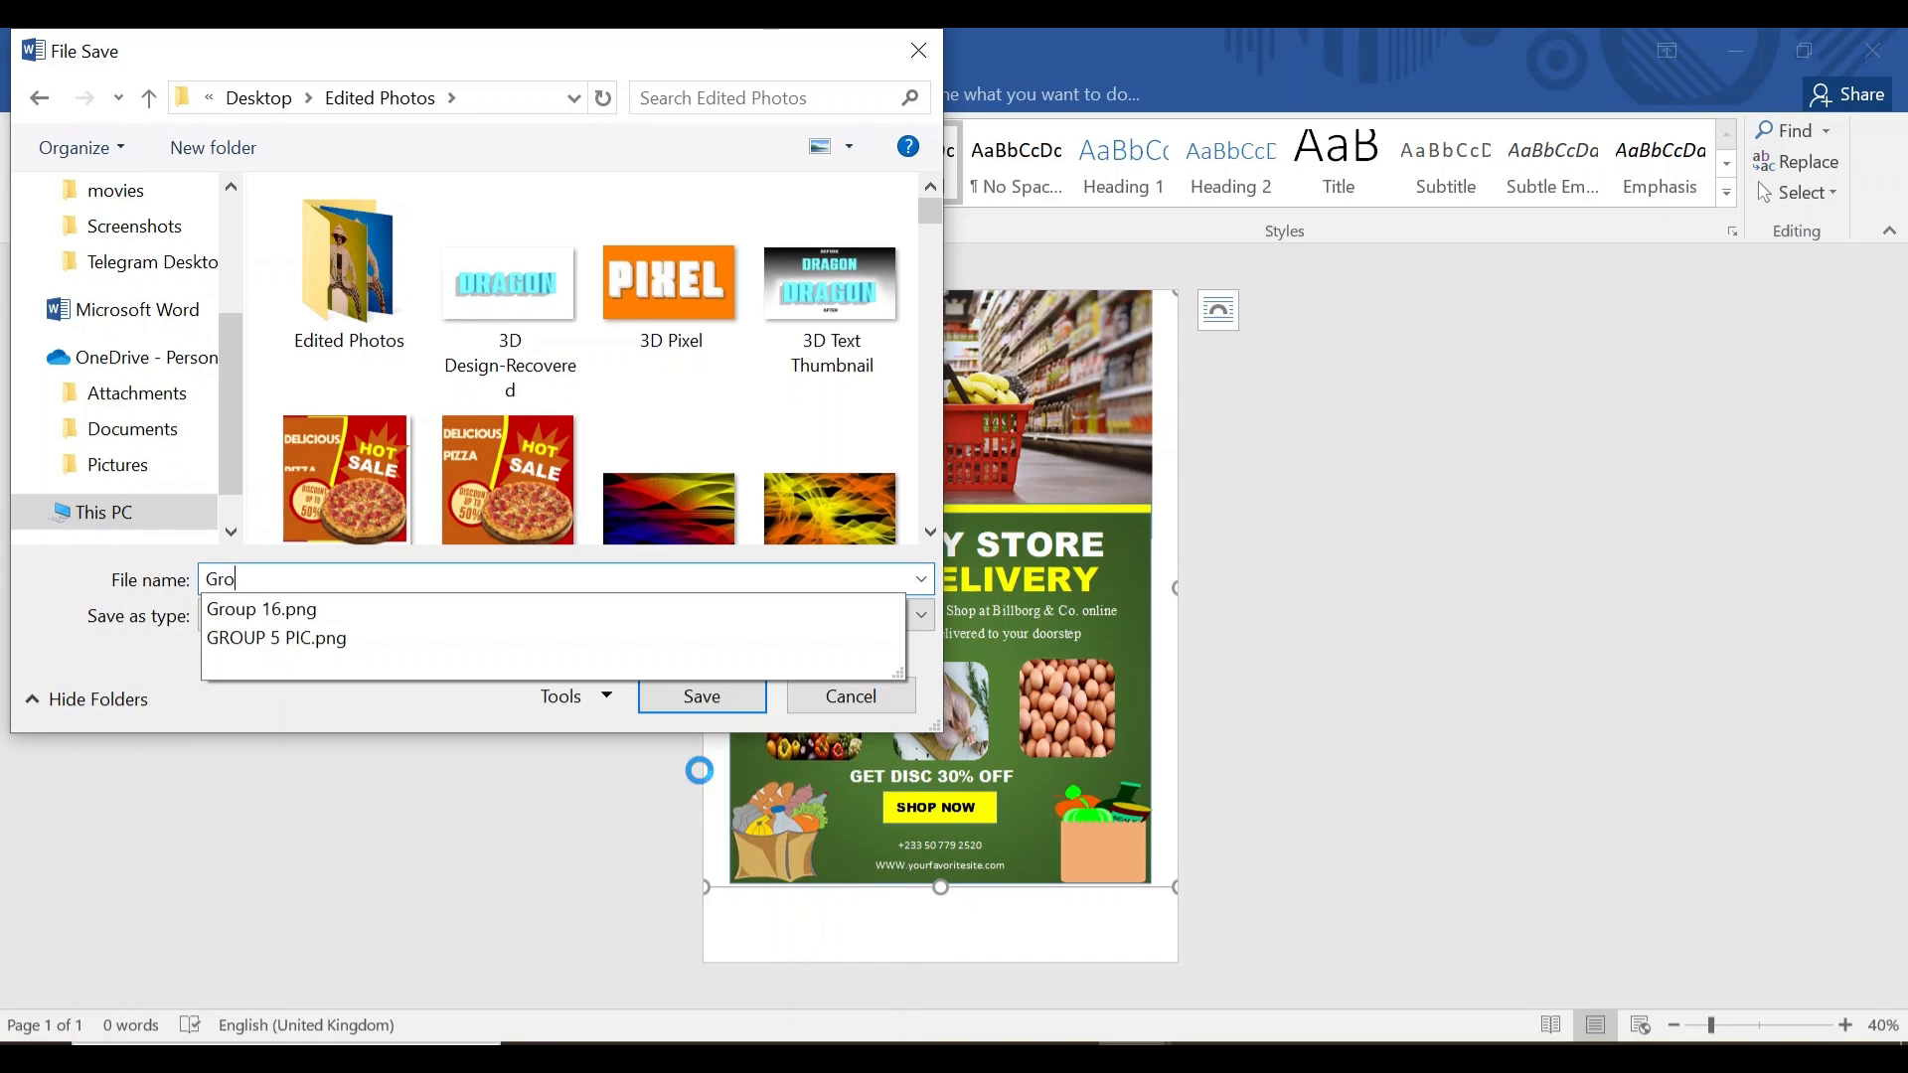
text(cery On)
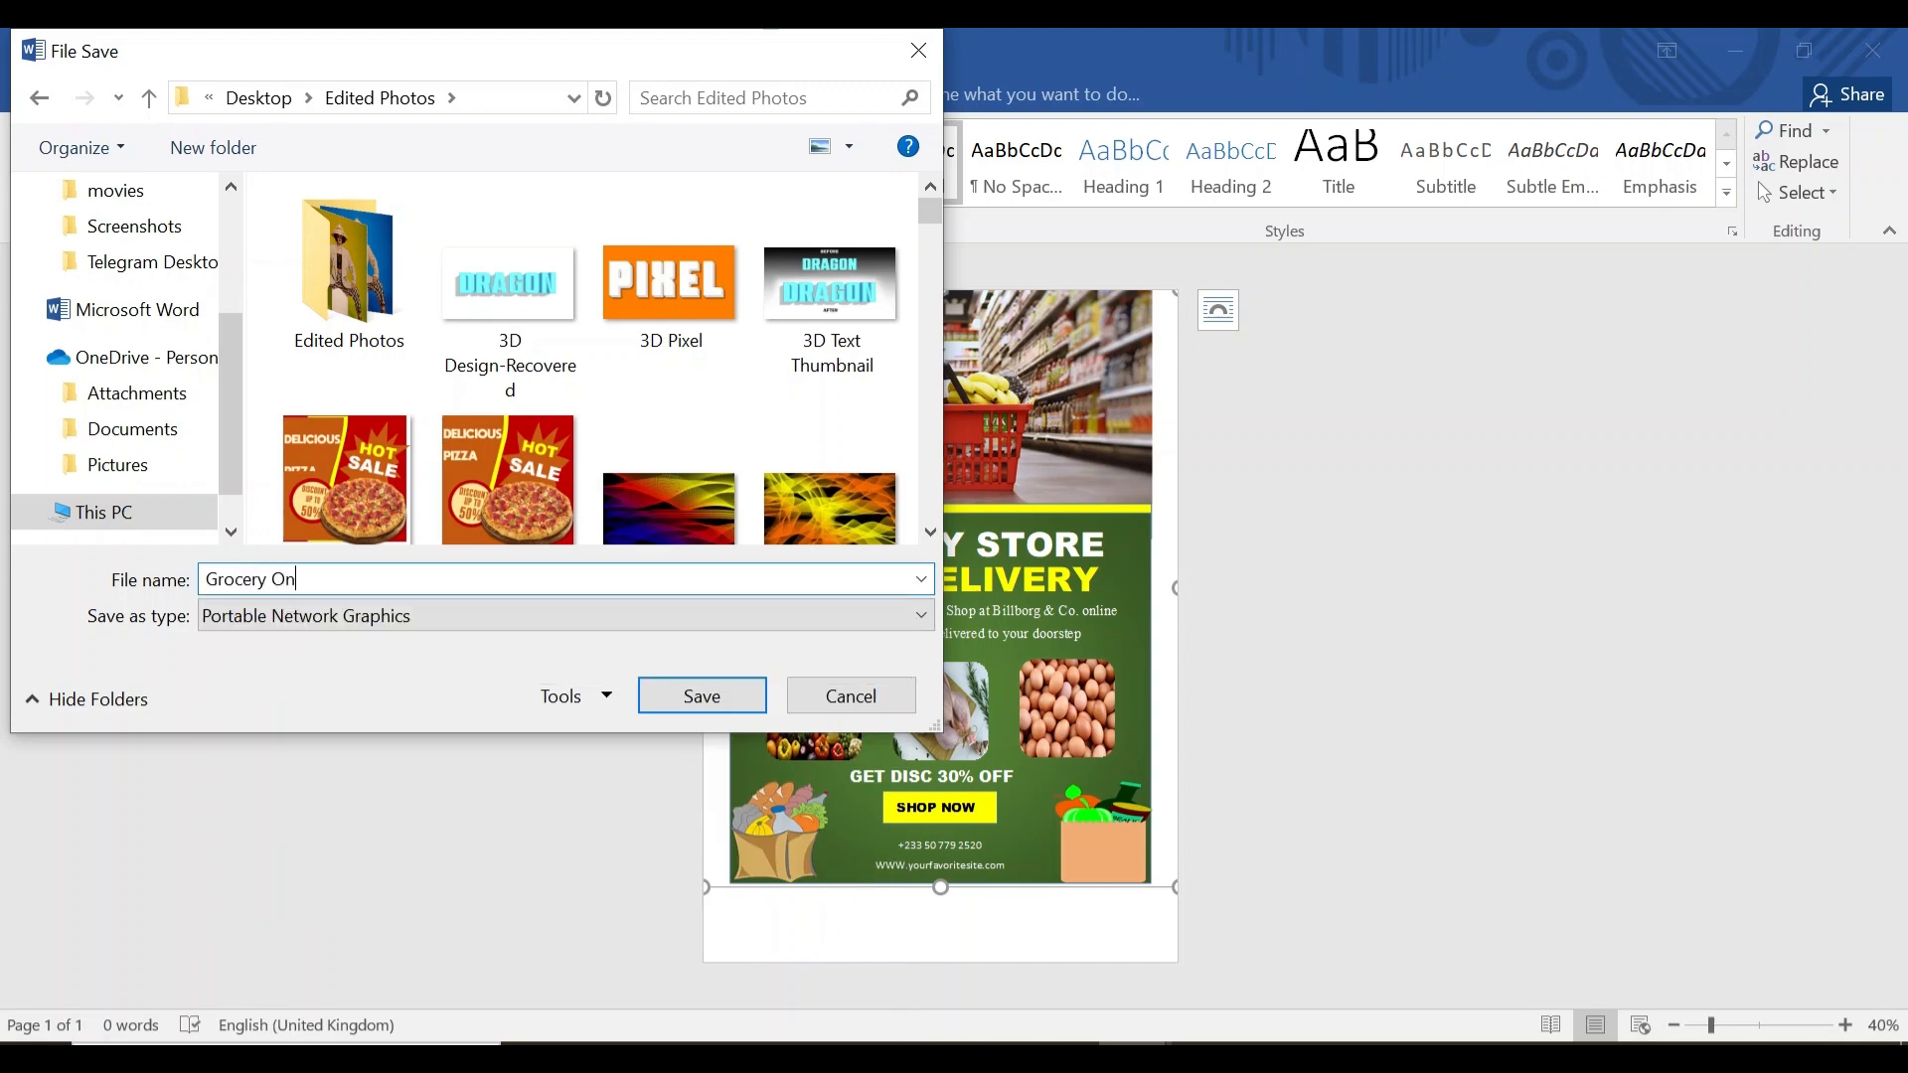
text(line)
click(706, 704)
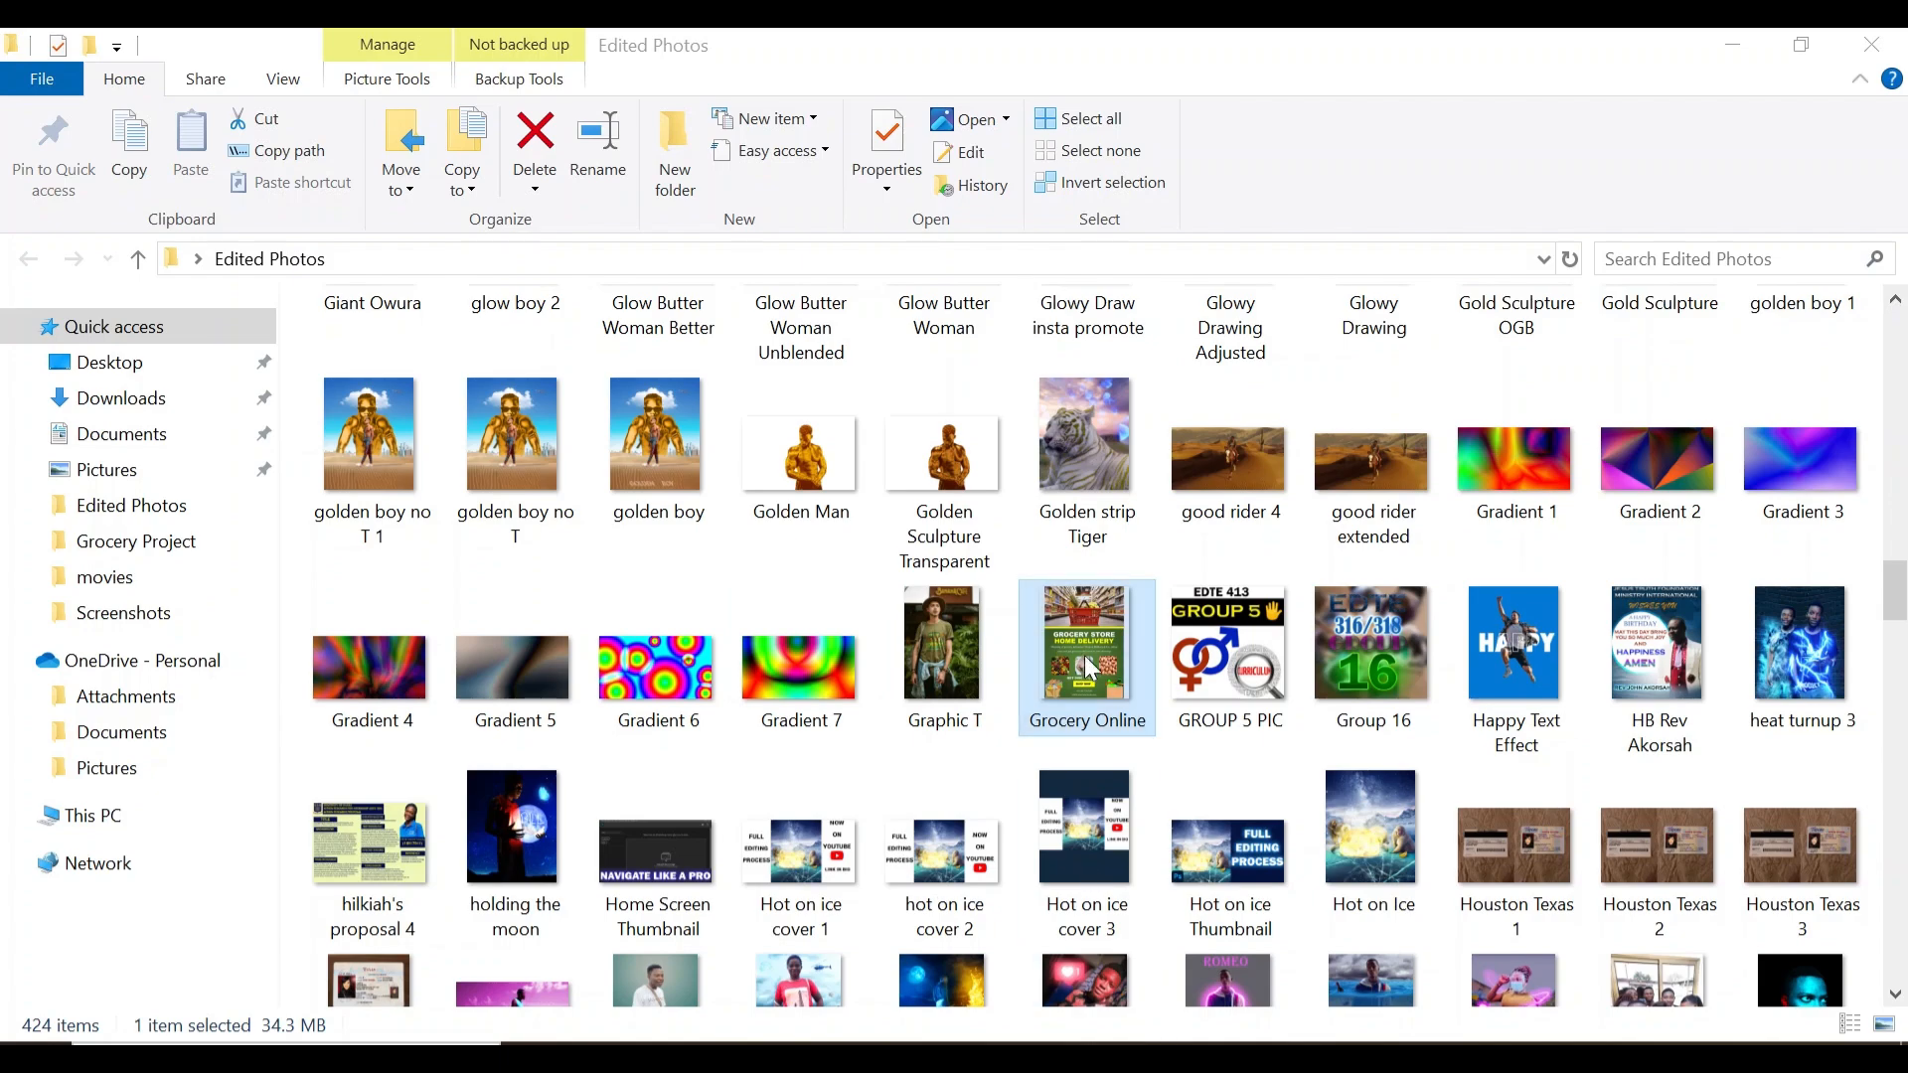
double_click(1085, 646)
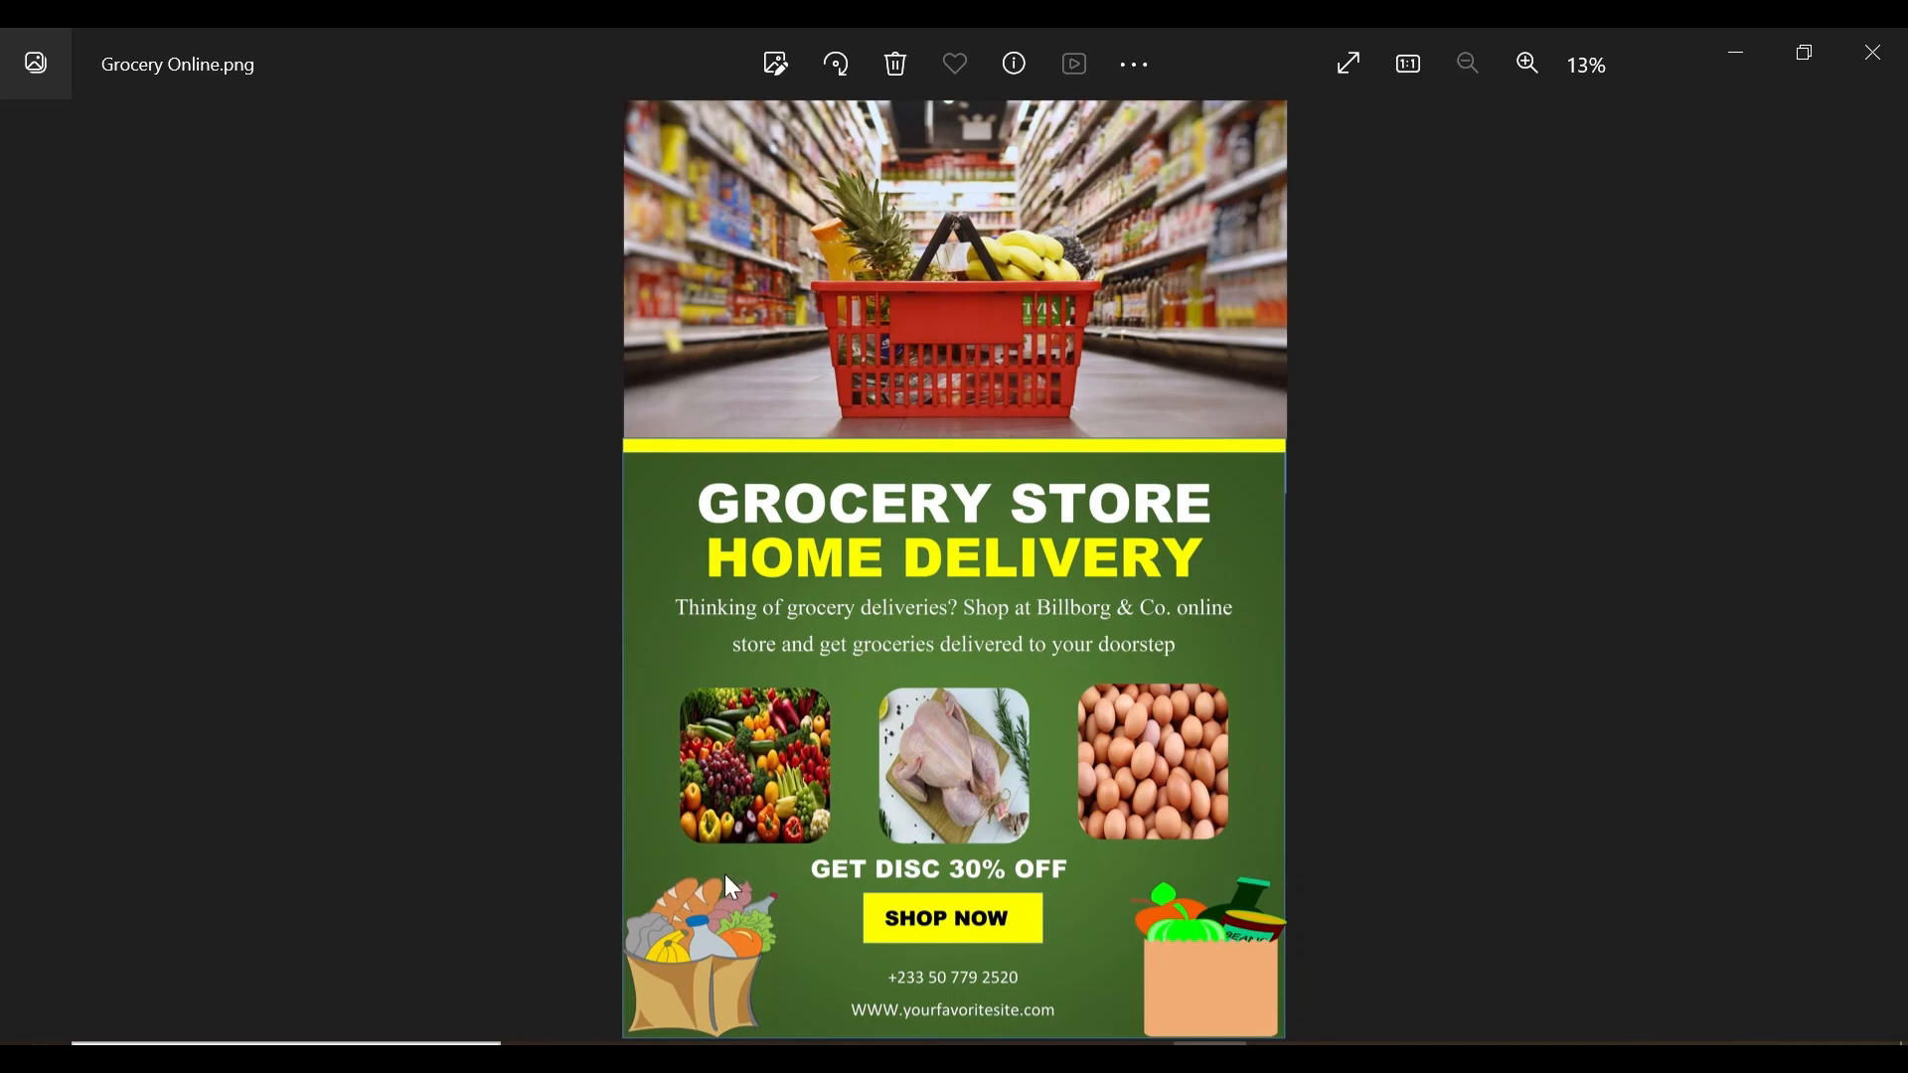
click(1723, 40)
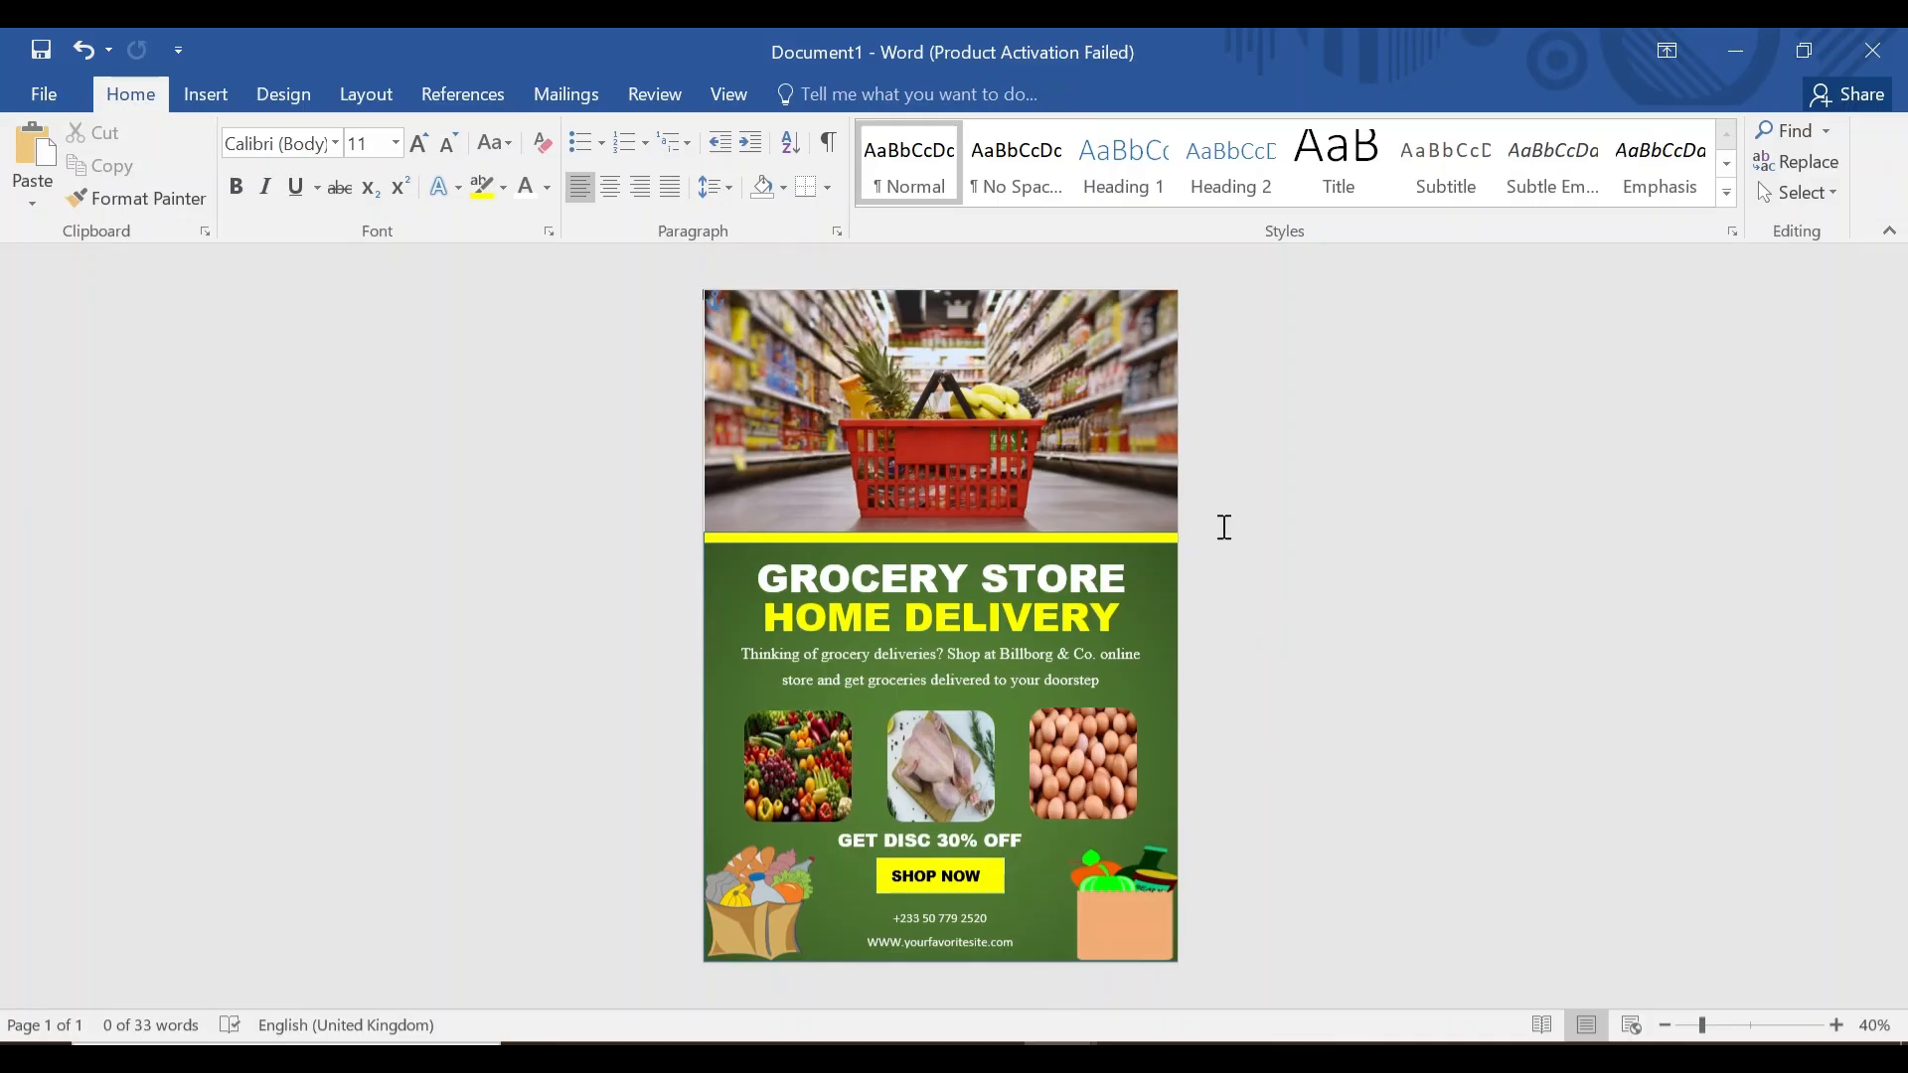